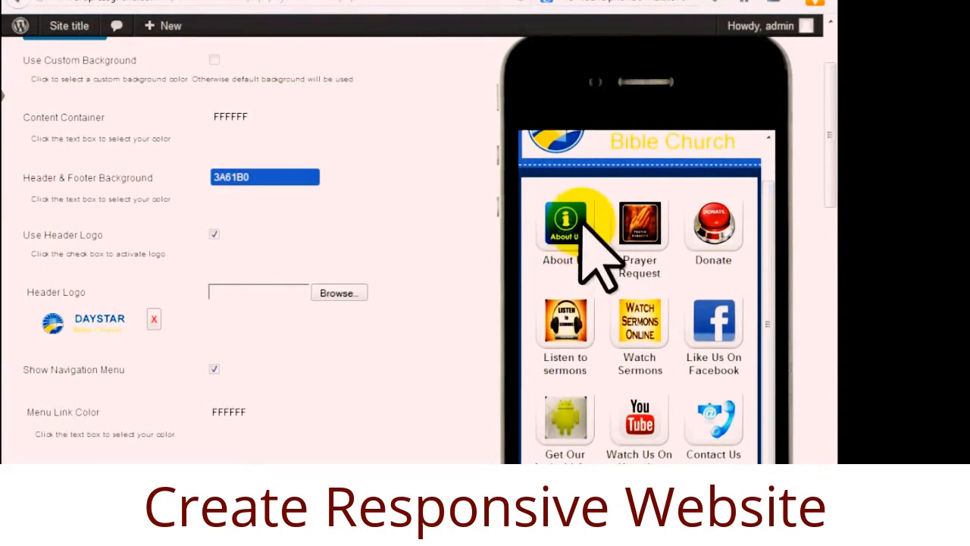
# Scroll through the Mobile Phone Emulator preview page.
pyautogui.scroll(2, 770, 309)
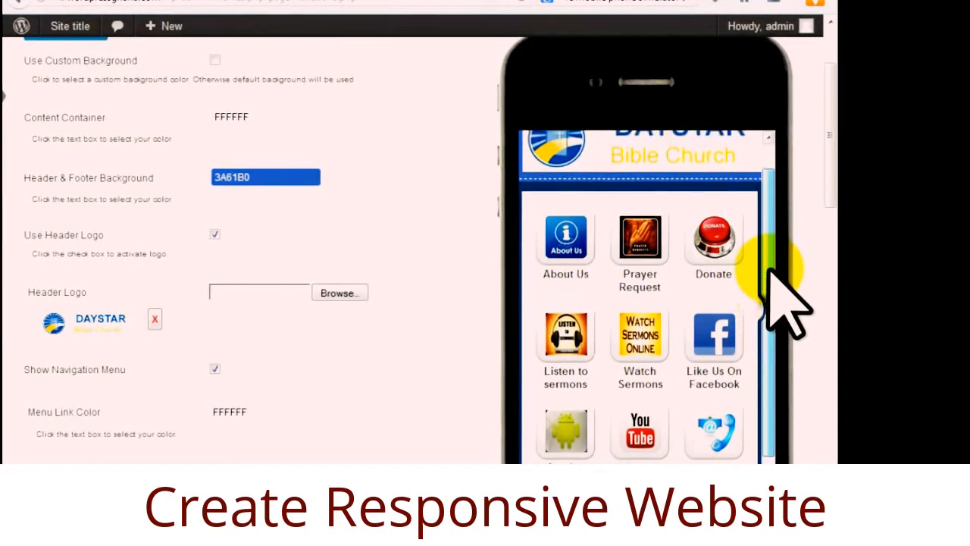
pyautogui.scroll(-1, 780, 296)
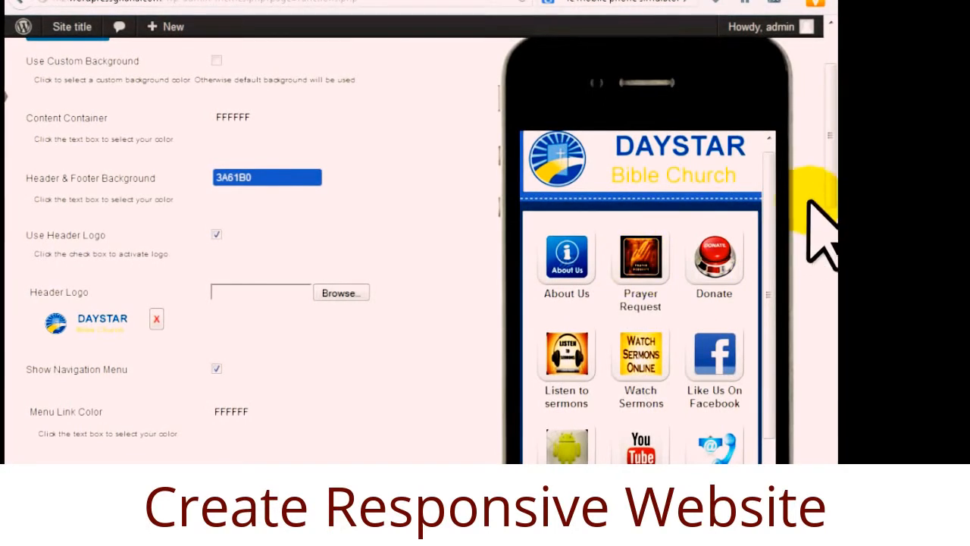
pyautogui.scroll(-3, 773, 246)
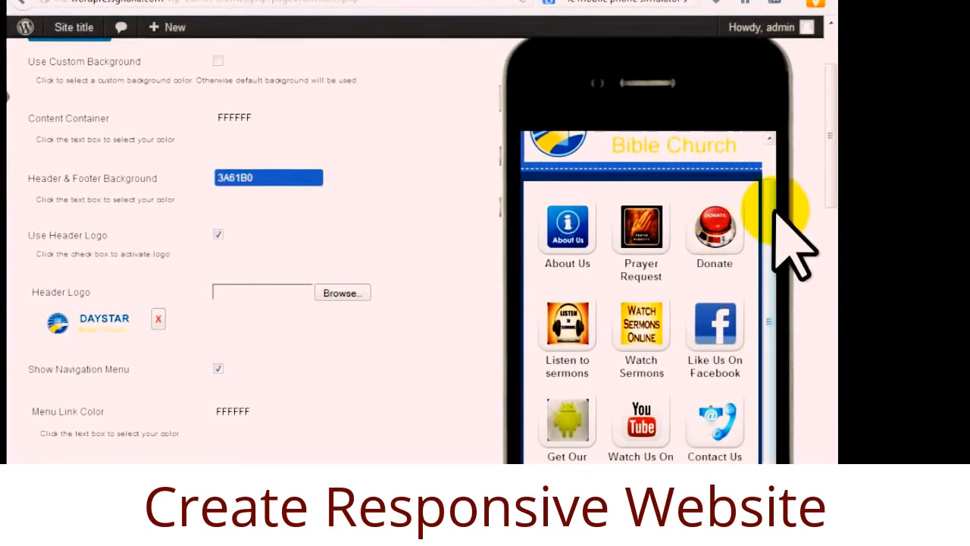
pyautogui.scroll(-3, 772, 216)
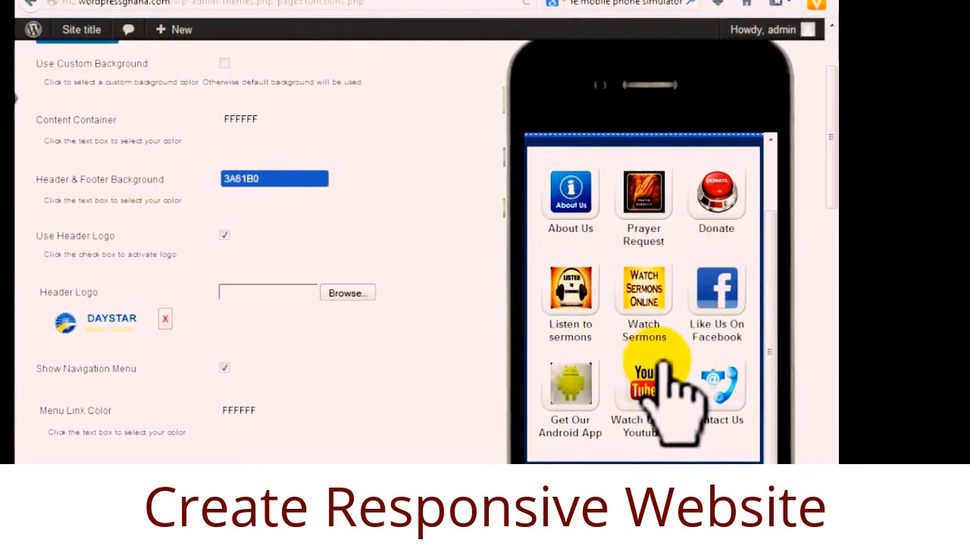
pyautogui.moveTo(768, 217); pyautogui.dragTo(776, 266)
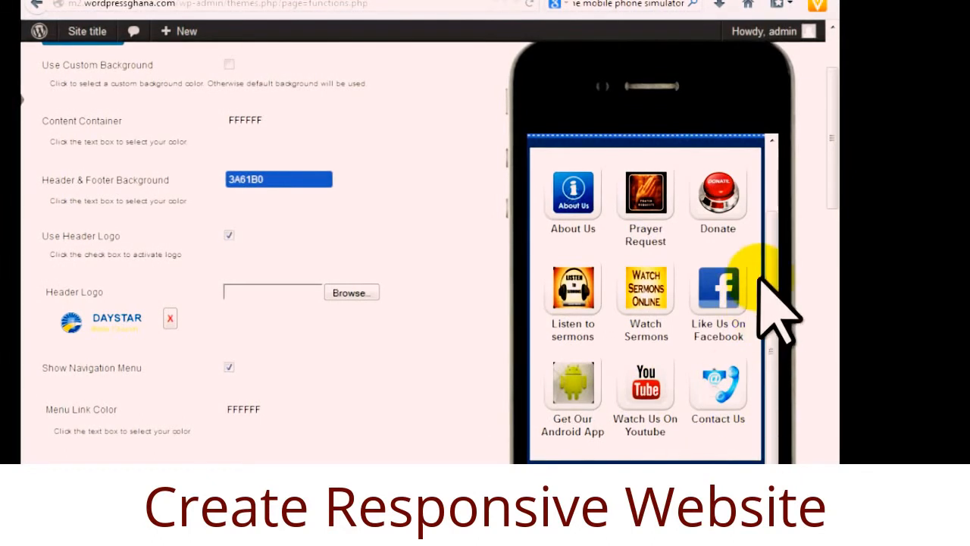
pyautogui.moveTo(771, 293); pyautogui.dragTo(775, 148)
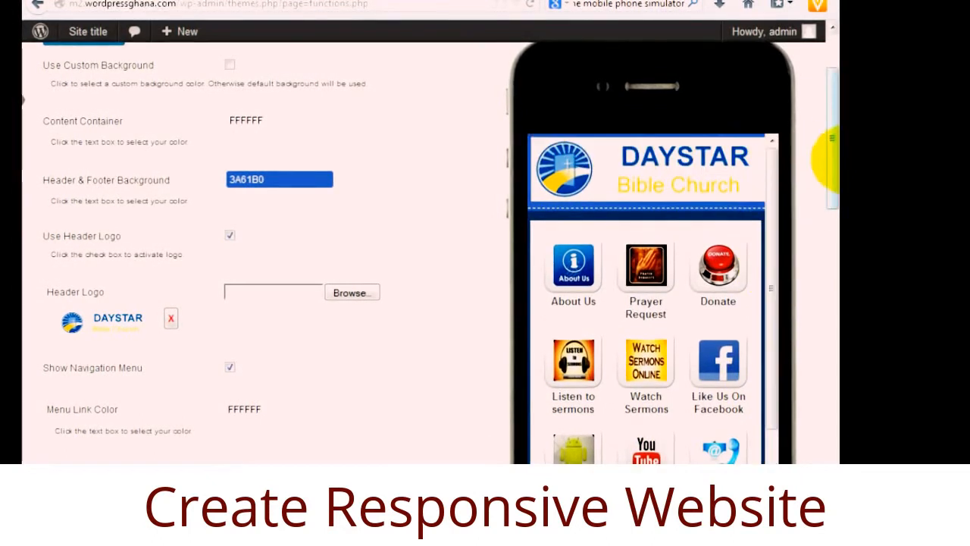
# Set the emulated phone to vertical orientation, then return to the cPanel home page.
pyautogui.click(261, 3)
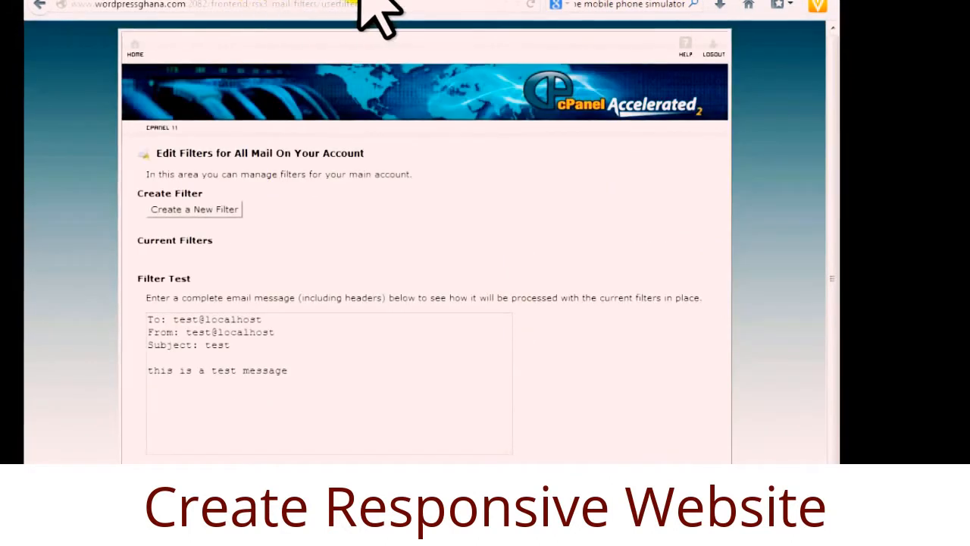
pyautogui.click(391, 3)
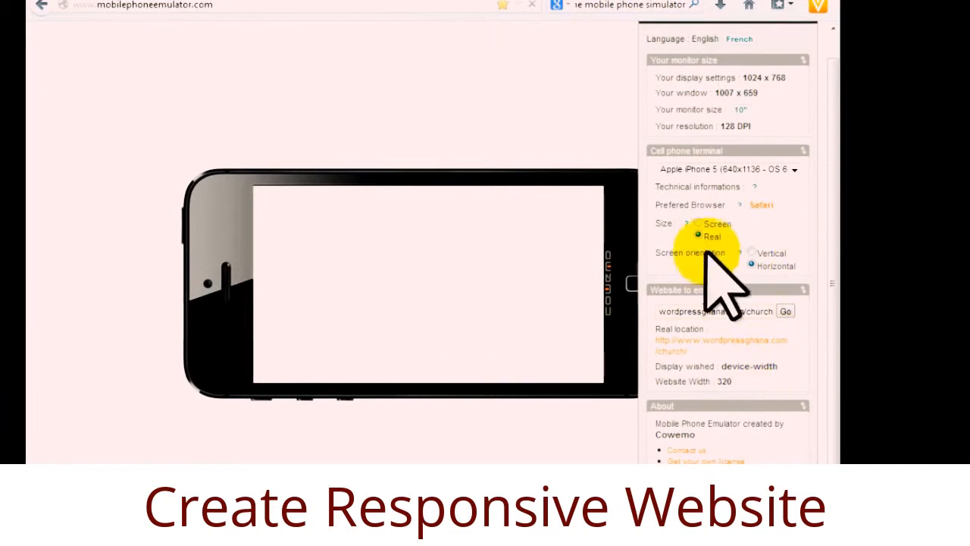
pyautogui.click(752, 250)
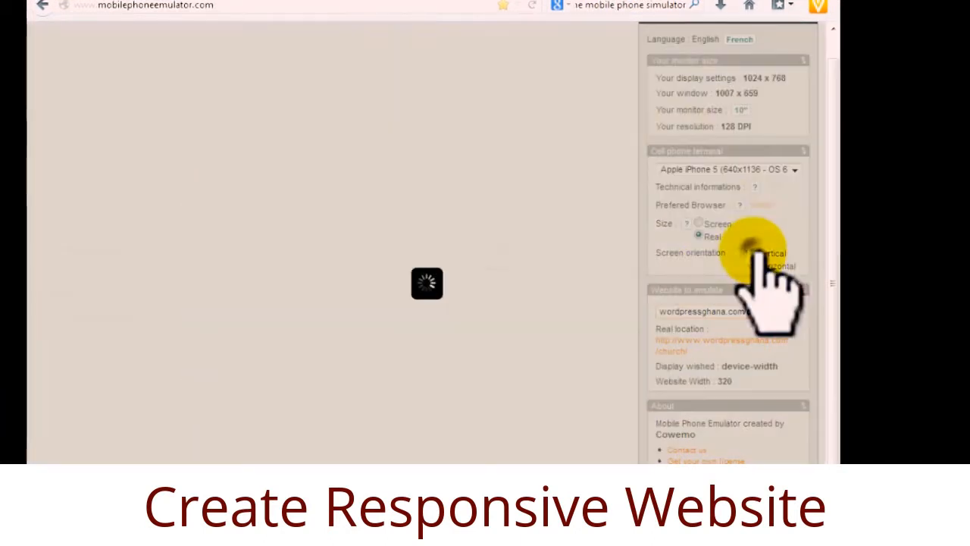
pyautogui.click(294, 2)
pyautogui.click(136, 48)
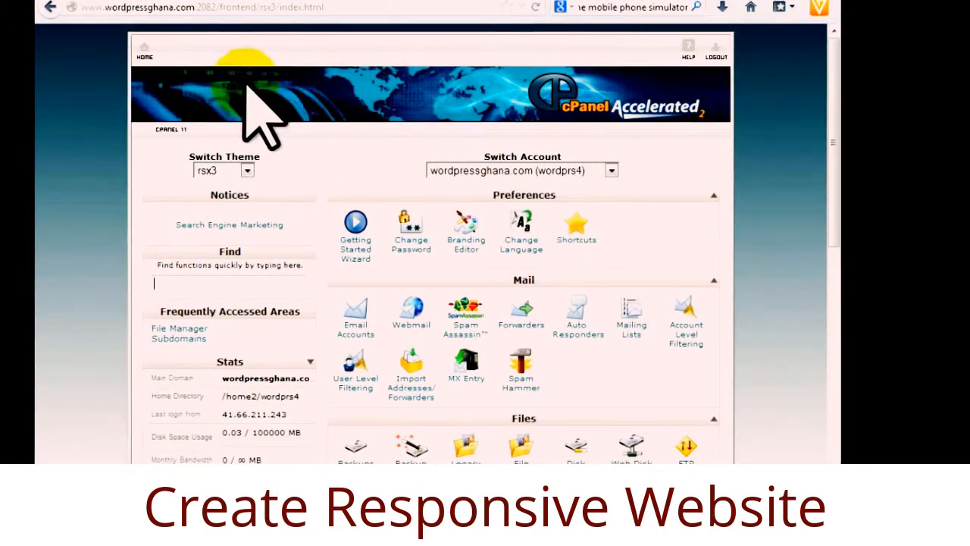
pyautogui.moveTo(834, 130); pyautogui.dragTo(725, 54)
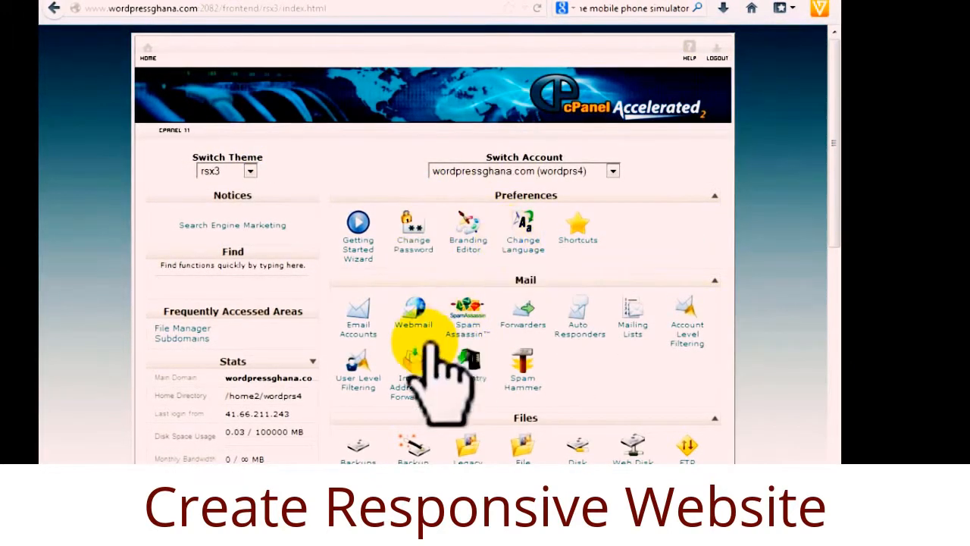
pyautogui.scroll(-3, 416, 351)
pyautogui.scroll(-5, 417, 357)
pyautogui.scroll(5, 430, 367)
pyautogui.scroll(-5, 416, 347)
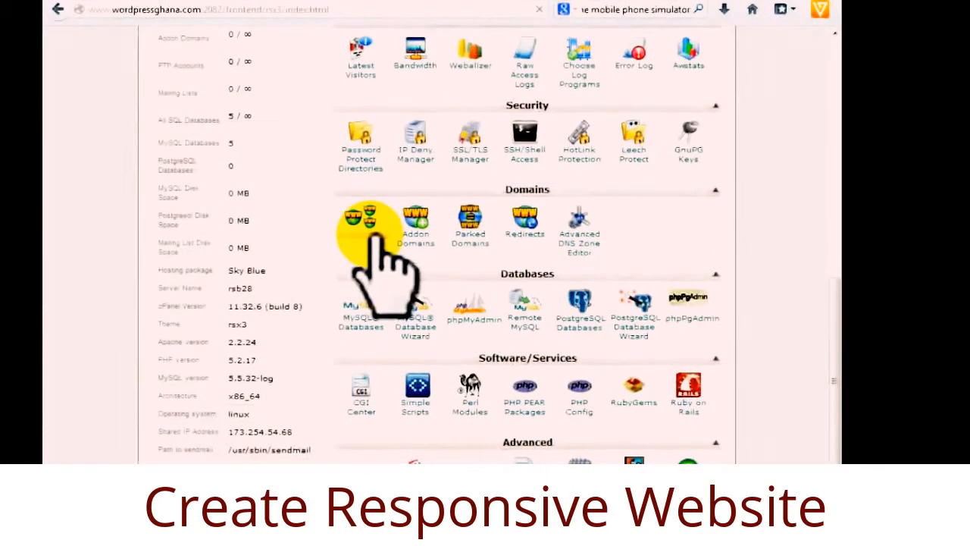
# Open cPanel's Subdomains page and dismiss the Windows colour scheme prompt.
pyautogui.click(373, 234)
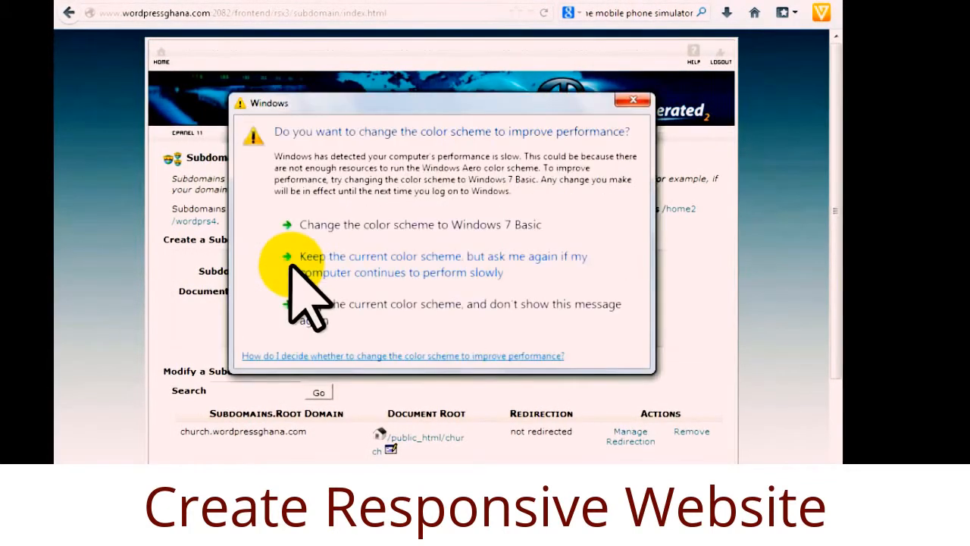
pyautogui.click(632, 100)
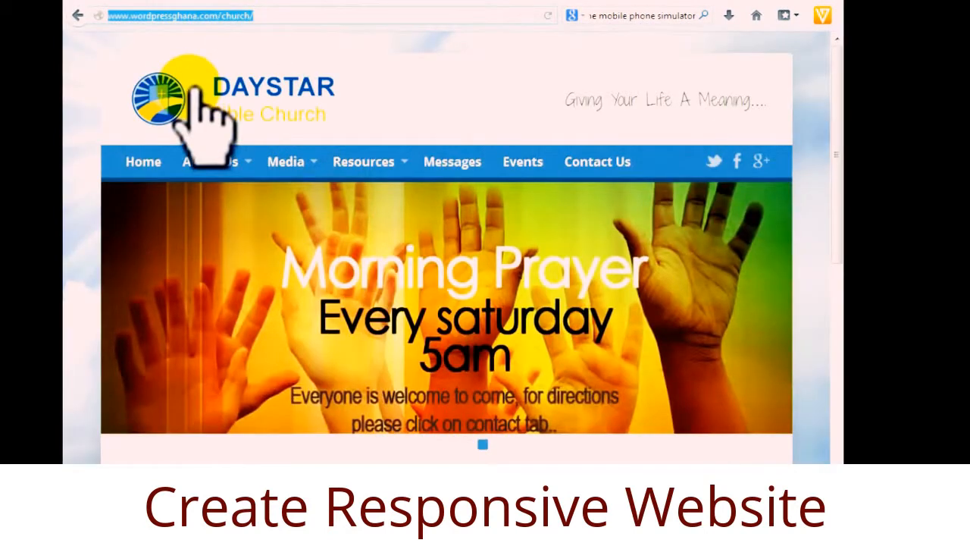
# Check the mobile.wordpressghana.com creation message and go back to the Subdomains page.
pyautogui.click(447, 254)
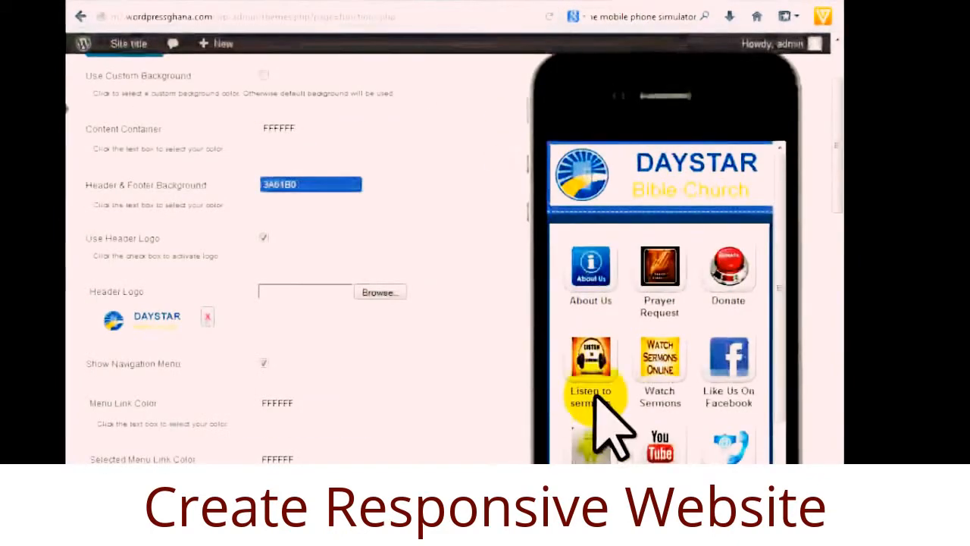
pyautogui.moveTo(785, 223); pyautogui.dragTo(784, 156)
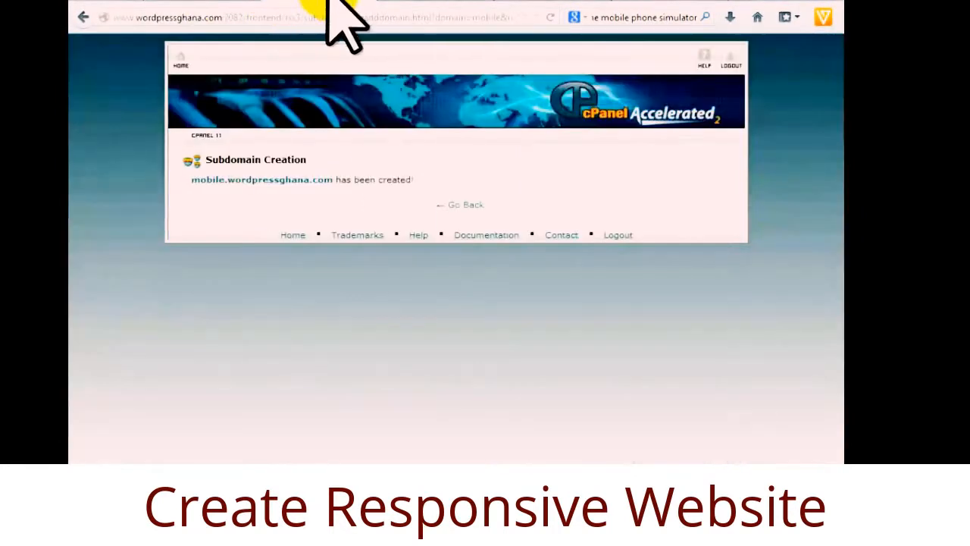
pyautogui.click(465, 205)
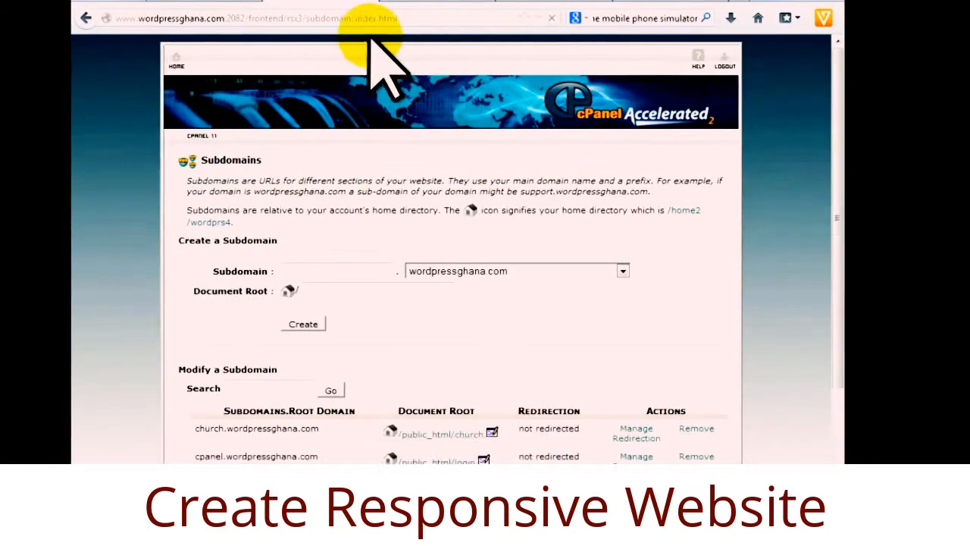
# Return to cPanel home and scroll down to the Software/Services section.
pyautogui.click(179, 59)
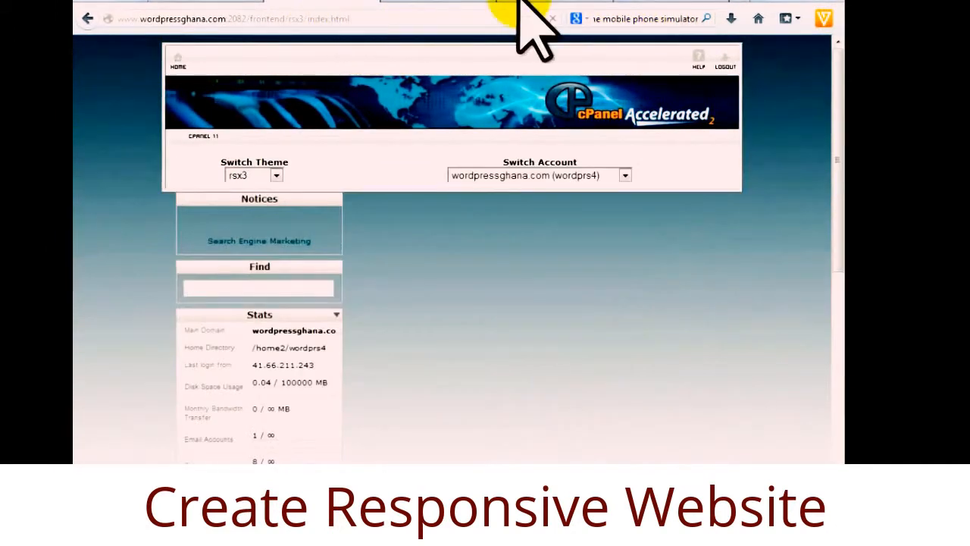
pyautogui.moveTo(836, 123); pyautogui.dragTo(819, 350)
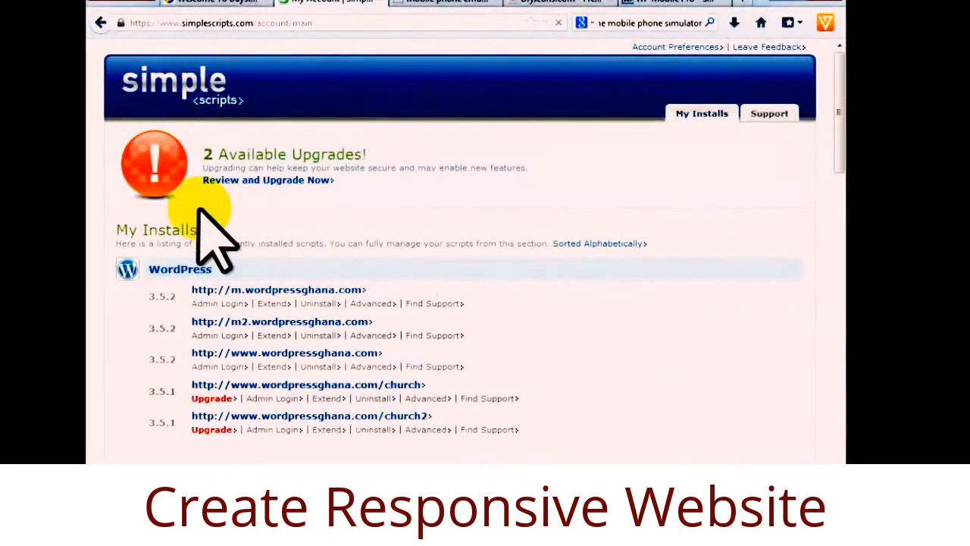
# Scroll to the Script List and start a WordPress 3.5.2 installation.
pyautogui.moveTo(838, 156); pyautogui.dragTo(838, 191)
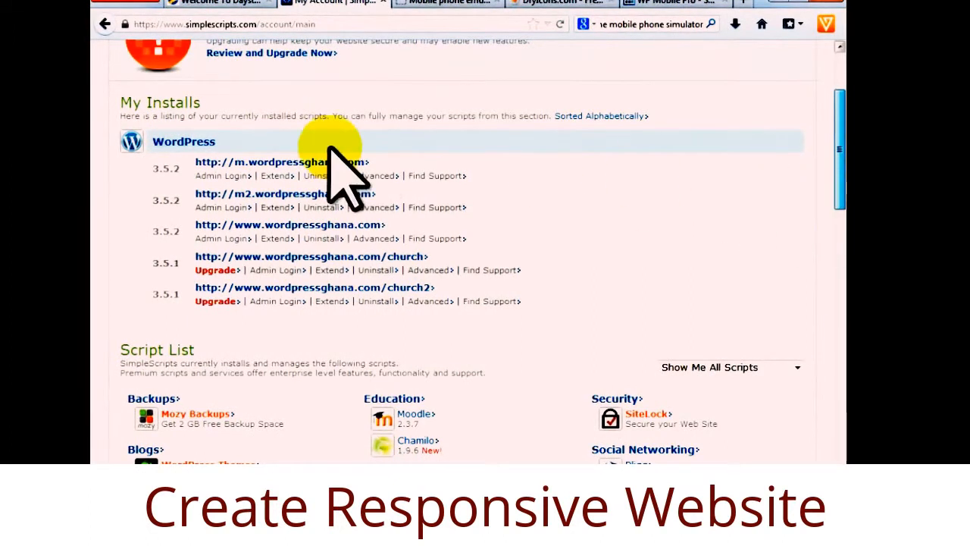
pyautogui.scroll(-2, 795, 443)
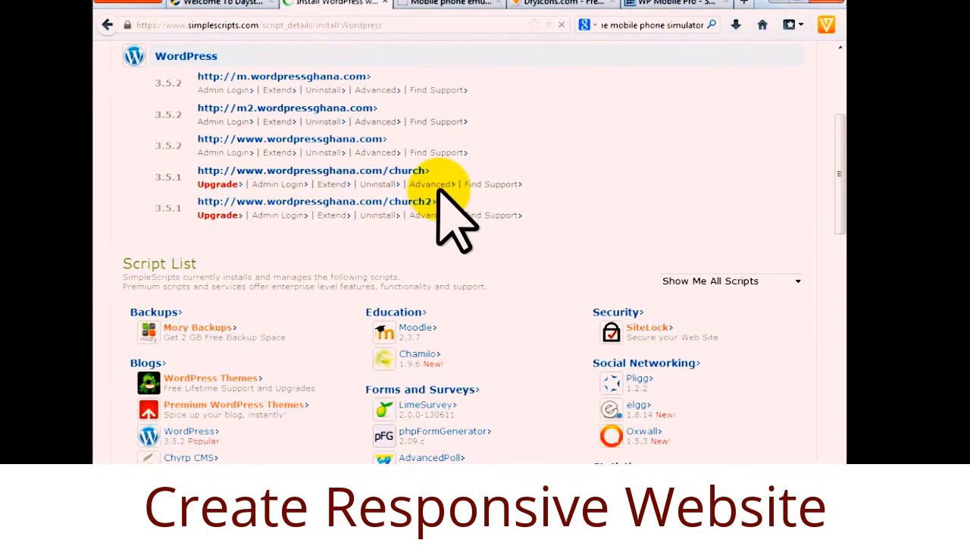
pyautogui.scroll(-2, 362, 418)
pyautogui.click(174, 438)
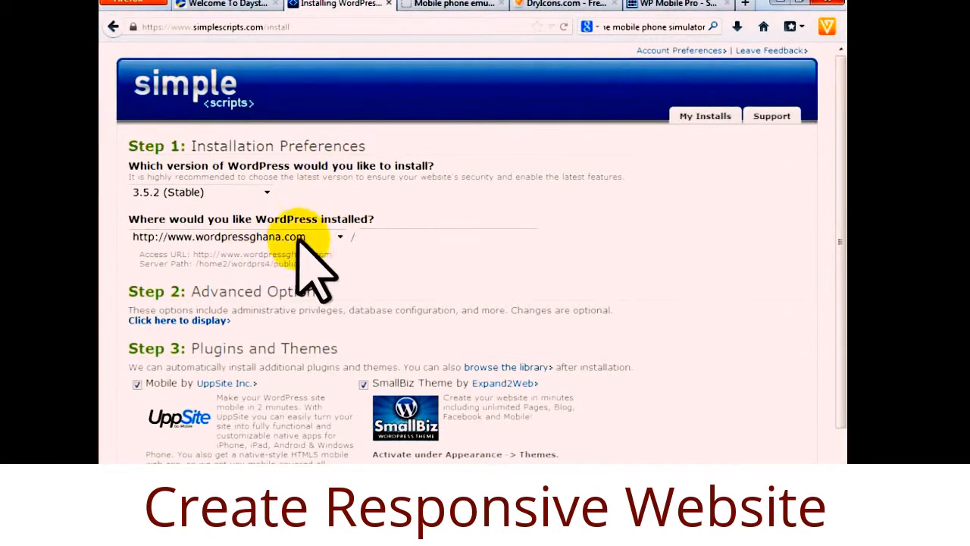
# Set the install location to mobile.wordpressghana.com and enter a new admin username and password.
pyautogui.click(340, 237)
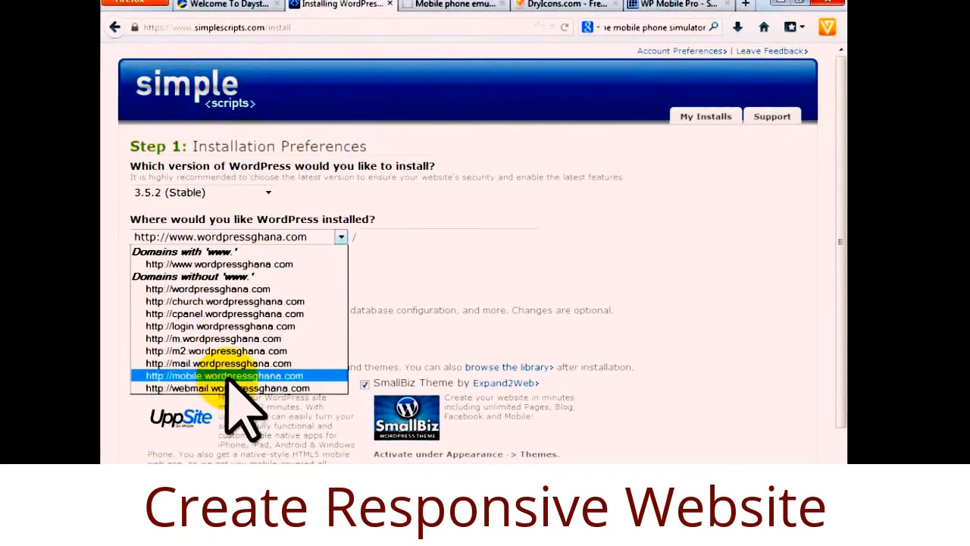
pyautogui.click(221, 377)
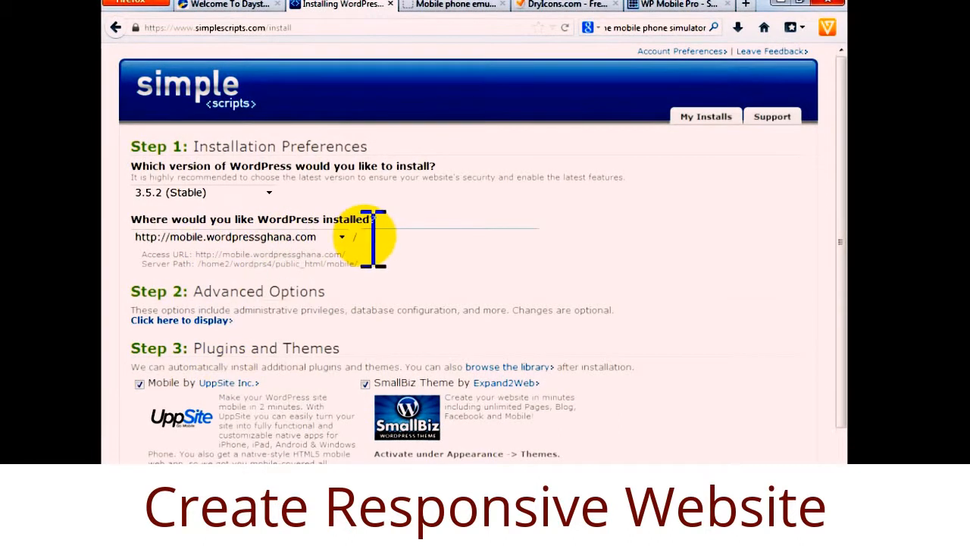
pyautogui.scroll(-2, 273, 316)
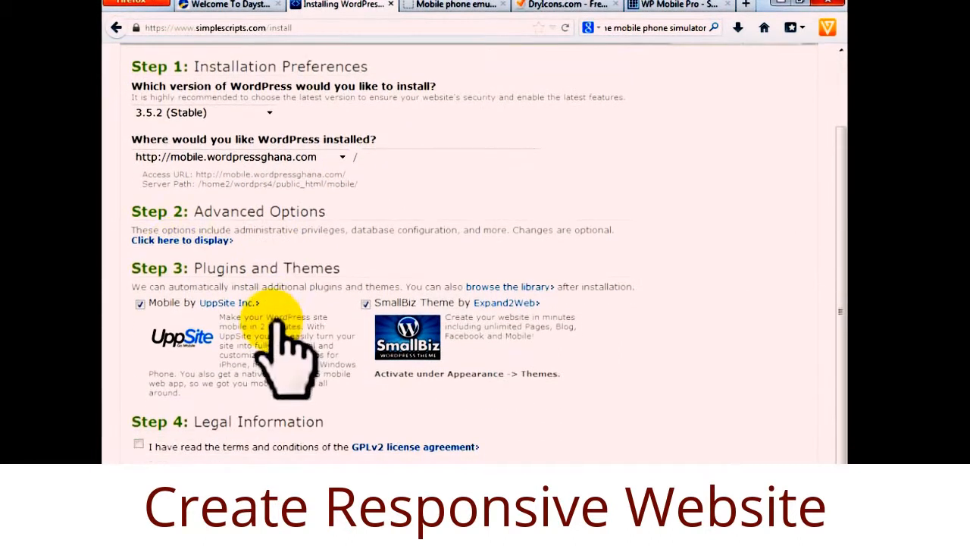
pyautogui.click(182, 240)
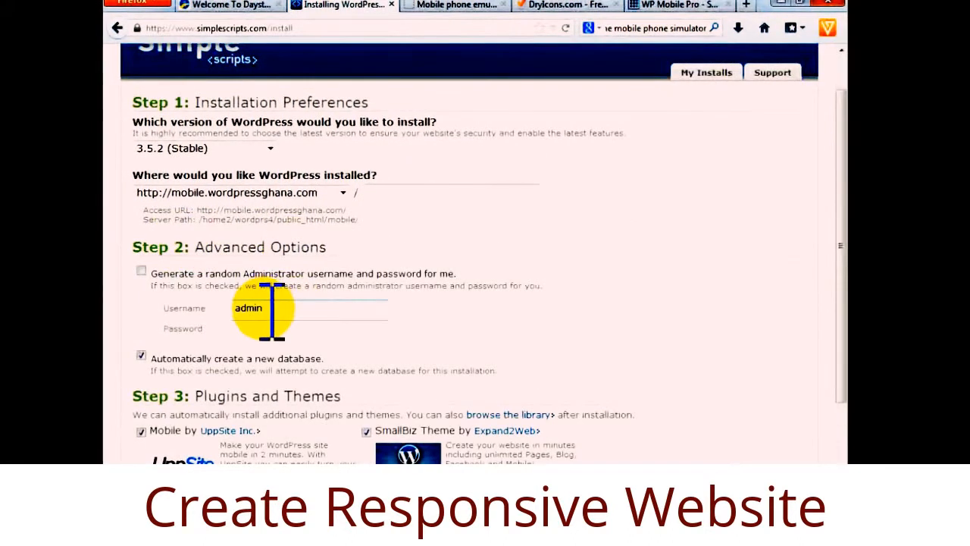
pyautogui.moveTo(272, 311); pyautogui.dragTo(247, 312)
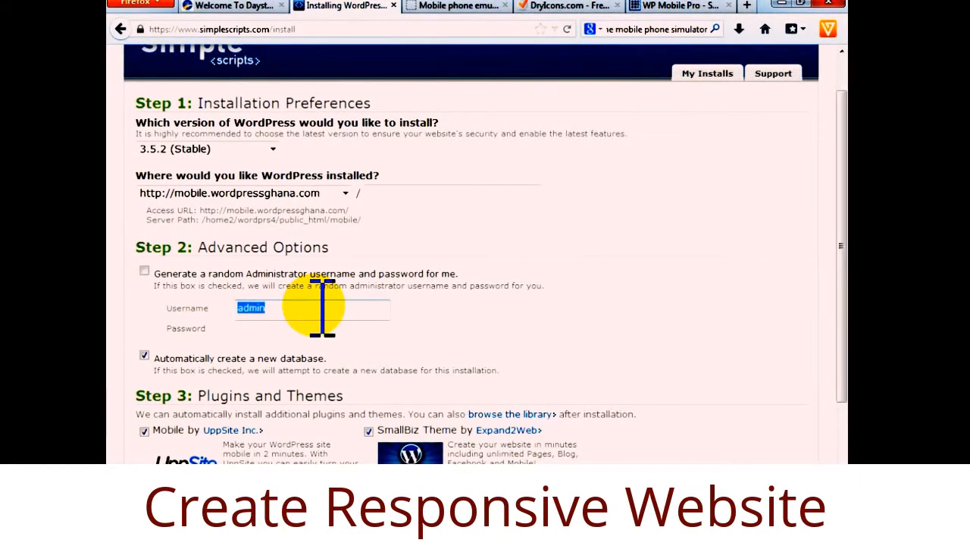
pyautogui.write('vccghana')
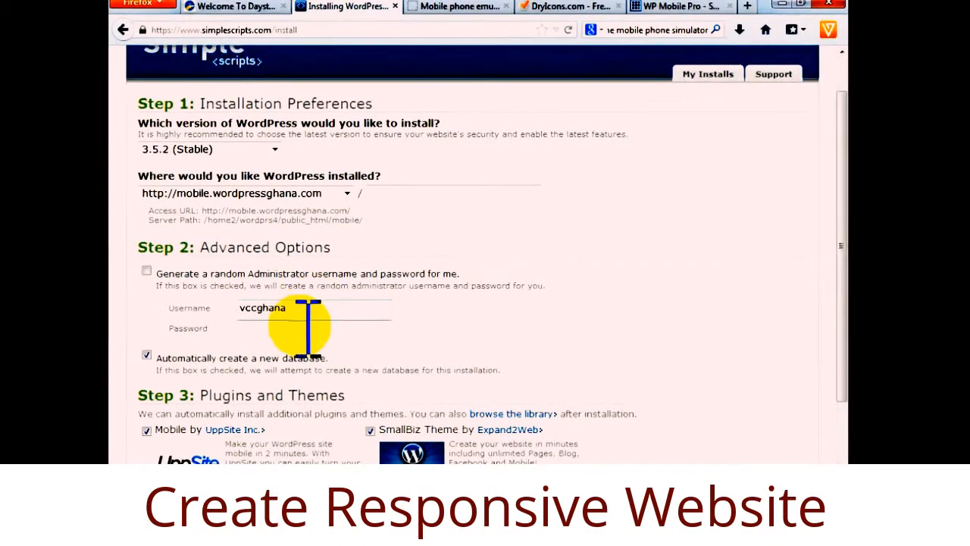
pyautogui.click(308, 327)
pyautogui.write('1')
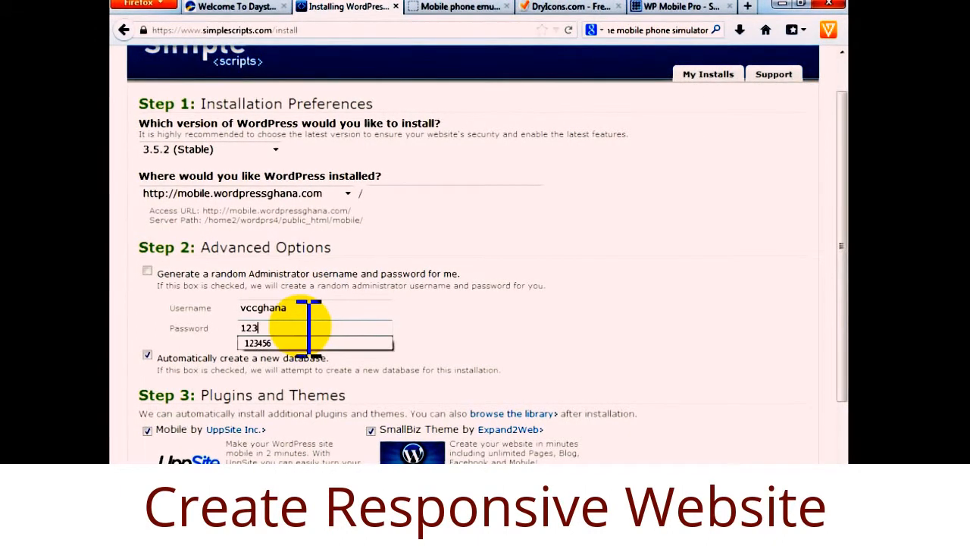
pyautogui.write('2345')
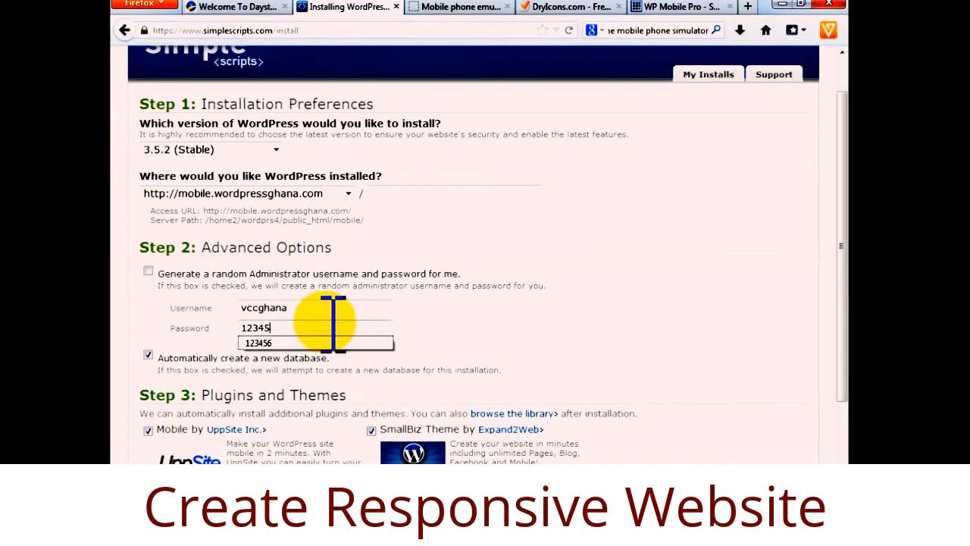
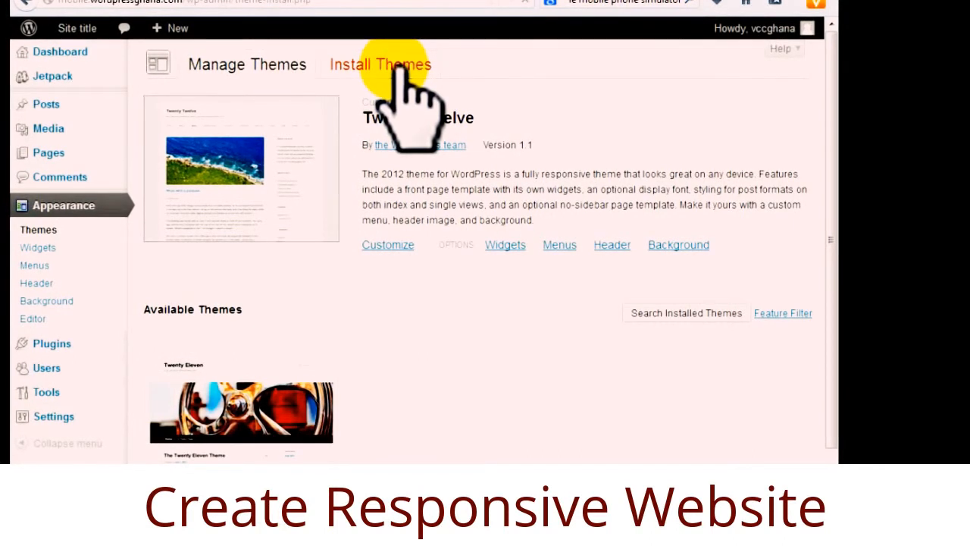
# Start a theme upload and select the Sublime package from the mobile site's themes folder.
pyautogui.click(393, 72)
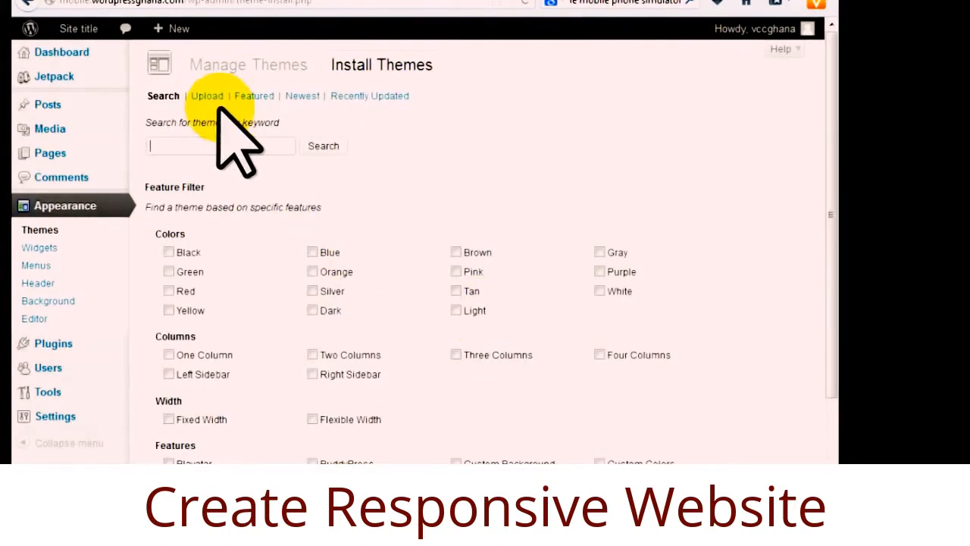
pyautogui.click(209, 96)
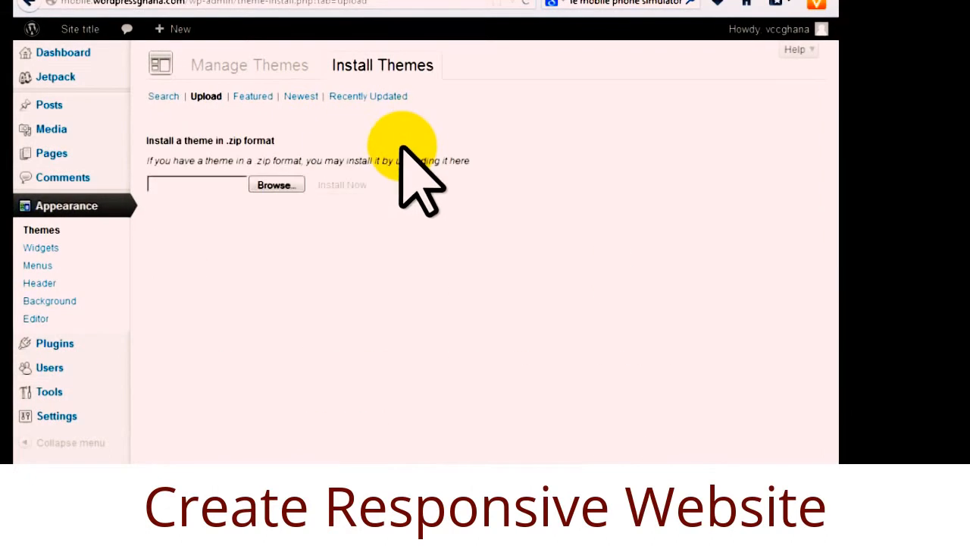
pyautogui.click(274, 185)
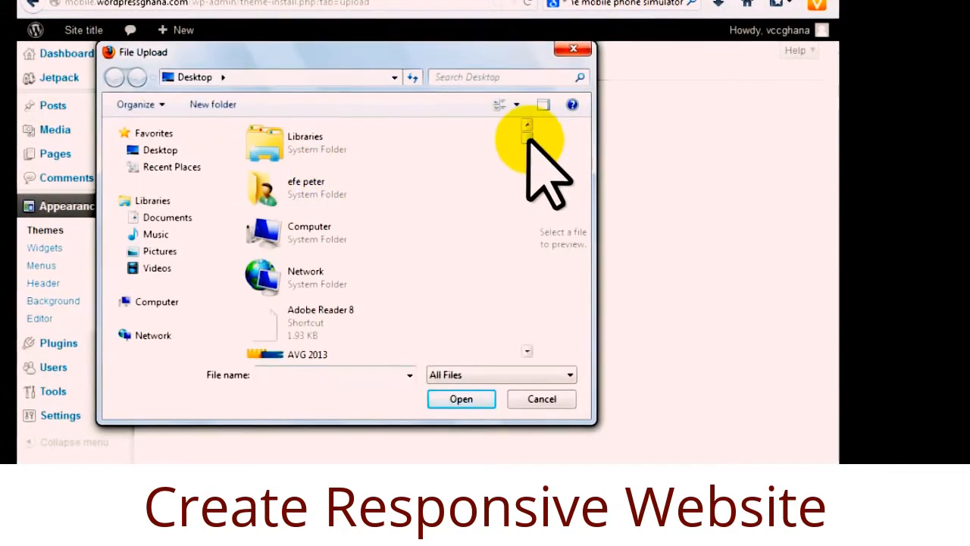
pyautogui.moveTo(528, 146); pyautogui.dragTo(524, 193)
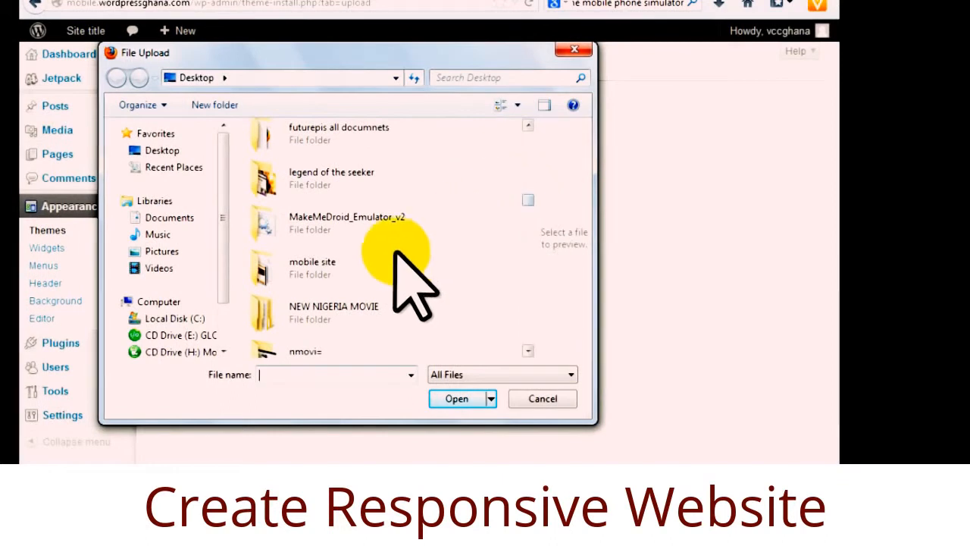
pyautogui.doubleClick(285, 277)
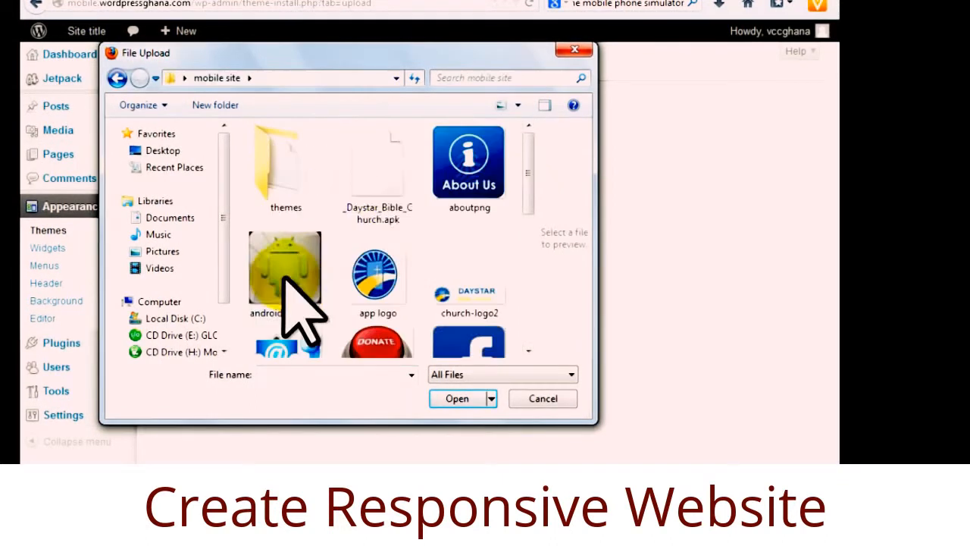
pyautogui.doubleClick(278, 186)
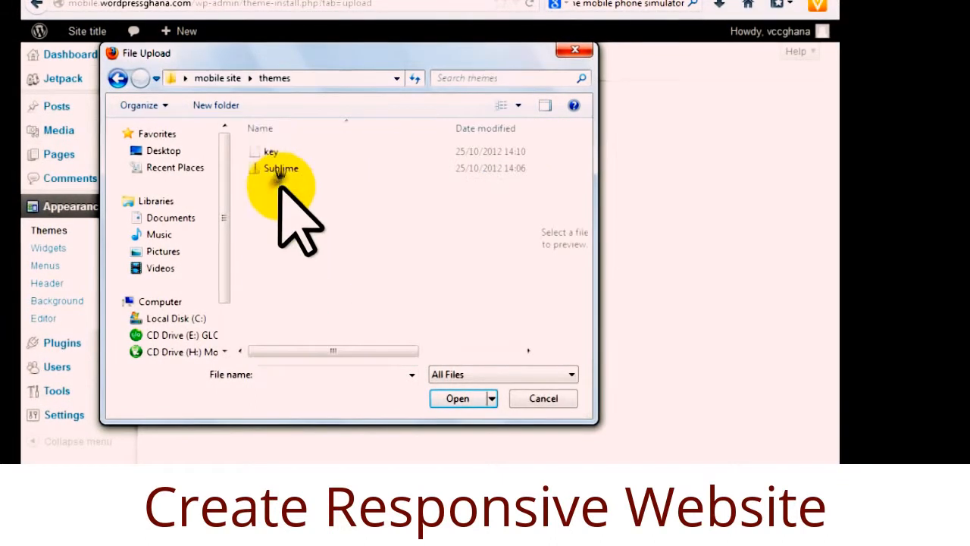
pyautogui.click(285, 168)
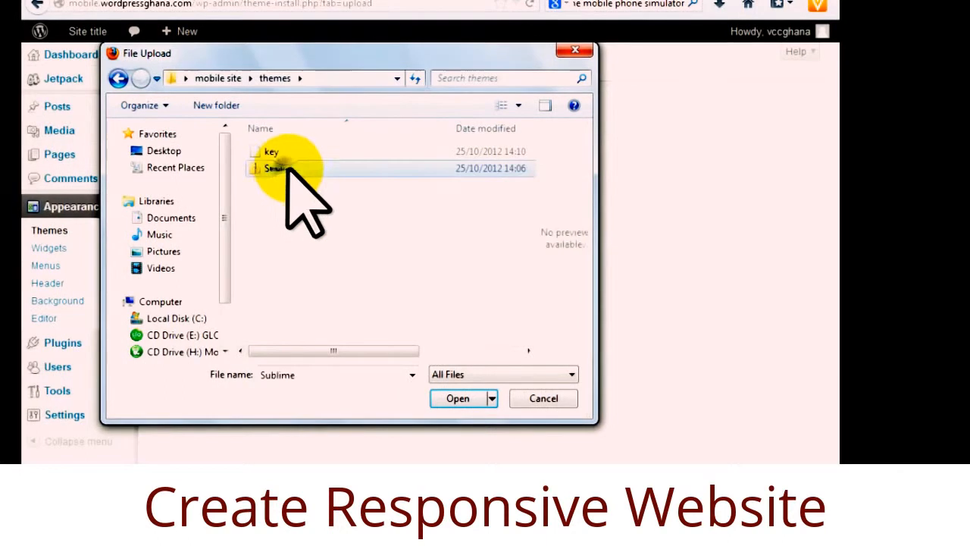
# Install and activate the Sublime theme, then submit its activation key on Theme Activation.
pyautogui.click(458, 398)
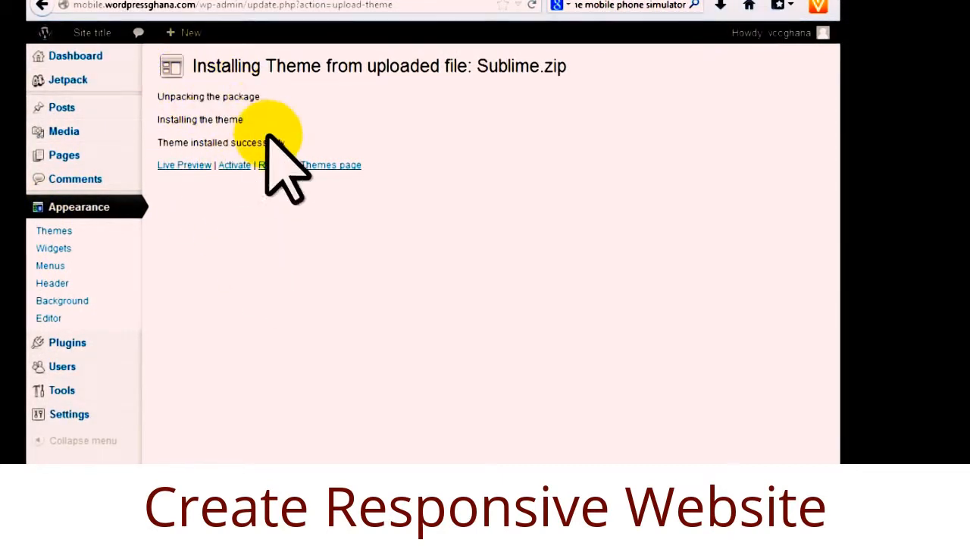
pyautogui.click(236, 164)
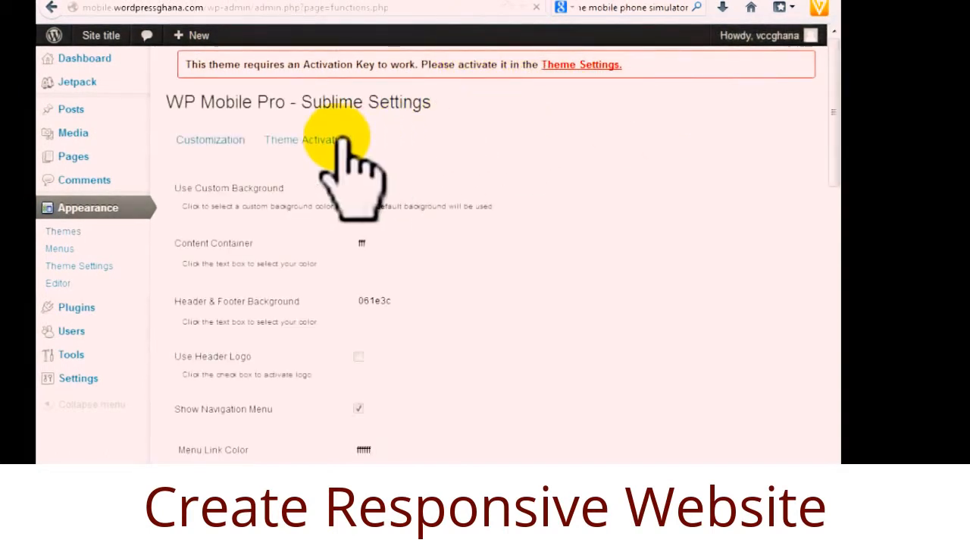
pyautogui.click(311, 140)
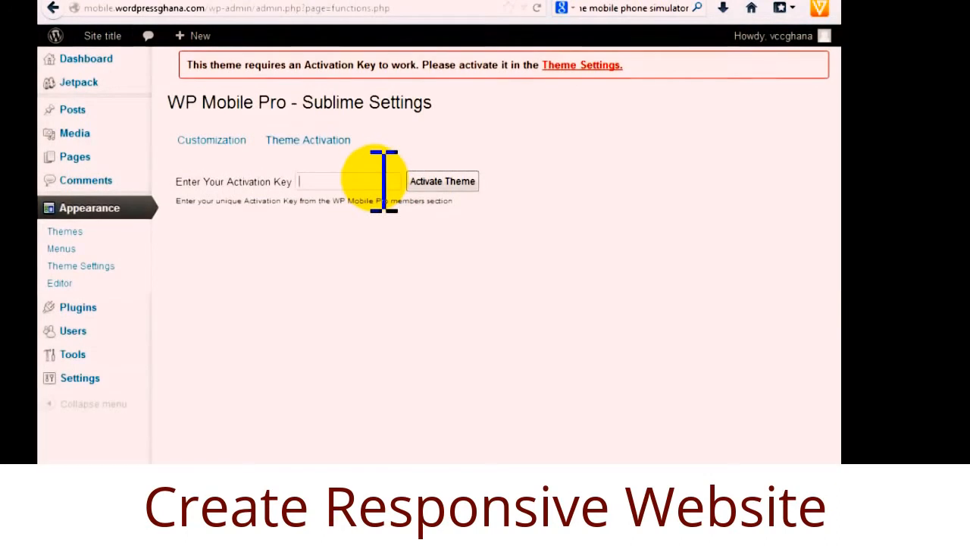
pyautogui.hotkey('ctrl', 'v')
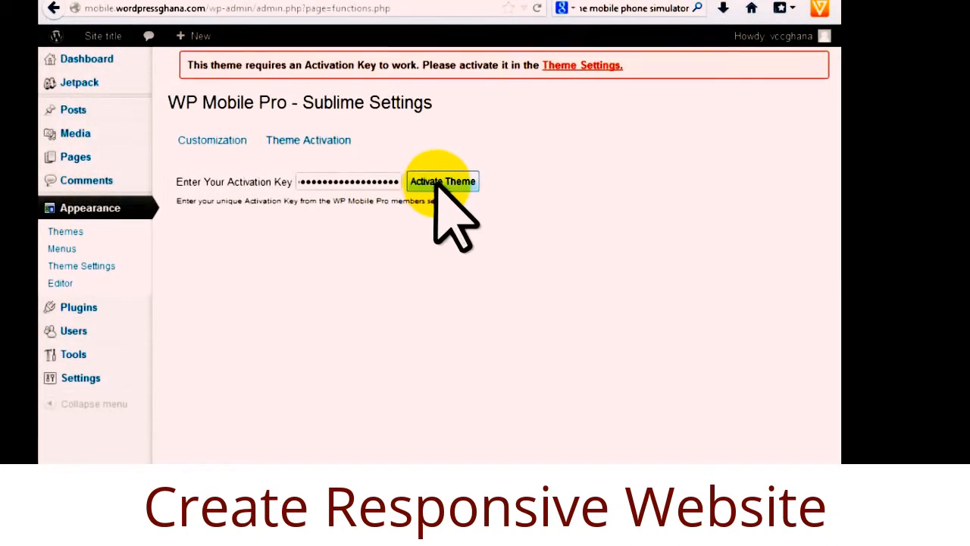
pyautogui.click(440, 181)
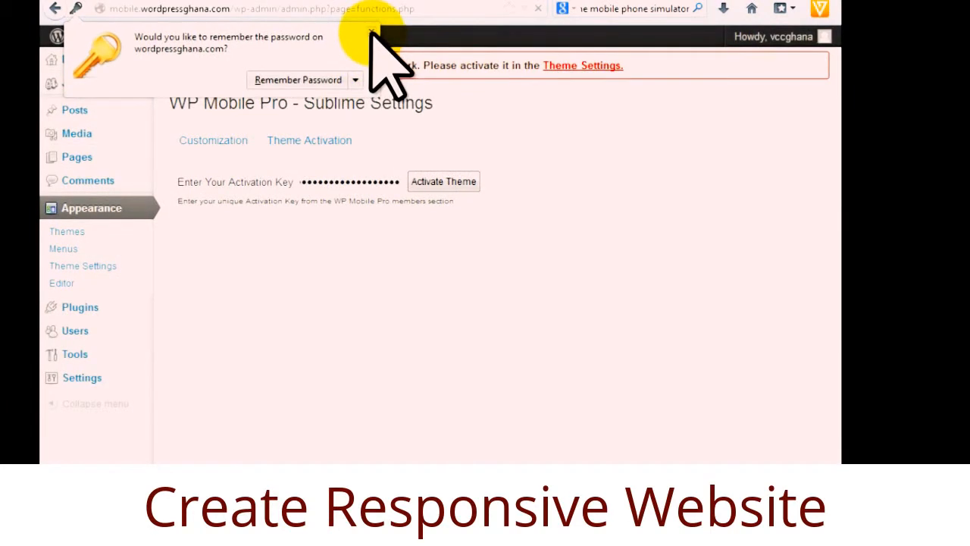
pyautogui.click(372, 33)
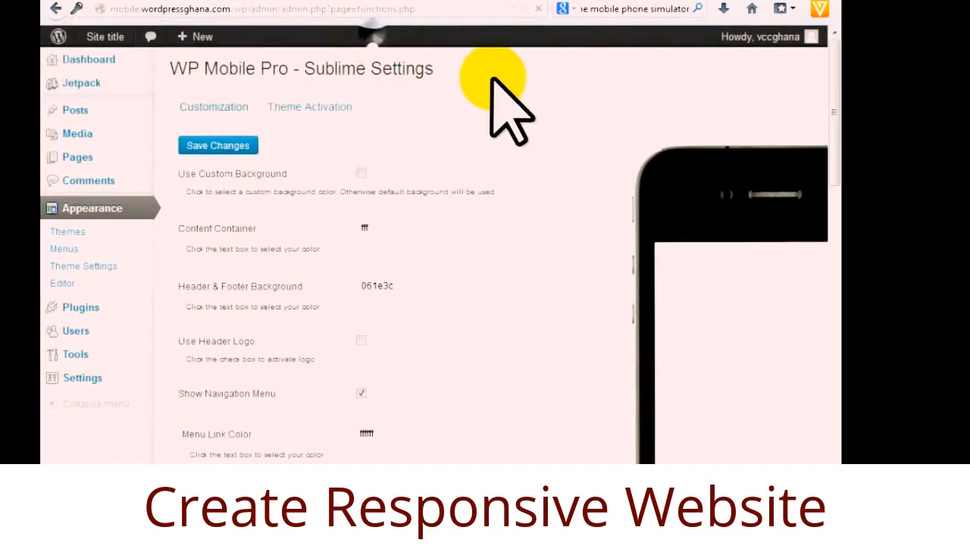
# Scroll through the Sublime settings and phone preview to reach the Content Container colour field.
pyautogui.scroll(-5, 432, 356)
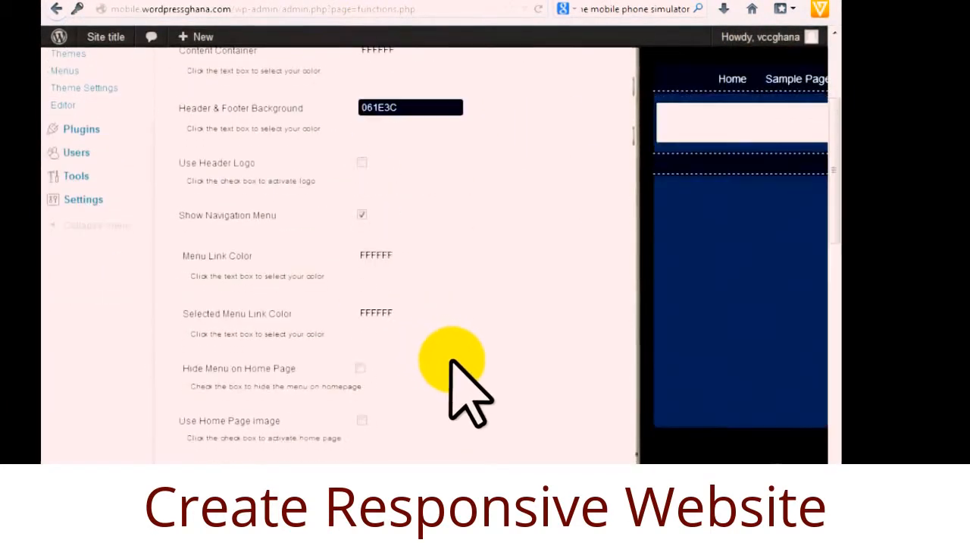
pyautogui.scroll(5, 447, 368)
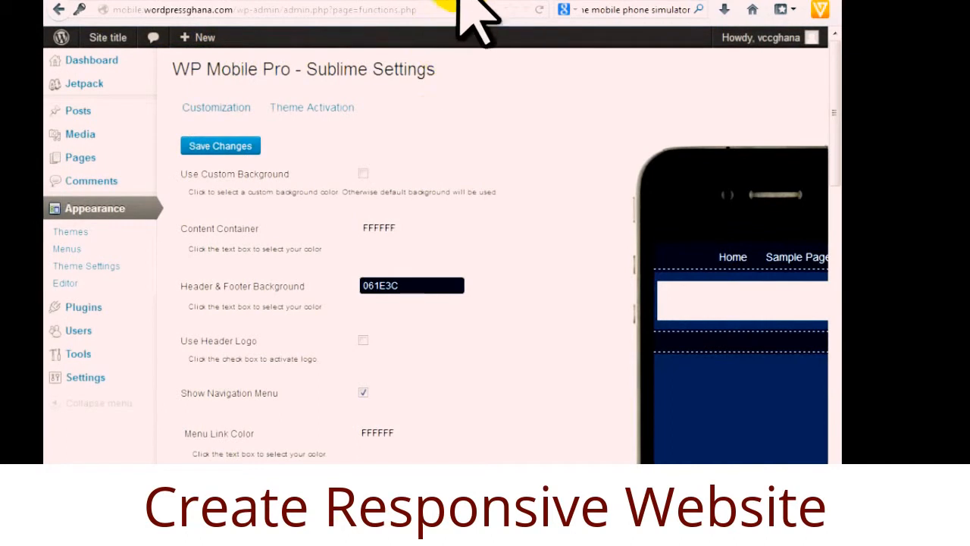
pyautogui.scroll(-1, 474, 374)
pyautogui.scroll(-2, 475, 379)
pyautogui.scroll(3, 476, 378)
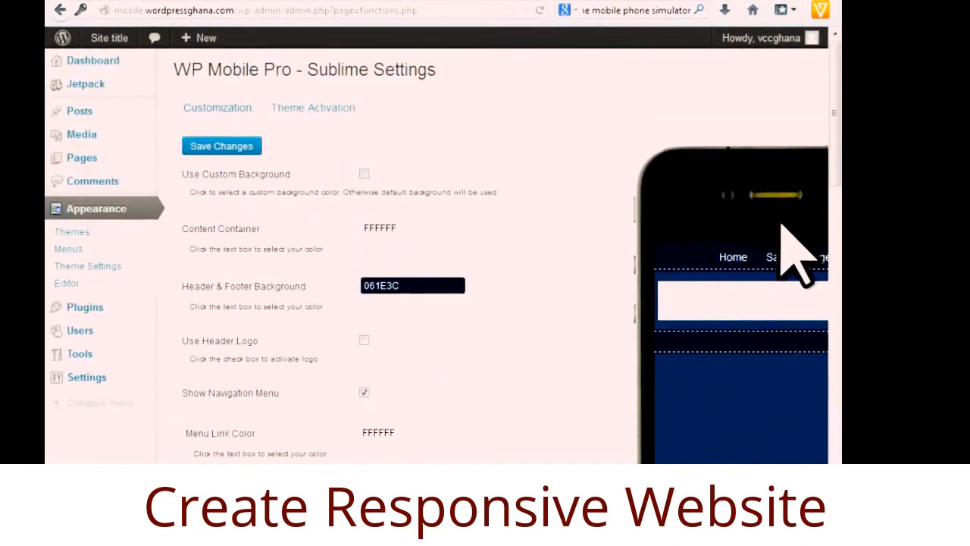
pyautogui.hscroll(3, 436, 256)
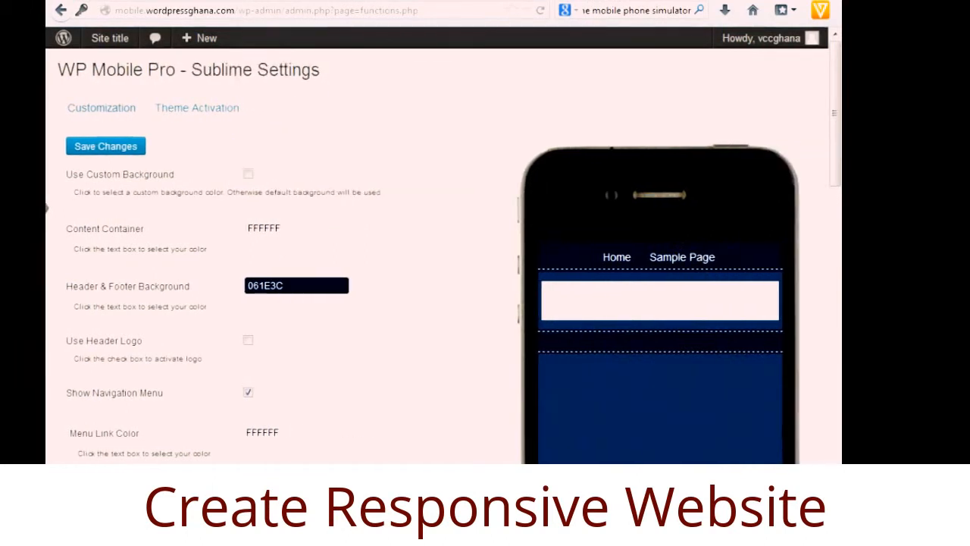
pyautogui.moveTo(835, 151)
pyautogui.mouseDown()
pyautogui.moveTo(833, 346)
pyautogui.moveTo(833, 151)
pyautogui.mouseUp()
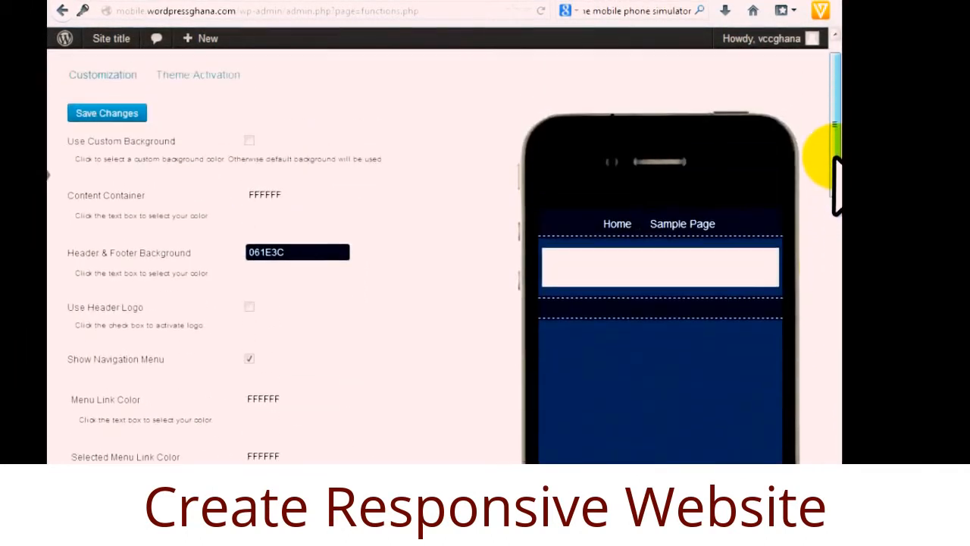
pyautogui.hscroll(-3, 436, 256)
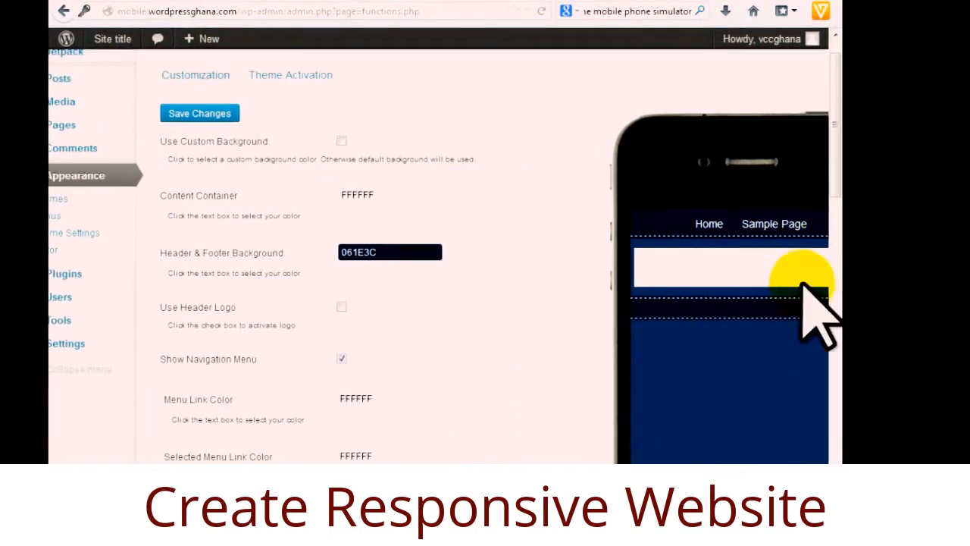
pyautogui.hscroll(1, 436, 256)
pyautogui.hscroll(2, 437, 256)
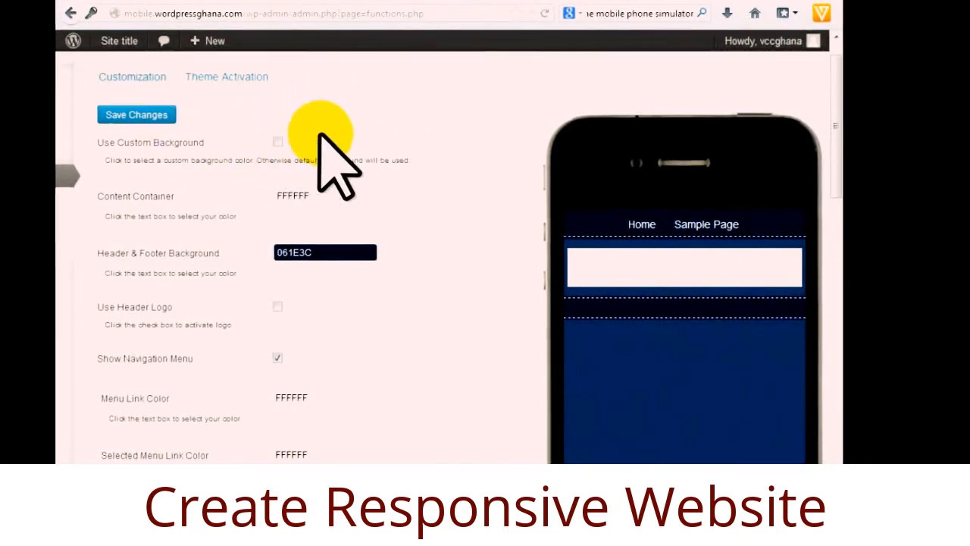
# Set the Content Container colour to yellow and save the settings.
pyautogui.click(319, 196)
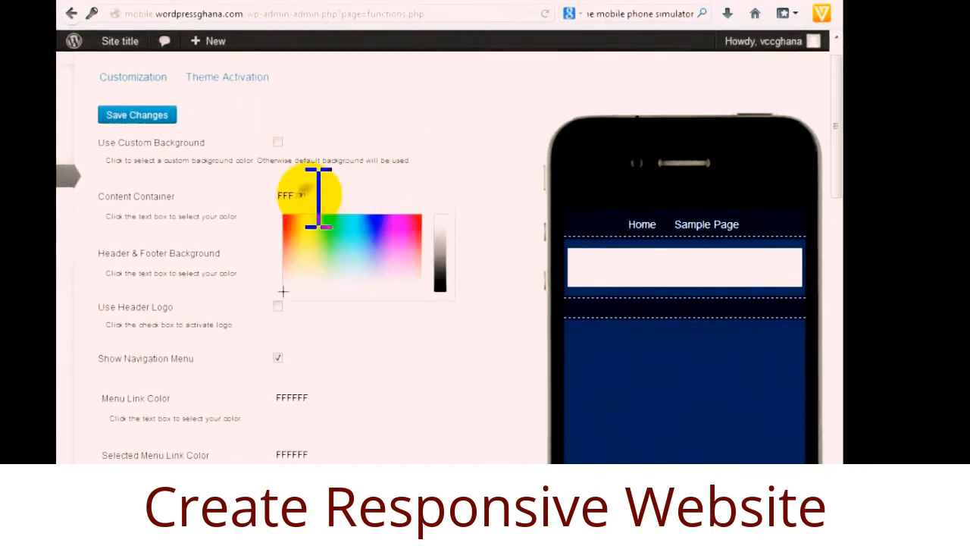
pyautogui.click(648, 266)
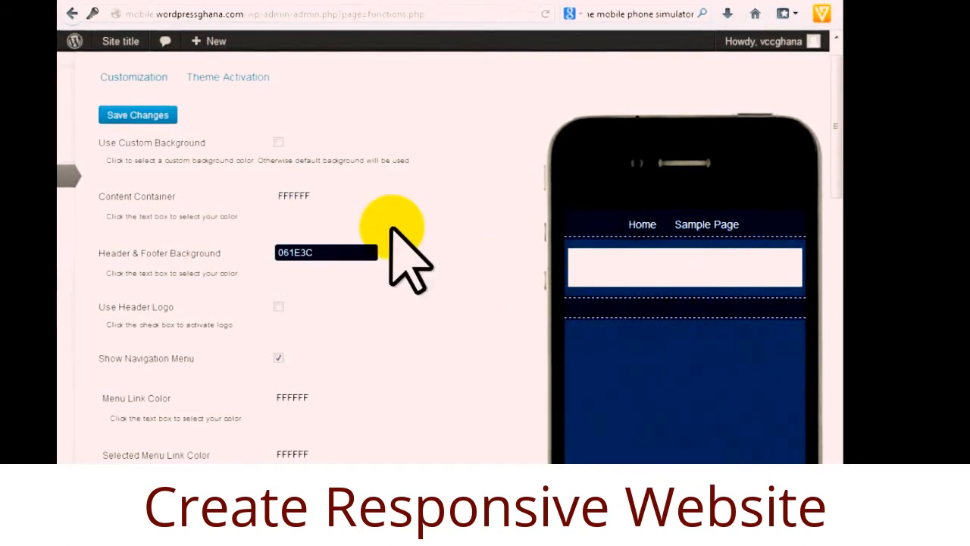
pyautogui.click(362, 197)
pyautogui.click(312, 238)
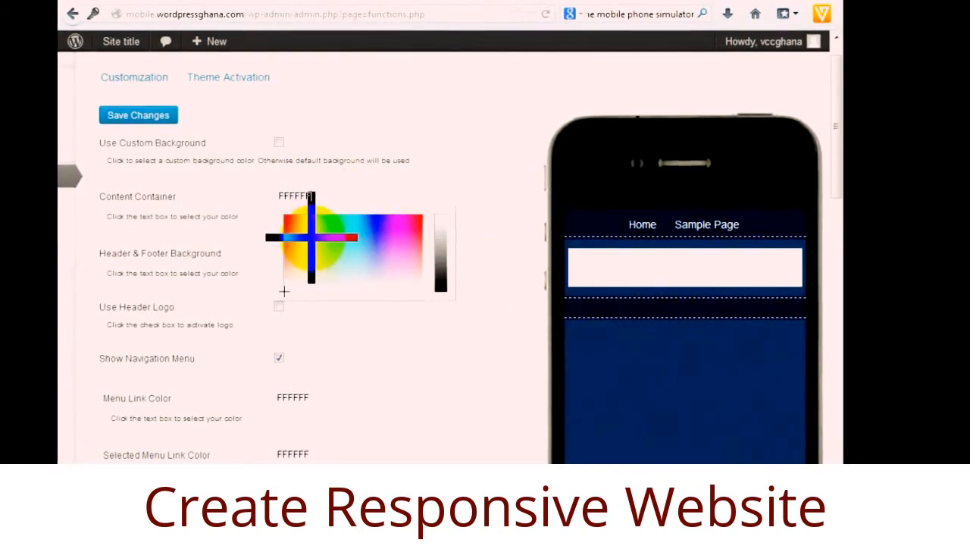
pyautogui.click(133, 115)
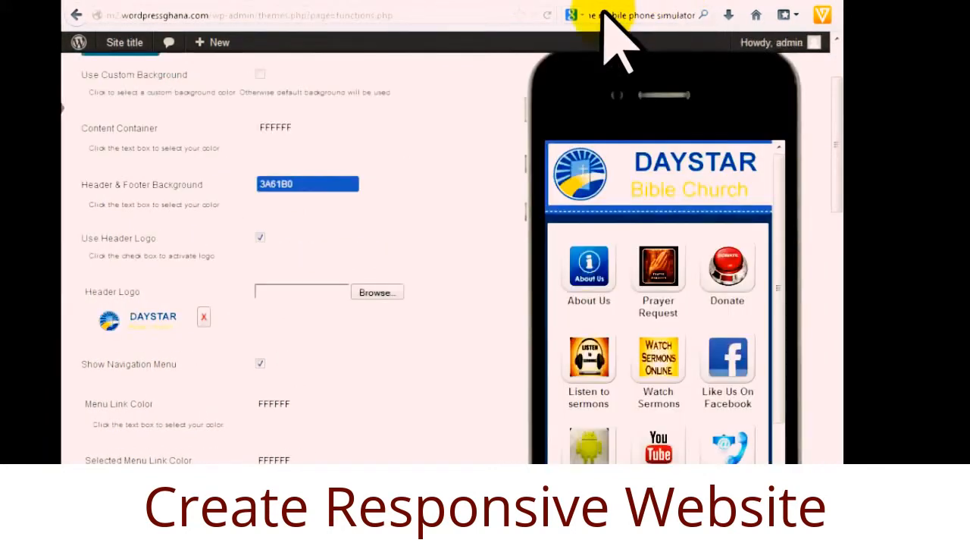
# Restore the Content Container colour to white FFFFFF and save again.
pyautogui.moveTo(780, 184)
pyautogui.mouseDown()
pyautogui.moveTo(775, 303)
pyautogui.moveTo(773, 173)
pyautogui.mouseUp()
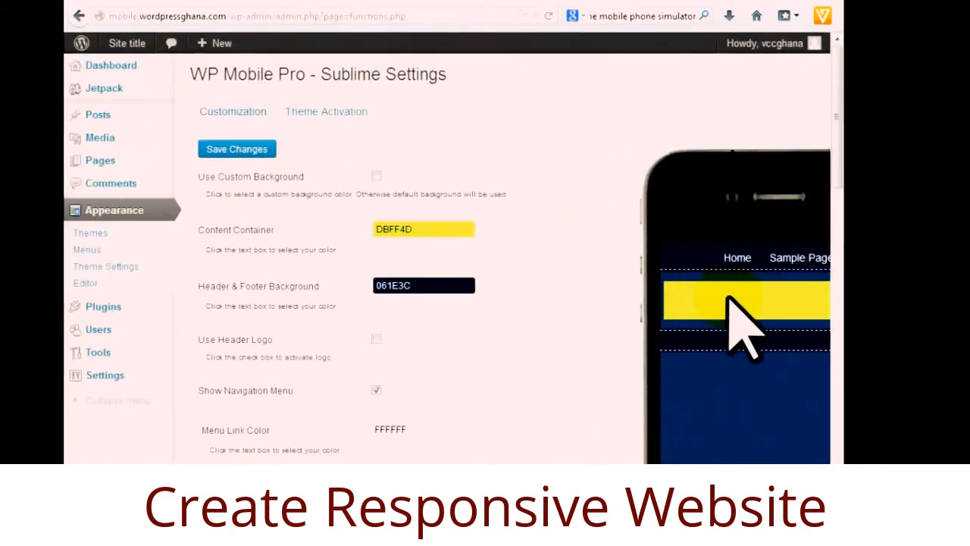
pyautogui.click(427, 227)
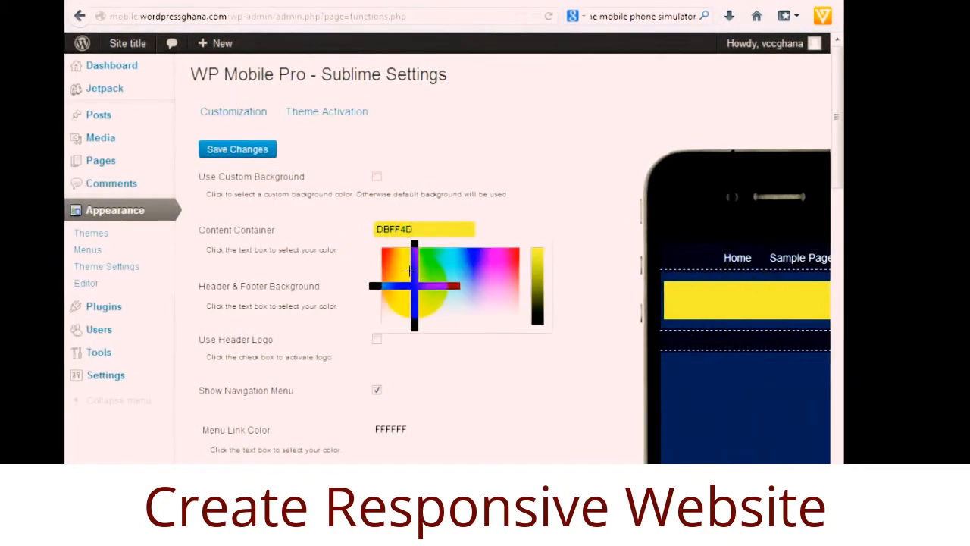
pyautogui.moveTo(412, 271); pyautogui.dragTo(377, 341)
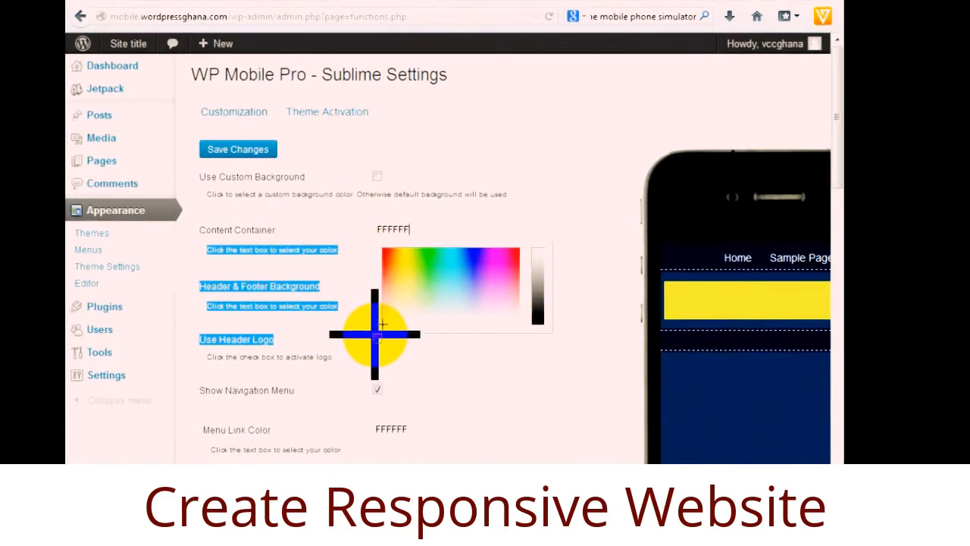
pyautogui.click(236, 150)
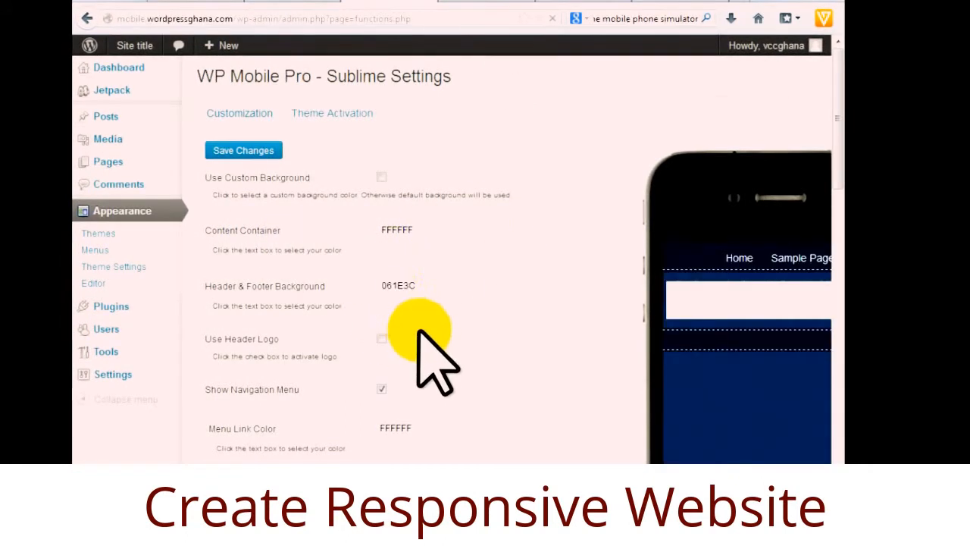
pyautogui.scroll(-2, 431, 331)
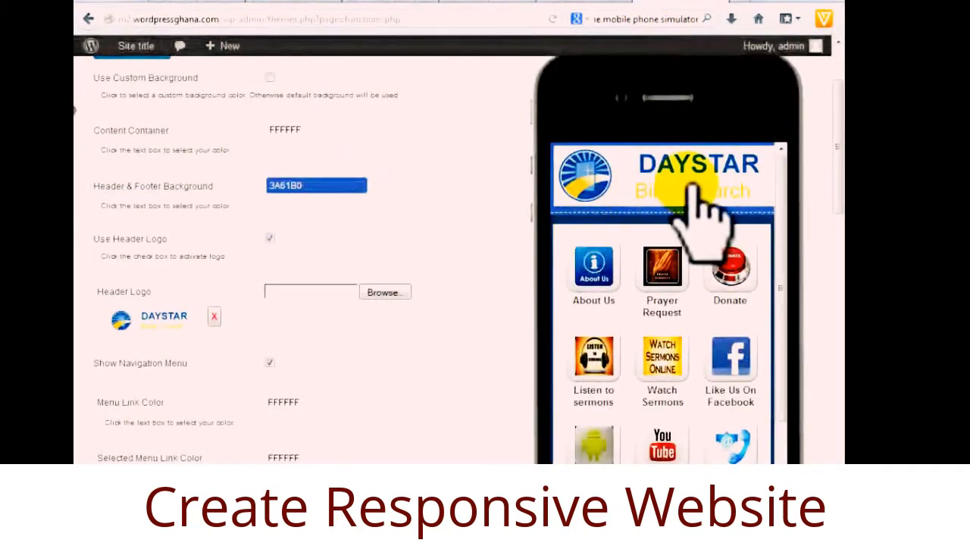
# Enable Use Header Logo and pick church-logo2 from the mobile site folder as the logo image.
pyautogui.click(324, 2)
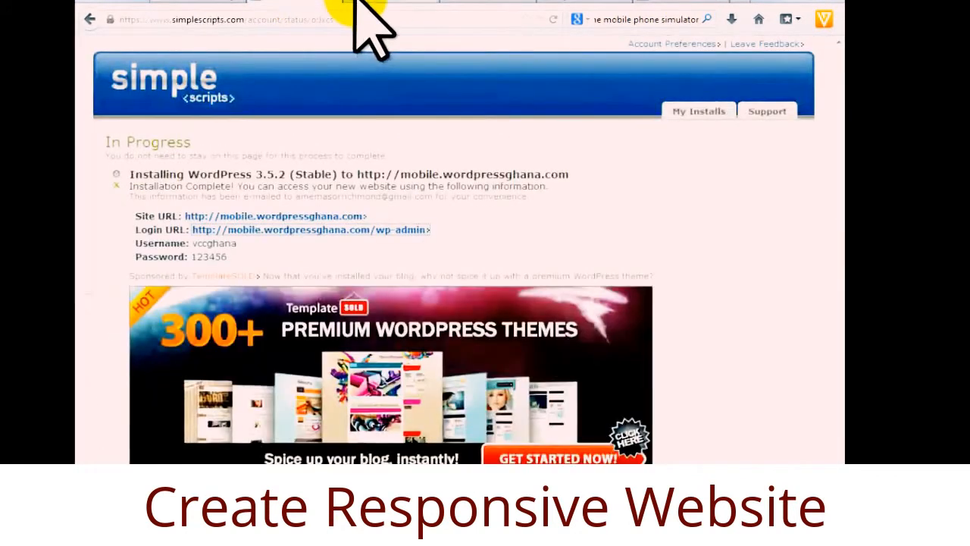
pyautogui.click(356, 4)
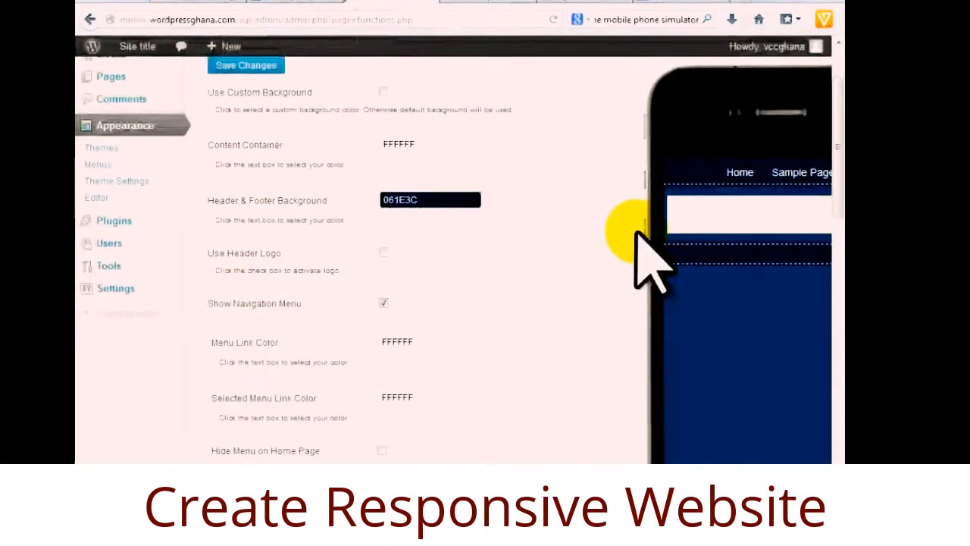
pyautogui.click(385, 252)
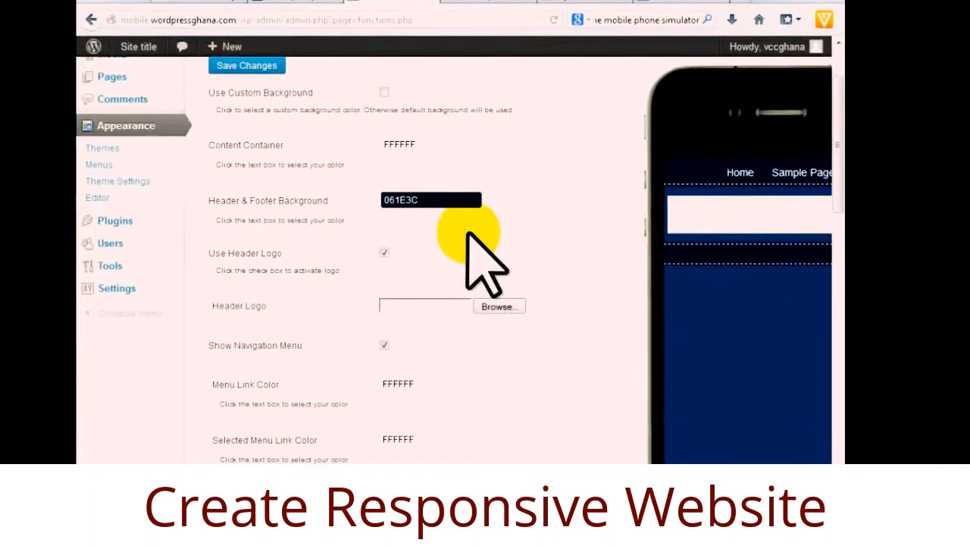
pyautogui.click(500, 307)
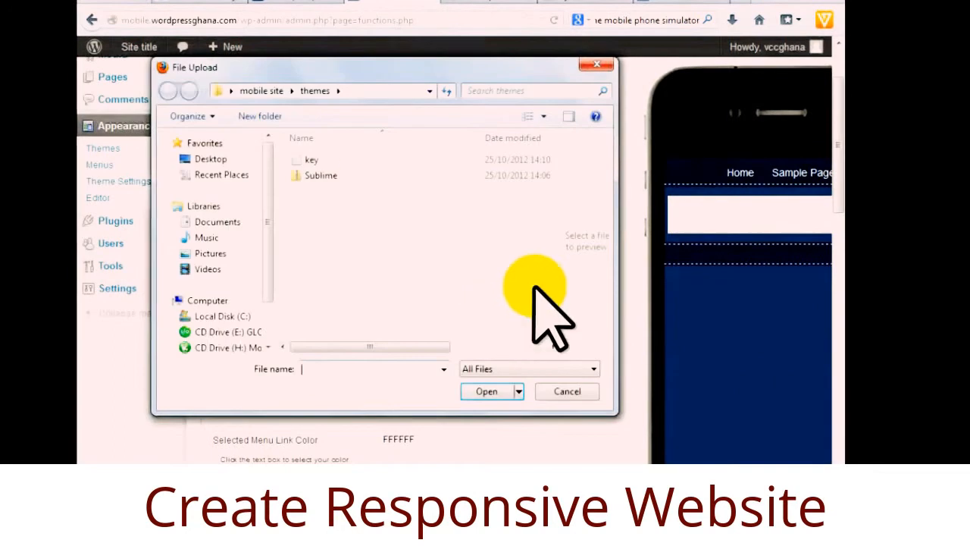
pyautogui.click(258, 91)
pyautogui.moveTo(556, 188); pyautogui.dragTo(556, 206)
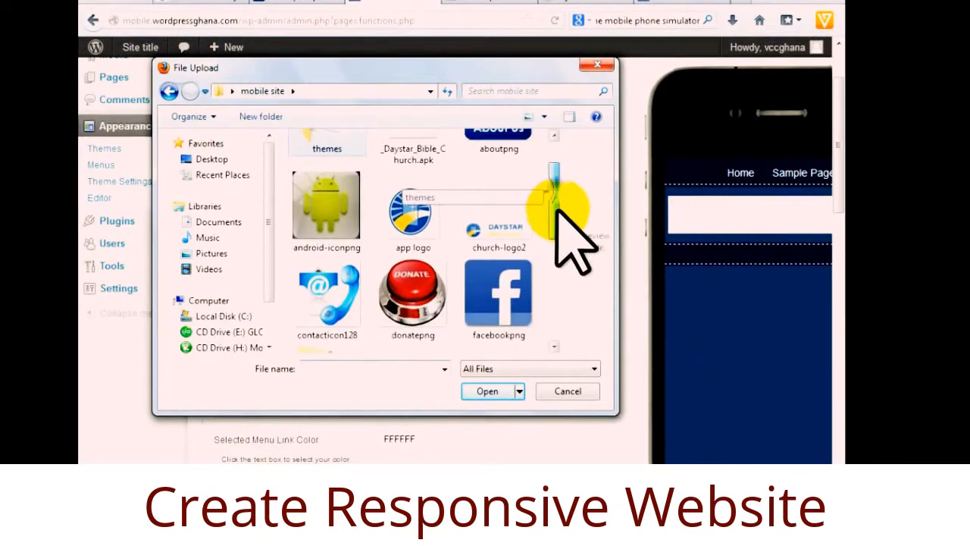
pyautogui.click(488, 393)
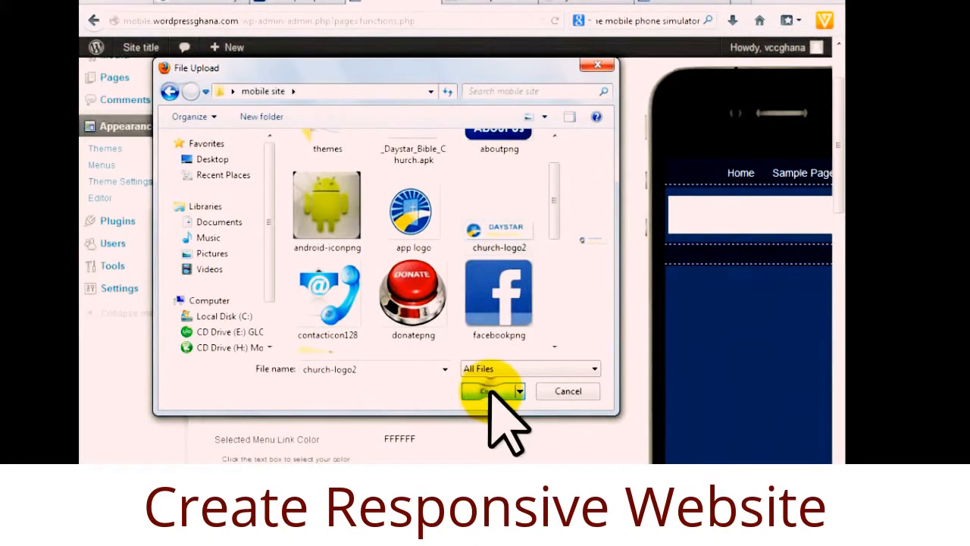
pyautogui.scroll(-1, 520, 375)
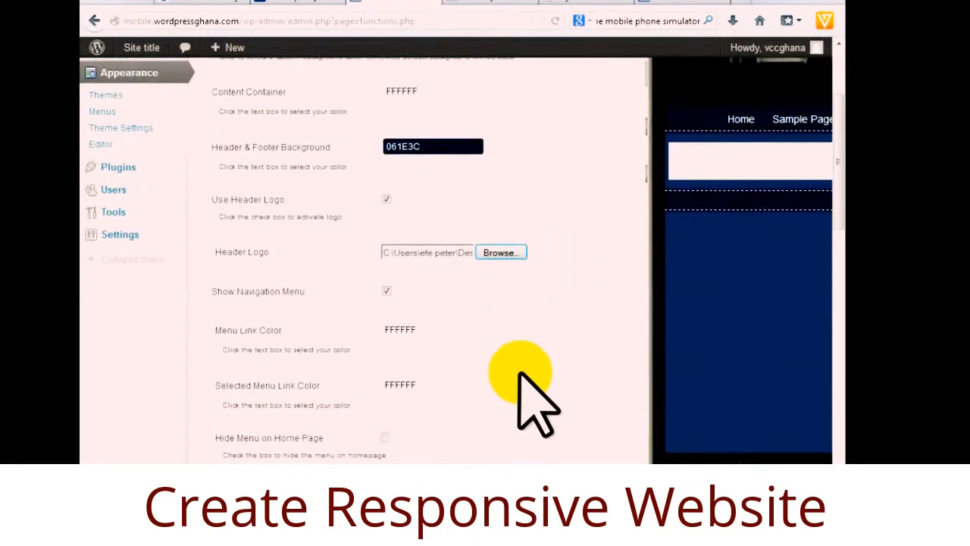
pyautogui.scroll(3, 546, 303)
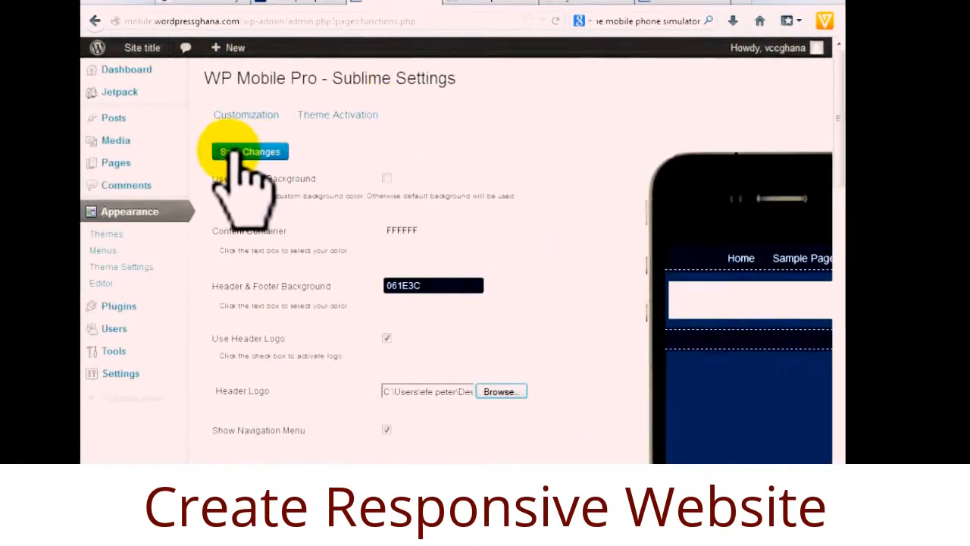
# Save the header logo settings, then review the finished Daystar site's emulator view and Sublime settings.
pyautogui.click(258, 153)
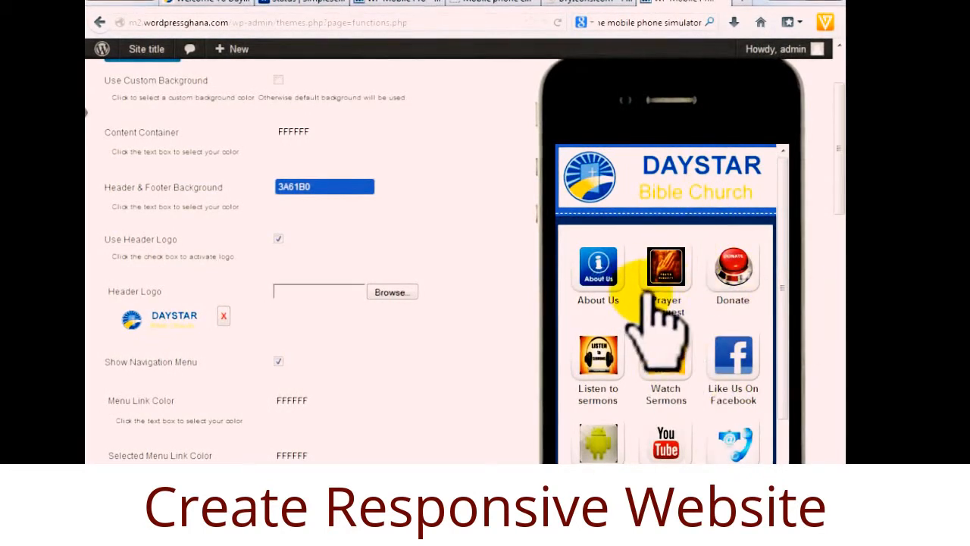
pyautogui.click(511, 3)
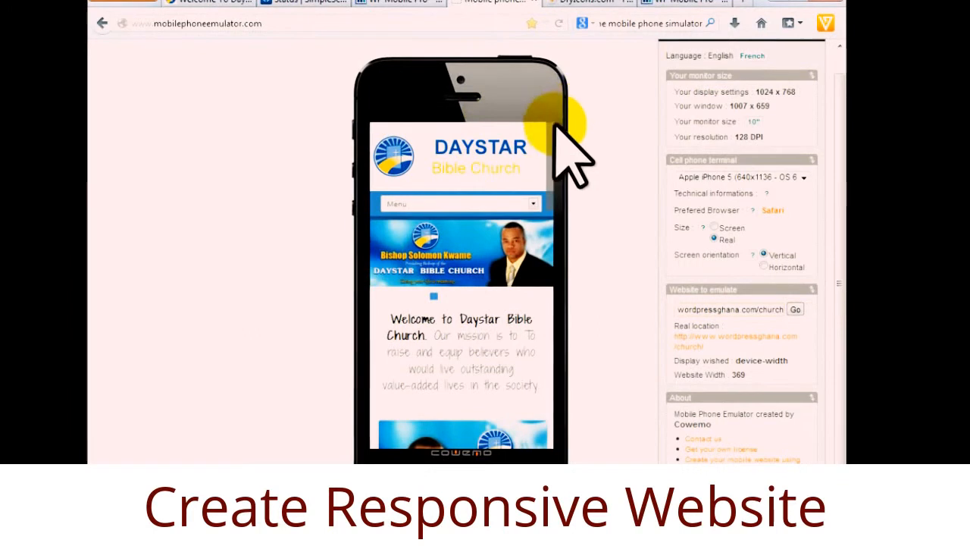
pyautogui.click(671, 3)
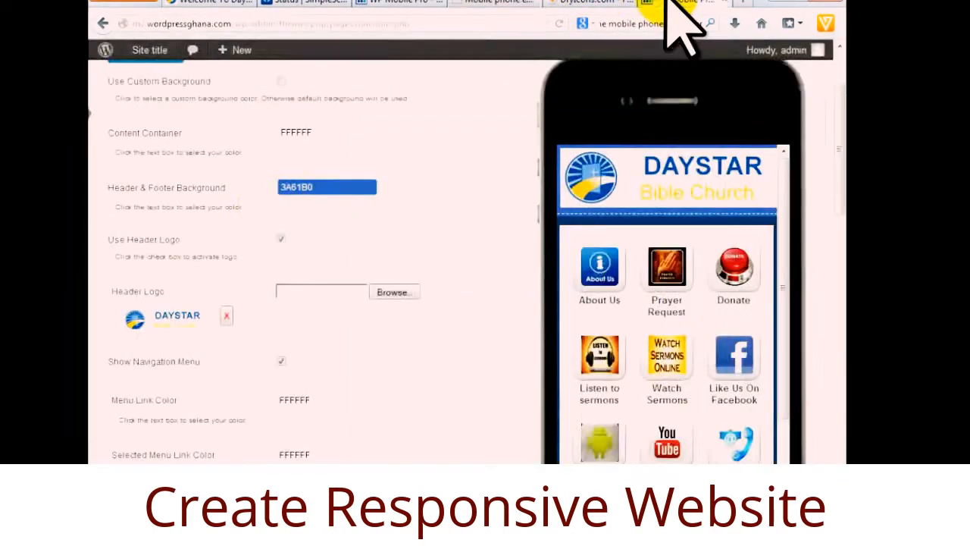
pyautogui.scroll(-2, 347, 307)
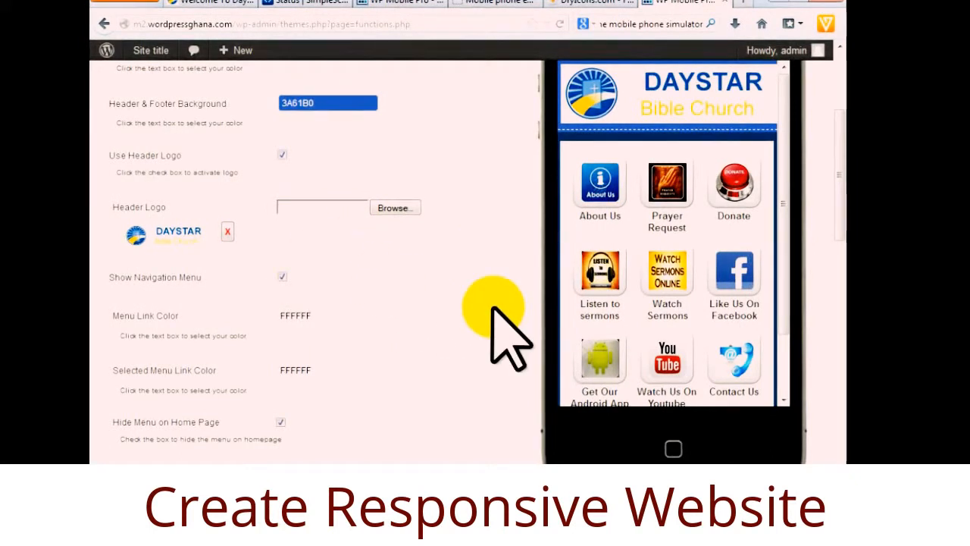
pyautogui.scroll(2, 493, 314)
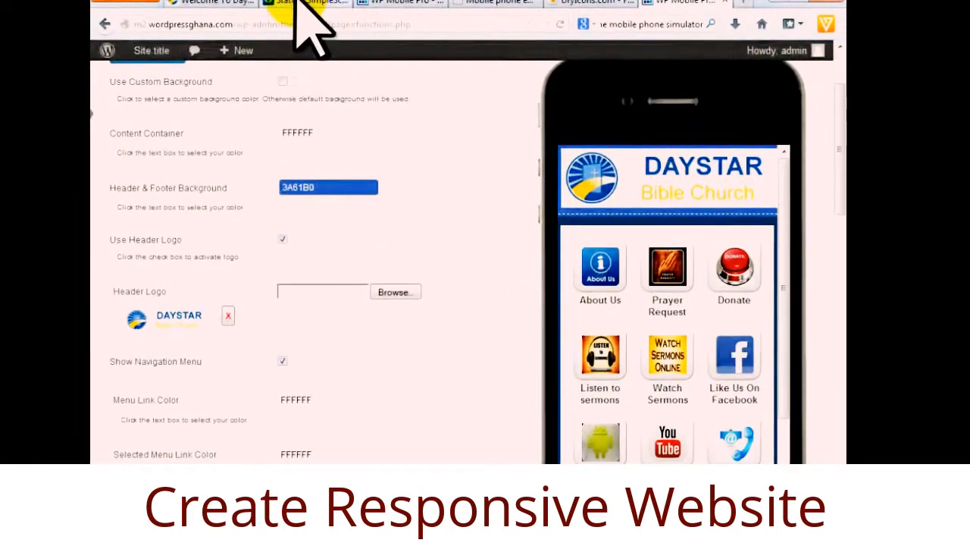
# Turn Use Header Logo off with Show Navigation Menu kept on, then open the Daystar church website.
pyautogui.click(404, 4)
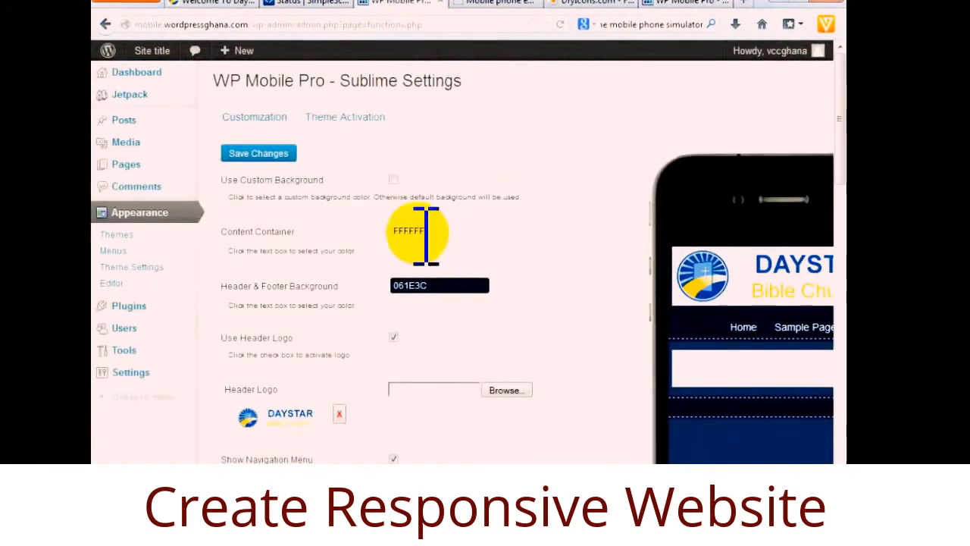
pyautogui.moveTo(606, 502); pyautogui.dragTo(687, 501)
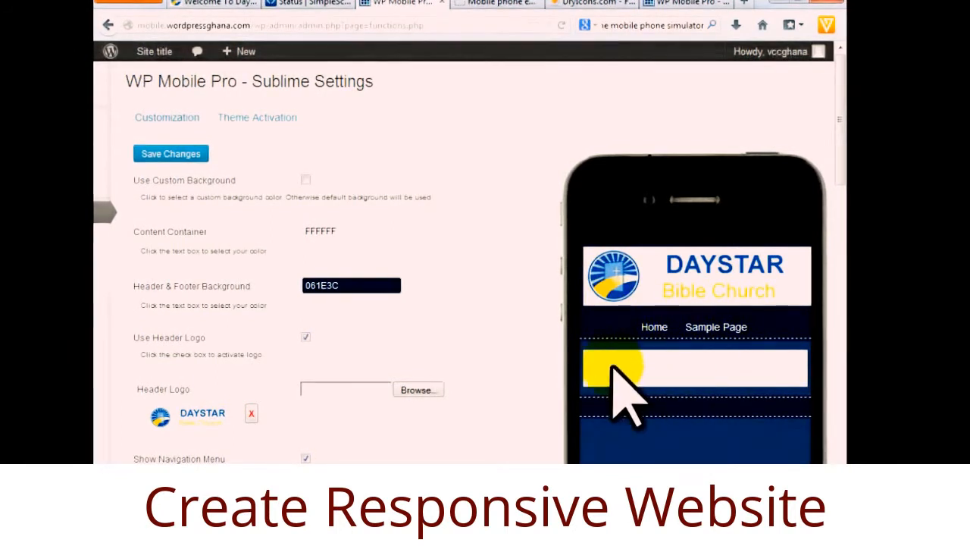
pyautogui.click(306, 336)
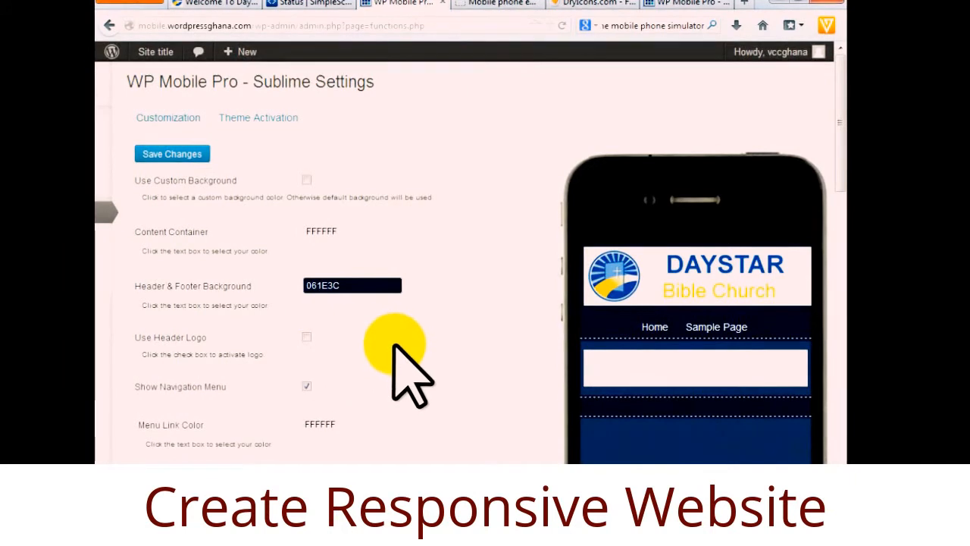
pyautogui.scroll(-2, 394, 349)
pyautogui.click(307, 302)
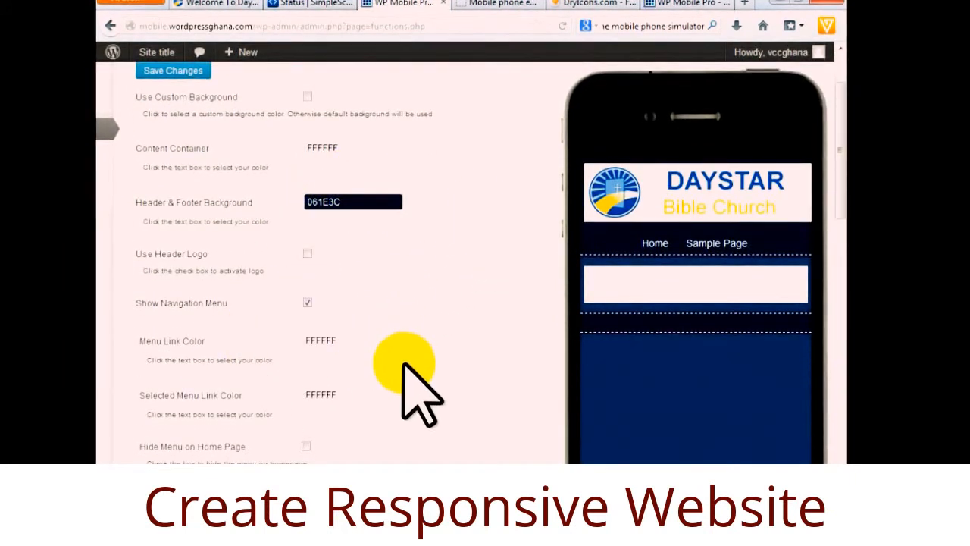
pyautogui.scroll(-2, 424, 376)
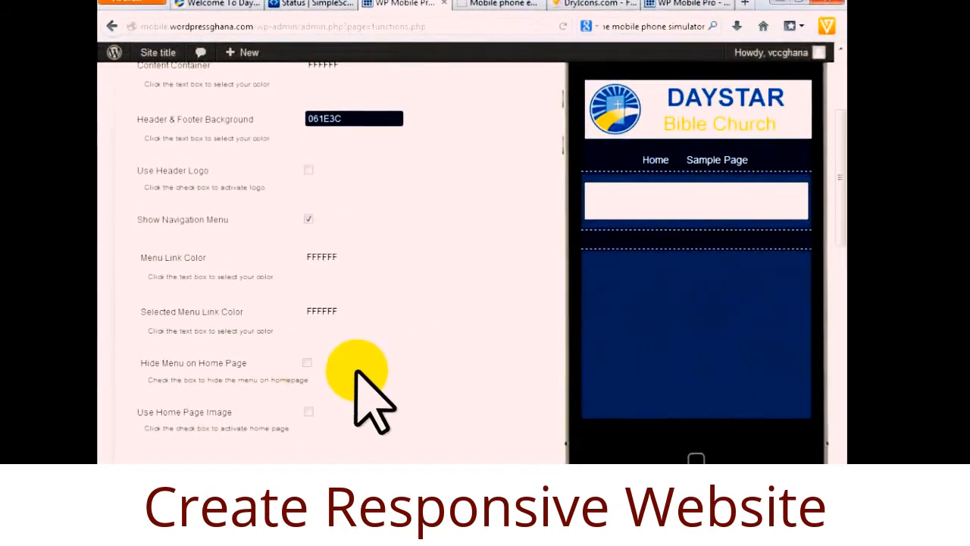
pyautogui.scroll(-2, 370, 402)
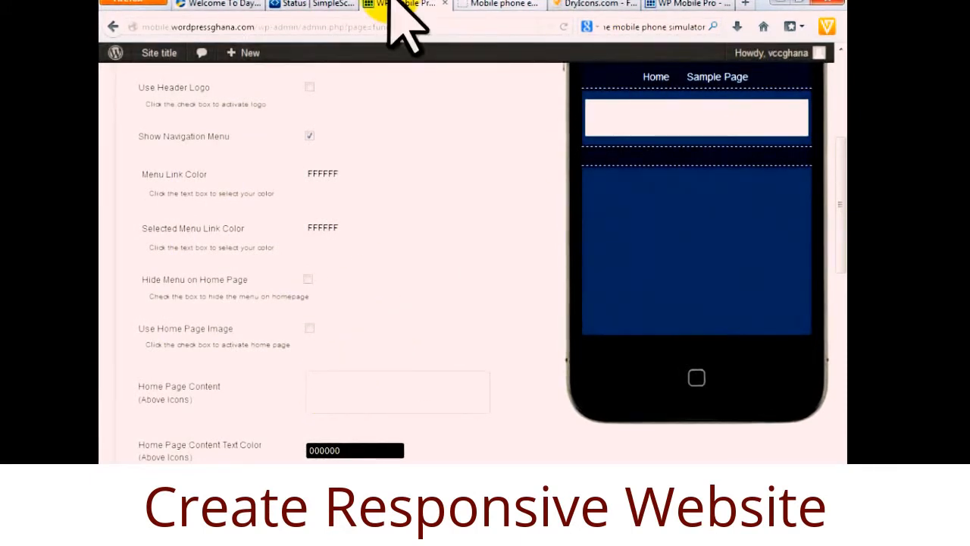
pyautogui.click(210, 6)
pyautogui.moveTo(574, 108); pyautogui.dragTo(773, 113)
# Copy the tagline 'Giving Your Life A Meaning' into Home Page Content (Above Icons) and save.
pyautogui.click(780, 115)
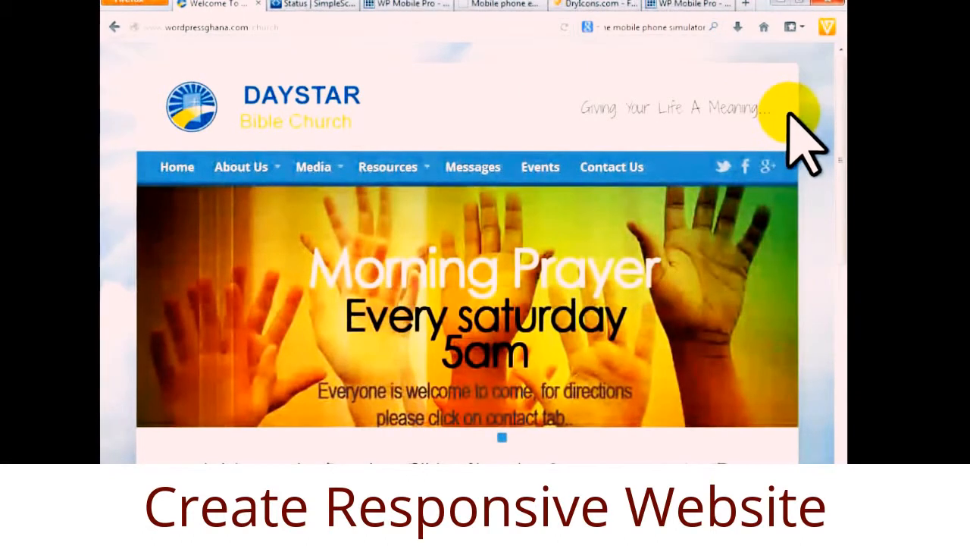
pyautogui.tripleClick(765, 110)
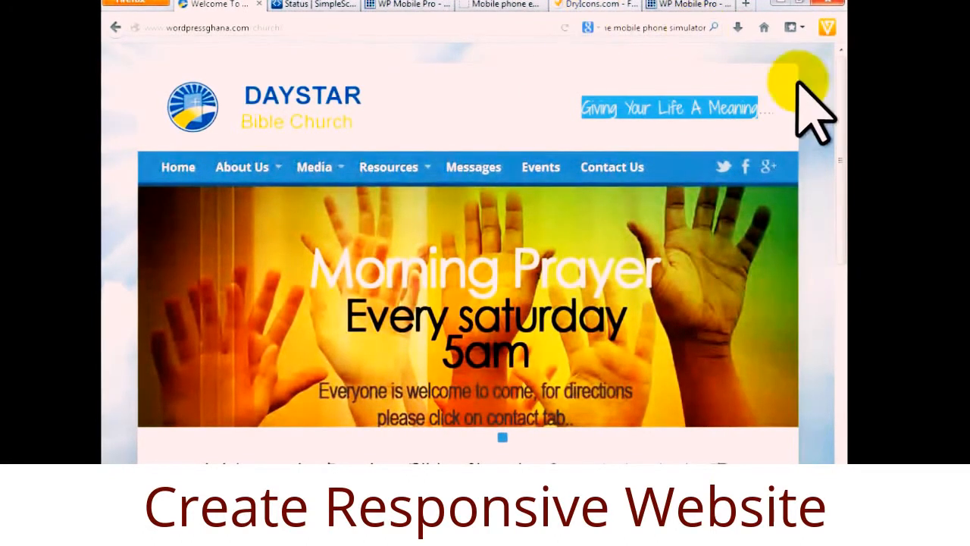
pyautogui.click(392, 6)
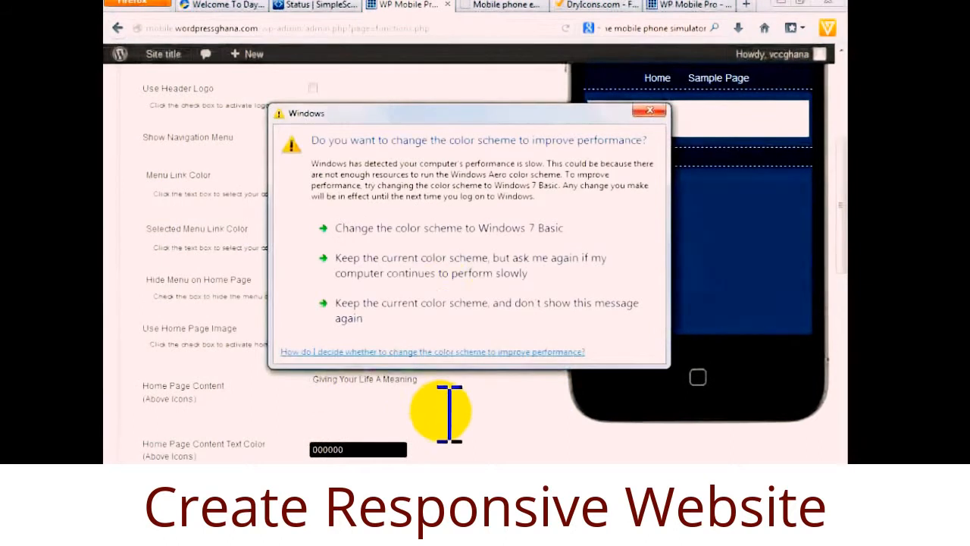
pyautogui.click(650, 110)
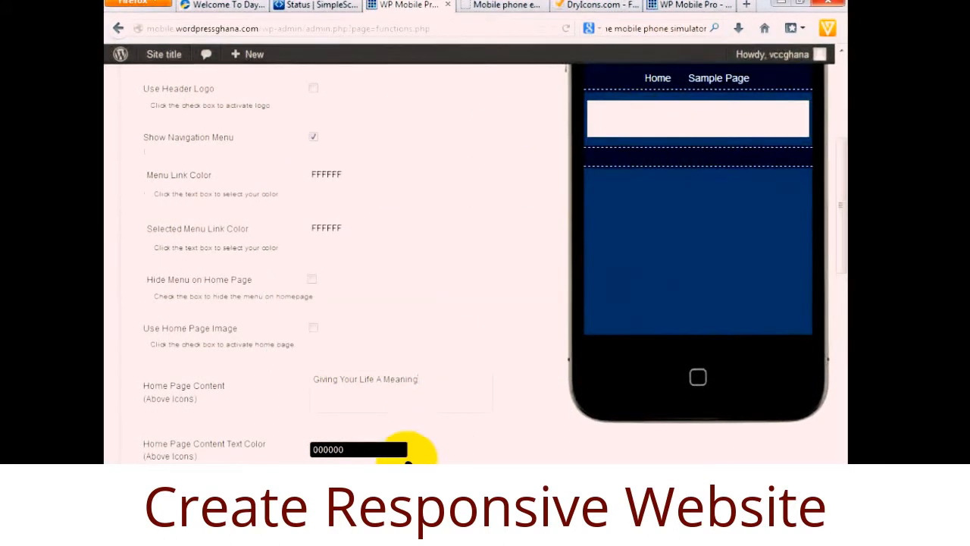
pyautogui.scroll(-3, 408, 459)
pyautogui.scroll(6, 429, 451)
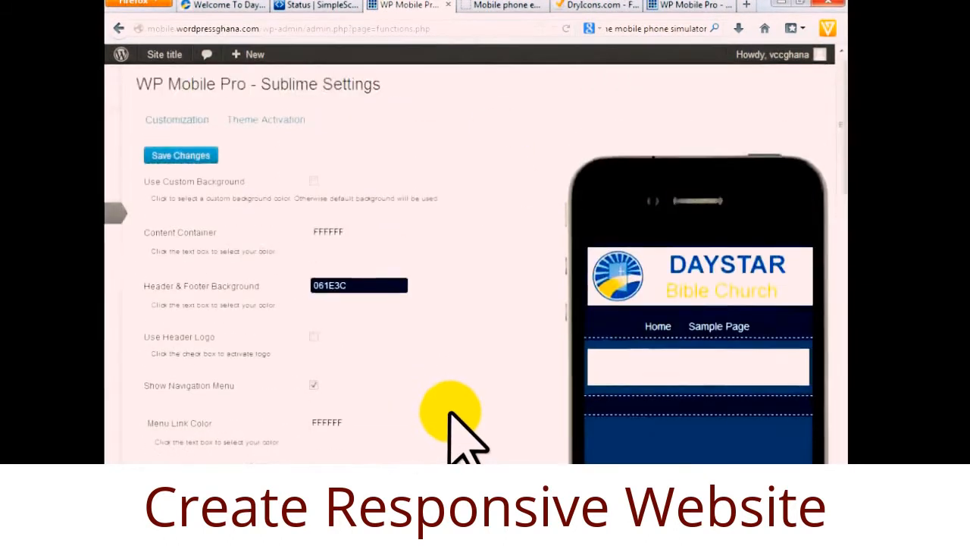
pyautogui.click(211, 157)
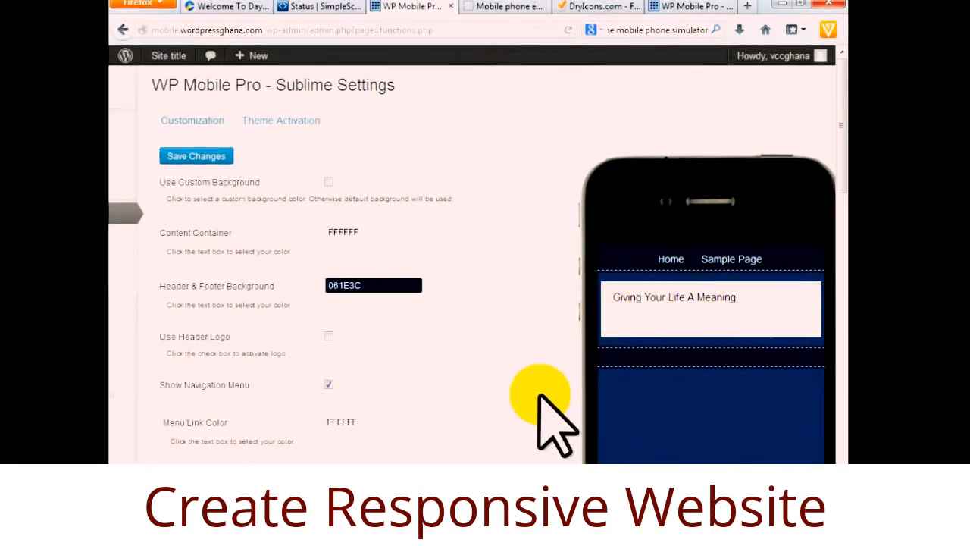
# Delete the tagline from Home Page Content, save, and compare against the Daystar example's settings.
pyautogui.scroll(-5, 541, 411)
pyautogui.moveTo(433, 379); pyautogui.dragTo(306, 378)
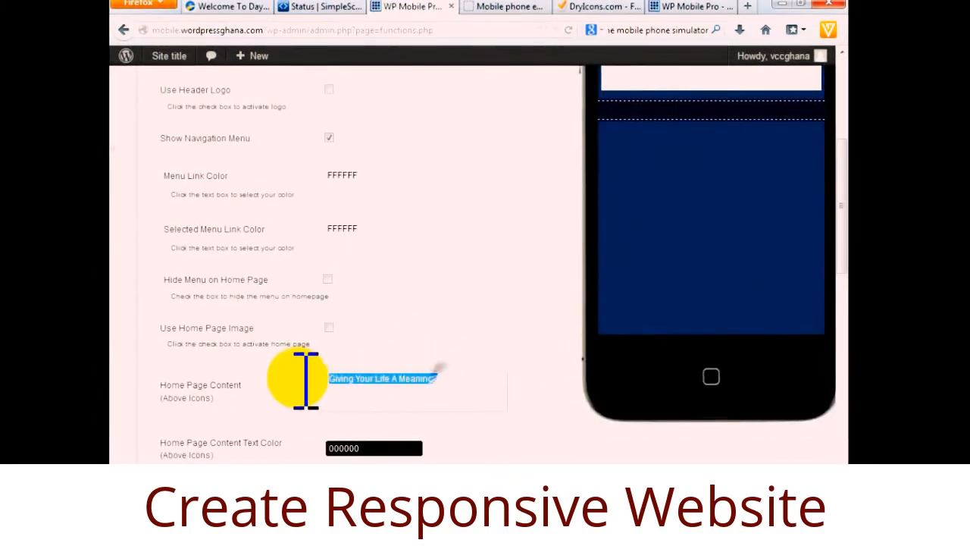
pyautogui.scroll(-8, 433, 394)
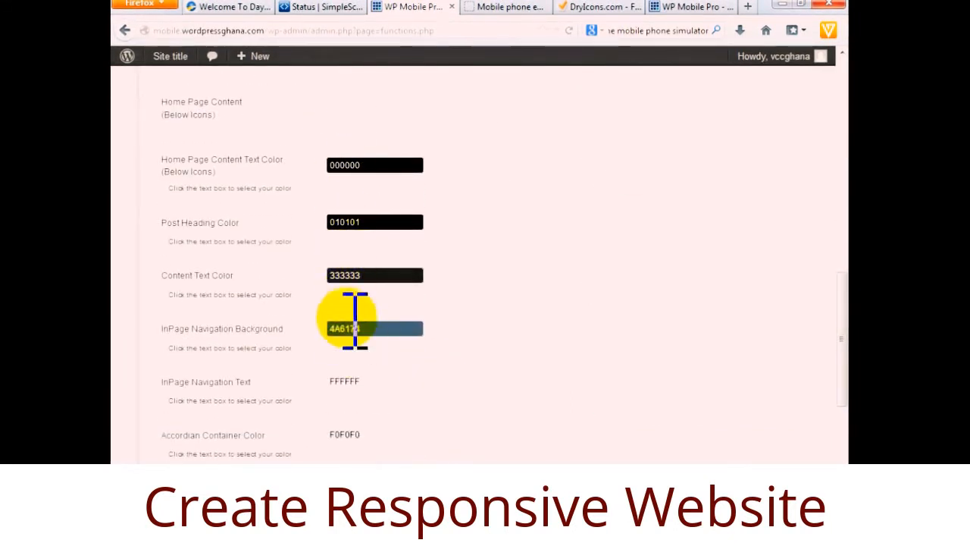
pyautogui.scroll(-1, 544, 362)
pyautogui.scroll(-4, 530, 371)
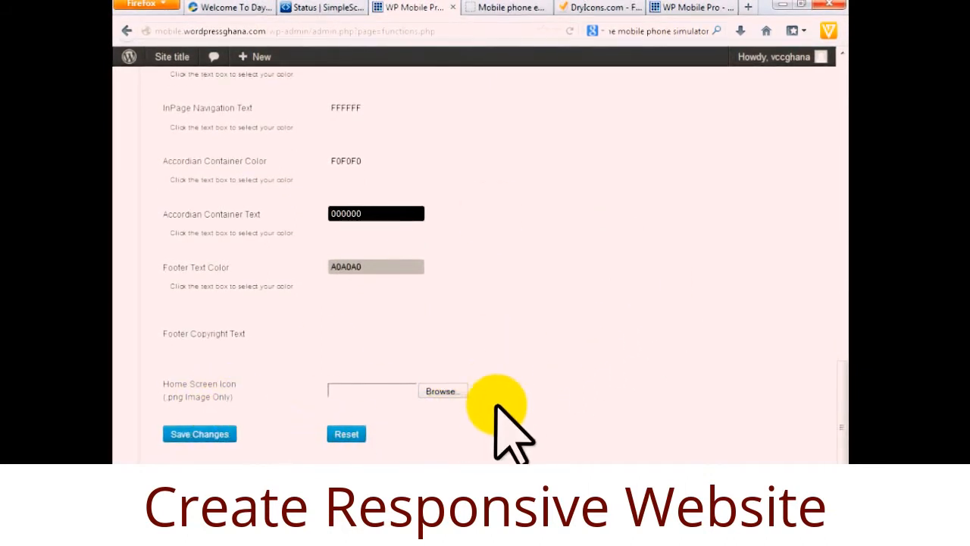
pyautogui.scroll(10, 504, 425)
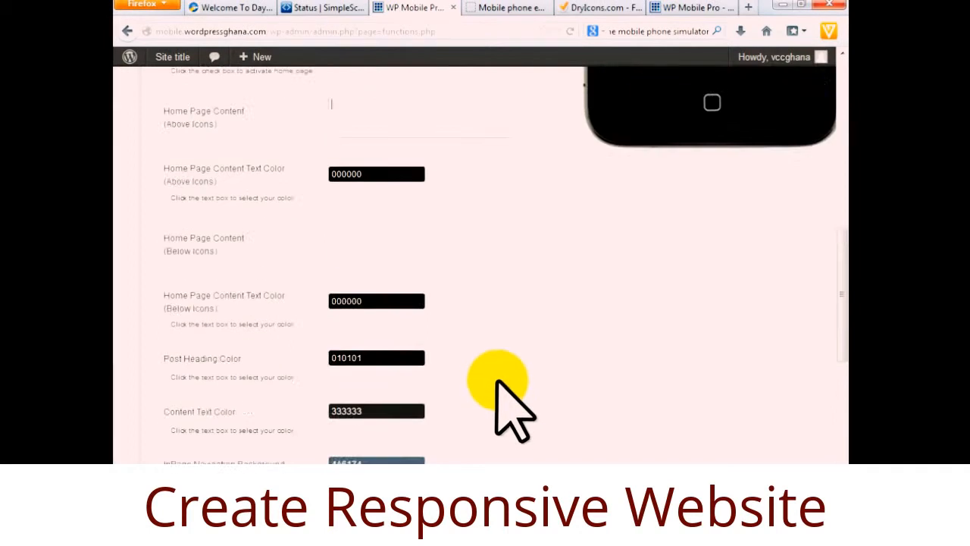
pyautogui.scroll(2, 498, 388)
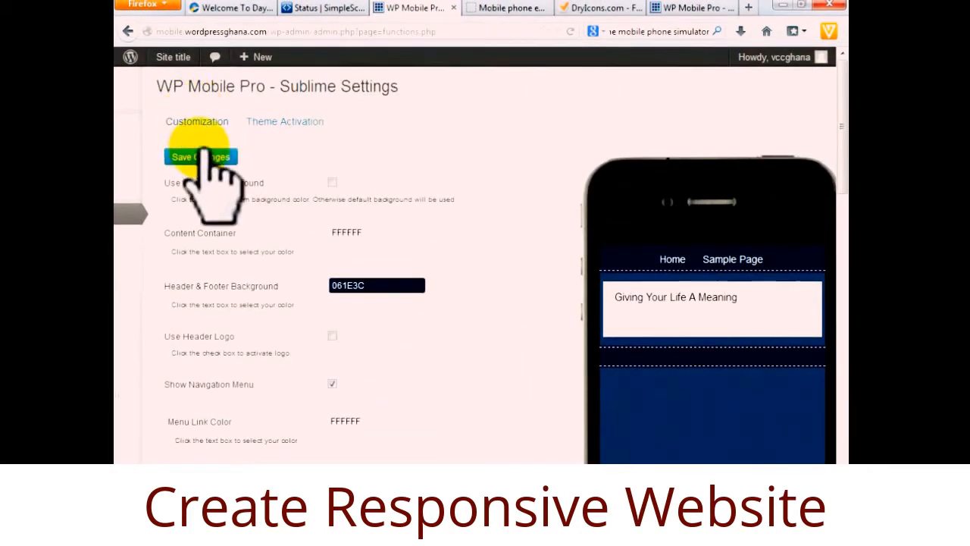
pyautogui.click(200, 157)
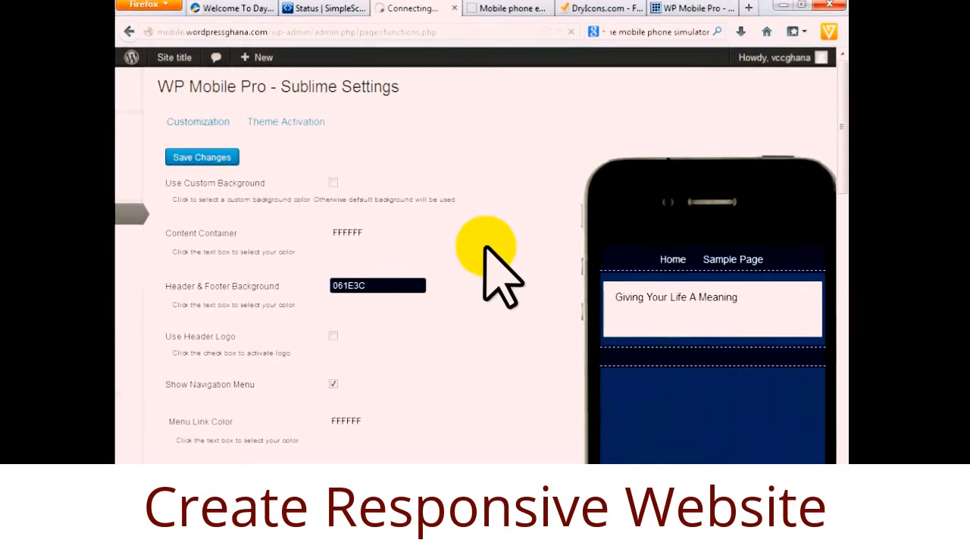
pyautogui.click(686, 9)
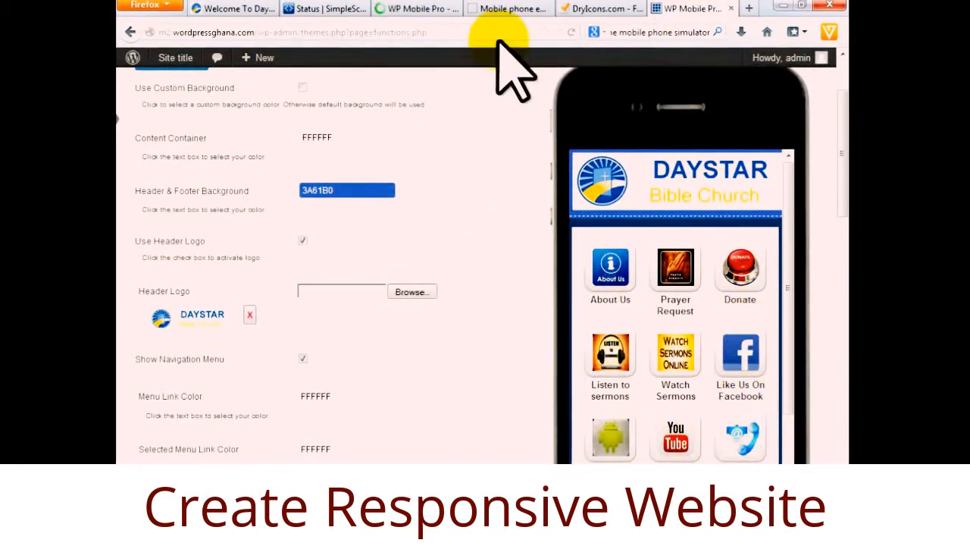
pyautogui.click(402, 8)
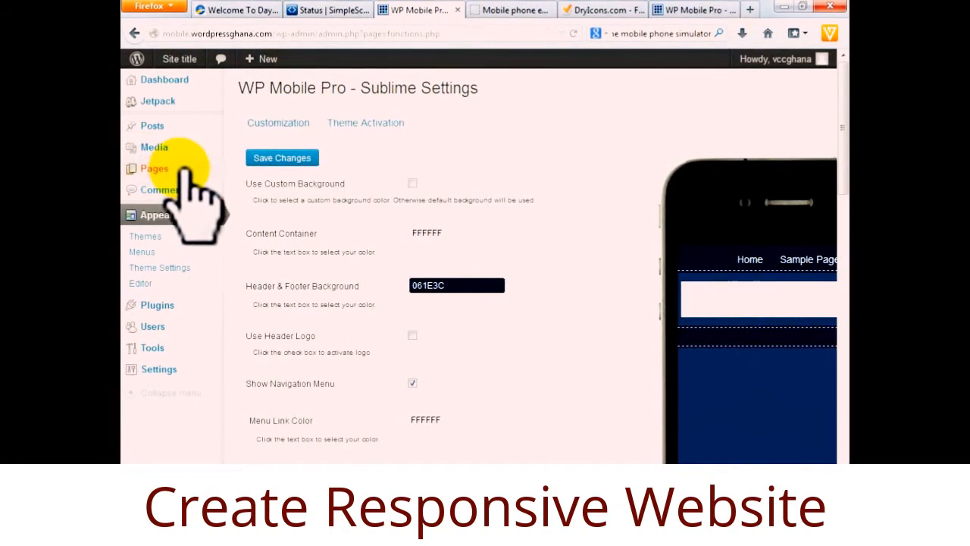
# Open the Pages list and move the default Sample Page to the Trash.
pyautogui.click(155, 168)
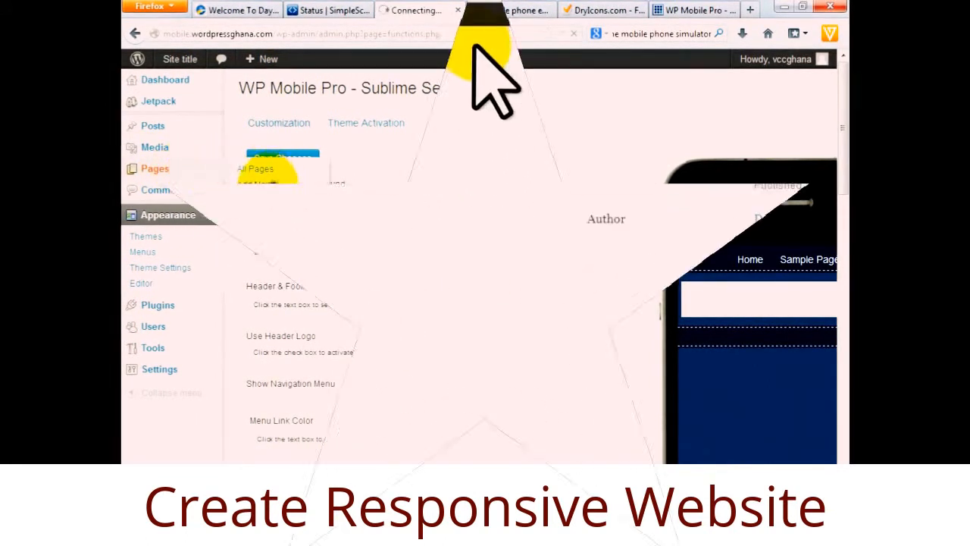
pyautogui.moveTo(116, 175)
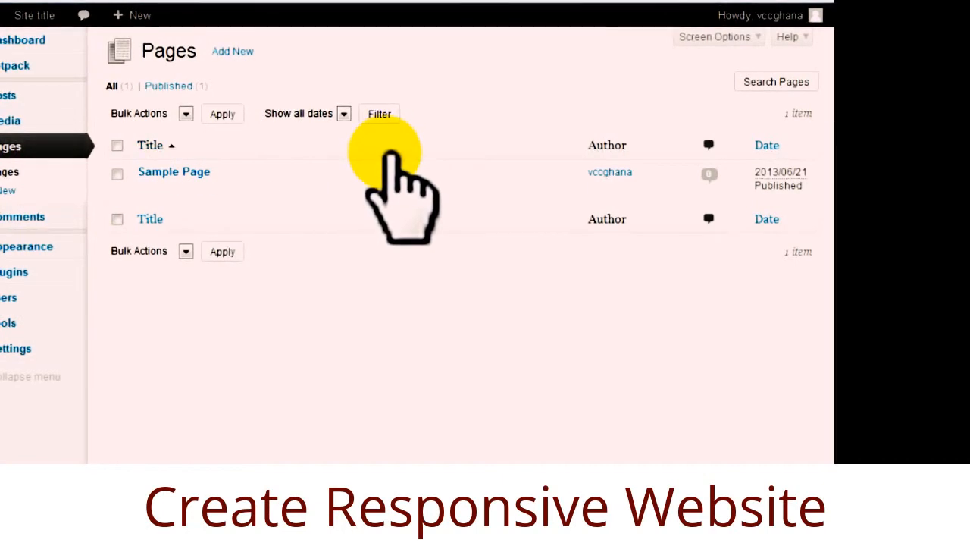
pyautogui.moveTo(375, 161)
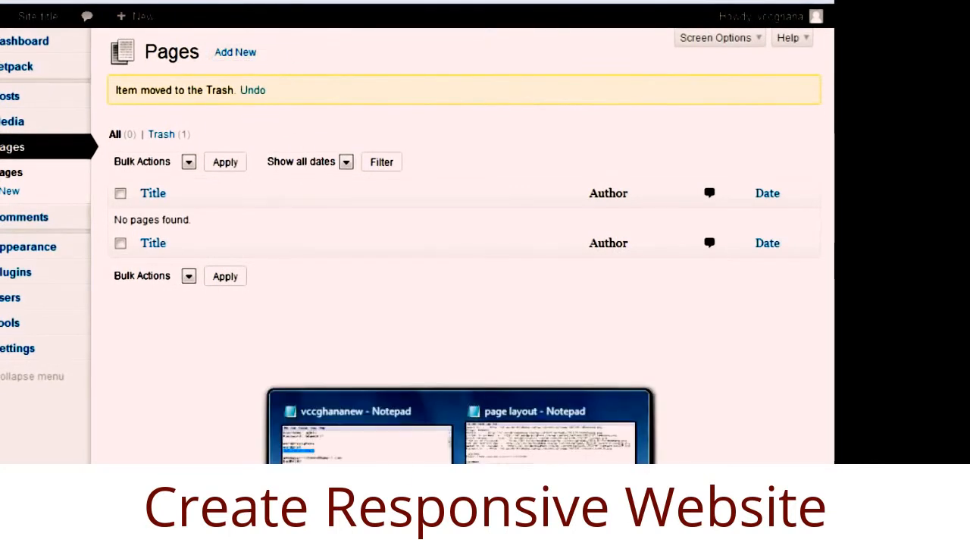
# Review the block of icon image links saved in the 'page layout' Notepad notes.
pyautogui.click(531, 444)
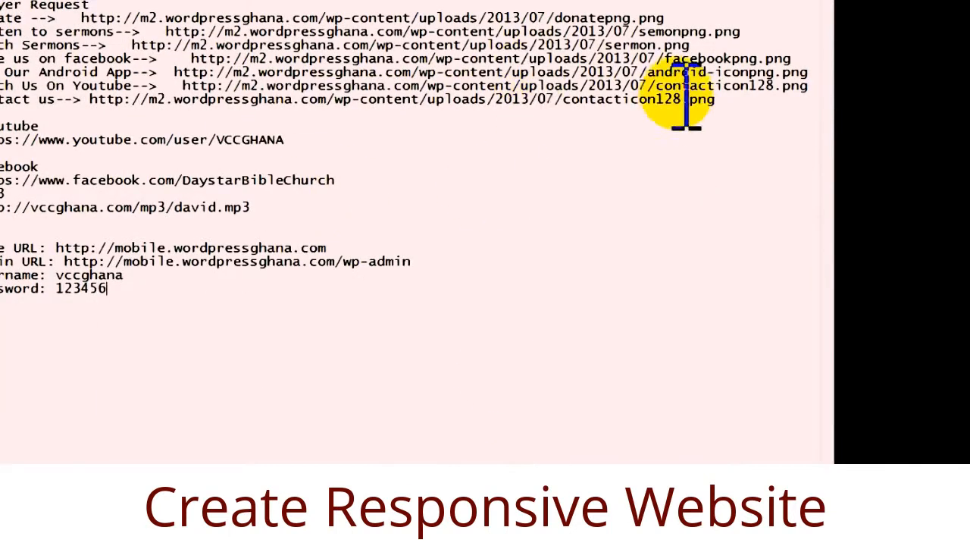
pyautogui.moveTo(739, 106); pyautogui.dragTo(399, 9)
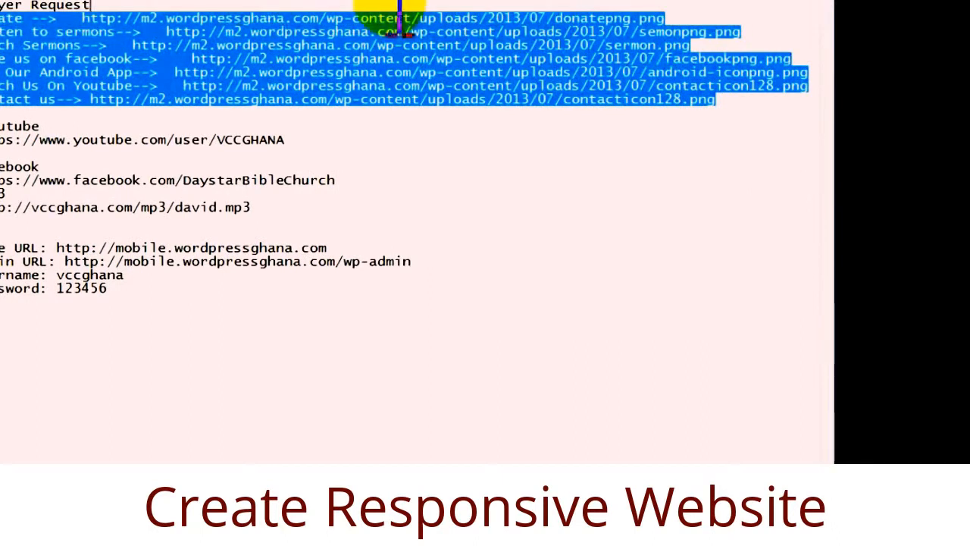
pyautogui.click(487, 195)
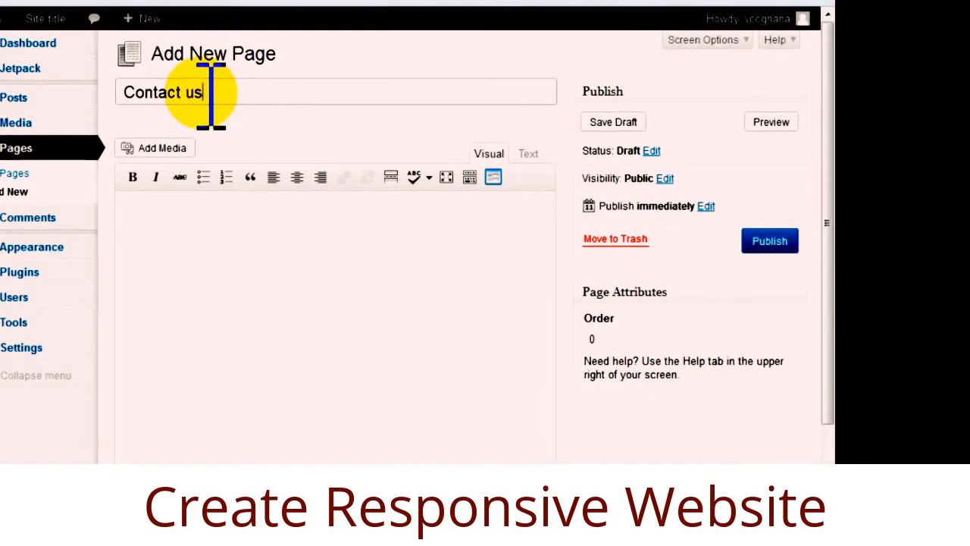
# Start the Contact us page body so the draft autosaves, then locate WP Mobile Pro Options.
pyautogui.click(201, 223)
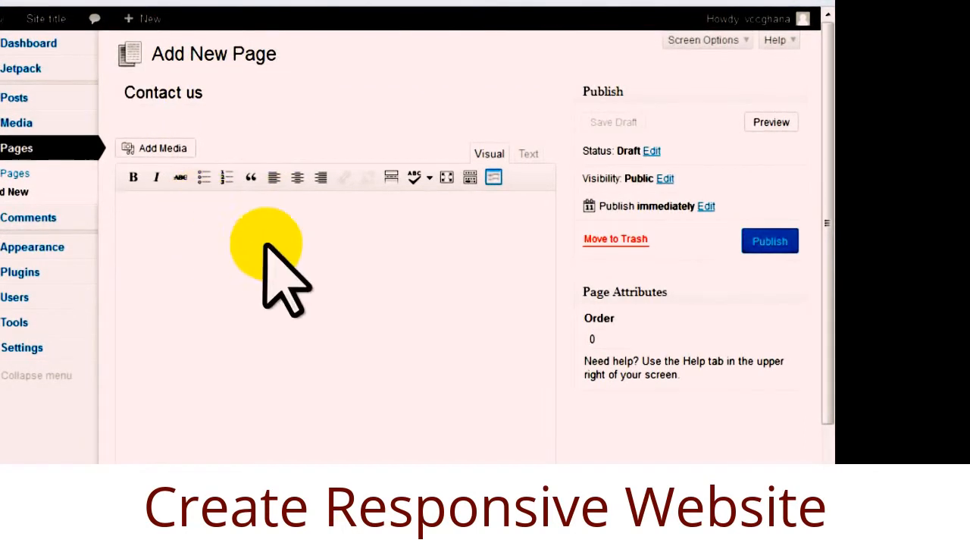
pyautogui.scroll(-3, 823, 252)
pyautogui.scroll(1, 826, 288)
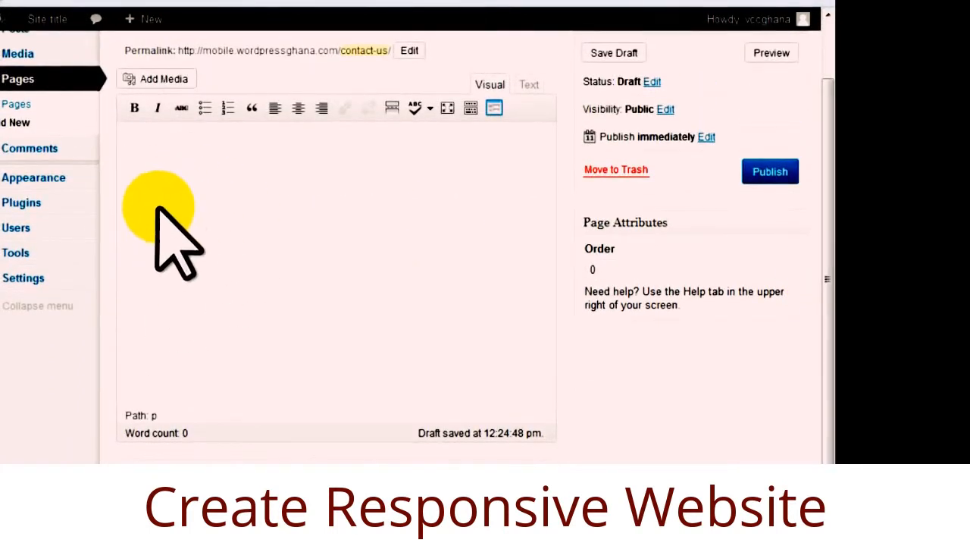
pyautogui.scroll(-2, 295, 272)
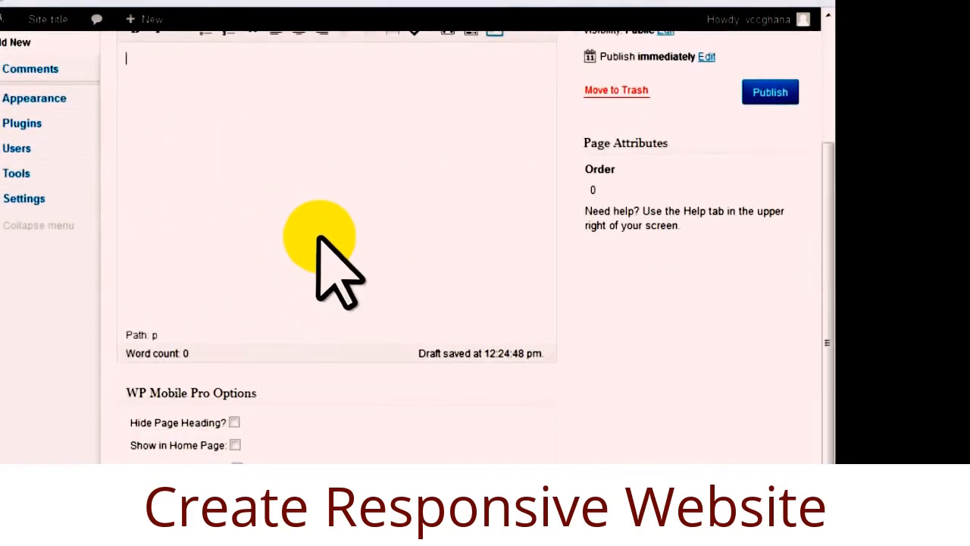
pyautogui.moveTo(831, 232); pyautogui.dragTo(831, 232)
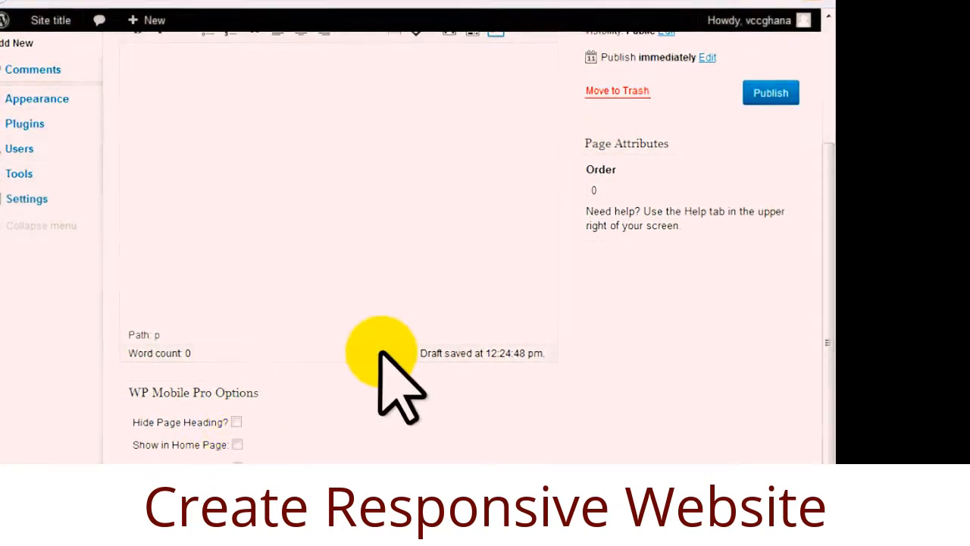
pyautogui.scroll(2, 379, 351)
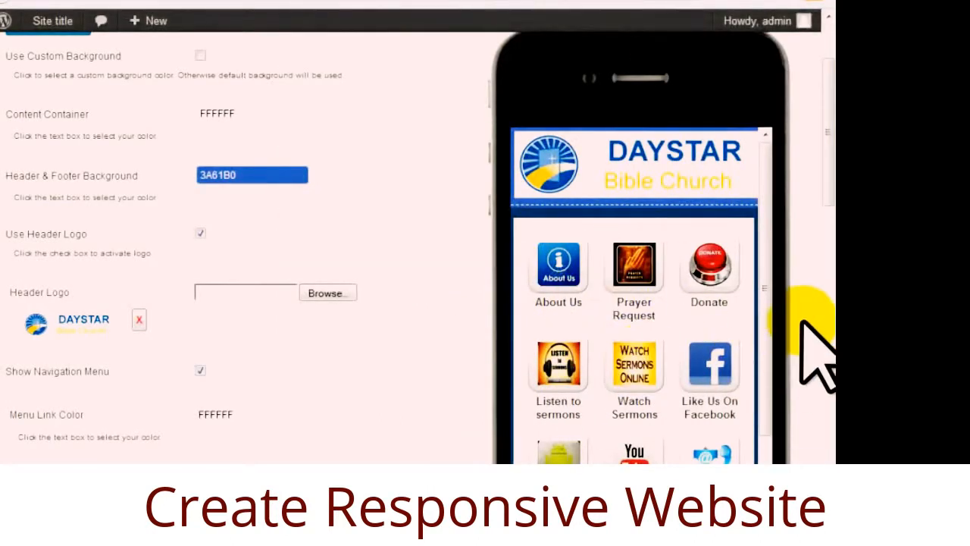
pyautogui.moveTo(767, 288); pyautogui.dragTo(765, 350)
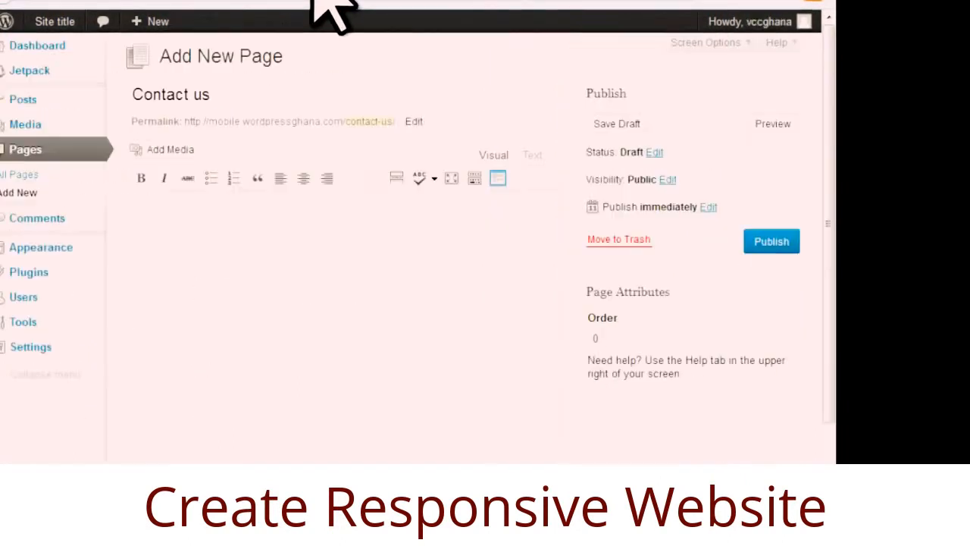
# Tick 'Show in Home Page' under WP Mobile Pro Options for the Contact us page.
pyautogui.rightClick(165, 219)
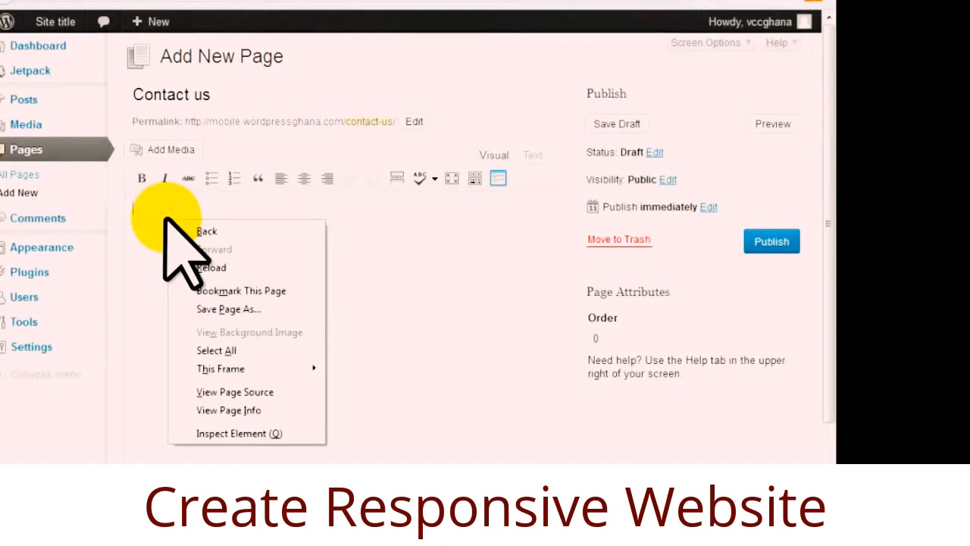
pyautogui.click(378, 389)
pyautogui.scroll(-3, 364, 386)
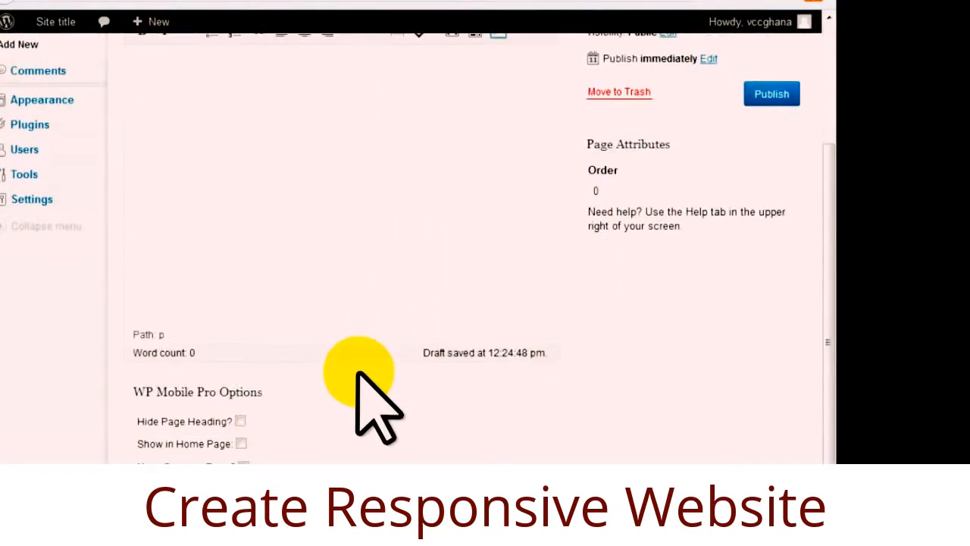
pyautogui.click(240, 442)
# Publish the Contact us page.
pyautogui.scroll(-7, 368, 422)
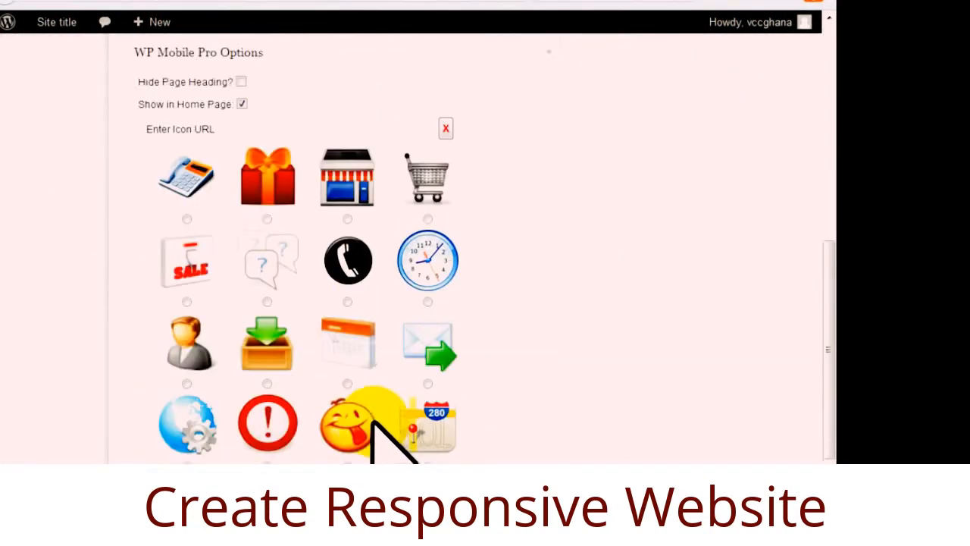
pyautogui.scroll(-3, 474, 382)
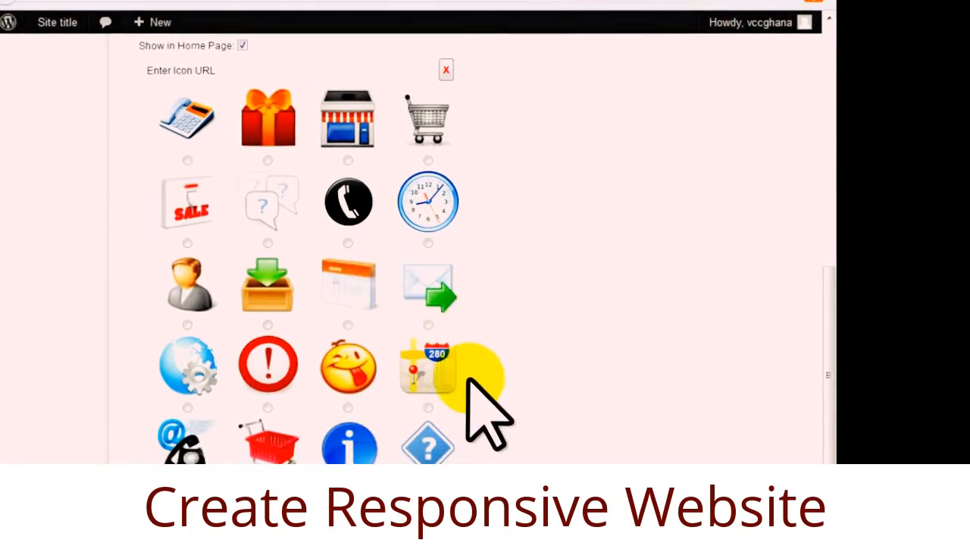
pyautogui.scroll(4, 534, 340)
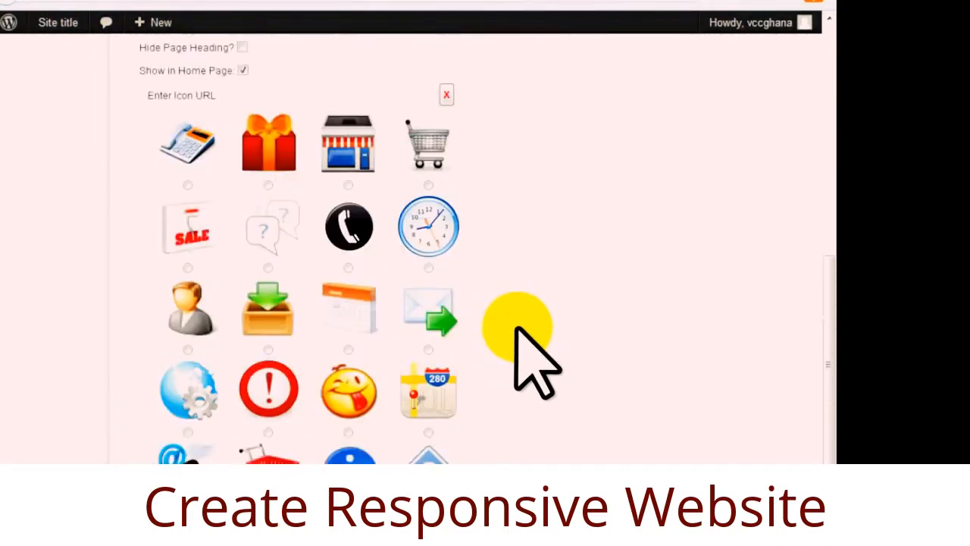
pyautogui.scroll(-2, 455, 303)
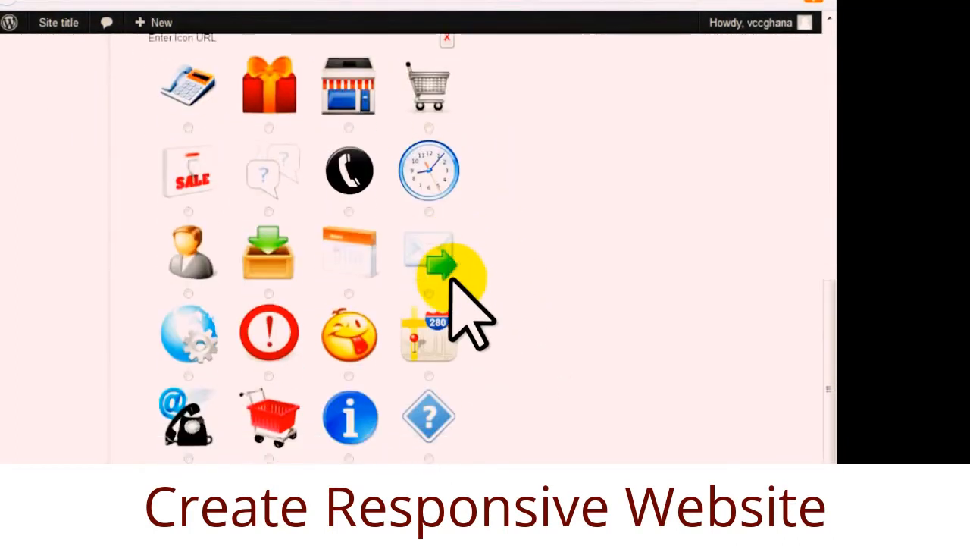
pyautogui.scroll(10, 400, 305)
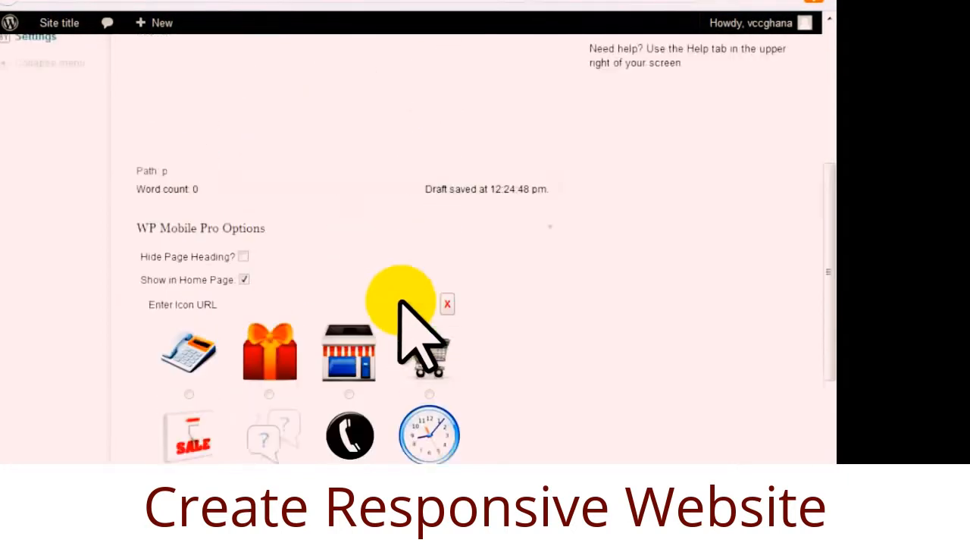
pyautogui.click(780, 229)
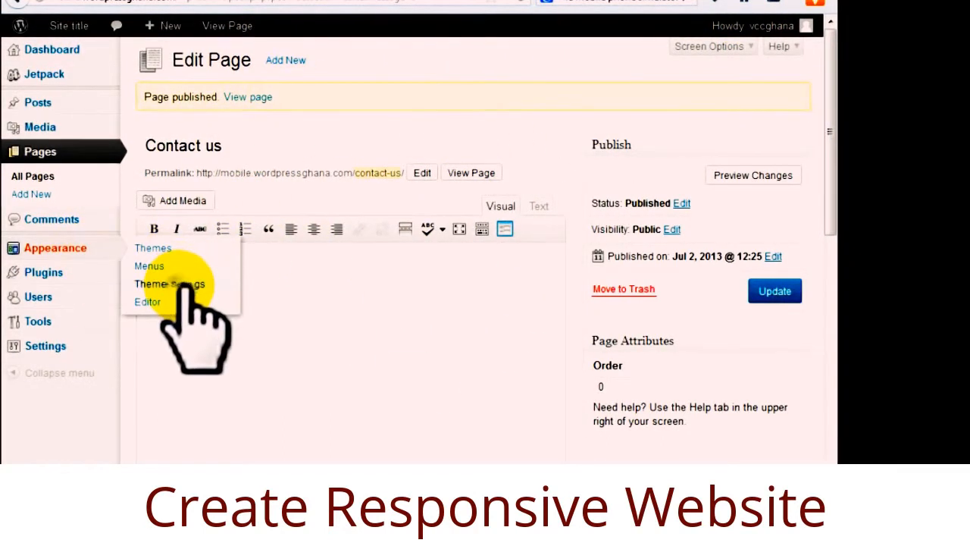
# Preview the Contact us icon in Theme Settings' phone view in a new tab, then return to the editor.
pyautogui.rightClick(185, 284)
pyautogui.click(260, 300)
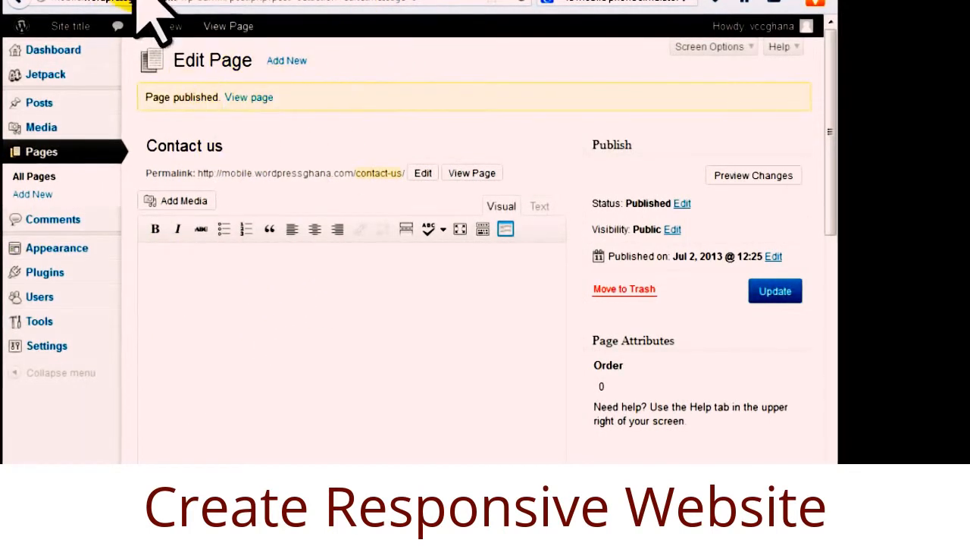
pyautogui.scroll(-4, 240, 386)
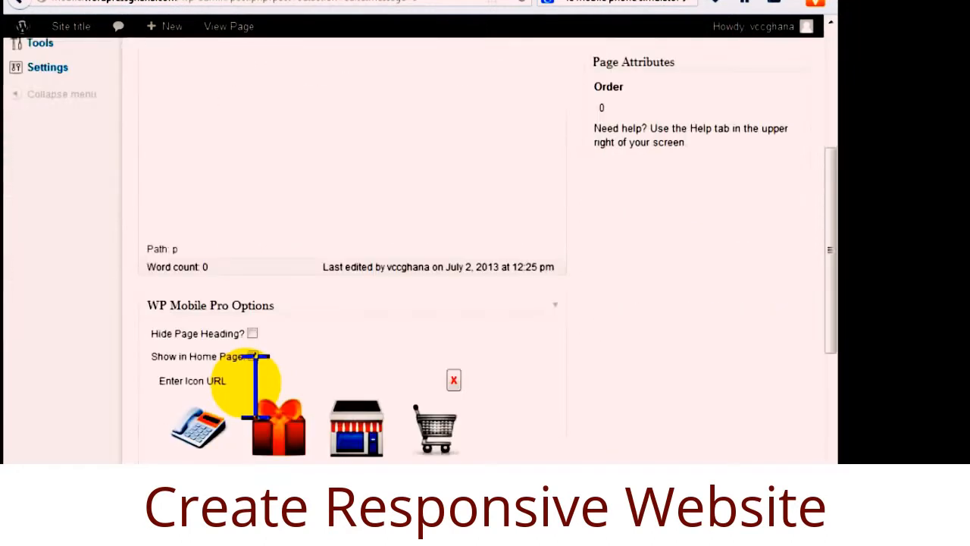
pyautogui.scroll(4, 257, 394)
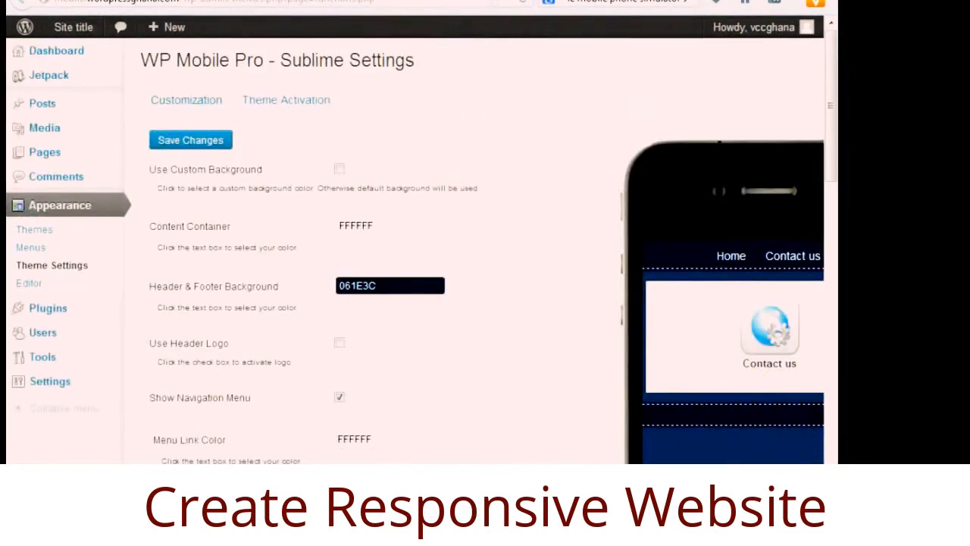
pyautogui.hscroll(3, 409, 257)
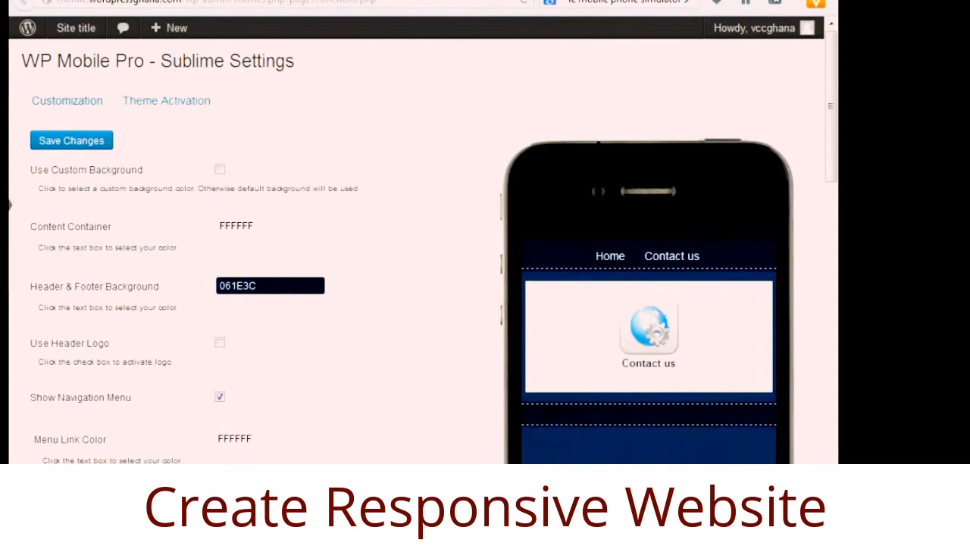
pyautogui.hscroll(-3, 417, 258)
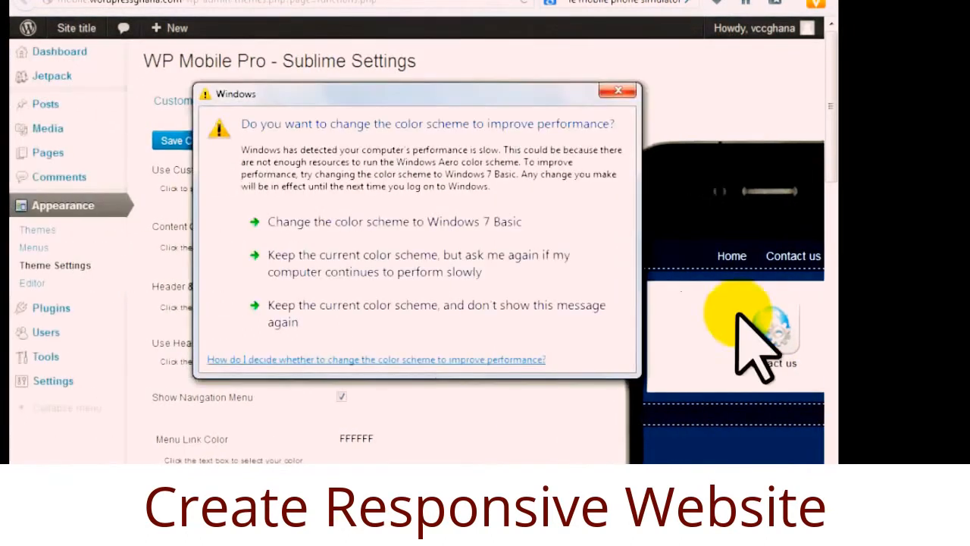
pyautogui.click(617, 90)
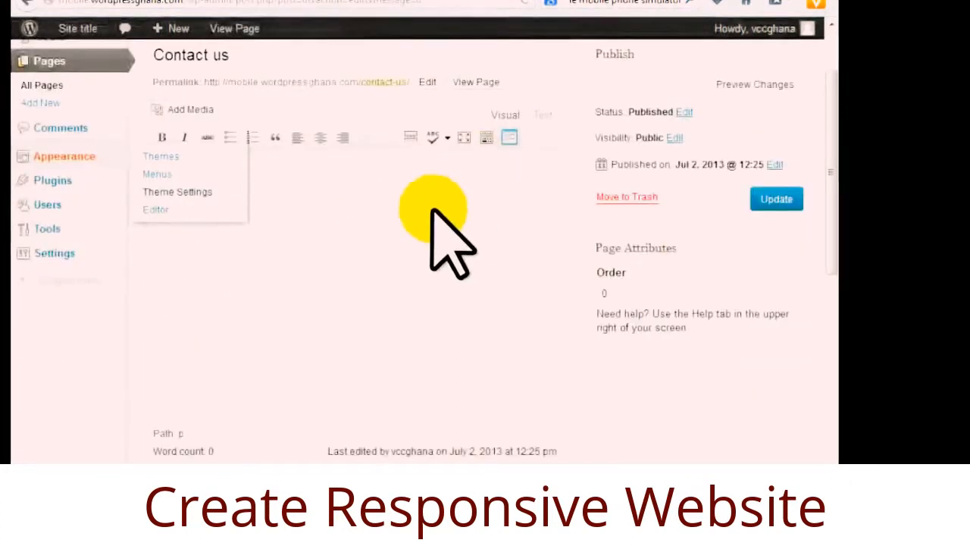
pyautogui.scroll(-5, 401, 318)
pyautogui.scroll(5, 411, 334)
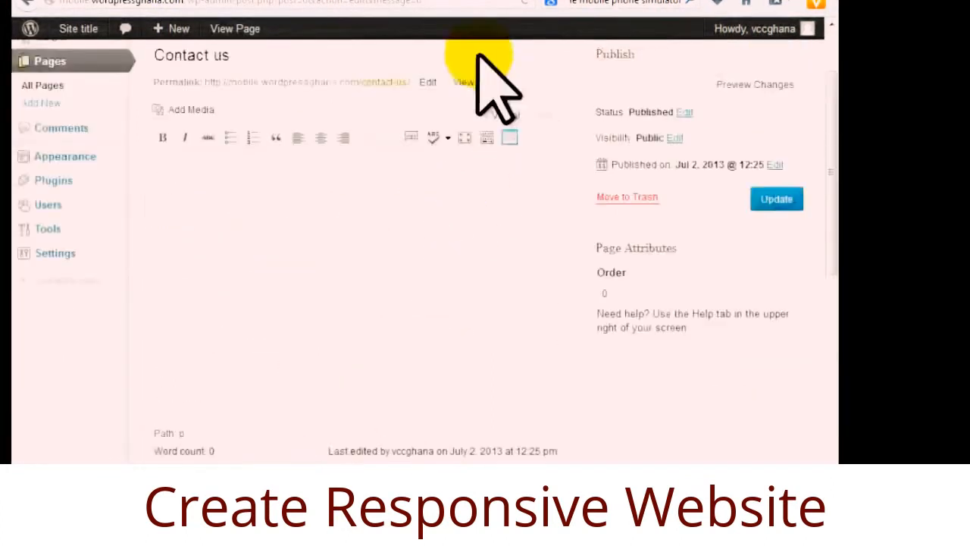
# Search dryicons.com for 'contact us' icons and browse the results before returning to WordPress.
pyautogui.click(404, 0)
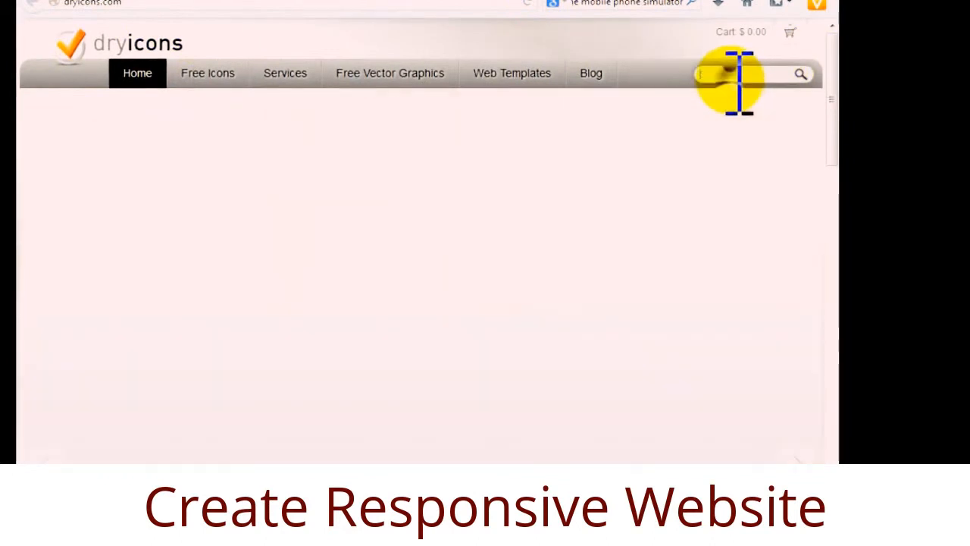
pyautogui.click(738, 76)
pyautogui.write('co')
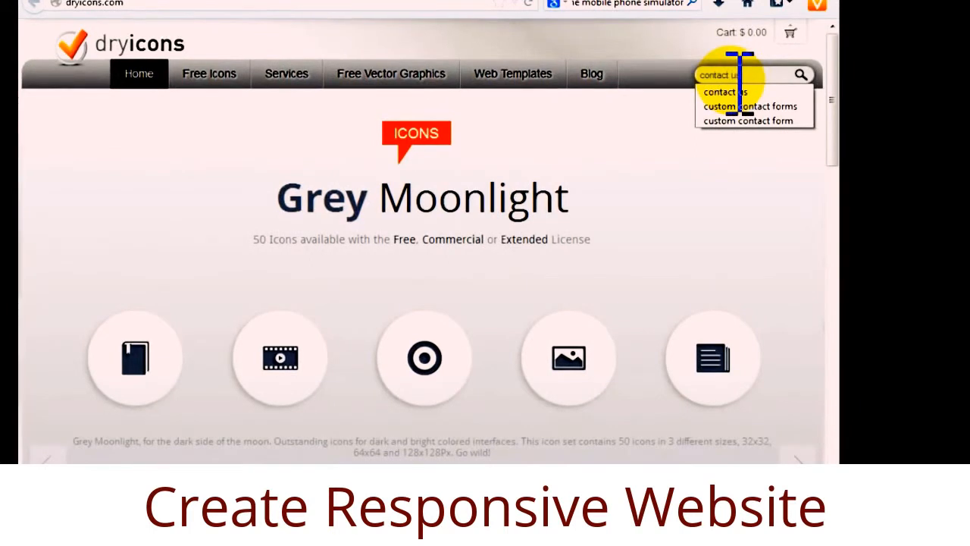
pyautogui.write('ntact us')
pyautogui.click(800, 74)
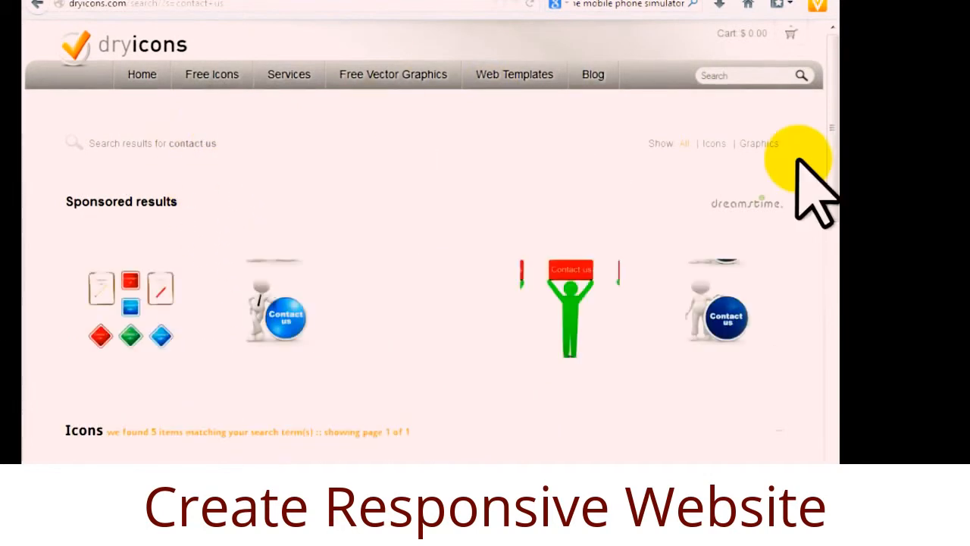
pyautogui.moveTo(829, 171); pyautogui.dragTo(832, 240)
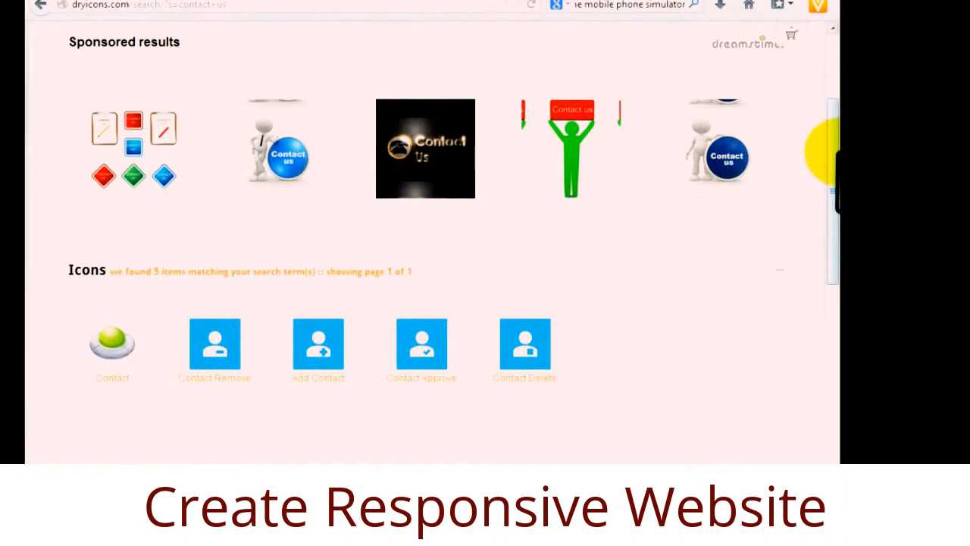
pyautogui.scroll(2, 832, 155)
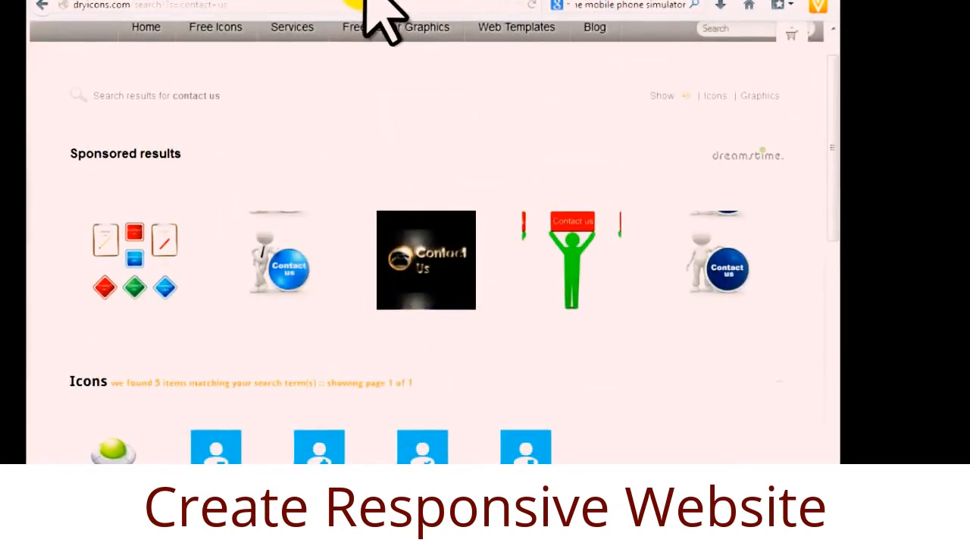
pyautogui.click(336, 0)
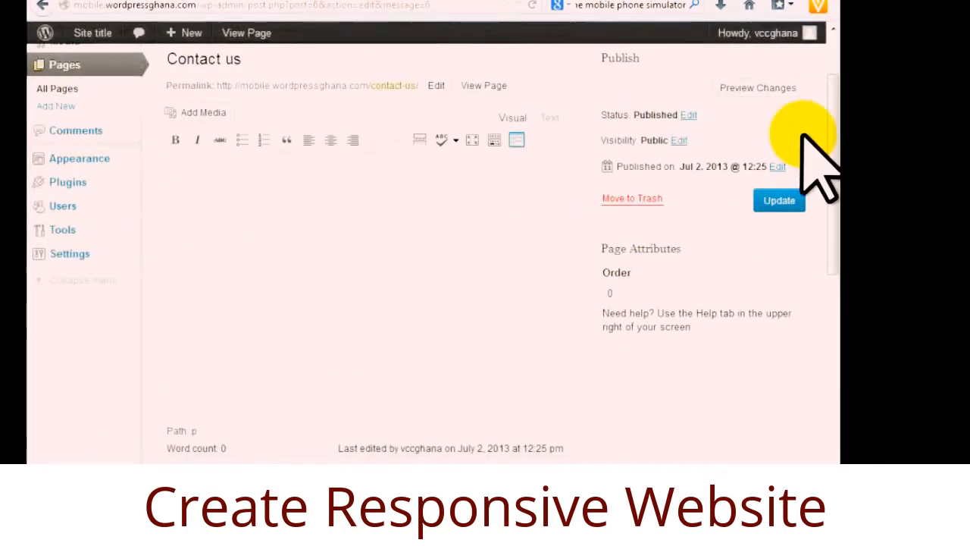
# Go to Media > Add New to reach the Upload New Media page.
pyautogui.scroll(-3, 391, 371)
pyautogui.scroll(-3, 399, 372)
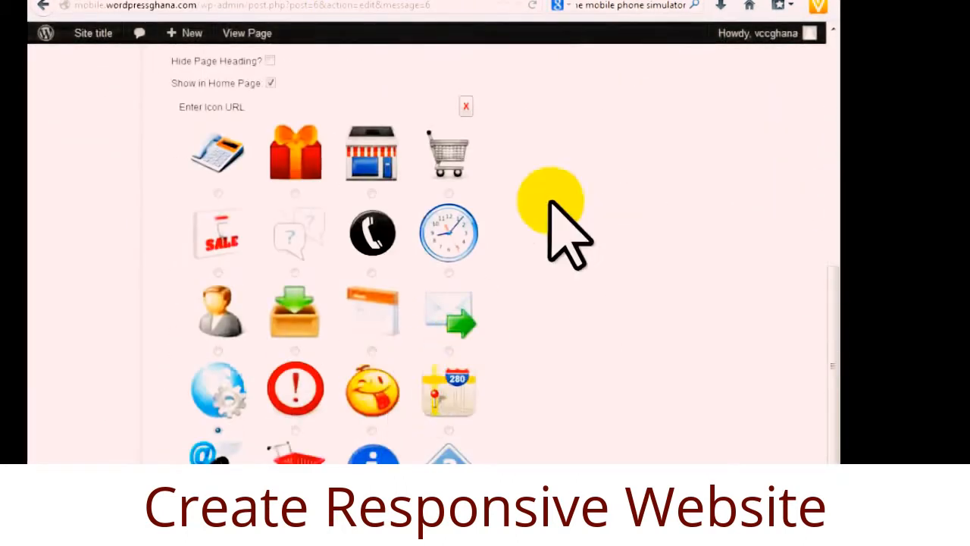
pyautogui.scroll(3, 444, 382)
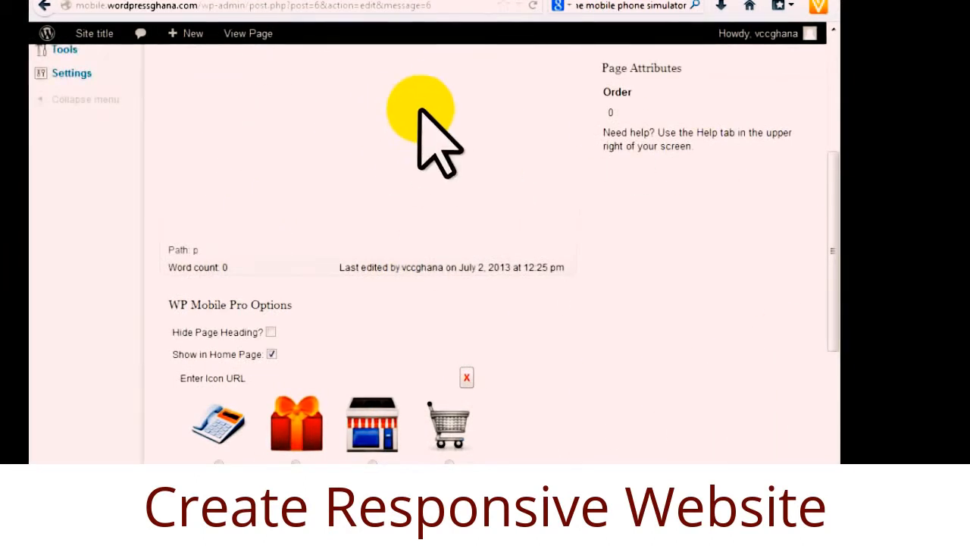
pyautogui.scroll(2, 455, 249)
pyautogui.scroll(-3, 428, 413)
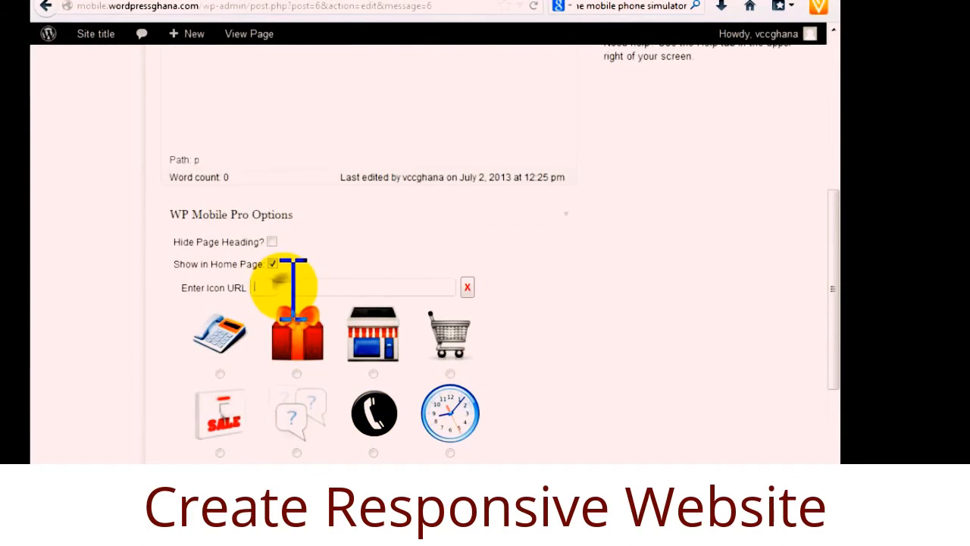
pyautogui.scroll(4, 372, 298)
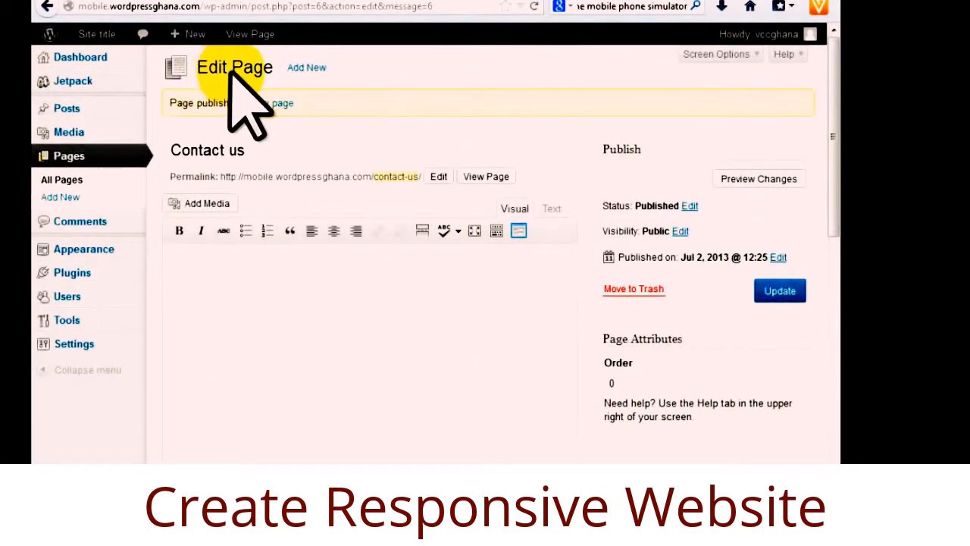
pyautogui.click(199, 148)
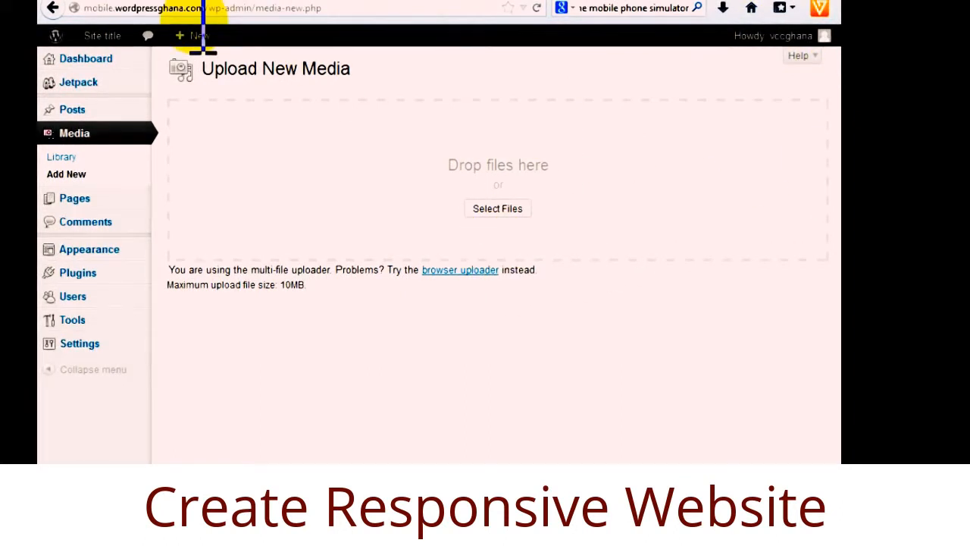
# Upload contacticon128.png from the mobile site folder to the media library.
pyautogui.click(497, 209)
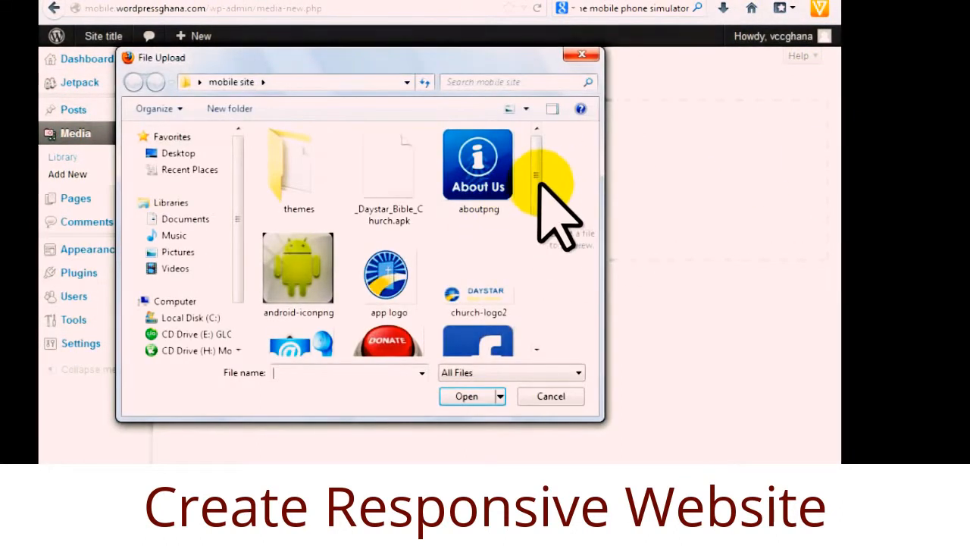
pyautogui.moveTo(535, 191)
pyautogui.mouseDown()
pyautogui.moveTo(535, 309)
pyautogui.moveTo(536, 163)
pyautogui.moveTo(536, 313)
pyautogui.moveTo(540, 184)
pyautogui.mouseUp()
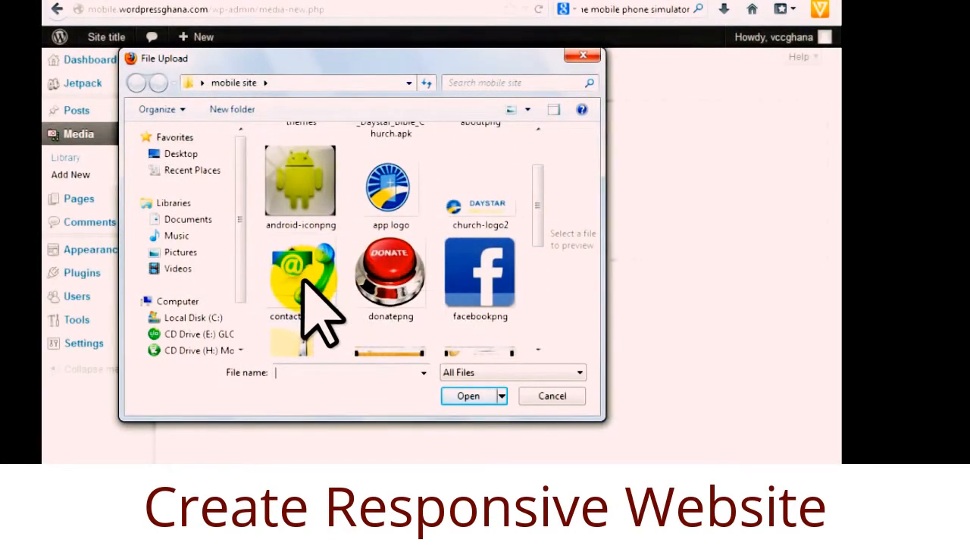
pyautogui.click(468, 396)
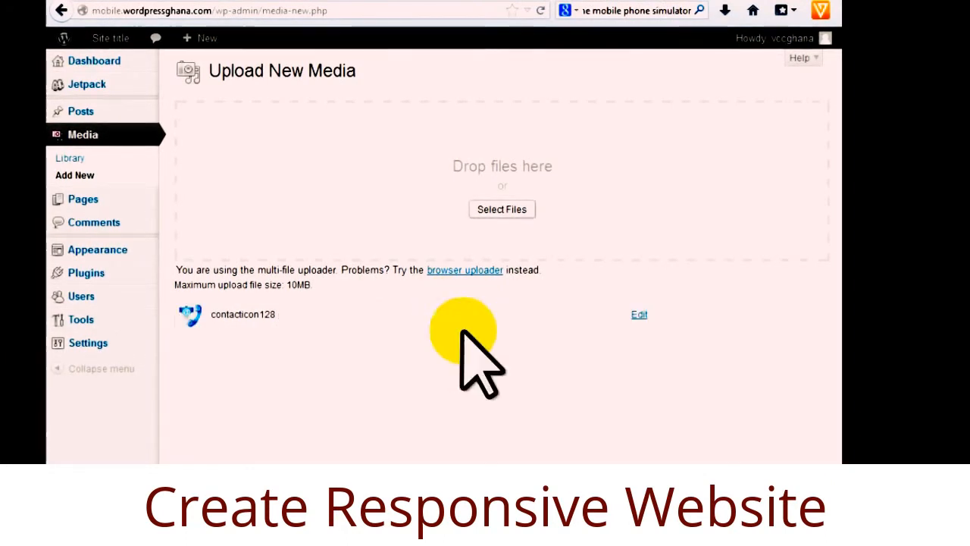
# Open contacticon128's Edit Media details and copy its file URL.
pyautogui.click(640, 315)
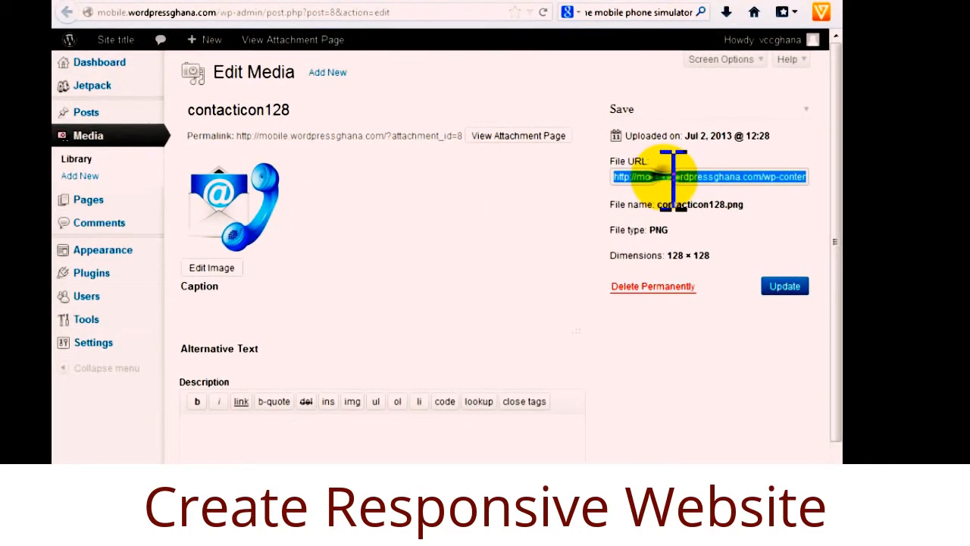
pyautogui.rightClick(640, 179)
pyautogui.click(673, 228)
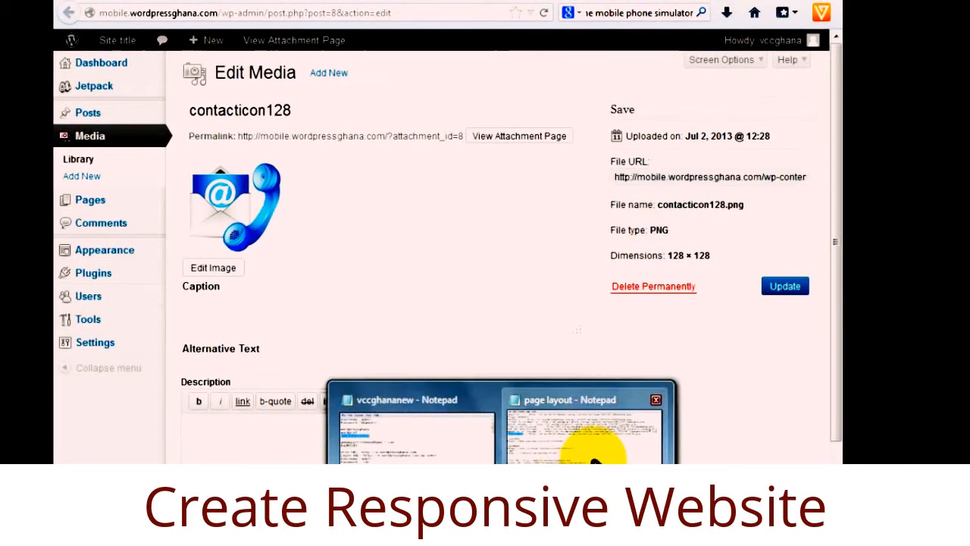
pyautogui.click(589, 427)
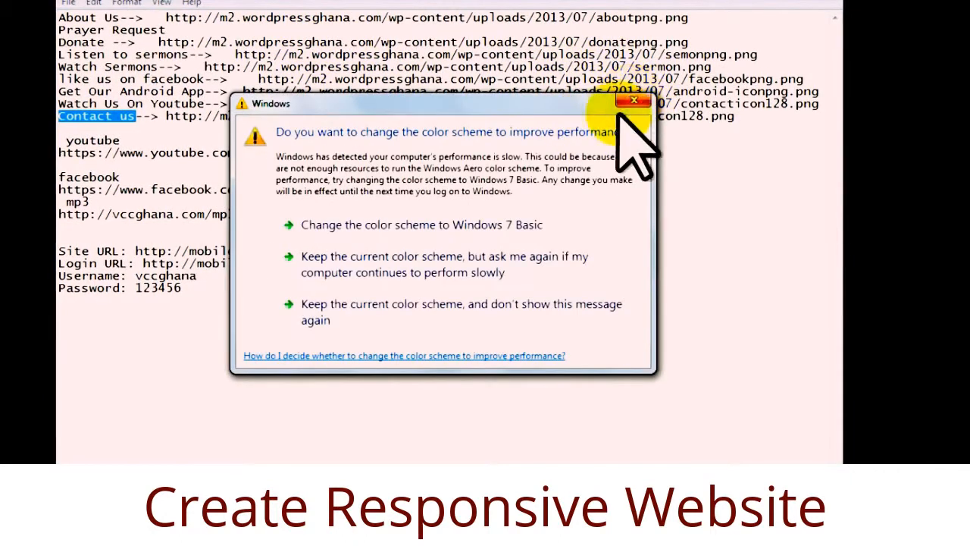
# Dismiss the Windows colour-scheme warning and minimize the page layout notes.
pyautogui.click(633, 104)
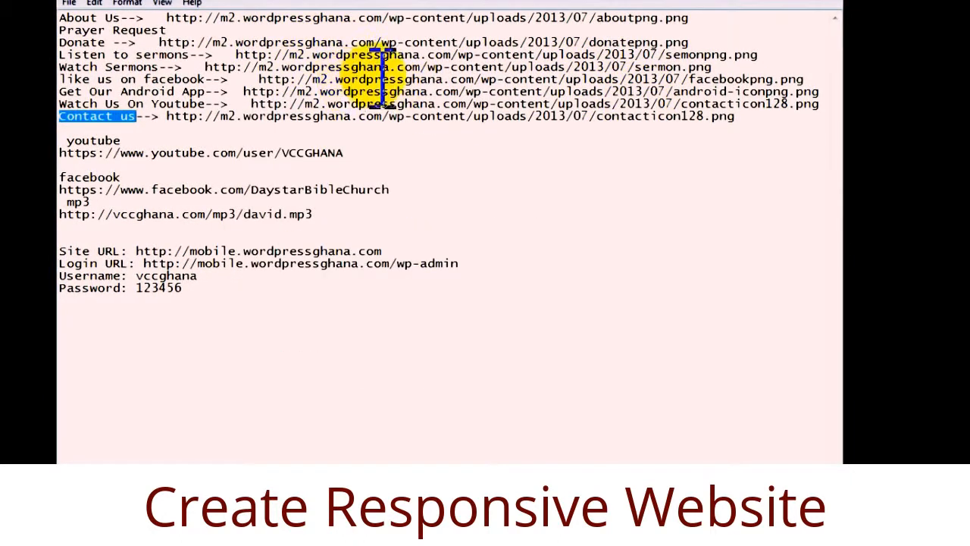
pyautogui.click(768, 1)
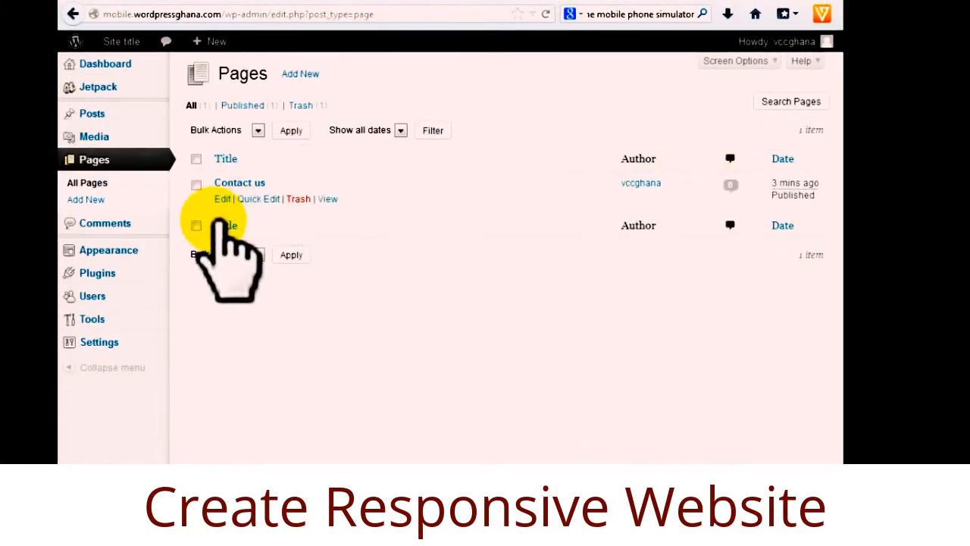
# Open the Contact us page for editing and find its WP Mobile Pro Options.
pyautogui.click(227, 198)
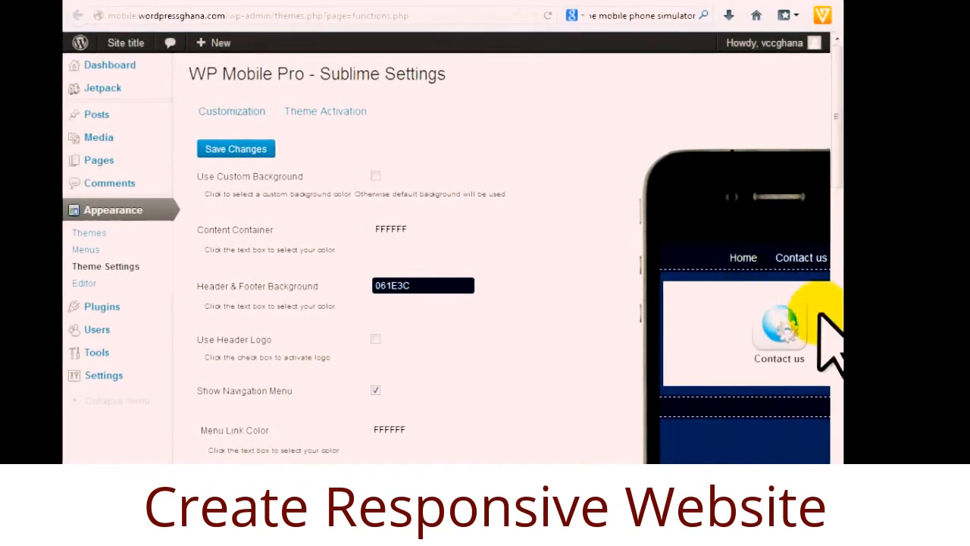
pyautogui.click(348, 1)
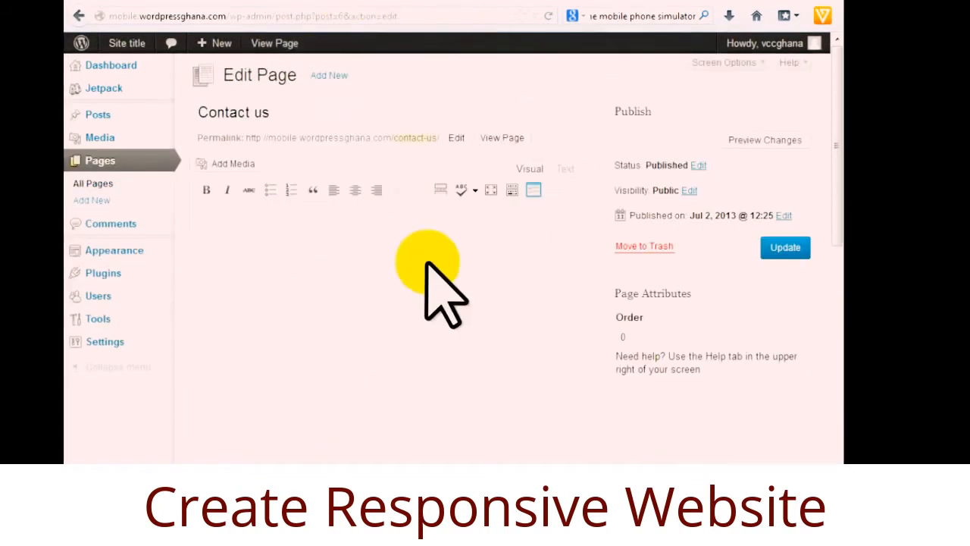
pyautogui.scroll(-10, 376, 279)
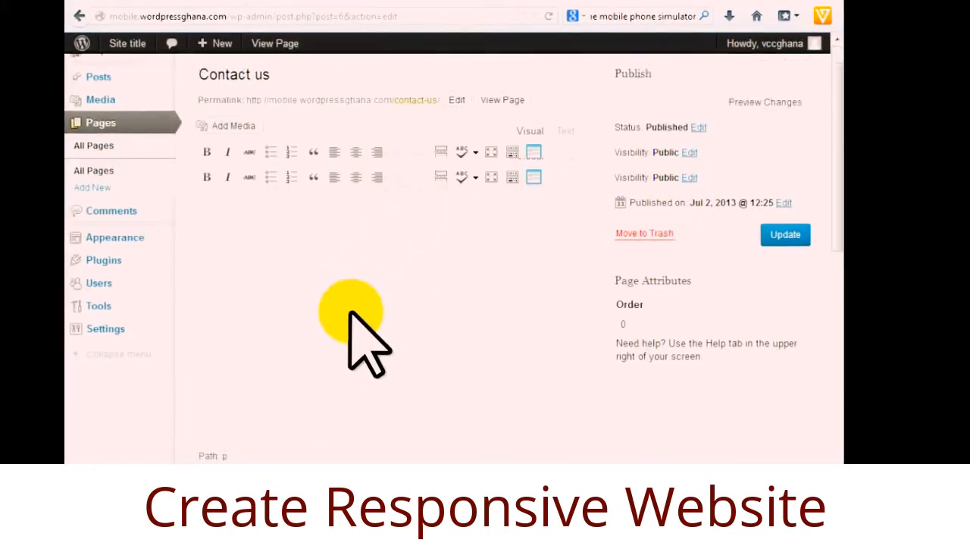
pyautogui.scroll(5, 447, 220)
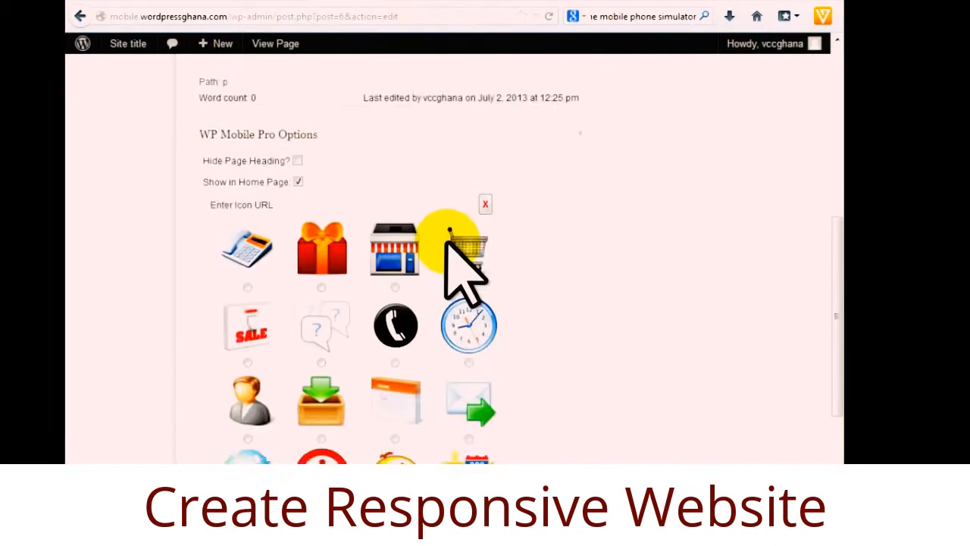
# Paste the contacticon128.png URL into Enter Icon URL and update the page.
pyautogui.rightClick(309, 244)
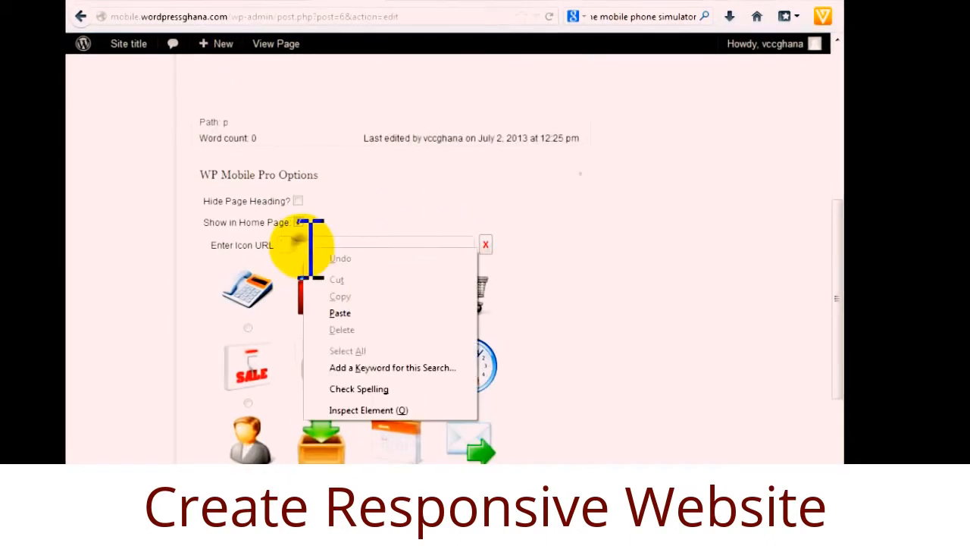
pyautogui.click(346, 313)
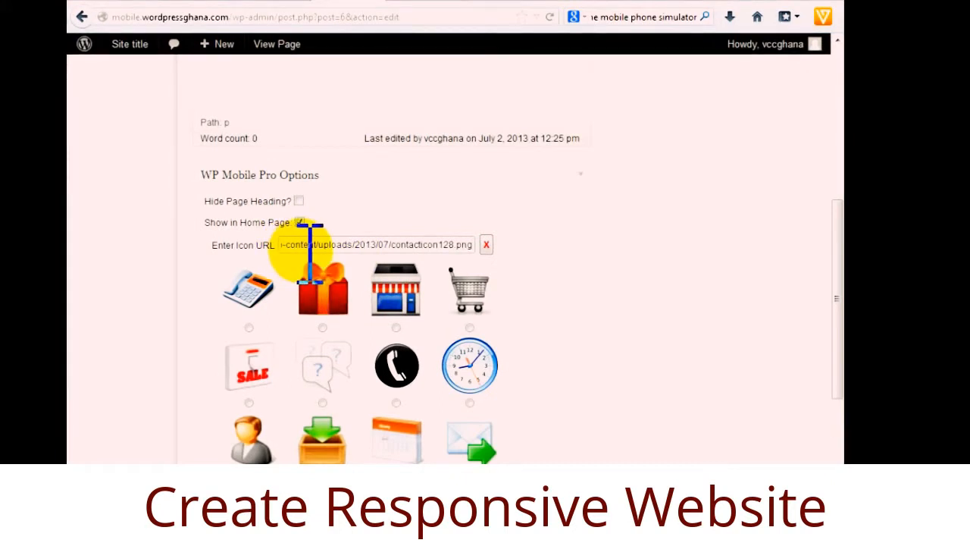
pyautogui.scroll(-6, 573, 373)
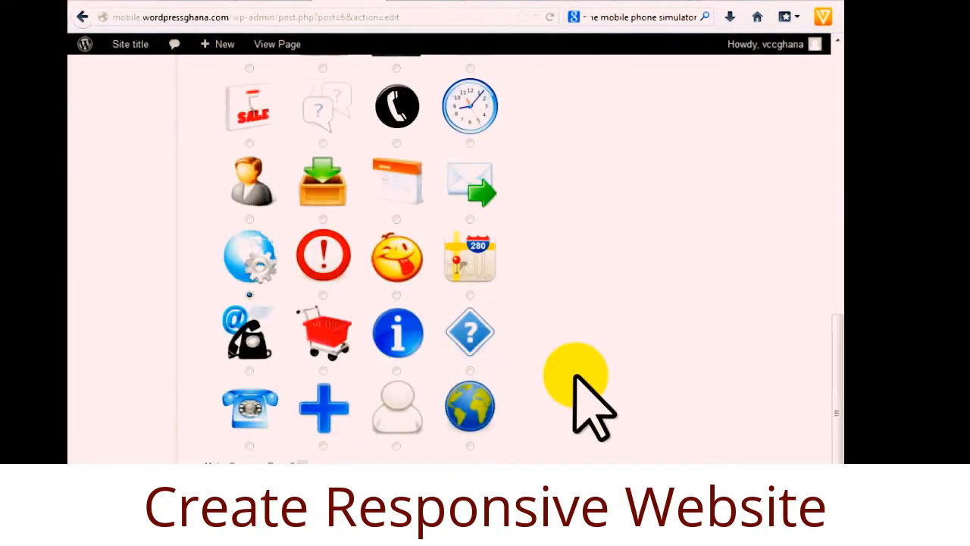
pyautogui.scroll(8, 575, 376)
pyautogui.scroll(6, 575, 373)
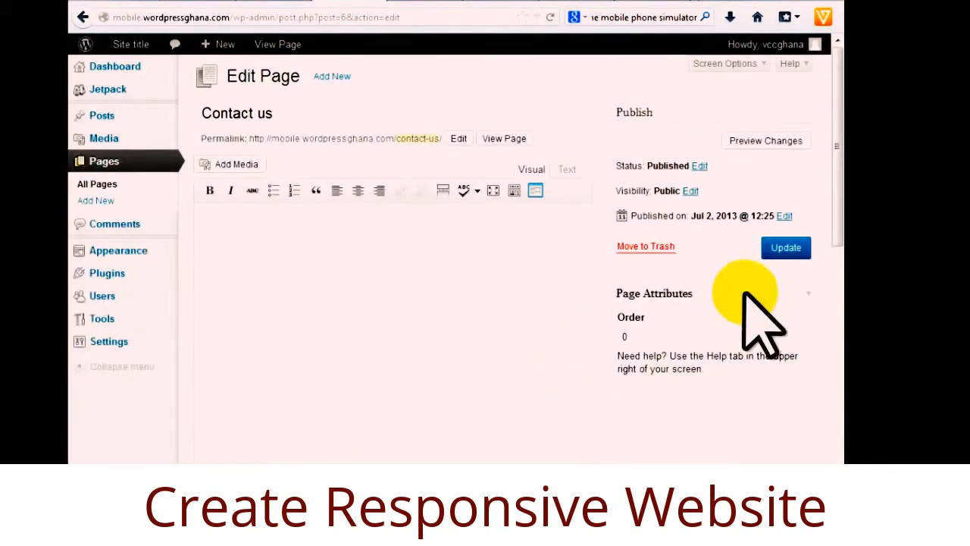
pyautogui.click(786, 249)
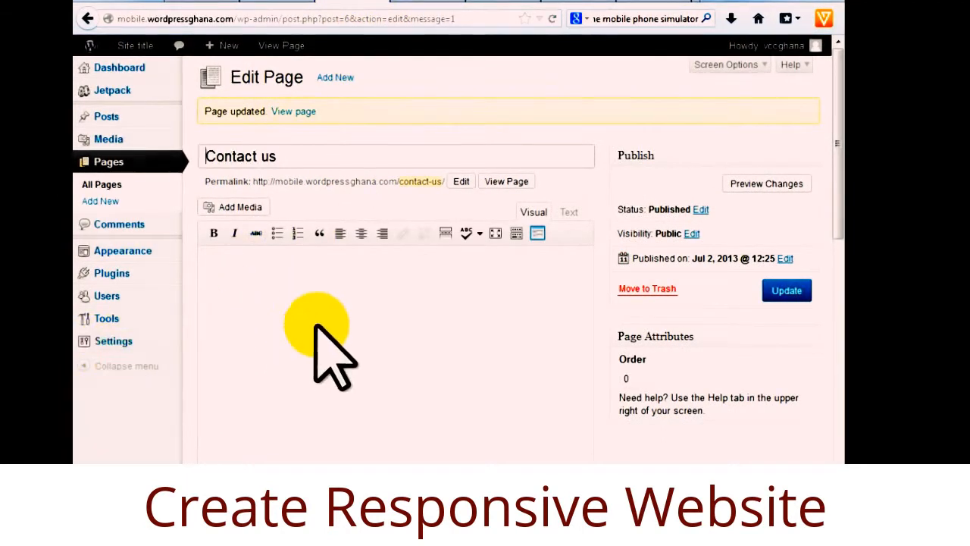
# Refresh the Sublime settings and open Contact us in the phone preview to check its new icon.
pyautogui.click(428, 2)
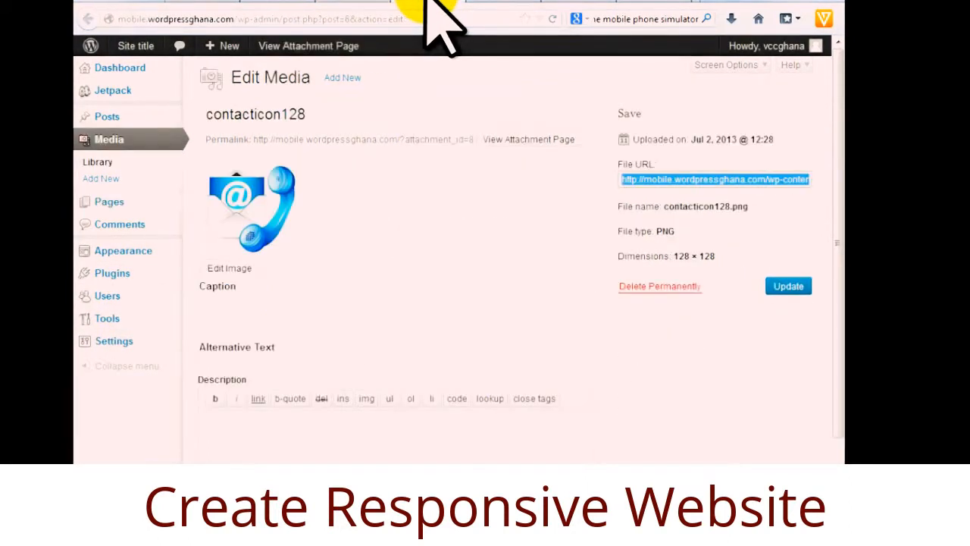
pyautogui.click(511, 3)
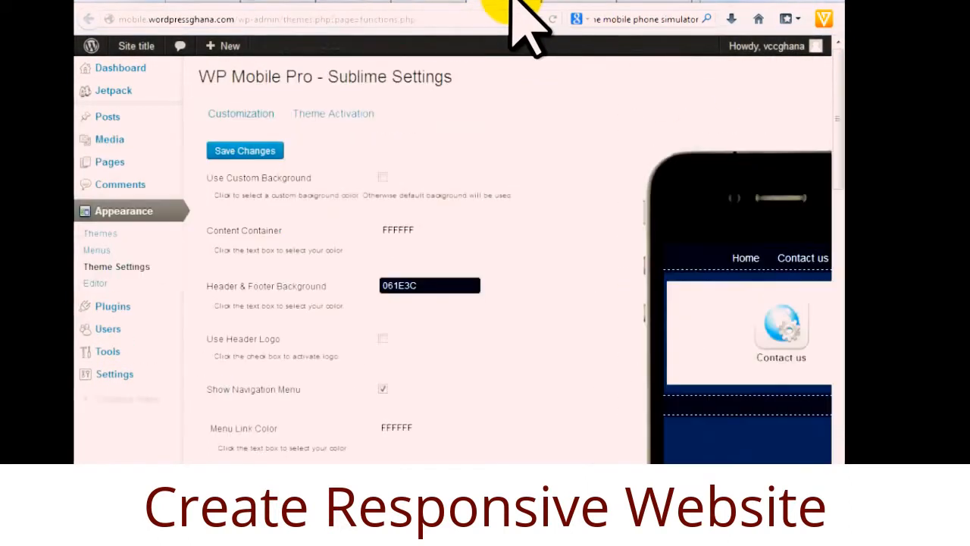
pyautogui.click(788, 325)
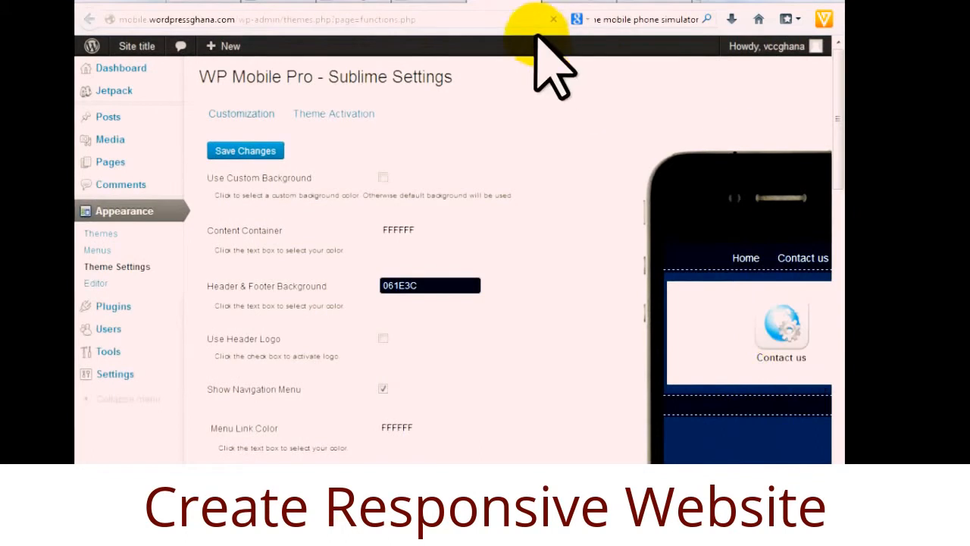
pyautogui.click(777, 331)
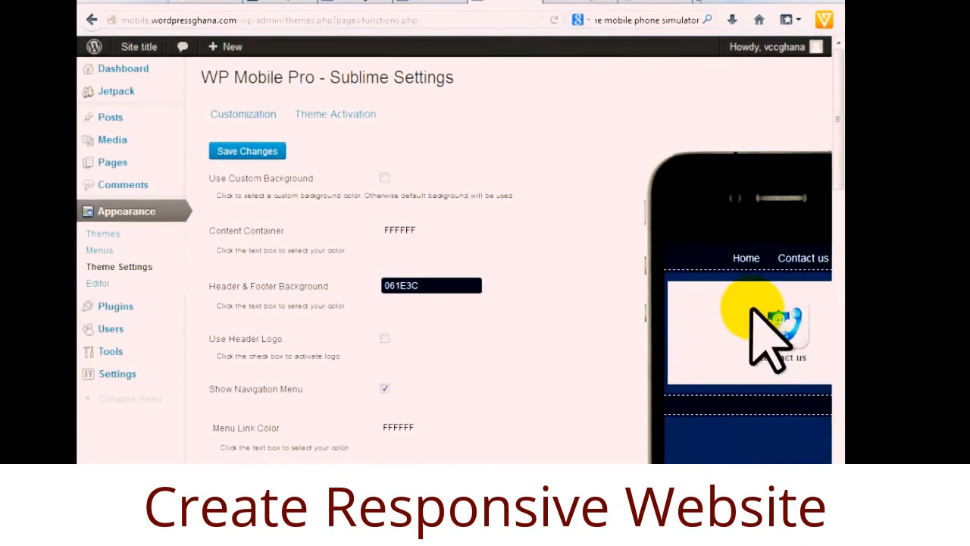
# Return through the icon's media details and theme settings to the Contact us editing page.
pyautogui.click(428, 4)
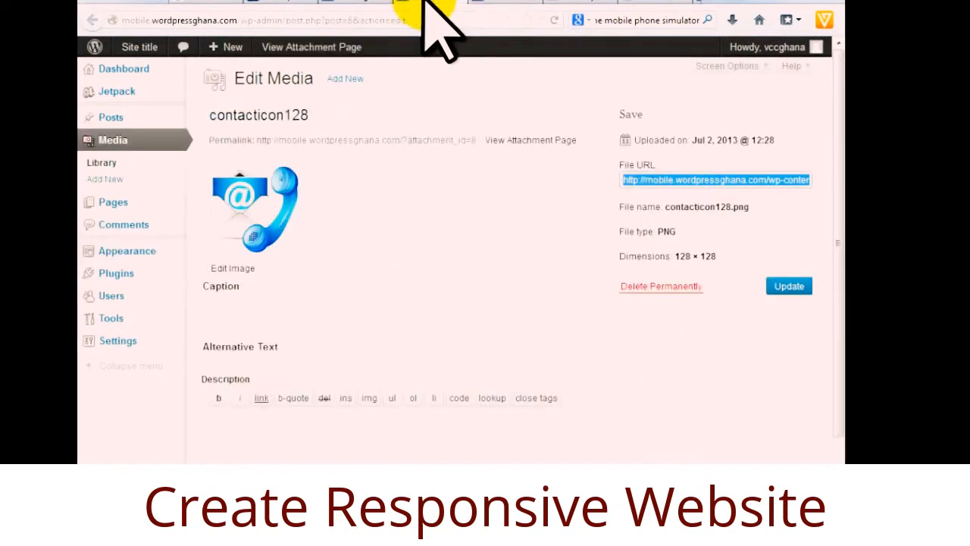
pyautogui.click(461, 3)
pyautogui.click(353, 3)
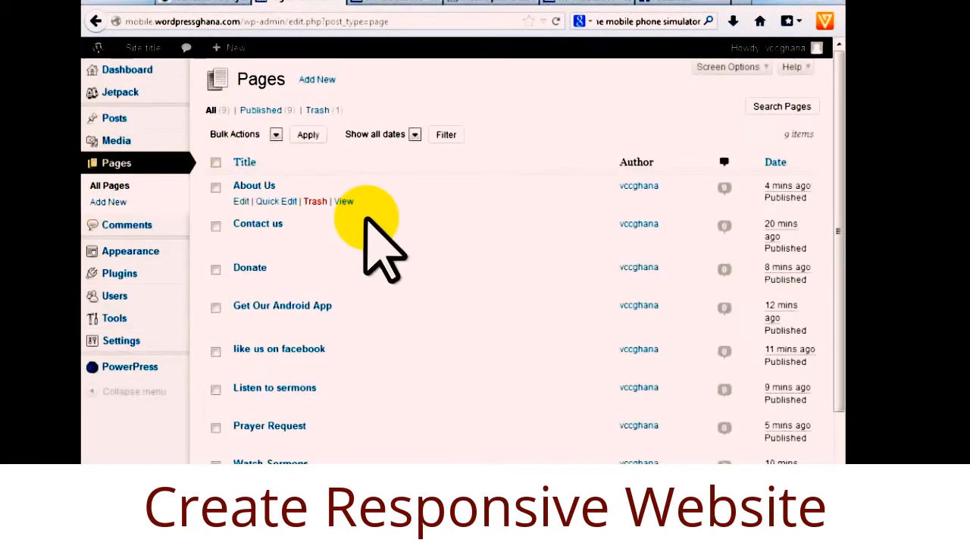
pyautogui.scroll(-3, 401, 296)
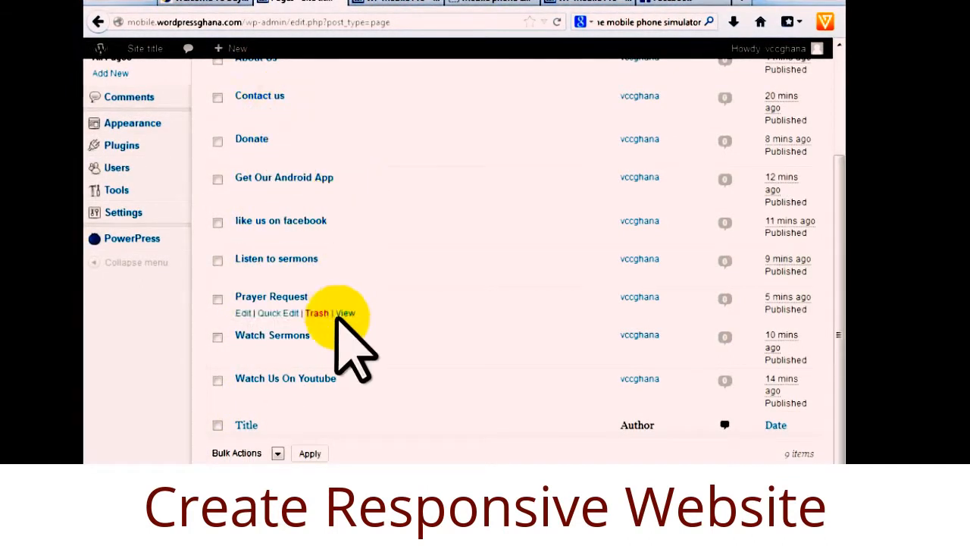
pyautogui.scroll(3, 341, 364)
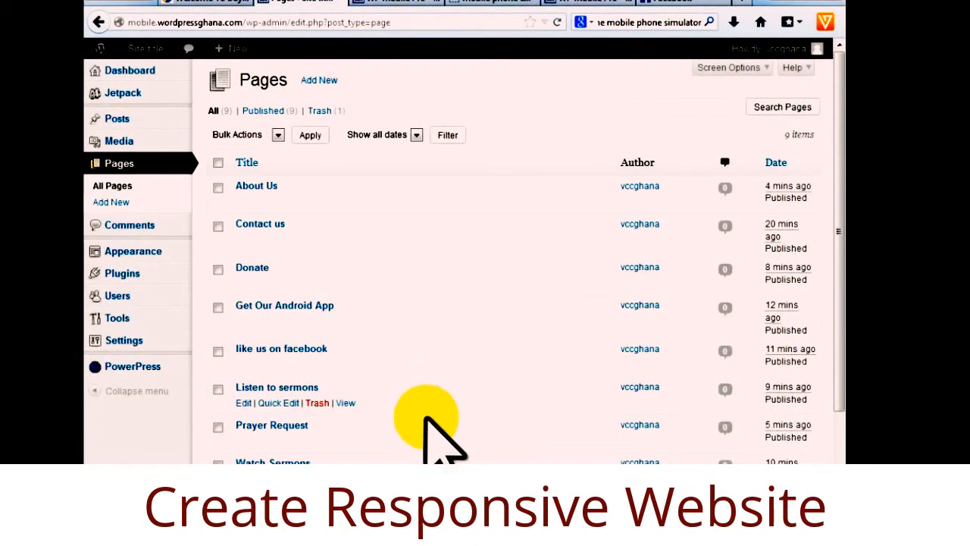
pyautogui.scroll(-3, 409, 424)
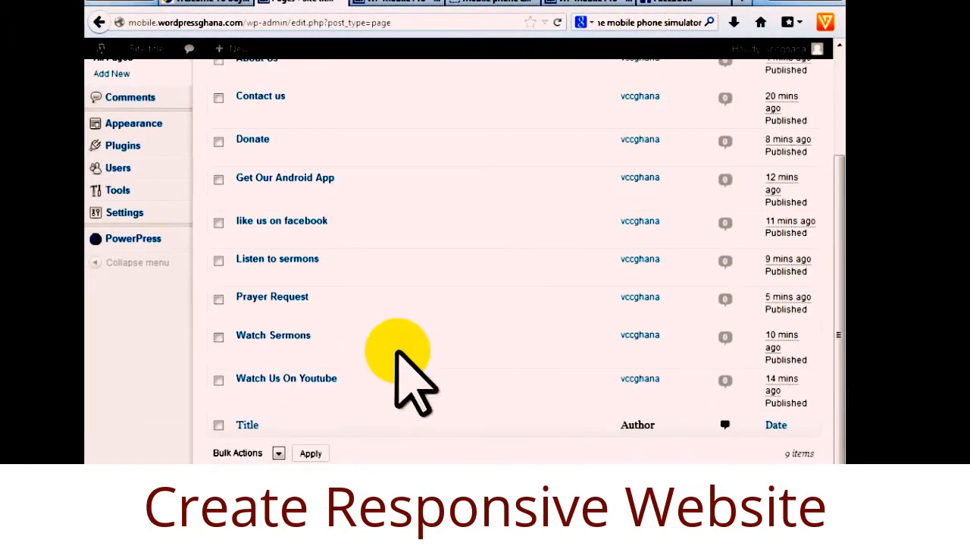
pyautogui.scroll(2, 451, 398)
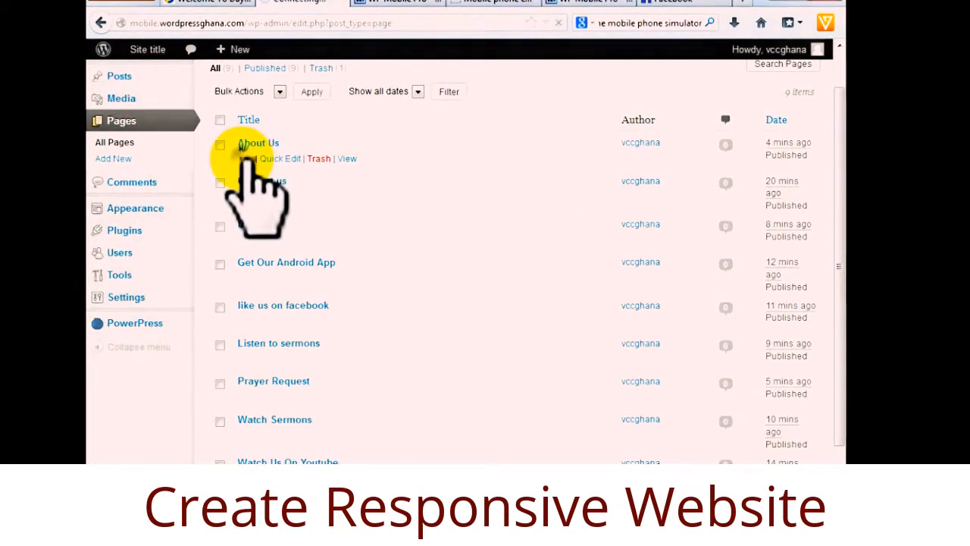
# Show the WP Mobile Pro Sublime settings with Show Navigation Menu beside the phone preview.
pyautogui.click(394, 3)
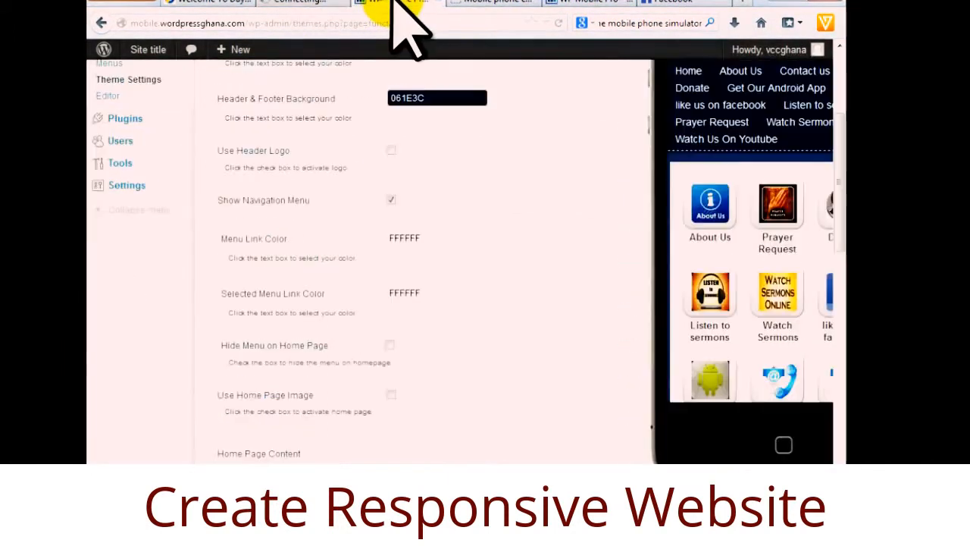
pyautogui.moveTo(838, 192)
pyautogui.mouseDown()
pyautogui.moveTo(837, 251)
pyautogui.moveTo(837, 189)
pyautogui.mouseUp()
pyautogui.hscroll(3, 461, 261)
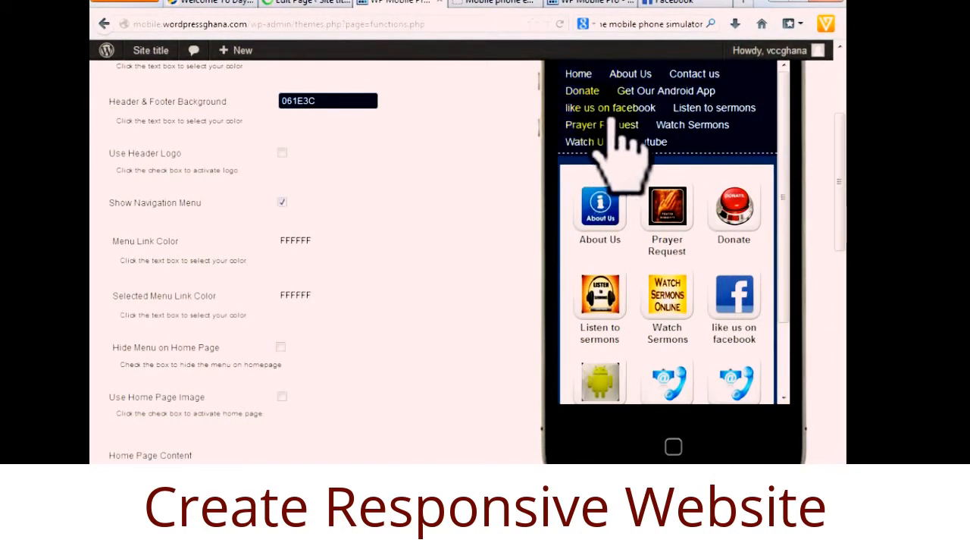
pyautogui.click(596, 4)
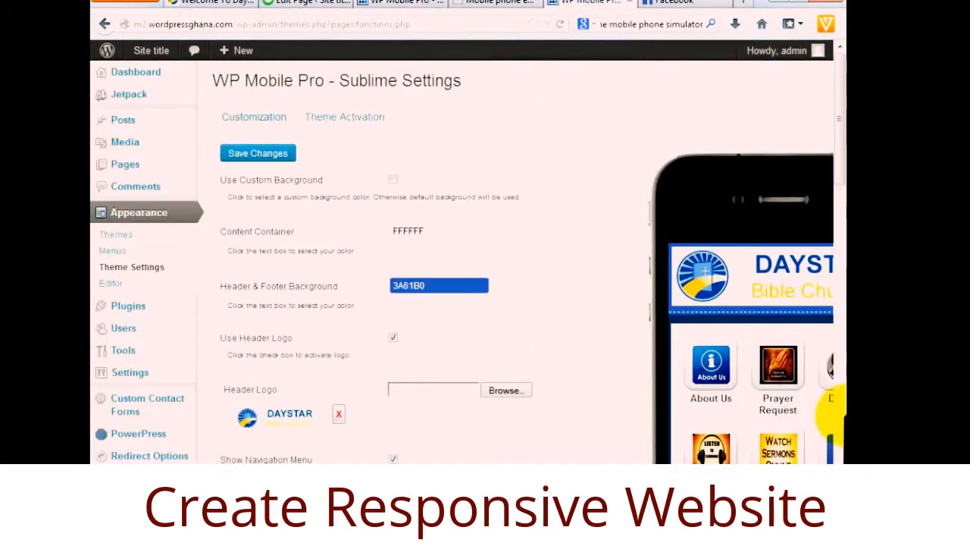
pyautogui.click(391, 4)
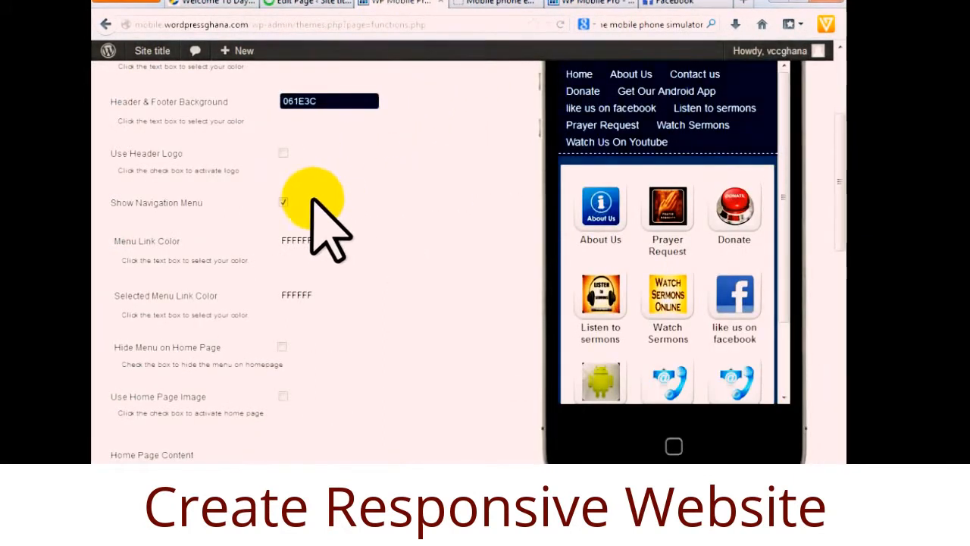
# Uncheck Show Navigation Menu and scroll down the settings toward the Save Changes button.
pyautogui.click(282, 201)
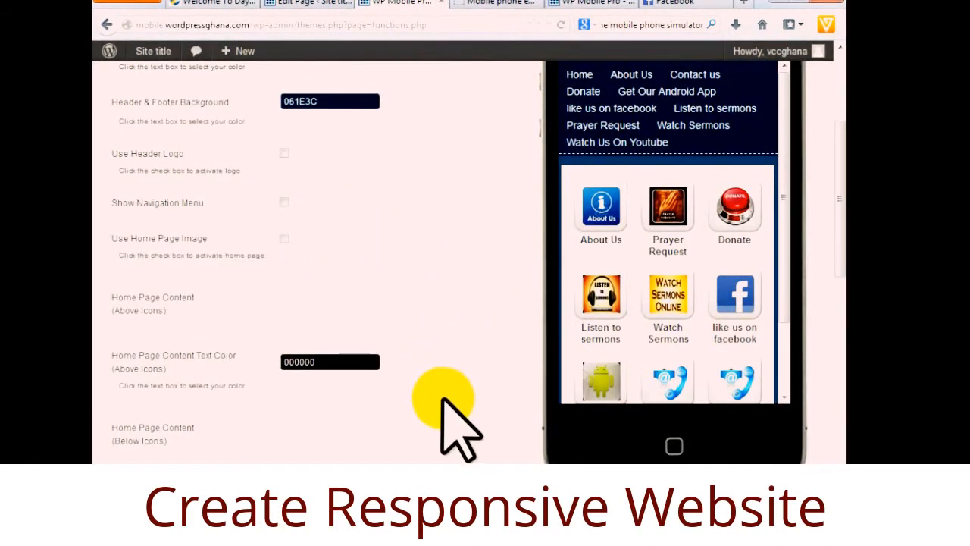
pyautogui.scroll(-3, 443, 394)
pyautogui.scroll(5, 443, 394)
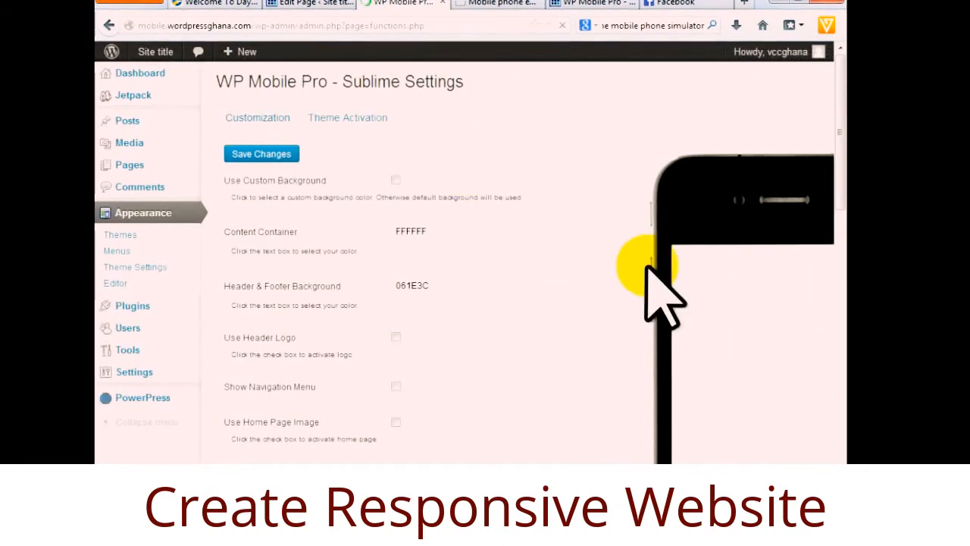
pyautogui.moveTo(837, 151); pyautogui.dragTo(838, 216)
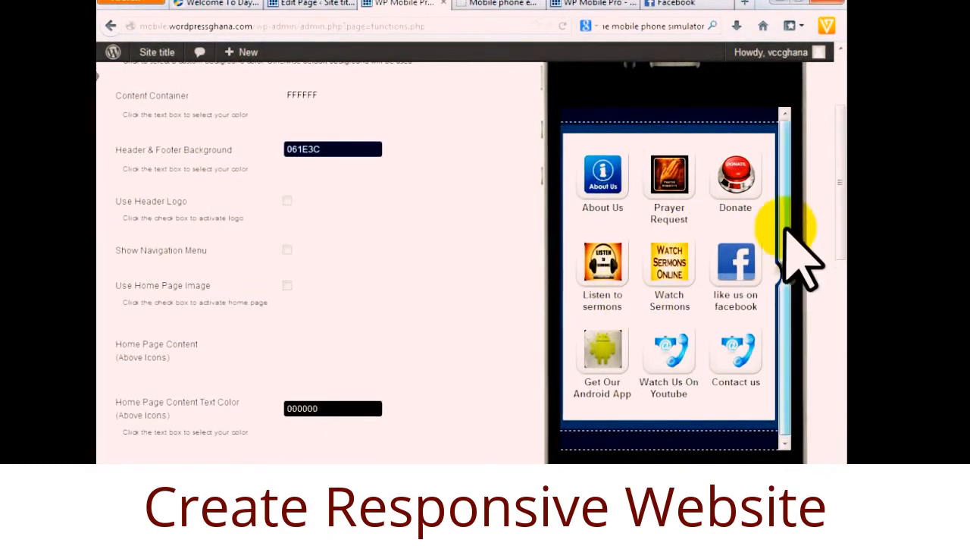
pyautogui.moveTo(786, 178); pyautogui.dragTo(787, 317)
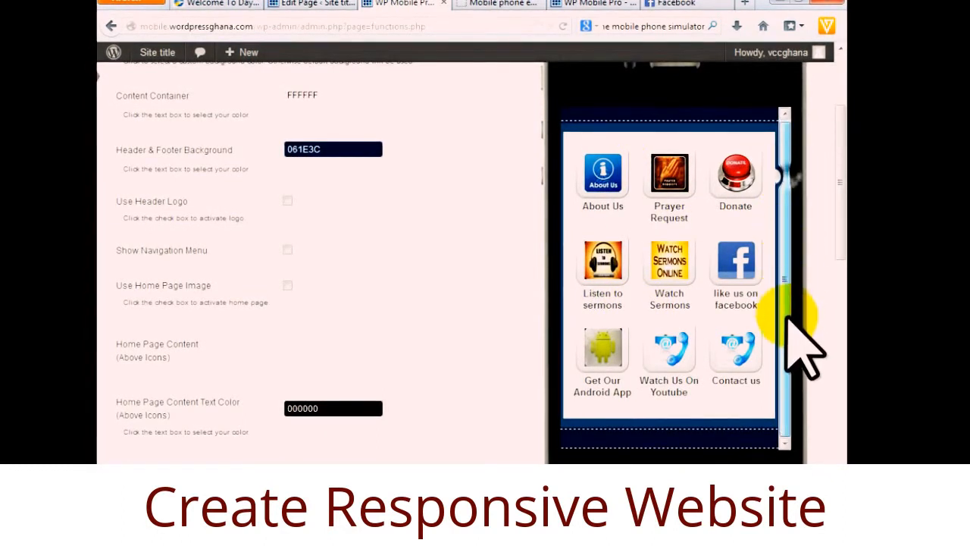
pyautogui.moveTo(835, 190); pyautogui.dragTo(840, 243)
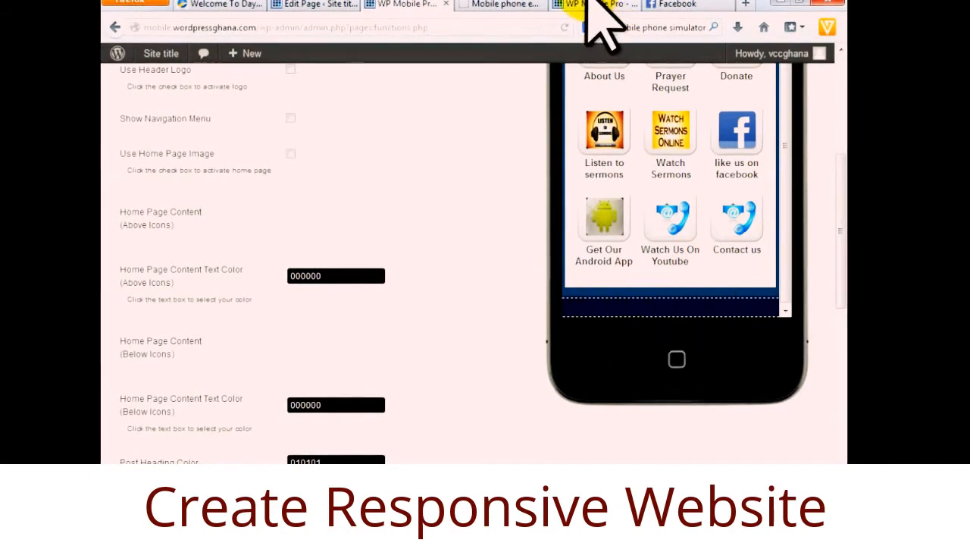
pyautogui.scroll(-7, 462, 353)
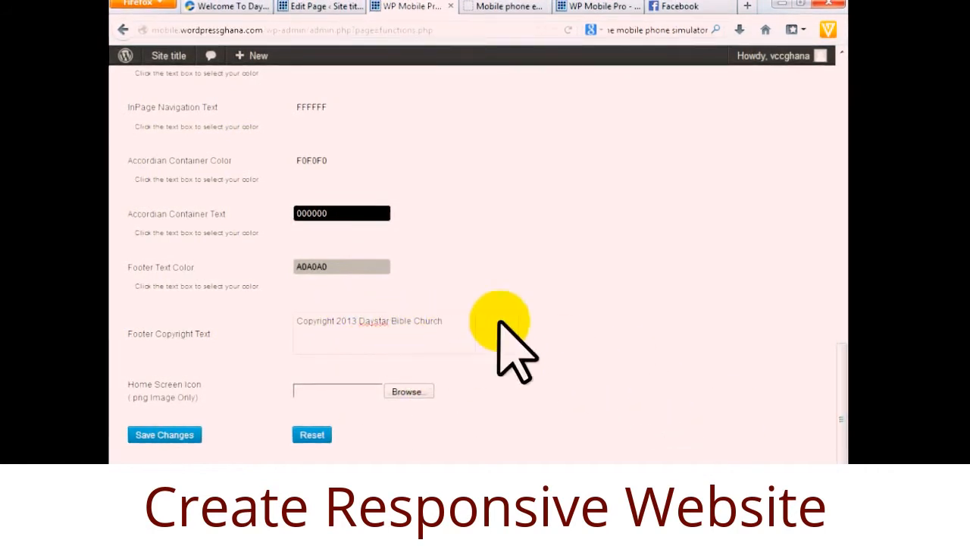
# Save the Sublime settings, click into the empty About Us editor, then view the live church website.
pyautogui.click(168, 435)
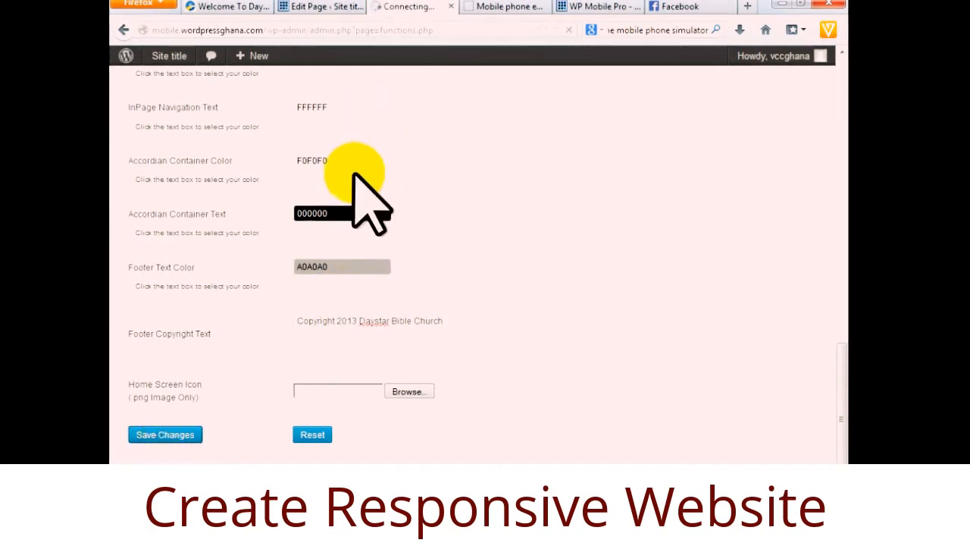
pyautogui.click(307, 7)
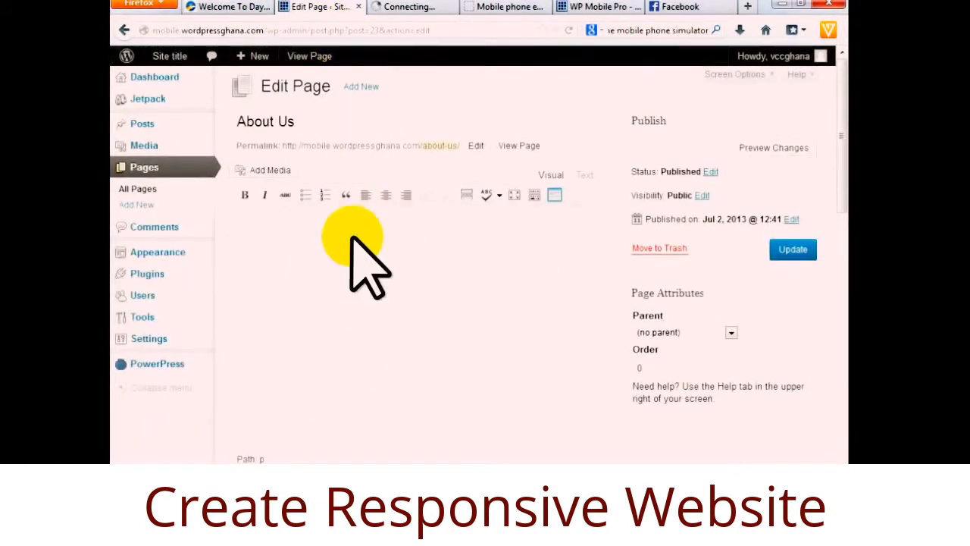
pyautogui.click(364, 292)
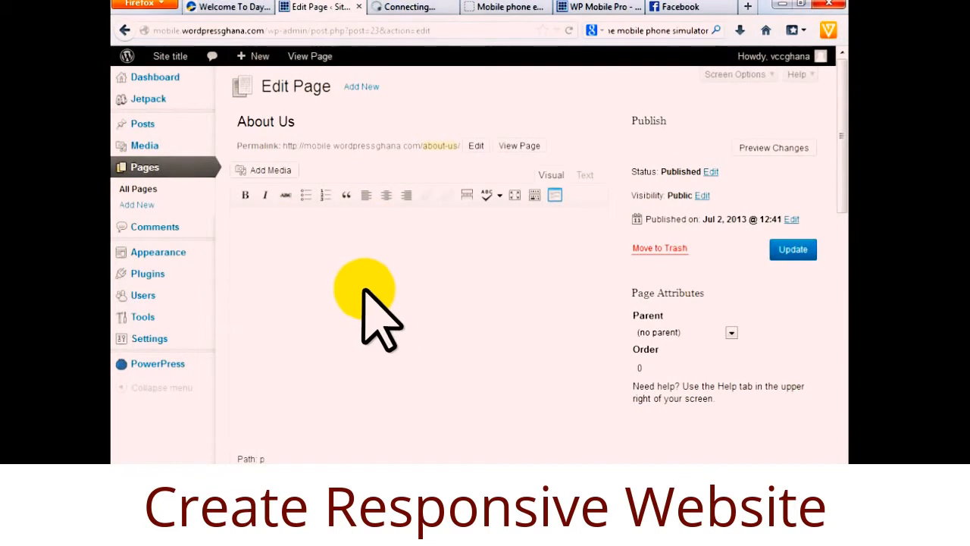
pyautogui.click(226, 9)
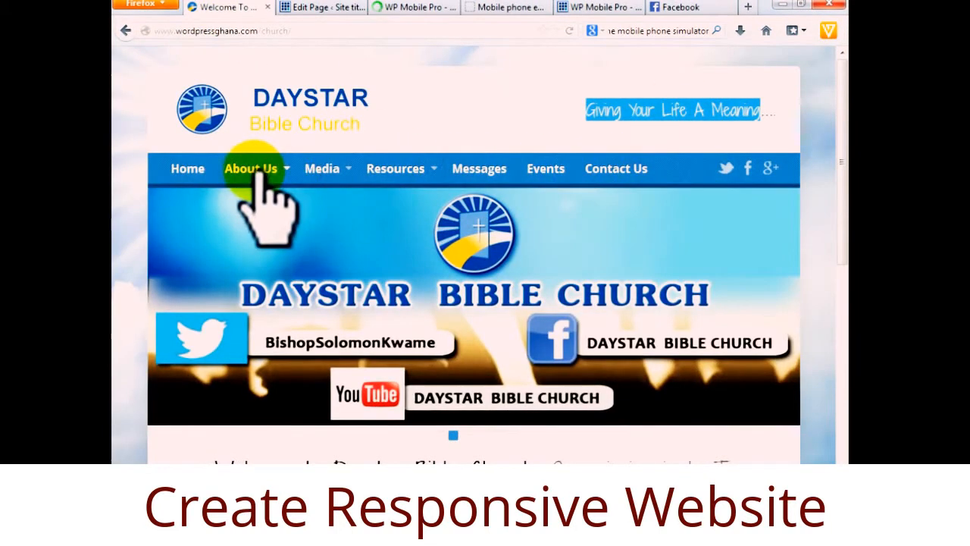
# On the live site's About Us page, select the History heading and its two paragraphs.
pyautogui.moveTo(260, 176)
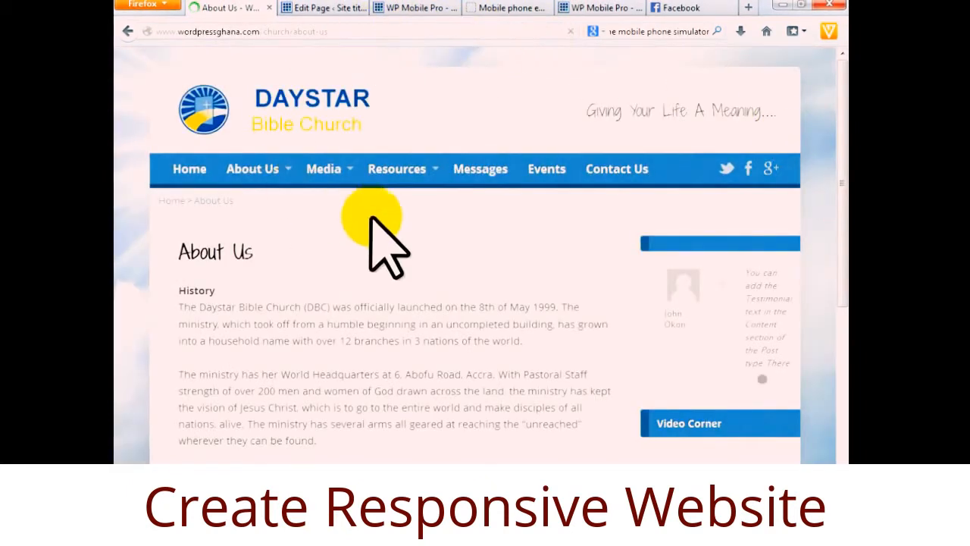
pyautogui.scroll(-5, 365, 307)
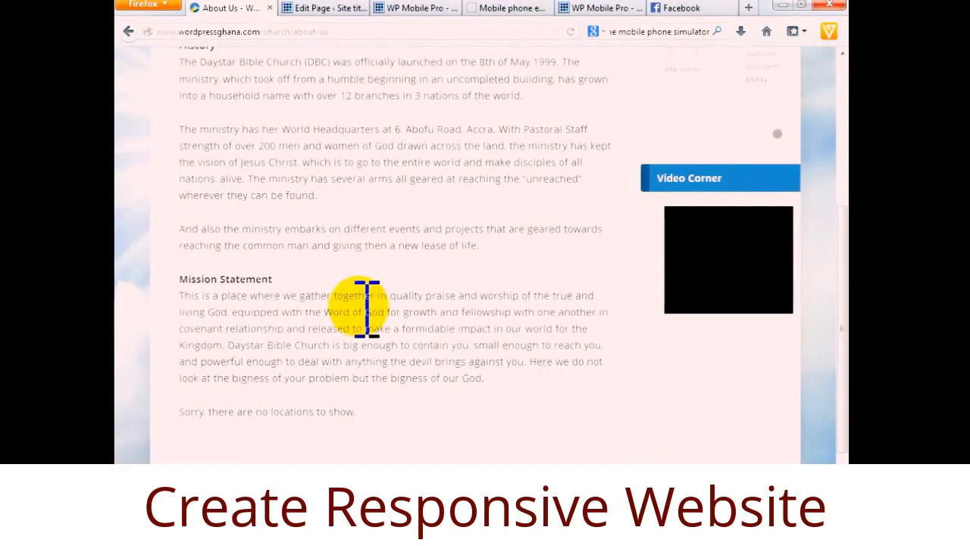
pyautogui.scroll(2, 454, 303)
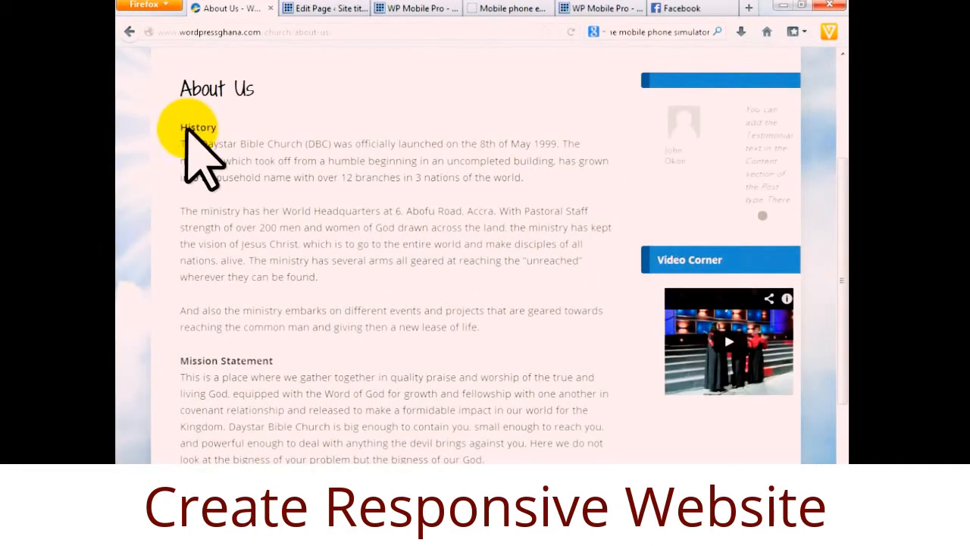
pyautogui.scroll(-3, 331, 371)
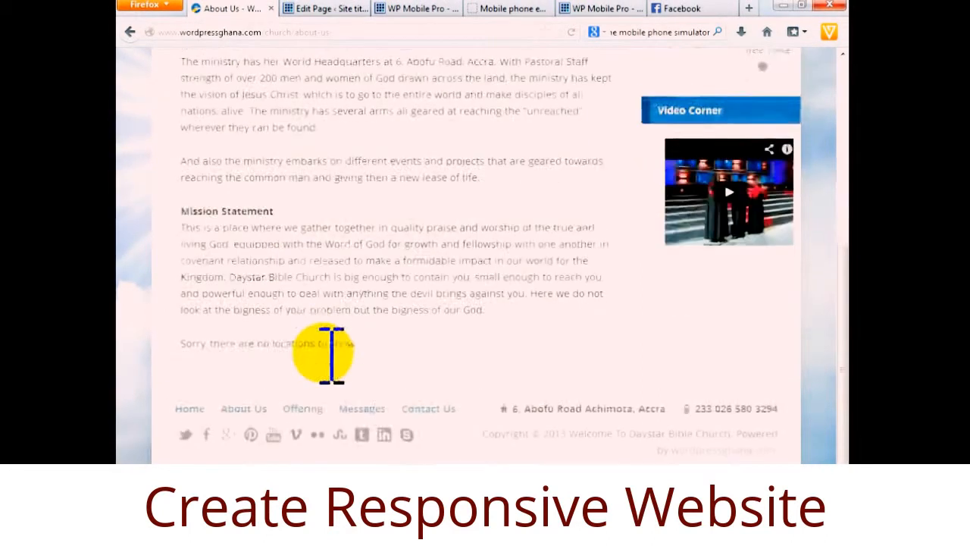
pyautogui.scroll(3, 325, 363)
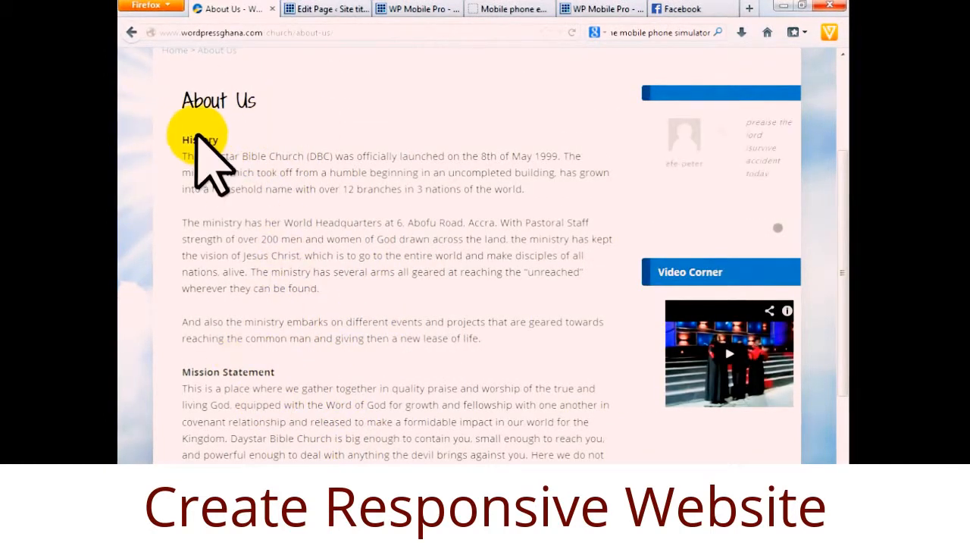
pyautogui.moveTo(482, 338); pyautogui.dragTo(198, 159)
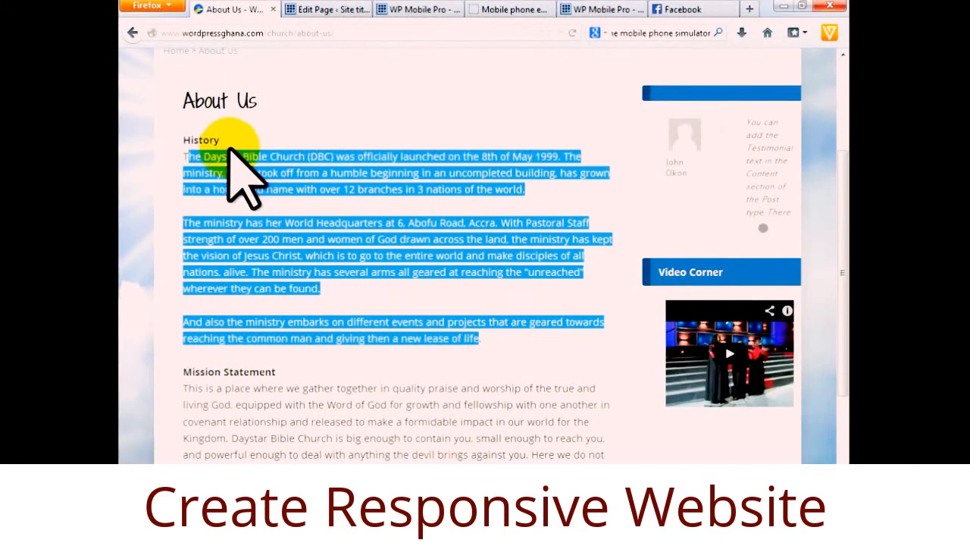
pyautogui.click(242, 169)
pyautogui.moveTo(321, 295); pyautogui.dragTo(183, 148)
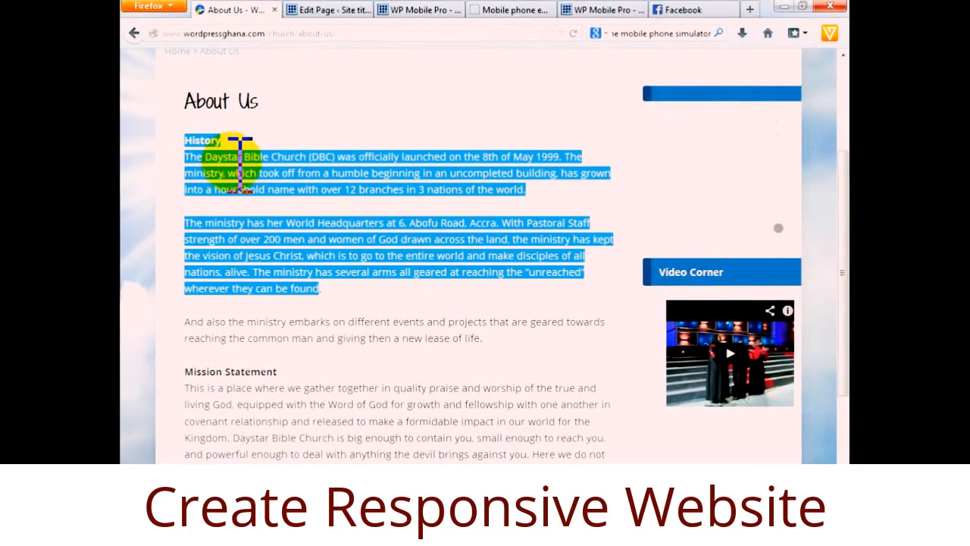
# Insert an accordion titled History with URL # into the About Us page via Theme Setup.
pyautogui.click(326, 11)
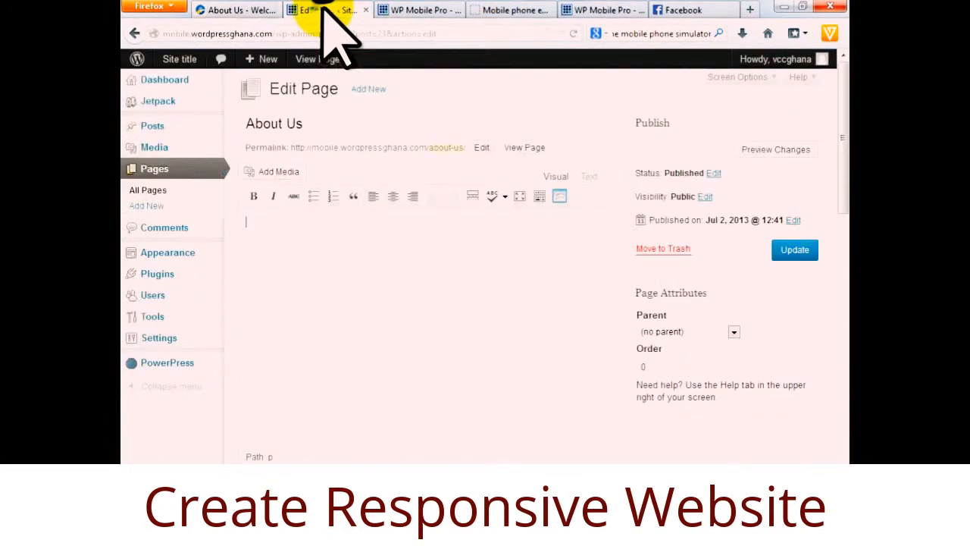
pyautogui.click(651, 115)
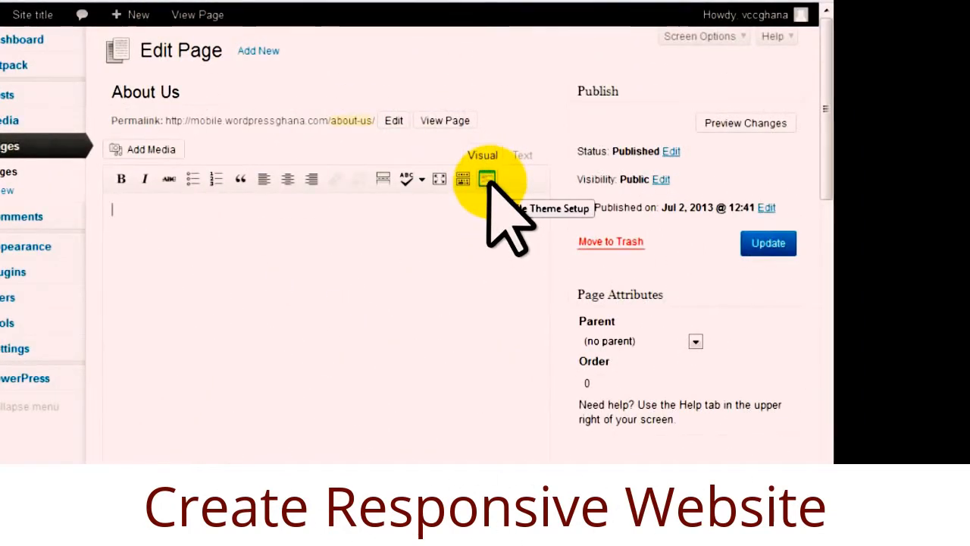
pyautogui.click(487, 179)
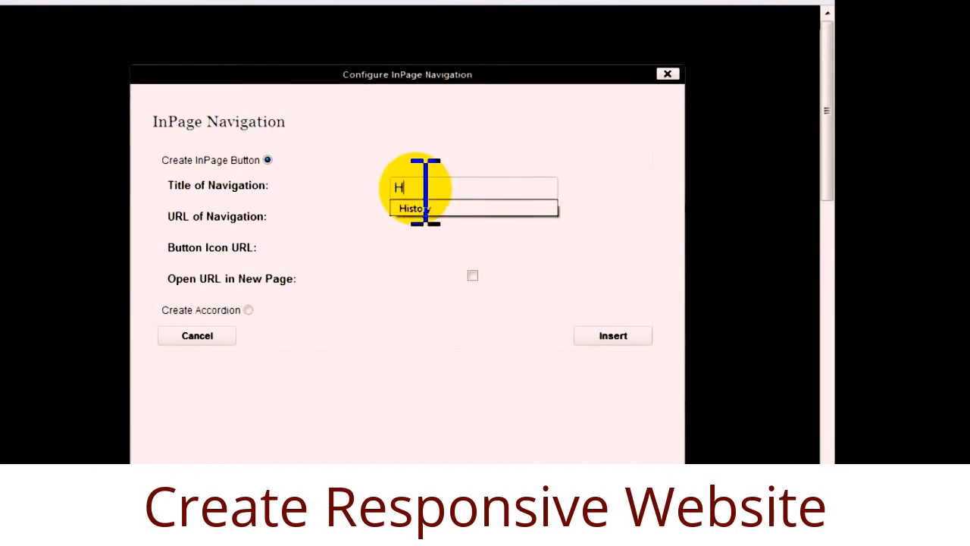
pyautogui.click(431, 207)
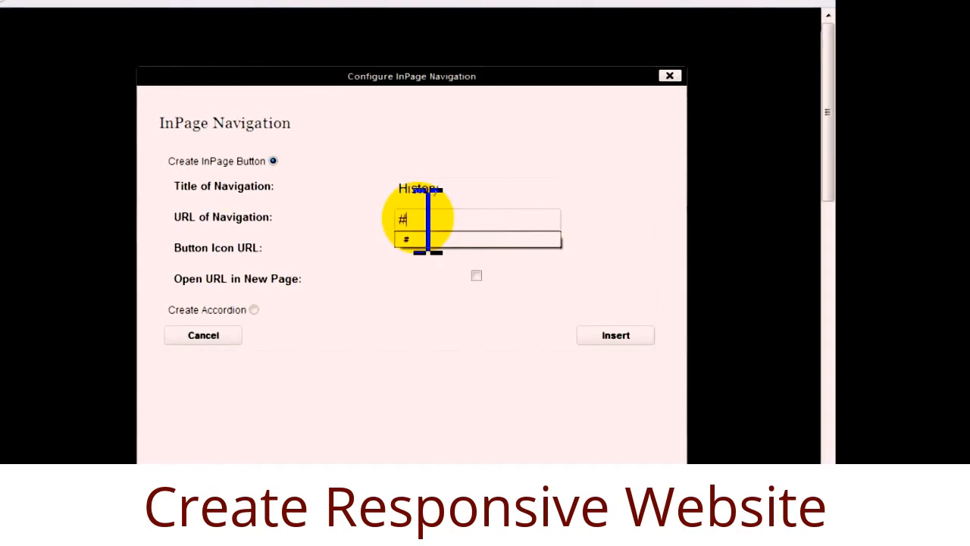
pyautogui.click(429, 241)
pyautogui.click(641, 335)
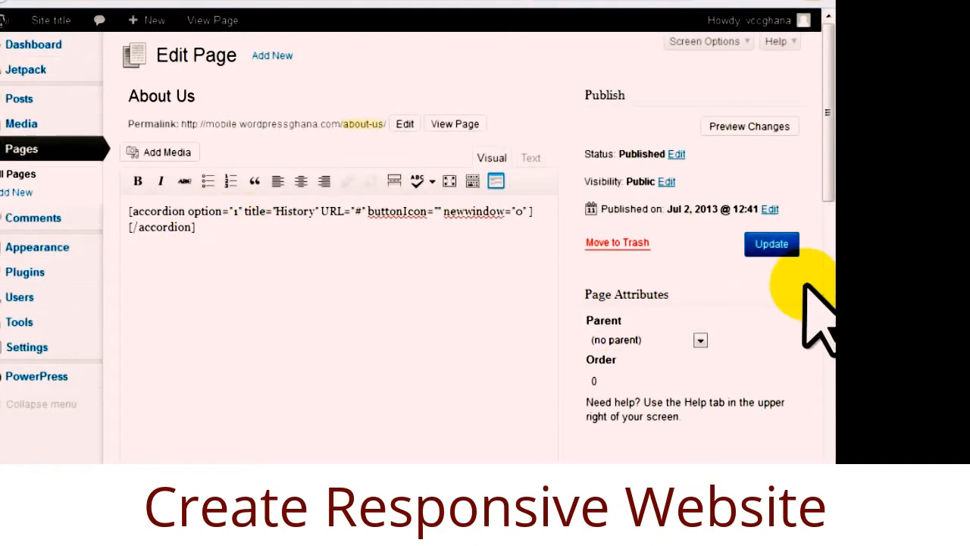
# Update the About Us page, view it in the phone preview, and return to the editor.
pyautogui.click(773, 244)
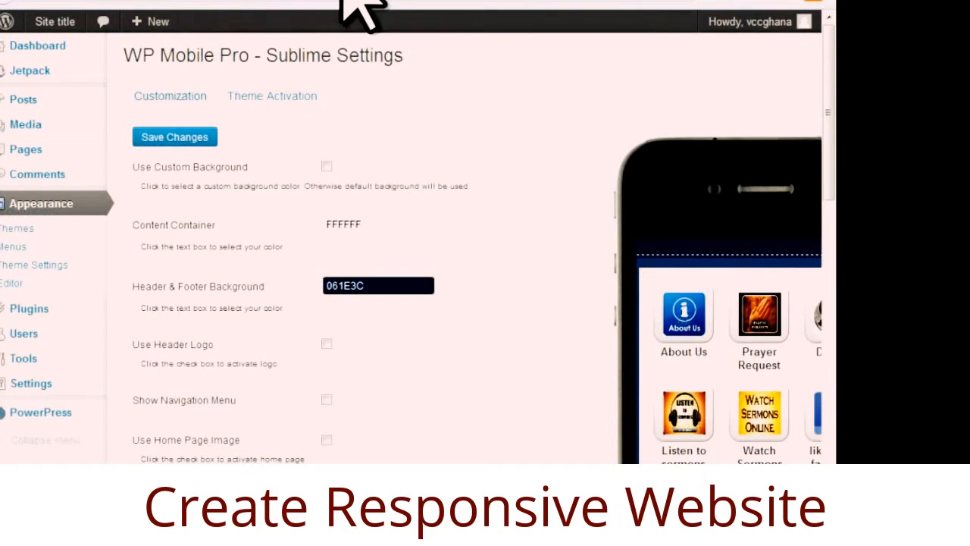
pyautogui.click(684, 315)
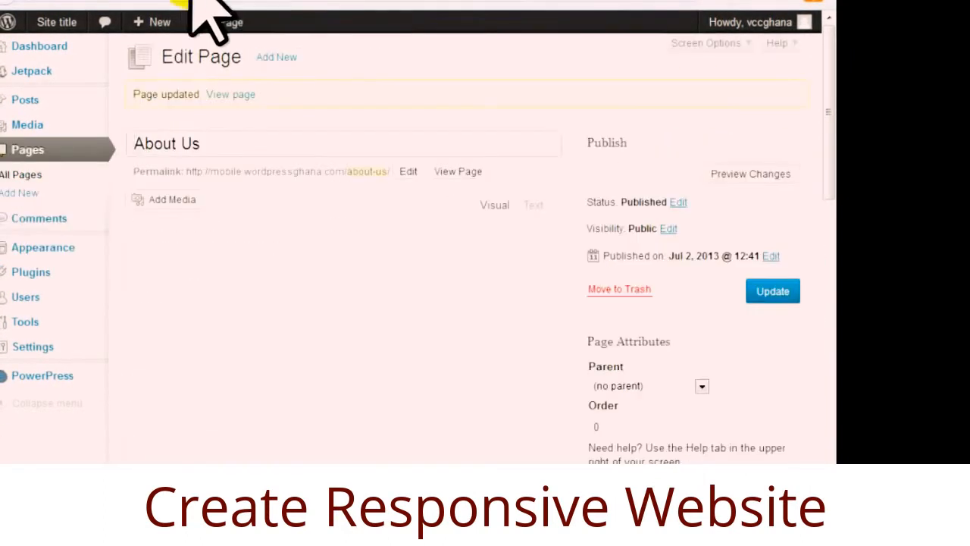
pyautogui.click(160, 11)
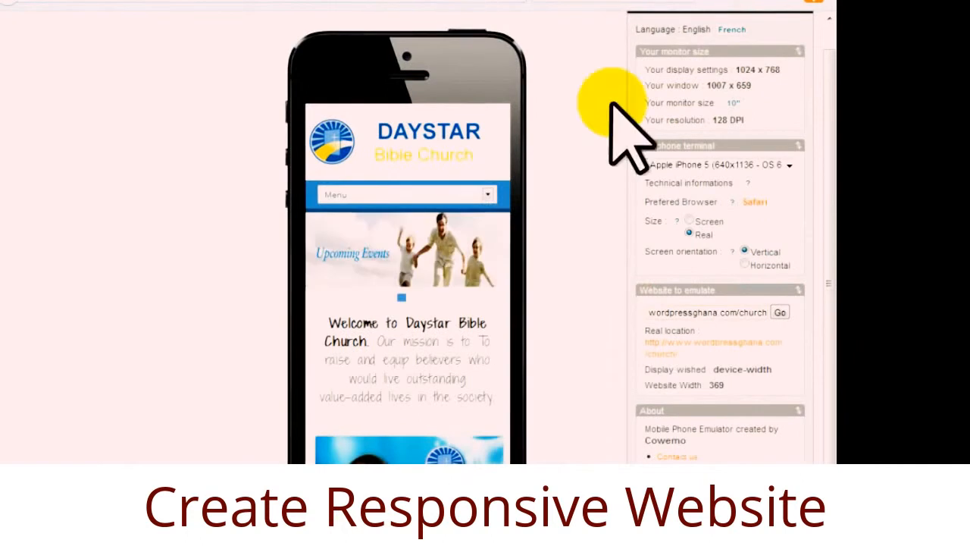
# Replace the emulator's website address by pasting mobile.wordpressghana.com into the field.
pyautogui.moveTo(668, 312); pyautogui.dragTo(759, 319)
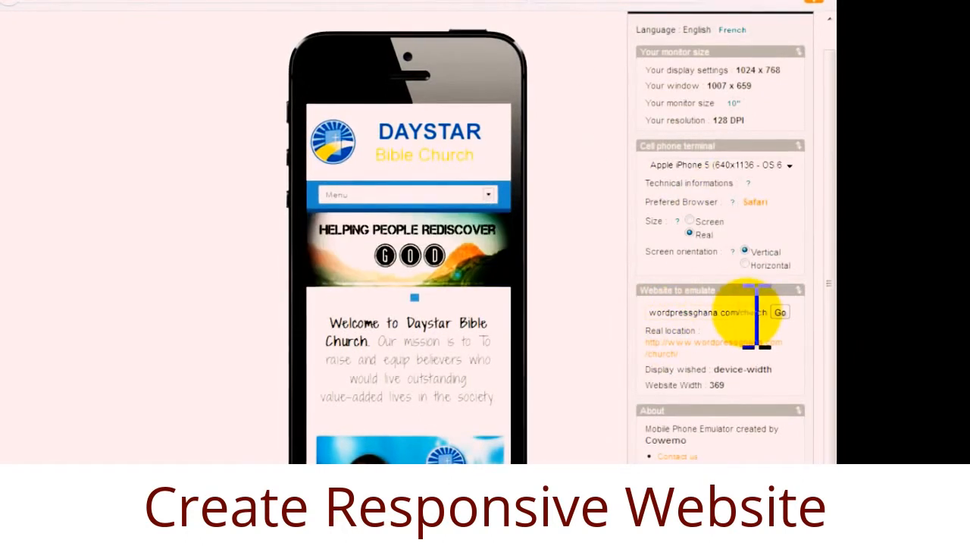
pyautogui.tripleClick(756, 312)
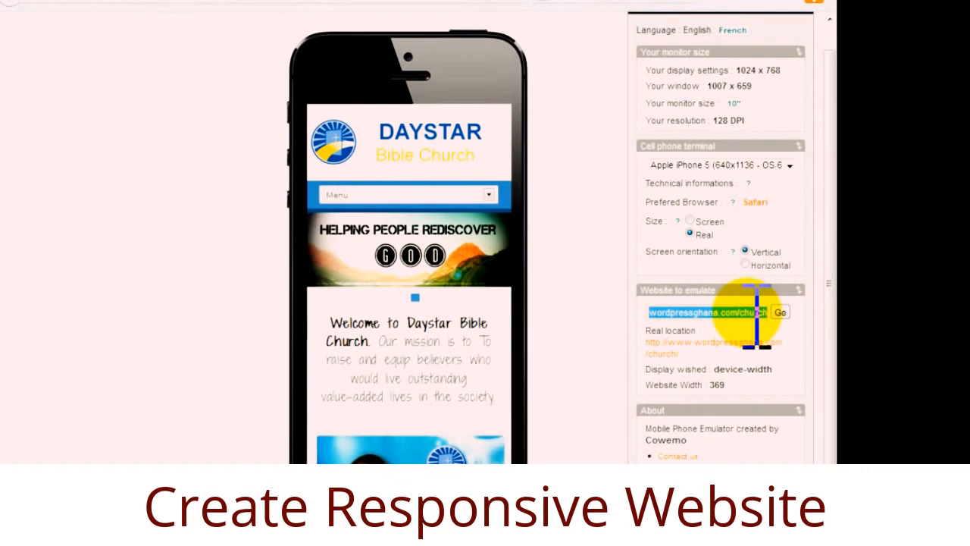
pyautogui.write('http://mobile.wordpressghana.com')
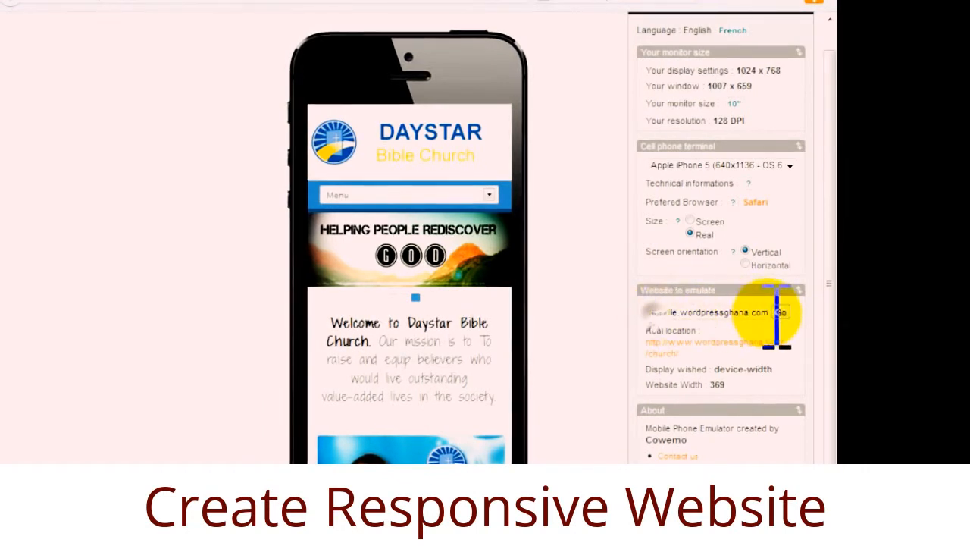
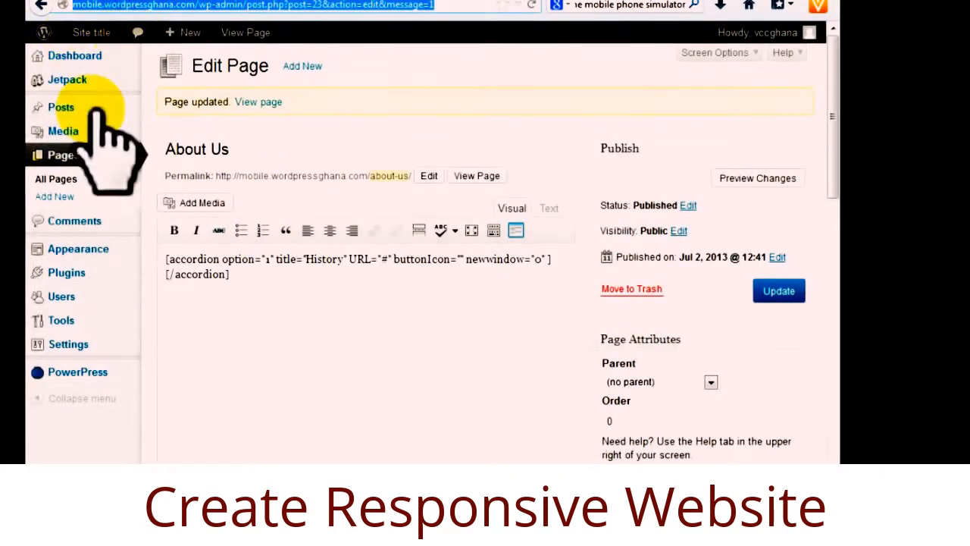
# Start a new blank page from Pages > Add New.
pyautogui.click(66, 189)
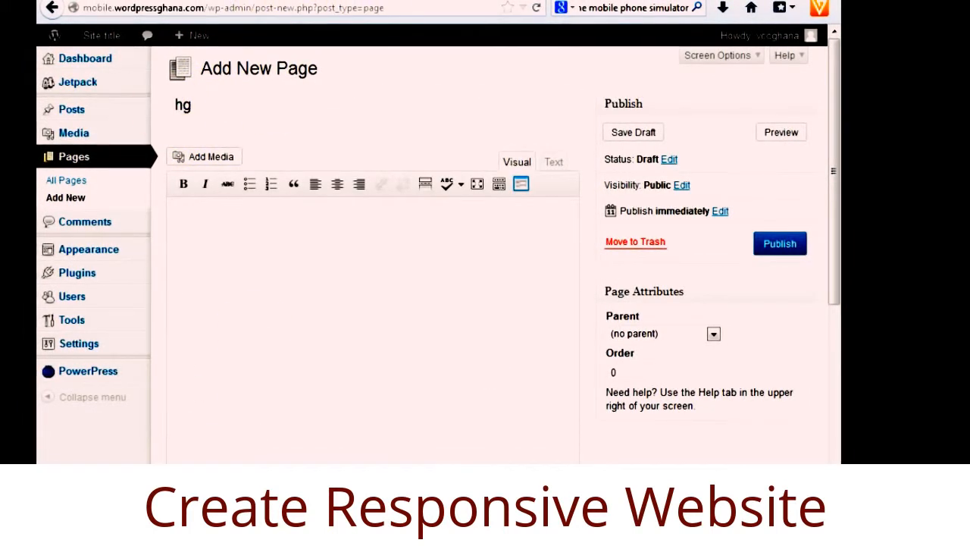
# Title the page History, paste the two church-history paragraphs, remove the blank line, and publish.
pyautogui.moveTo(79, 343)
pyautogui.moveTo(208, 110); pyautogui.dragTo(161, 106)
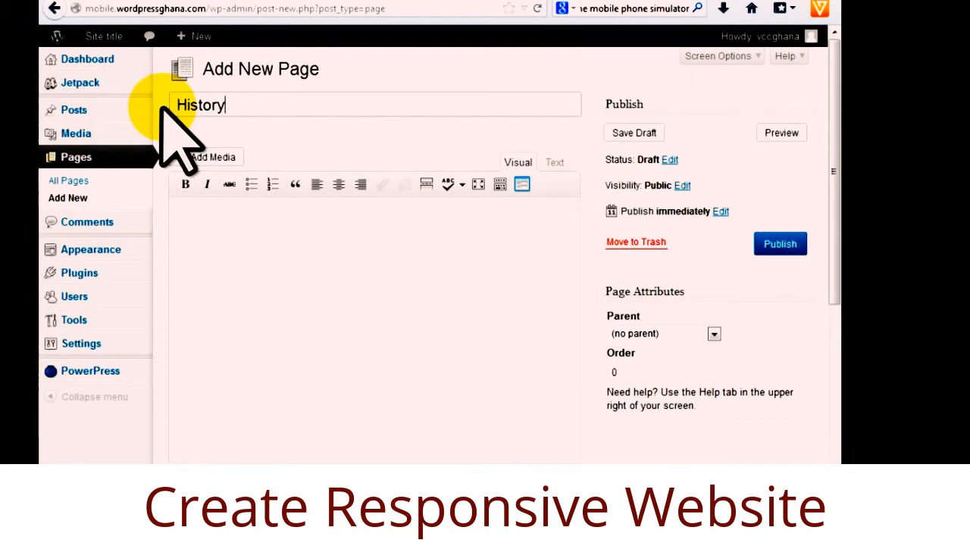
pyautogui.click(189, 224)
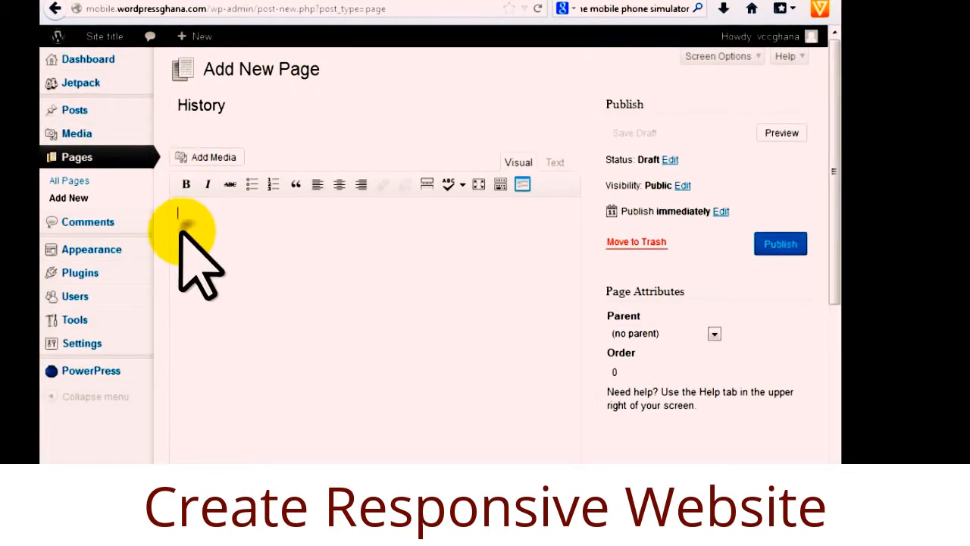
pyautogui.write('http://mobile.wordpressghana.com')
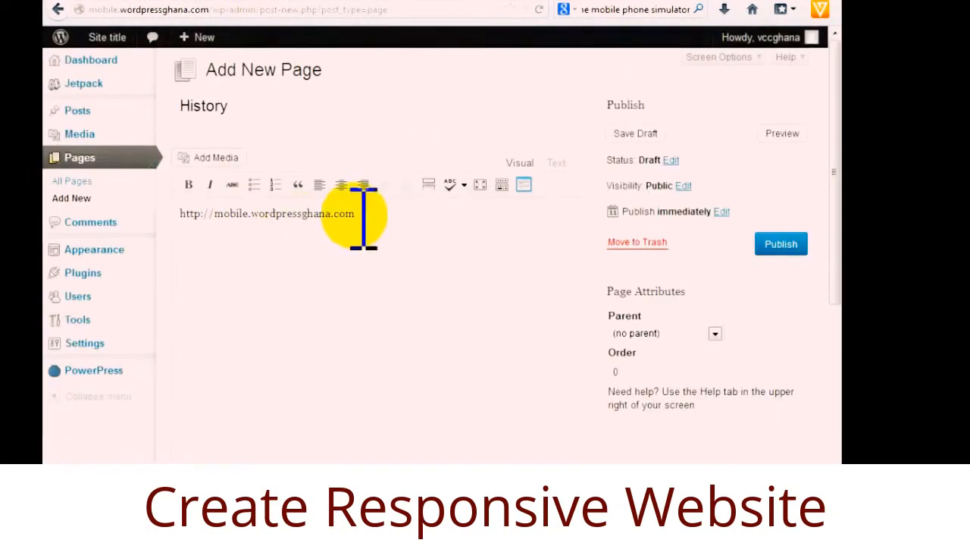
pyautogui.moveTo(363, 214); pyautogui.dragTo(148, 210)
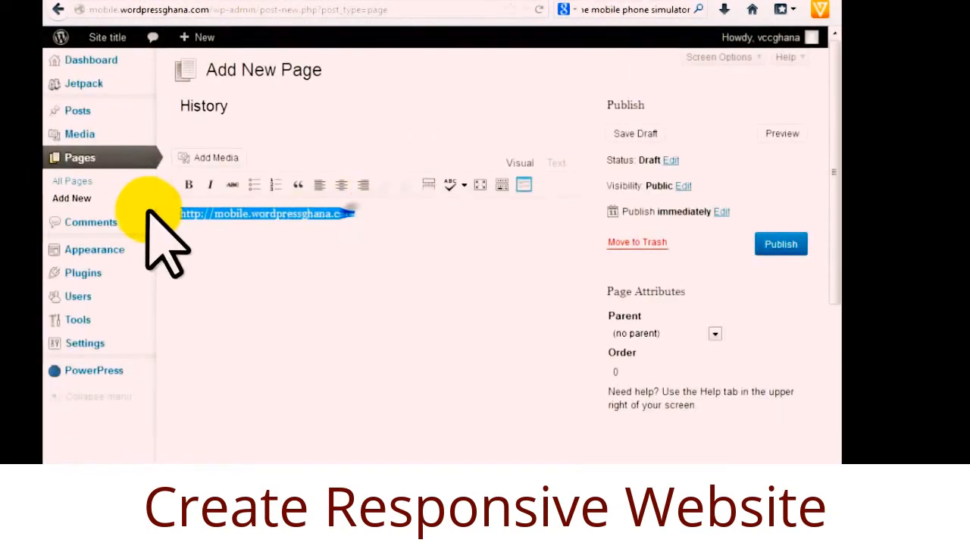
pyautogui.write('History The Daystar Bible Church (DBC) was officially launched on the 8th of May 1999. The ministry, which took off from a humble beginning in an uncompleted building, has grown into a household name with over 12 branches in 3 nations of the world. The ministry has her World Headquarters at 6, Abofu Road, Accra. With Pastoral Staff strength of over 200 men and women of God drawn across the land, the ministry has kept the vision of Jesus Christ, which is to go to the entire world and make disciples of all nations, alive. The ministry has several arms all geared at reaching the "unreached" wherever they can be found')
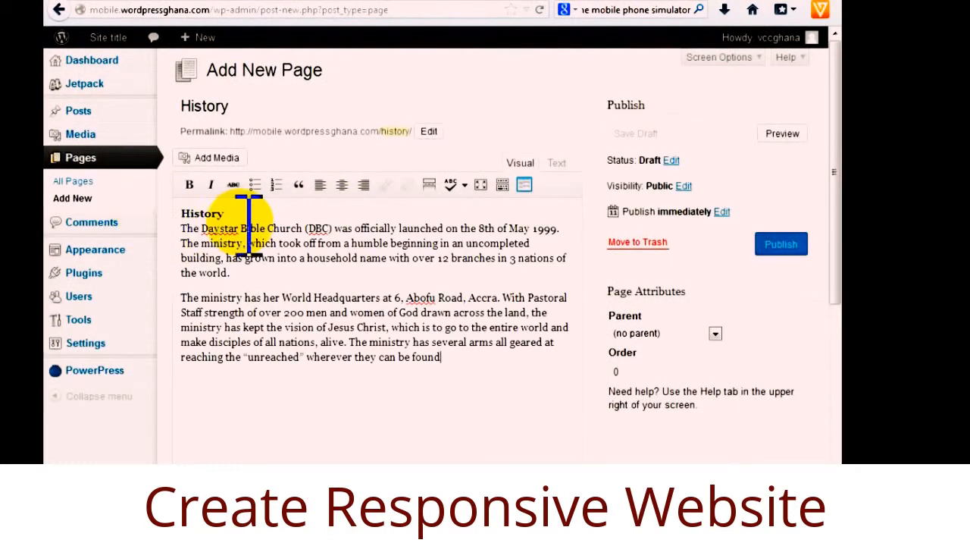
pyautogui.click(192, 228)
pyautogui.press('BackSpace')
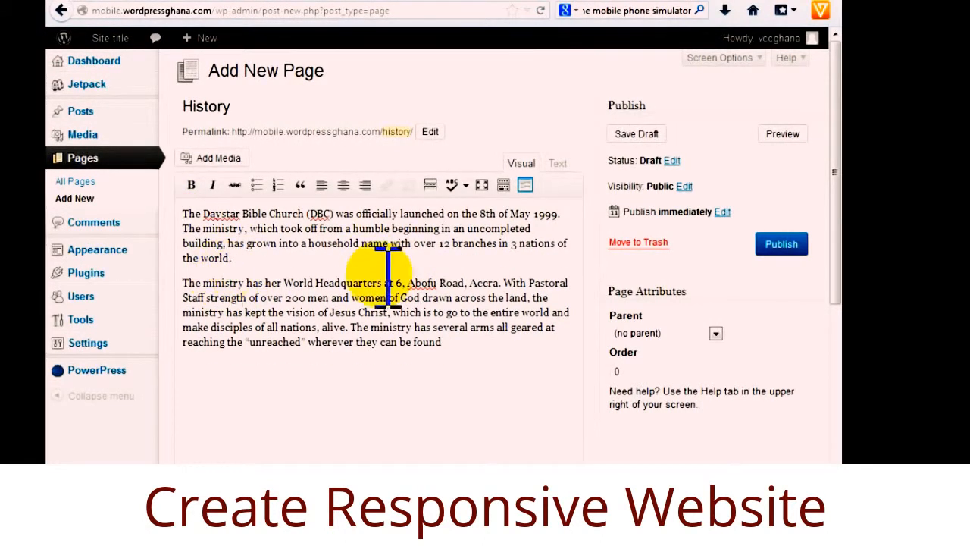
pyautogui.click(792, 243)
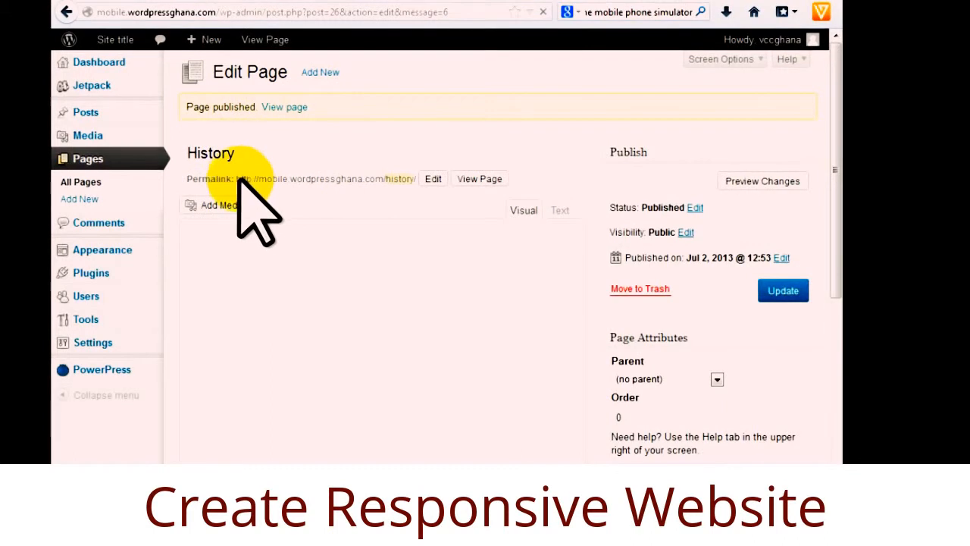
# Copy the History page's permalink, then reopen About Us and delete its old accordion shortcode.
pyautogui.moveTo(233, 179); pyautogui.dragTo(414, 182)
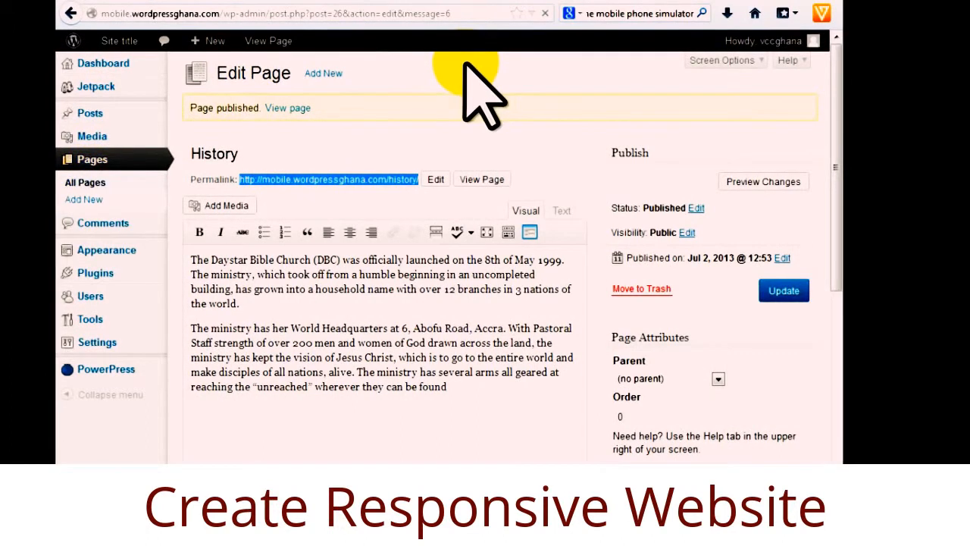
pyautogui.moveTo(780, 47)
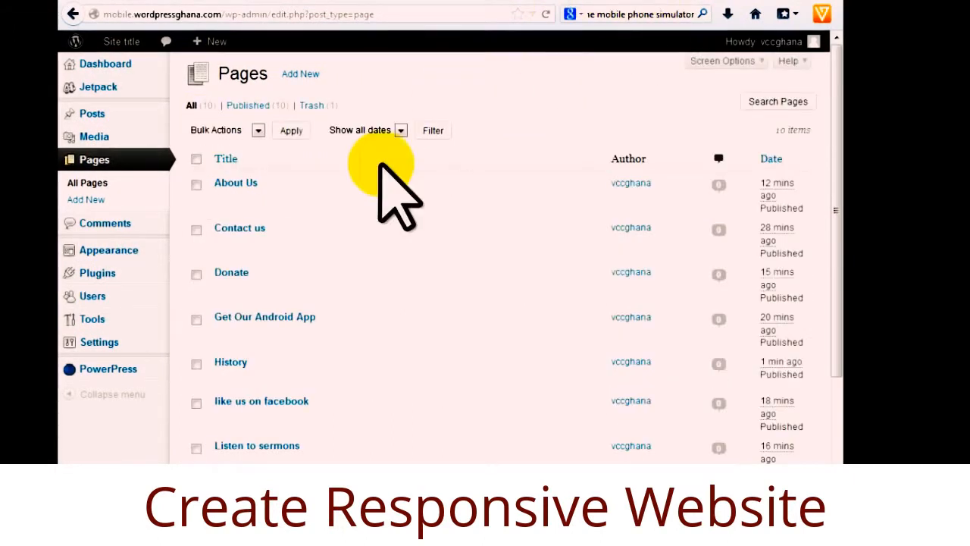
pyautogui.click(230, 198)
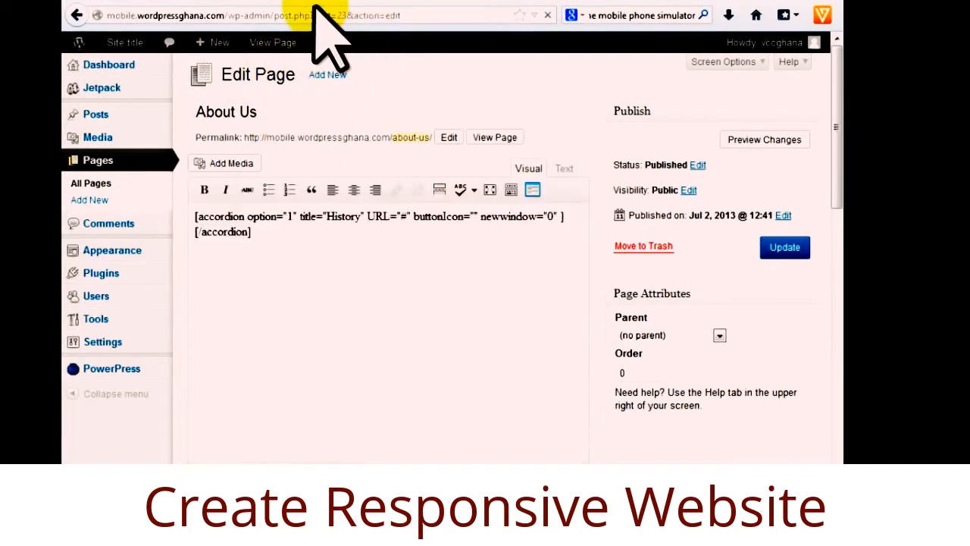
pyautogui.moveTo(277, 240); pyautogui.dragTo(183, 222)
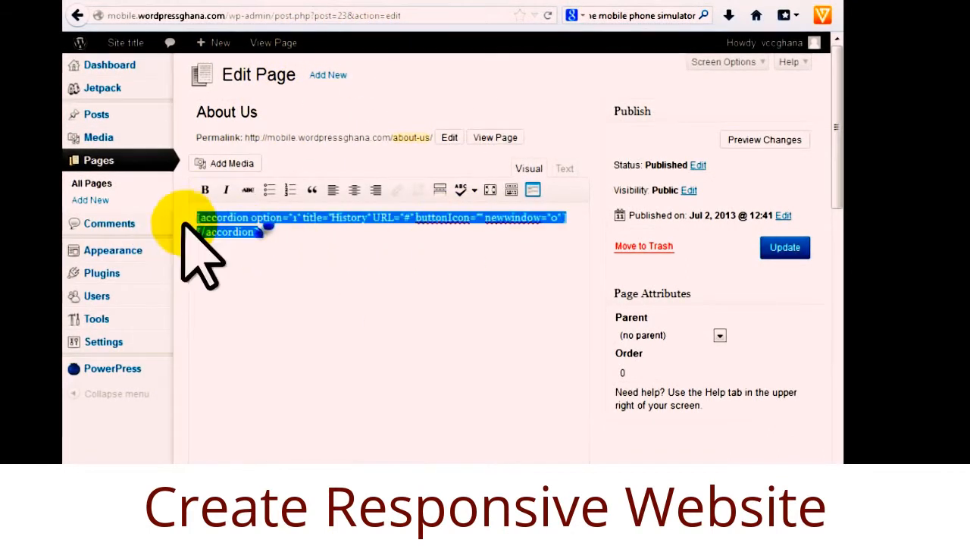
pyautogui.press('Delete')
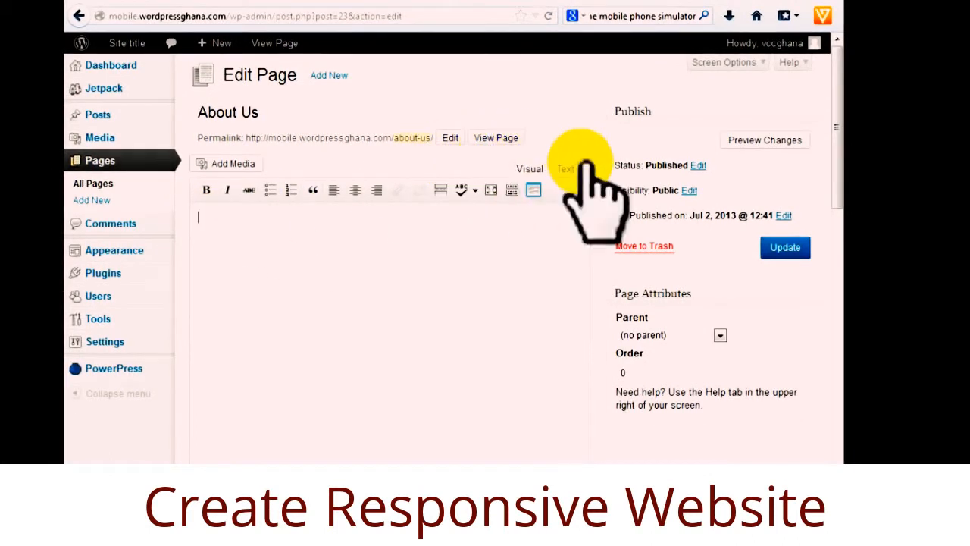
# Insert an InPage accordion button titled History linking to /history/, and select its shortcode.
pyautogui.click(533, 191)
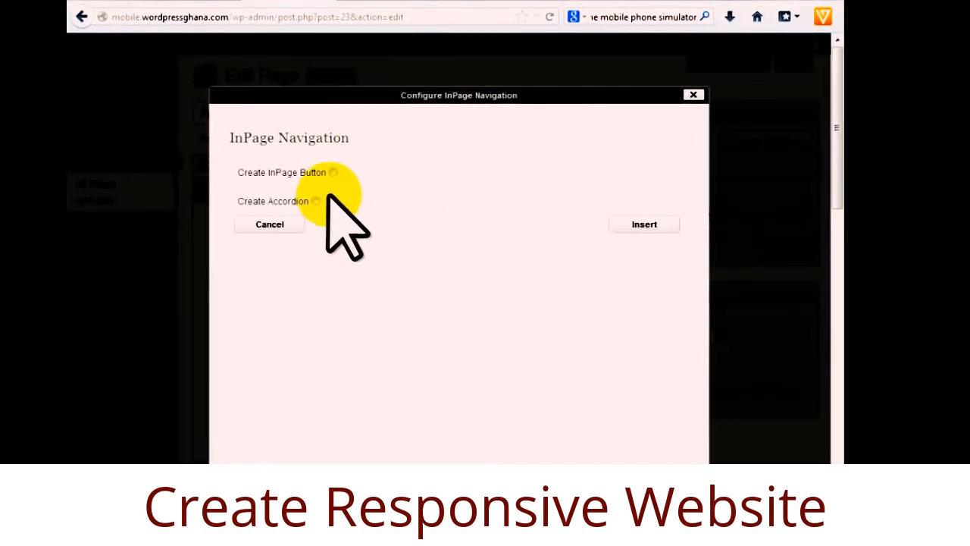
pyautogui.click(334, 172)
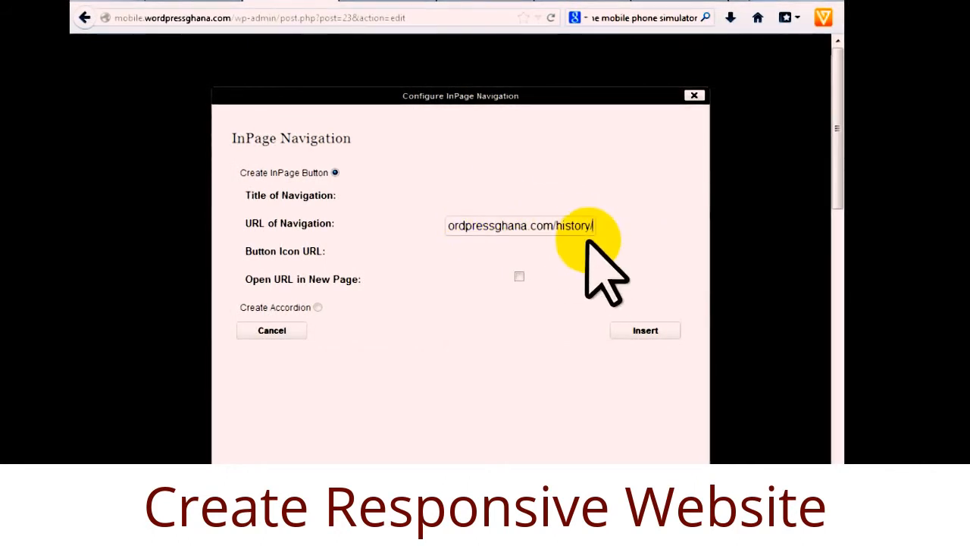
pyautogui.click(492, 197)
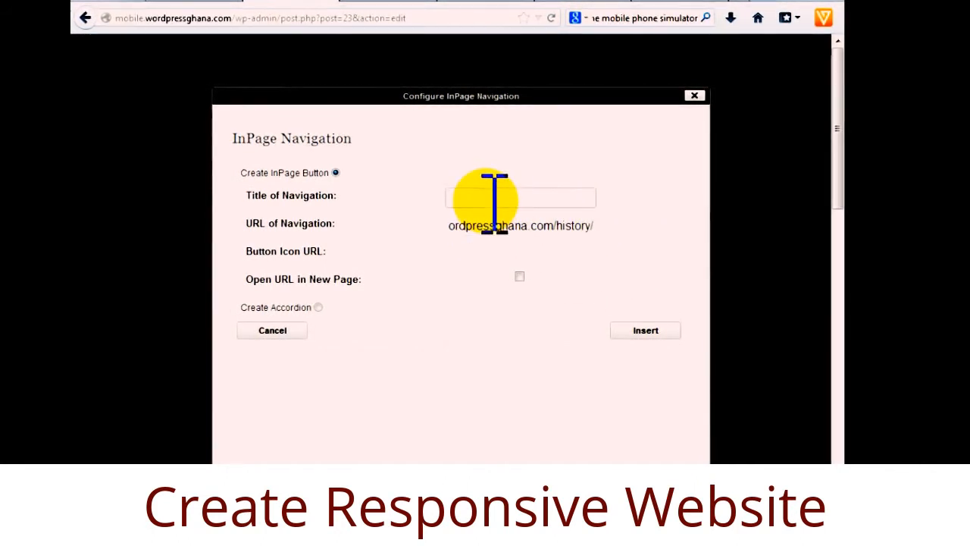
pyautogui.write('H')
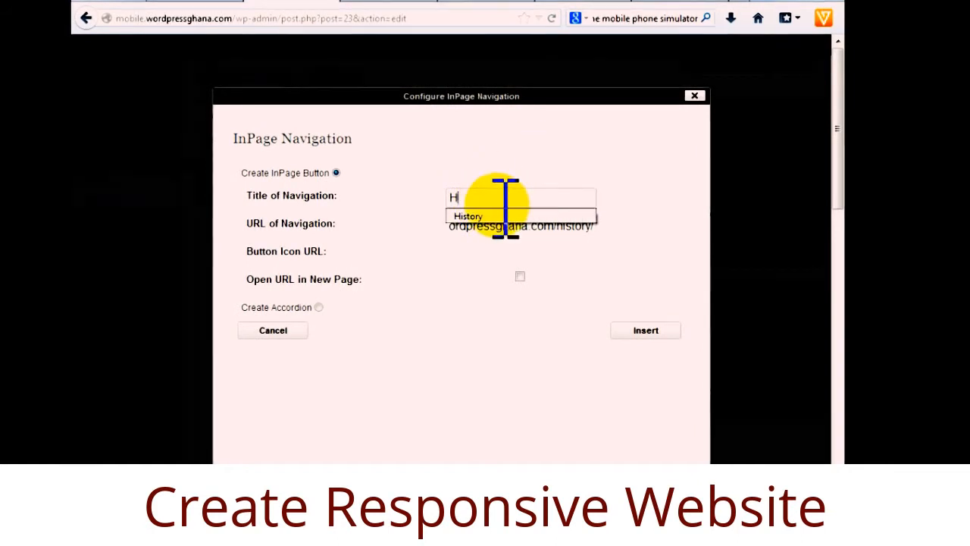
pyautogui.click(489, 217)
pyautogui.click(476, 256)
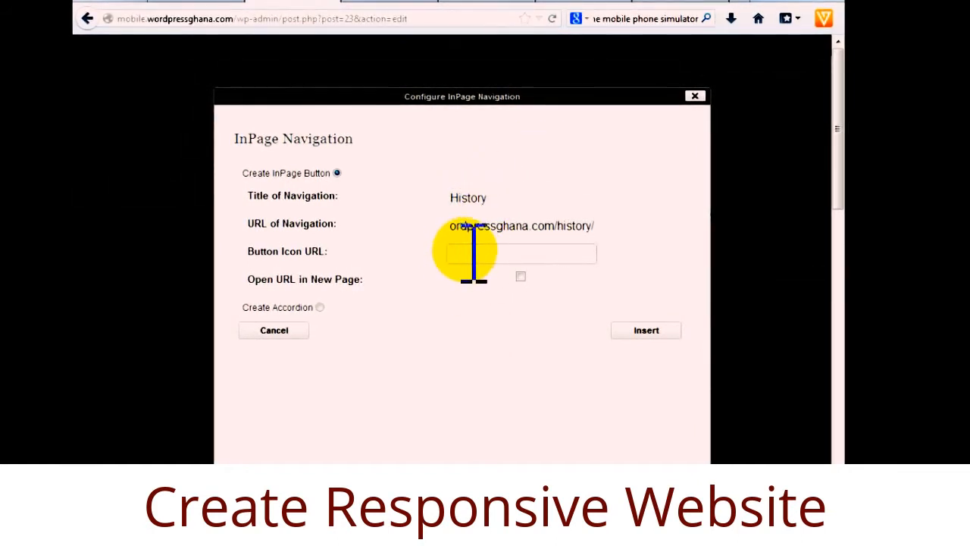
pyautogui.click(638, 331)
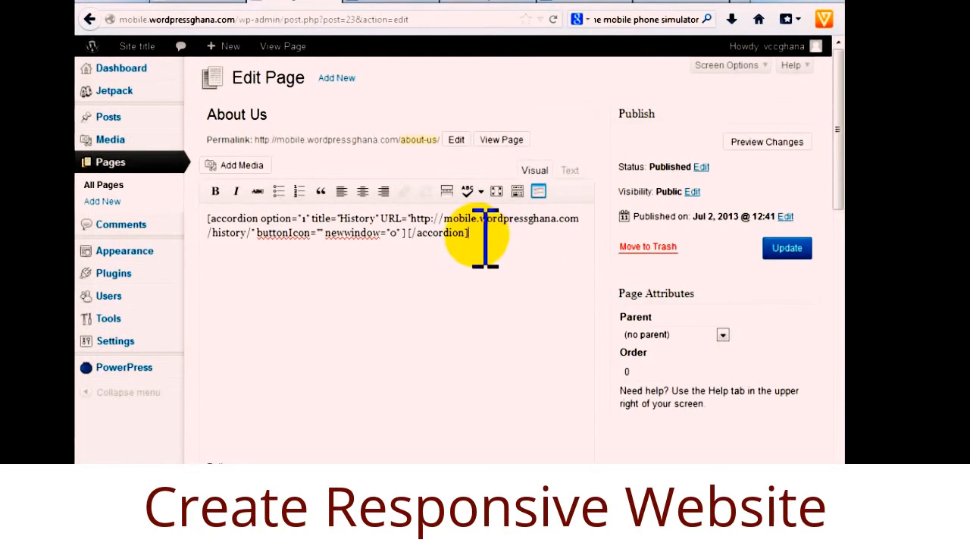
pyautogui.moveTo(479, 236); pyautogui.dragTo(190, 215)
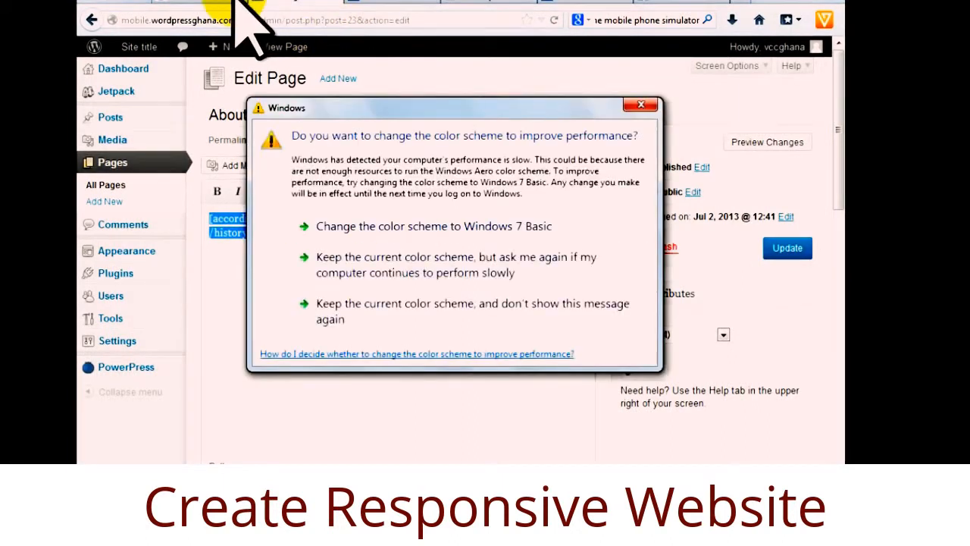
pyautogui.click(640, 109)
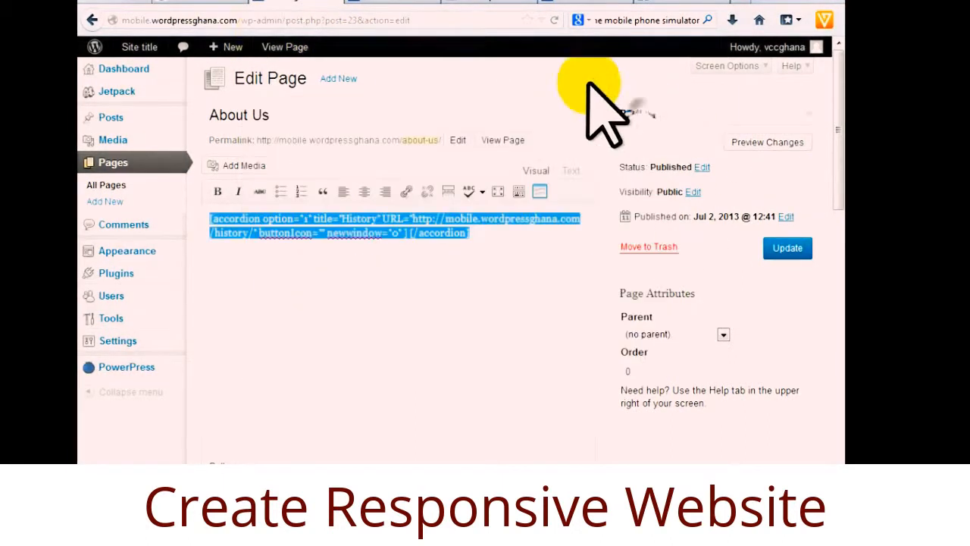
pyautogui.click(231, 2)
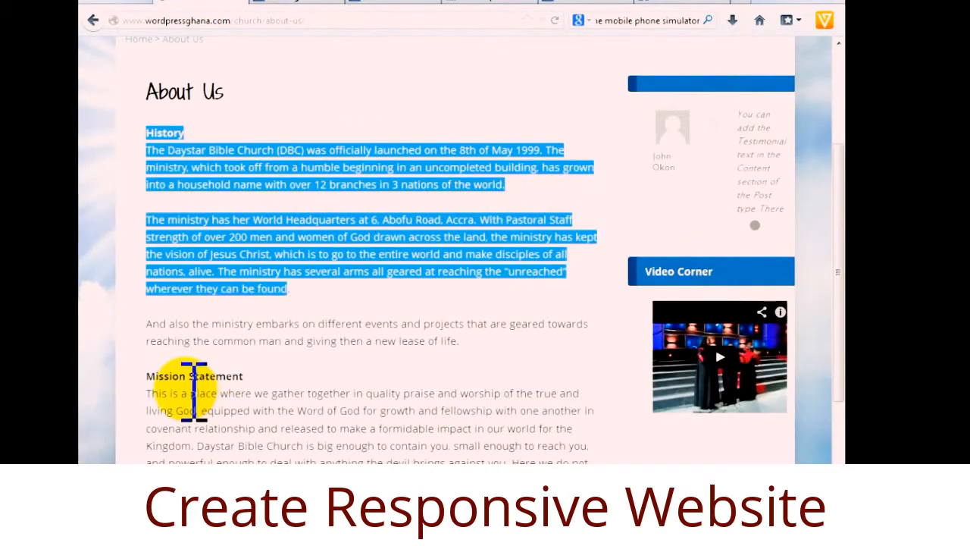
pyautogui.scroll(-3, 338, 396)
pyautogui.moveTo(331, 344); pyautogui.dragTo(155, 220)
pyautogui.click(273, 216)
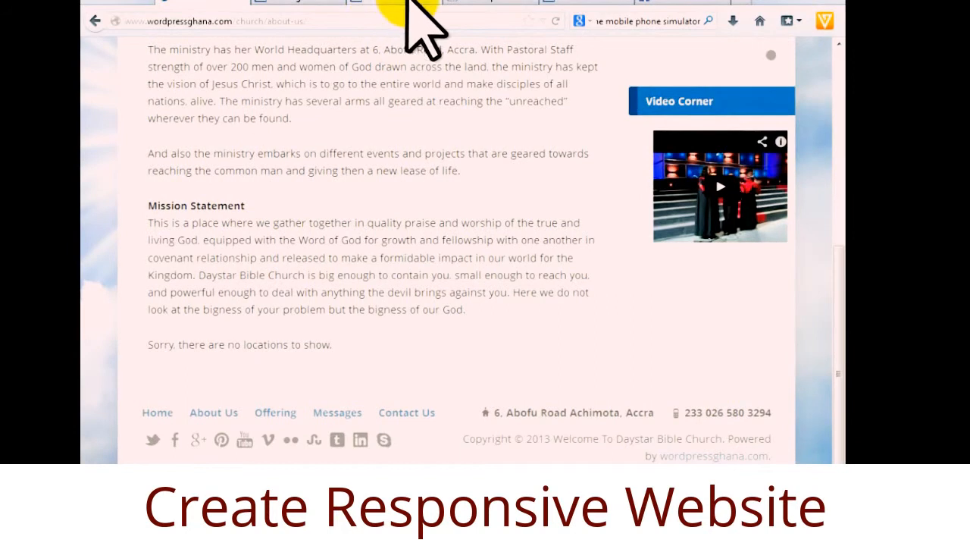
pyautogui.click(319, 2)
pyautogui.moveTo(411, 292); pyautogui.dragTo(203, 215)
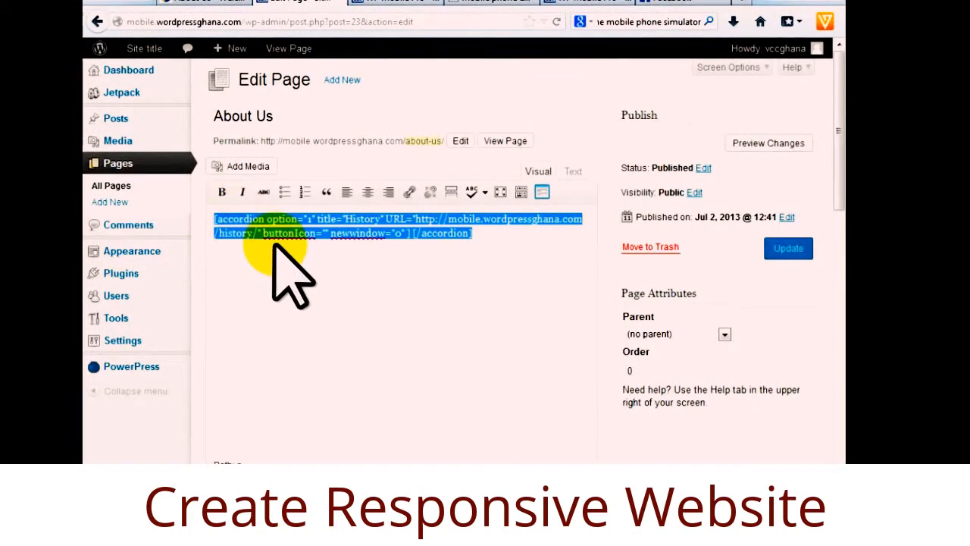
# Paste a second accordion copy below, retitle it Mission Statement, and update About Us.
pyautogui.click(494, 237)
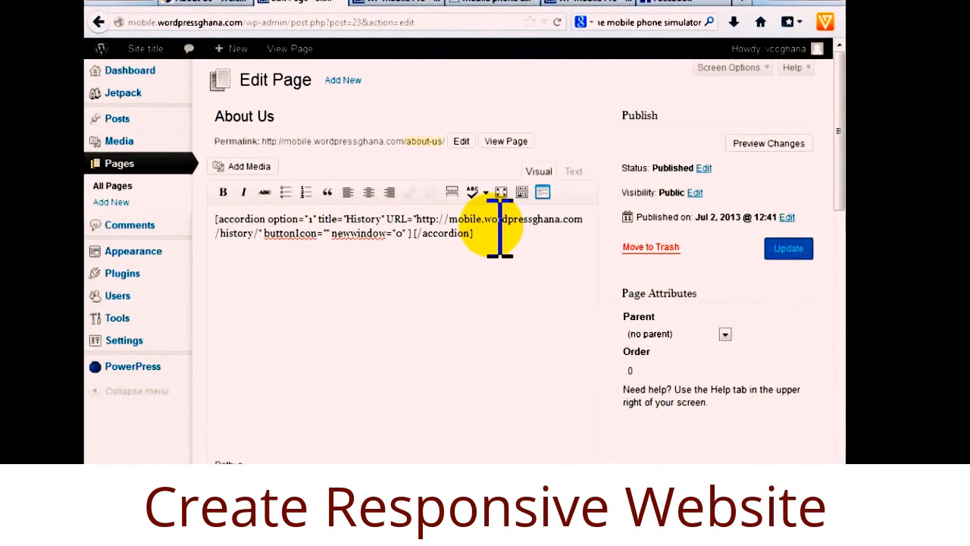
pyautogui.write('[accordion option="1" title="History" URL="http://mobile.wordpressghana.com/history/" buttonIcon="" newwindow="o" ] [/accordion]')
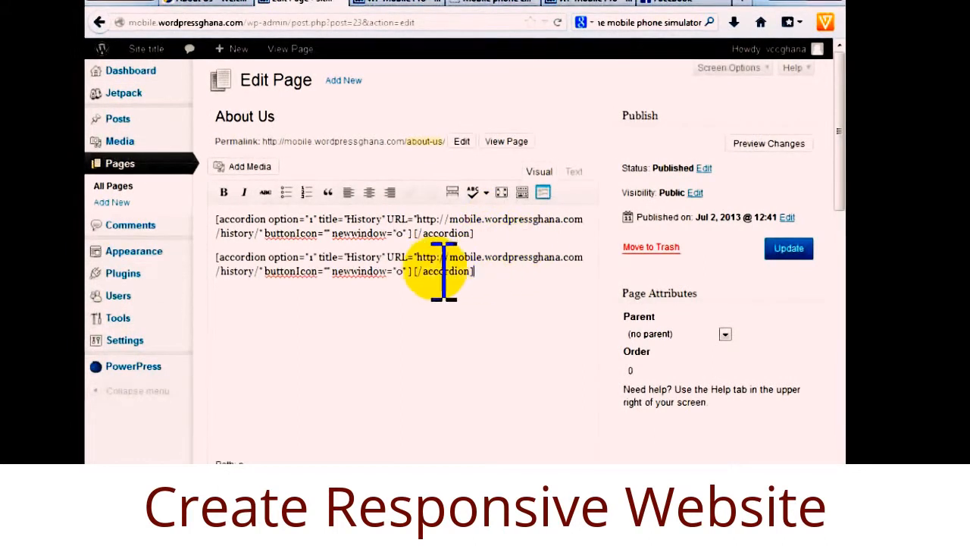
pyautogui.doubleClick(363, 258)
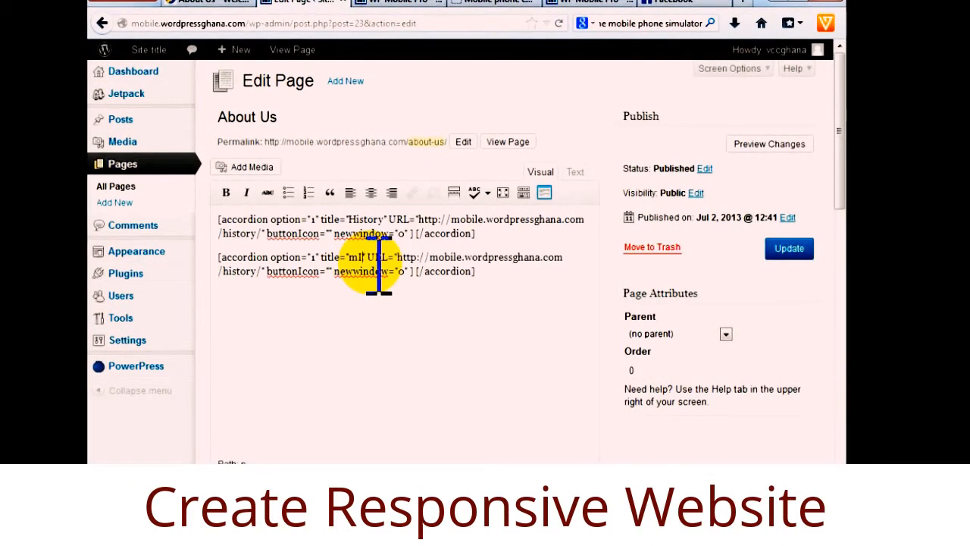
pyautogui.write('M')
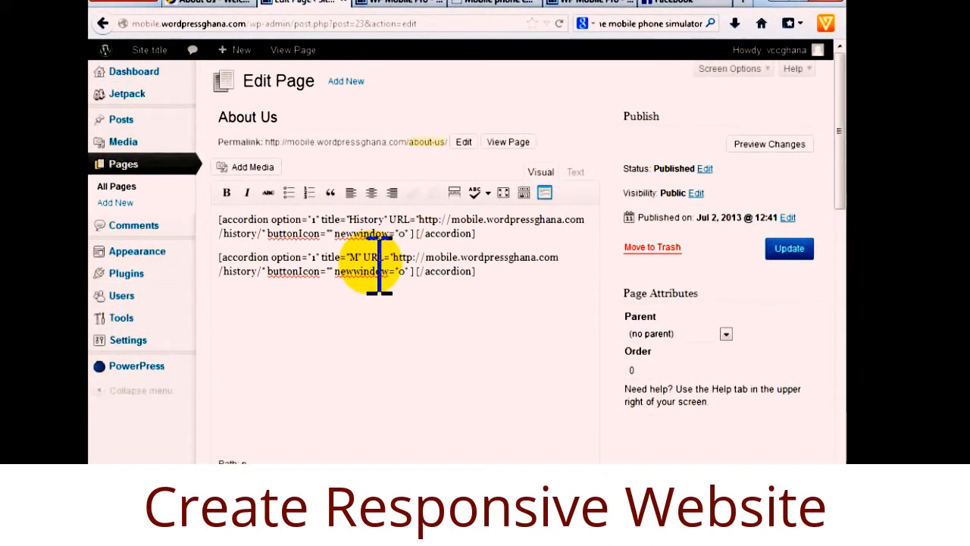
pyautogui.write('ission Statement')
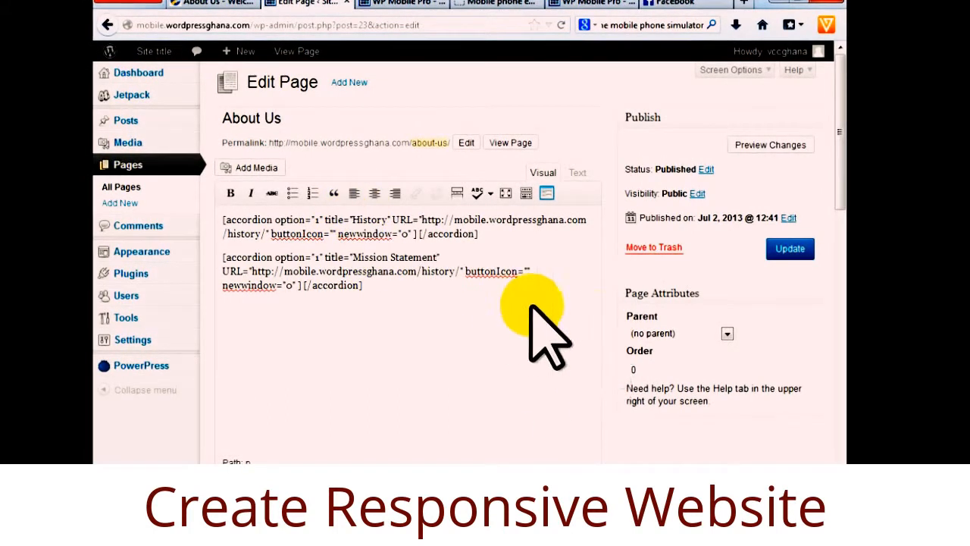
pyautogui.click(790, 248)
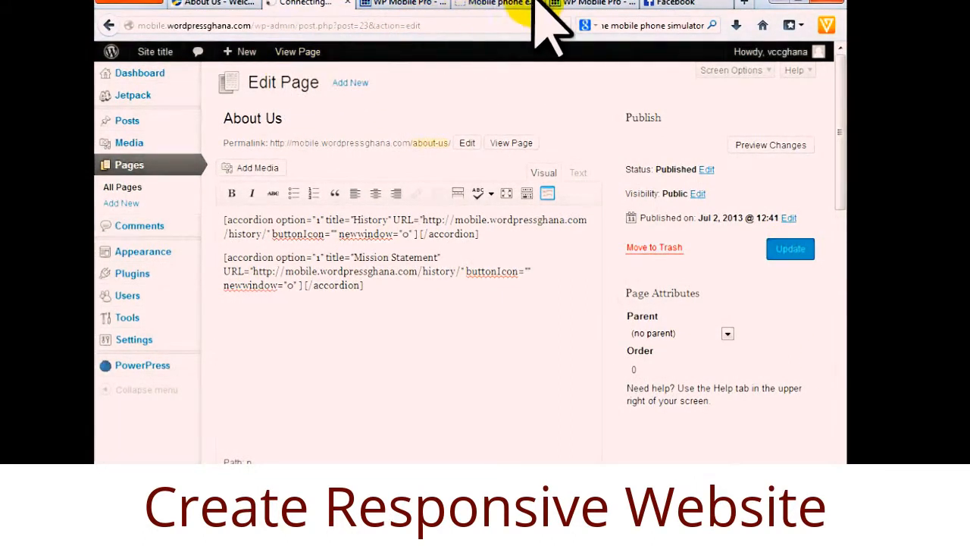
# Glance at the emulator, scroll through the WP Mobile Pro Sublime Settings, then return to About Us.
pyautogui.click(477, 3)
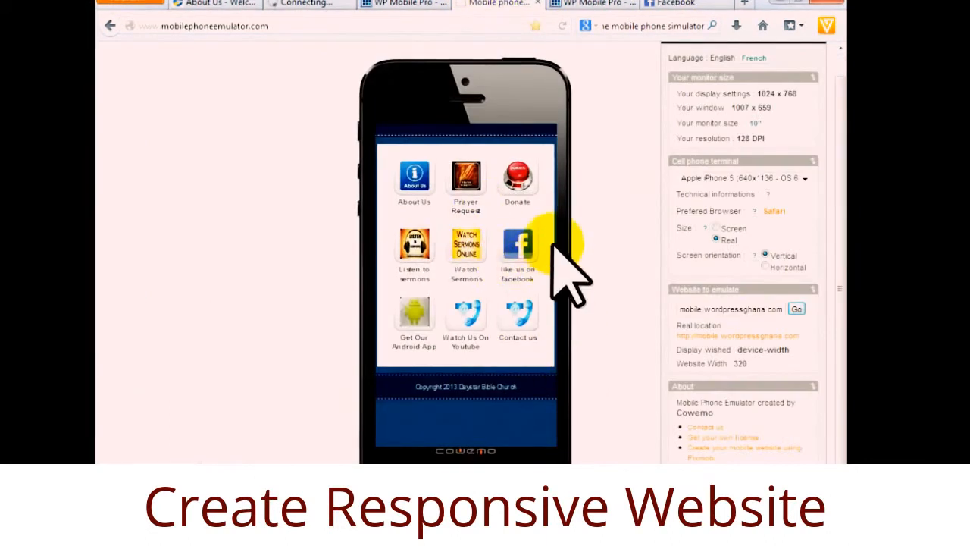
pyautogui.click(414, 4)
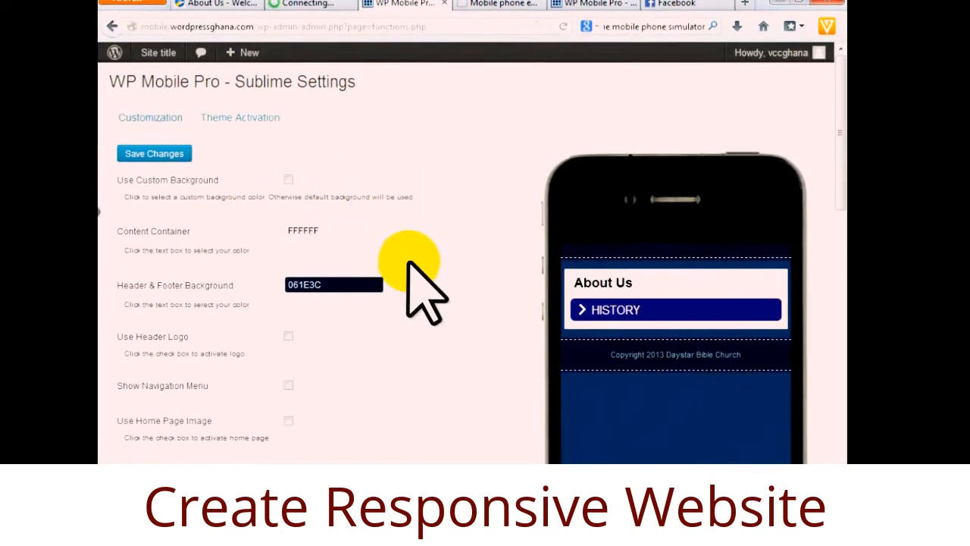
pyautogui.scroll(-2, 407, 262)
pyautogui.scroll(2, 409, 269)
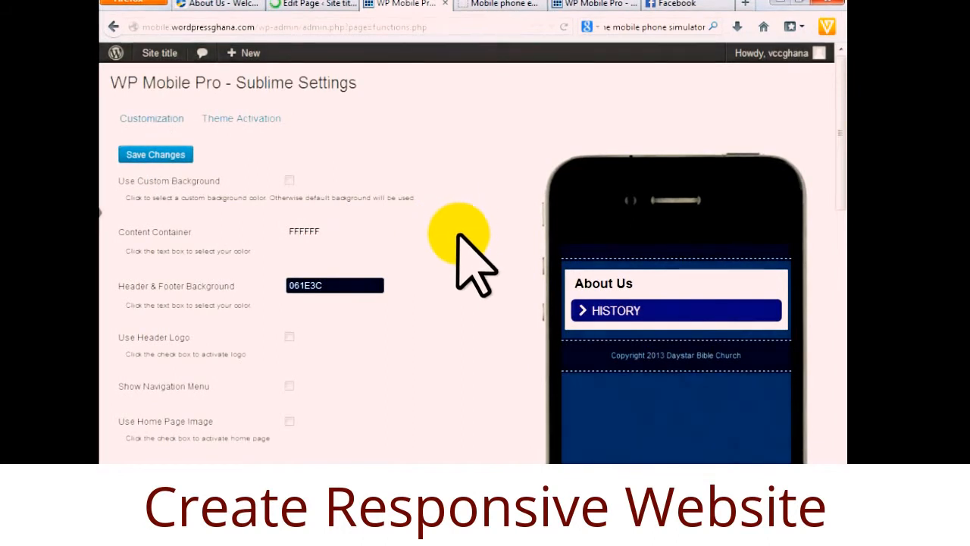
pyautogui.scroll(-5, 454, 270)
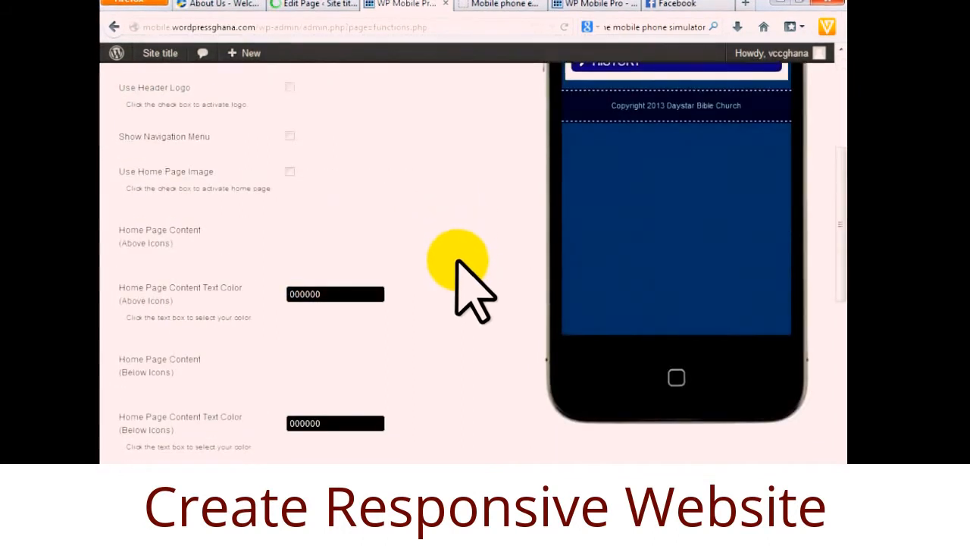
pyautogui.scroll(-1, 350, 178)
pyautogui.scroll(-1, 351, 180)
pyautogui.scroll(8, 352, 182)
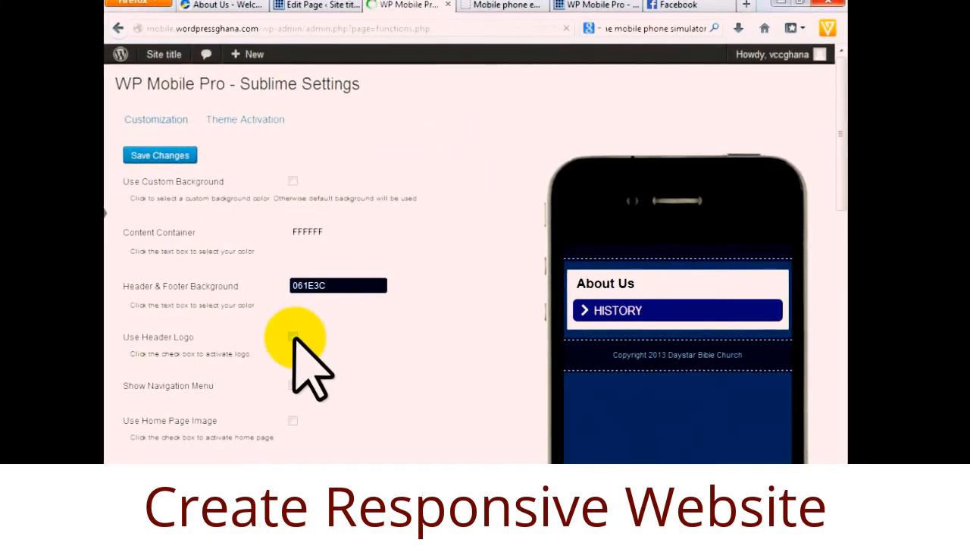
pyautogui.click(322, 5)
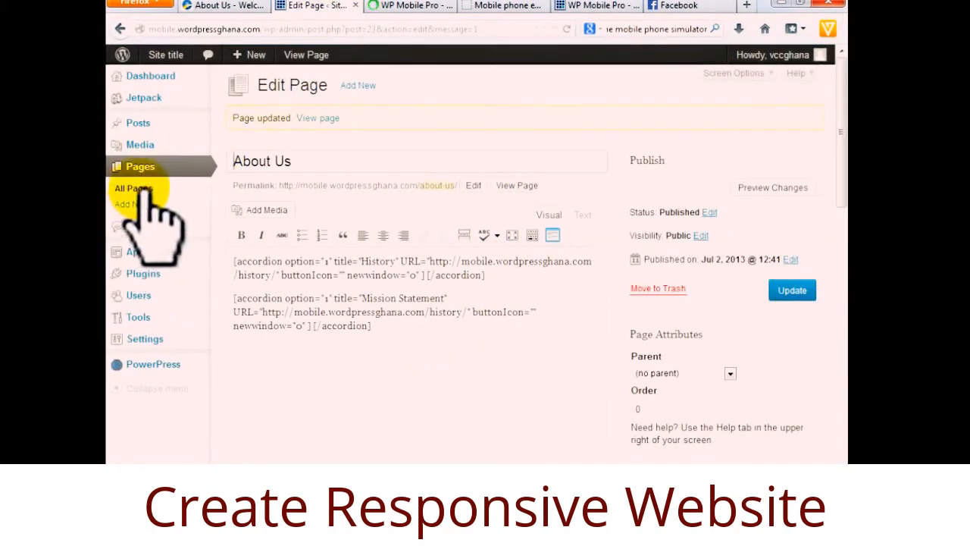
# Enable Use Header Logo in the WP Mobile Pro Sublime Settings.
pyautogui.click(386, 4)
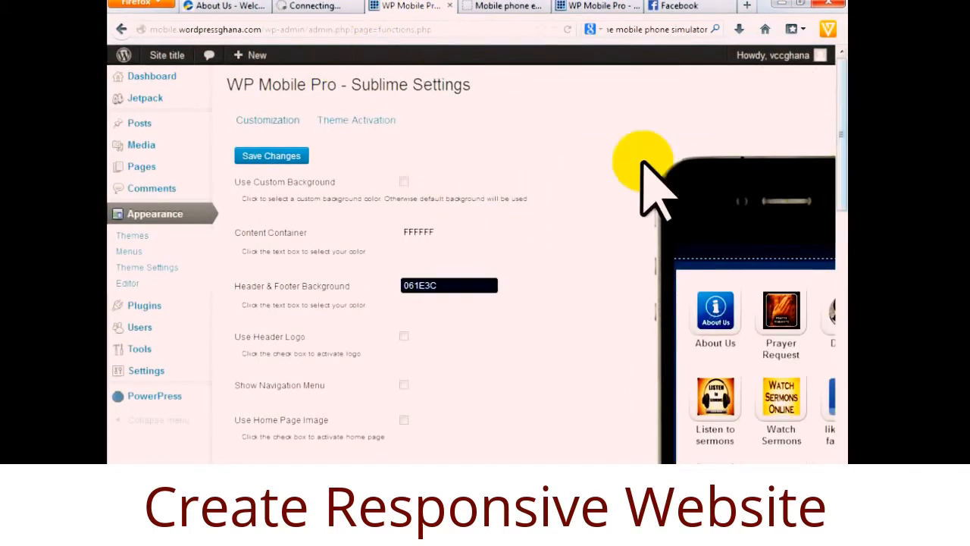
pyautogui.scroll(-2, 509, 277)
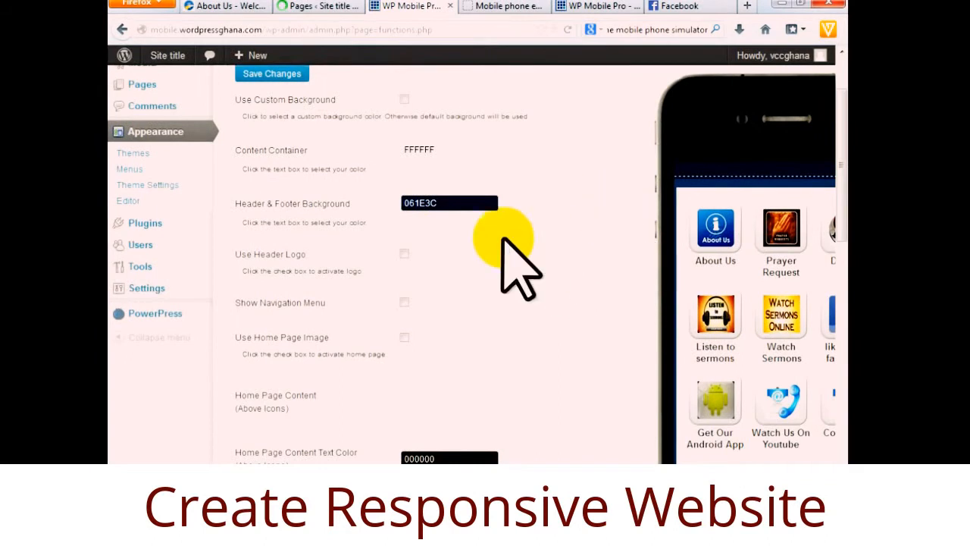
pyautogui.click(405, 255)
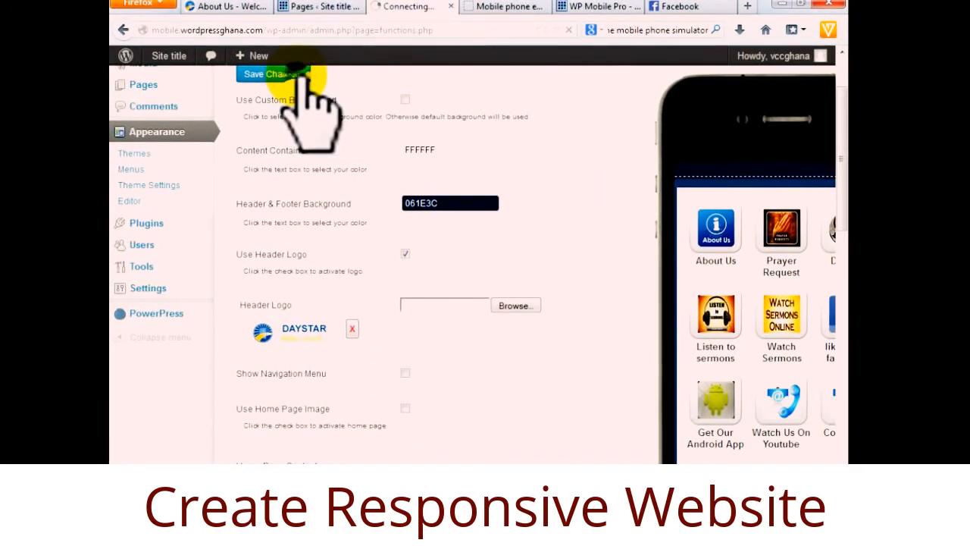
# Open the Contact us page for editing, then view the reference site's Sublime Settings with header colour 3A61B0.
pyautogui.click(314, 8)
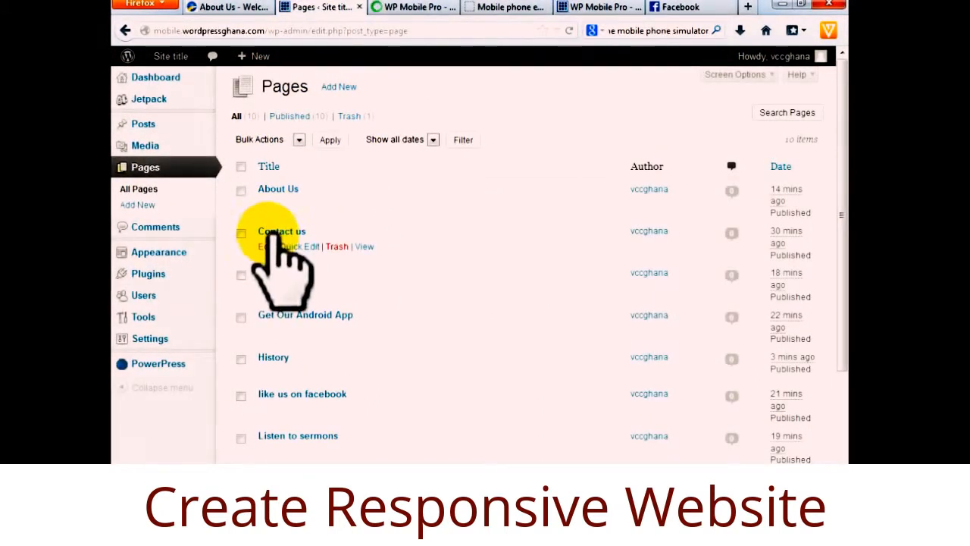
pyautogui.click(266, 247)
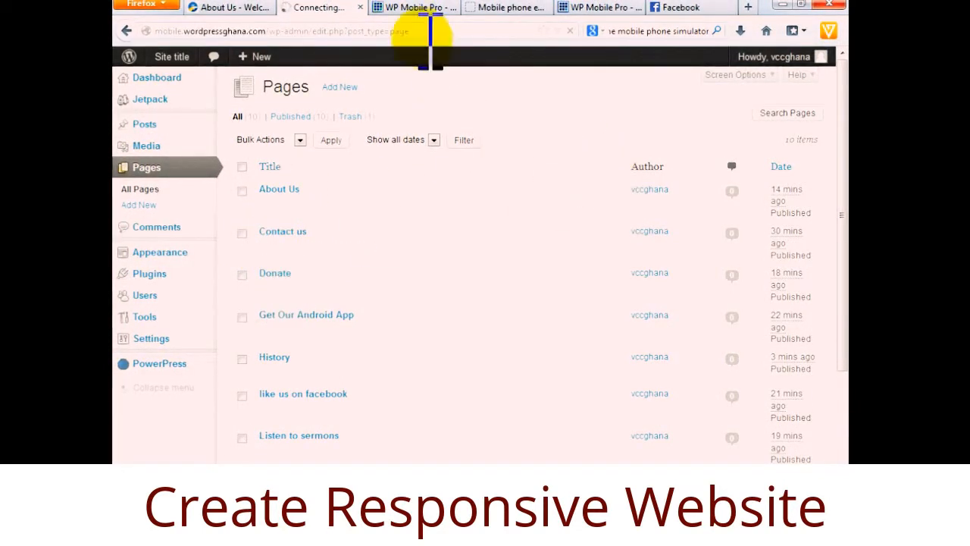
pyautogui.click(401, 8)
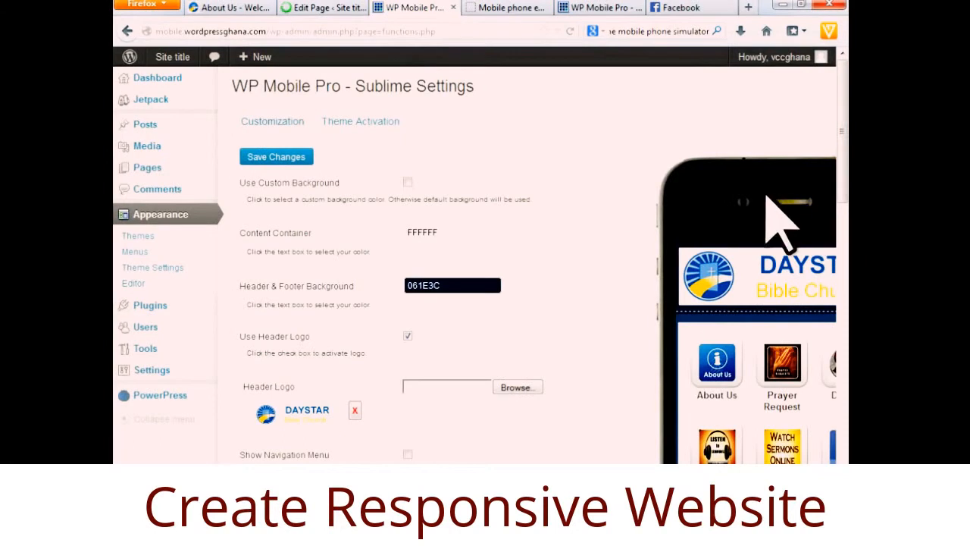
pyautogui.click(600, 9)
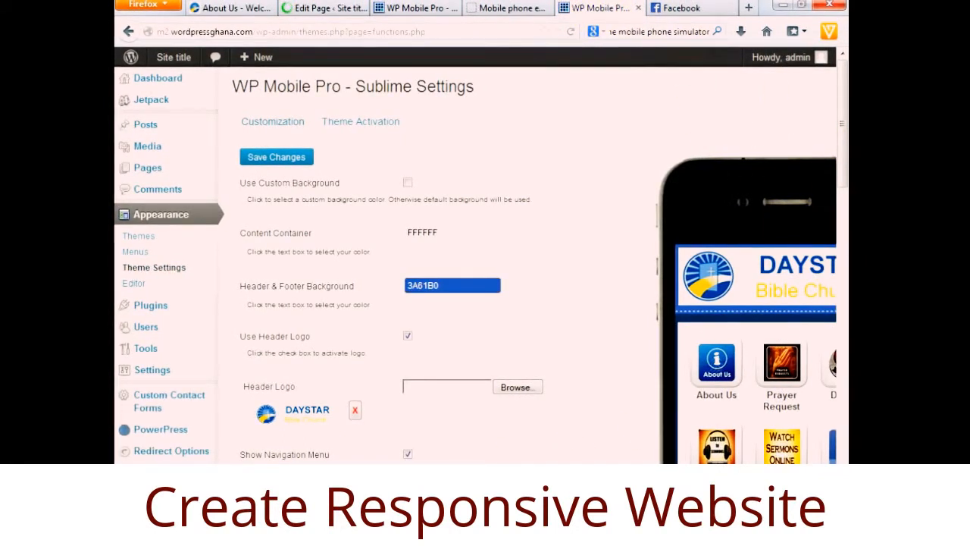
# Scroll the reference site's phone preview to its Contact Us form, then dismiss the Windows colour-scheme prompt.
pyautogui.hscroll(3, 476, 265)
pyautogui.moveTo(790, 277); pyautogui.dragTo(794, 345)
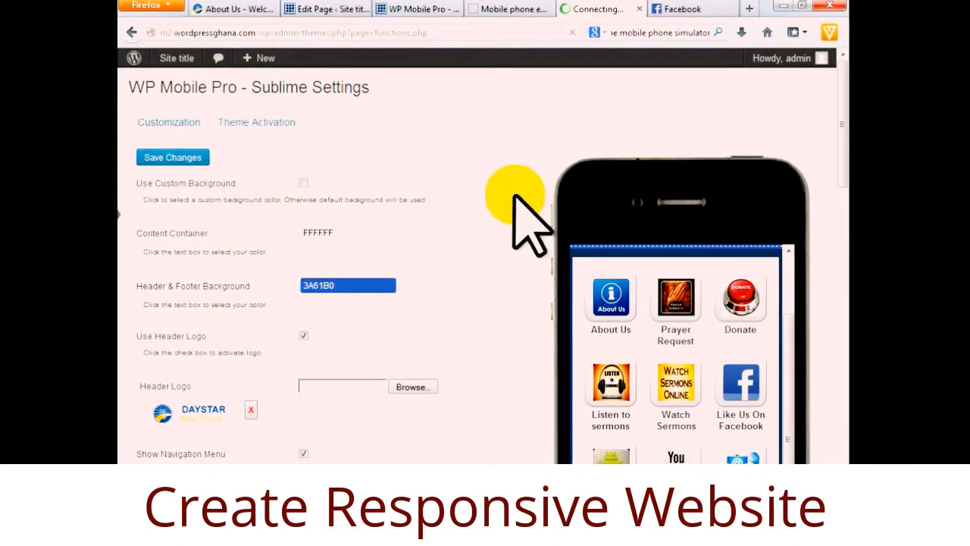
pyautogui.moveTo(788, 289); pyautogui.dragTo(795, 398)
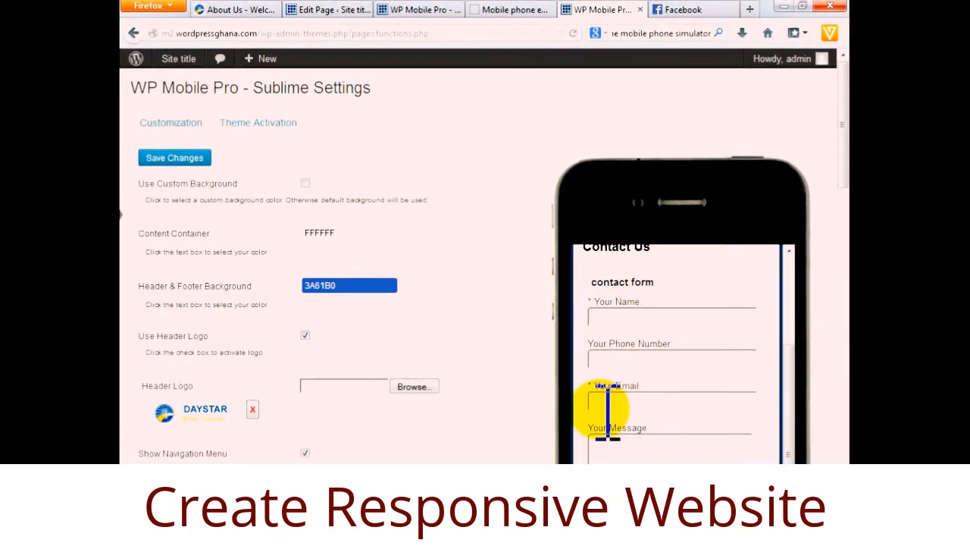
pyautogui.moveTo(837, 156); pyautogui.dragTo(837, 238)
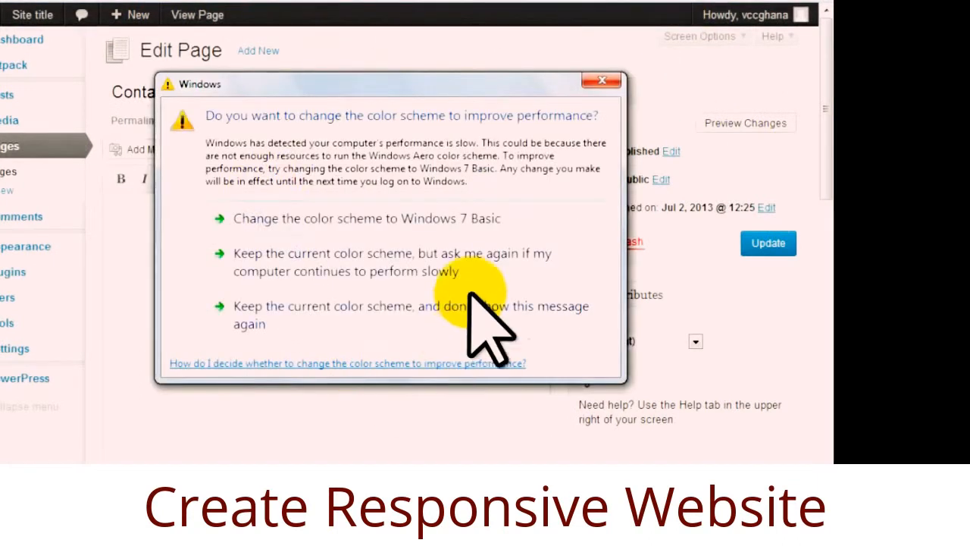
pyautogui.click(600, 82)
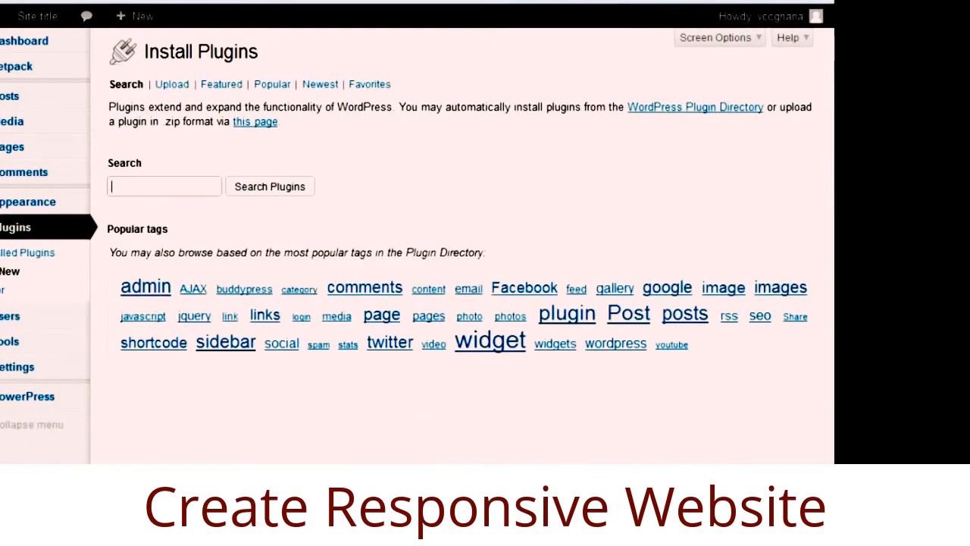
# Copy 'Custom Contact Forms' from the Notepad notes and paste it into the plugin search.
pyautogui.click(511, 447)
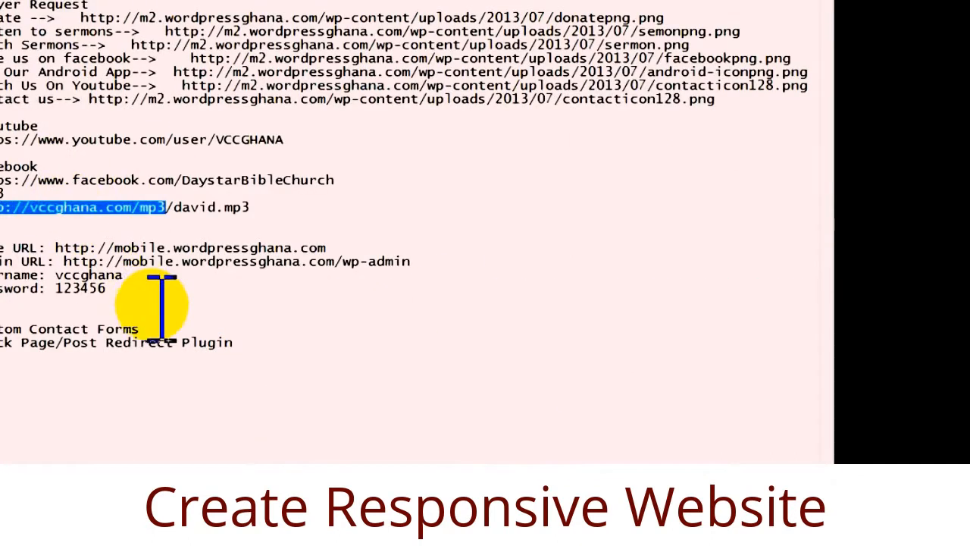
pyautogui.moveTo(140, 328); pyautogui.dragTo(1, 329)
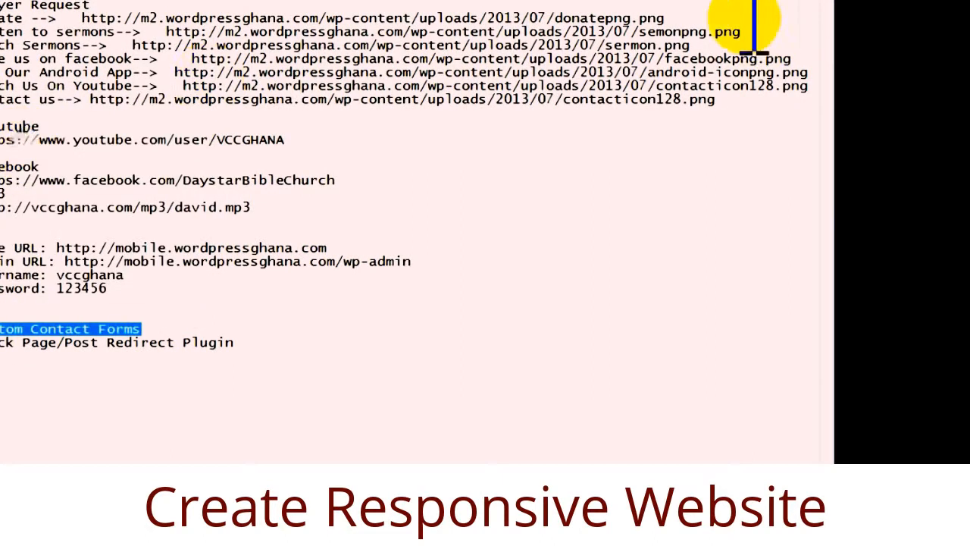
pyautogui.hotkey('alt', 'Tab')
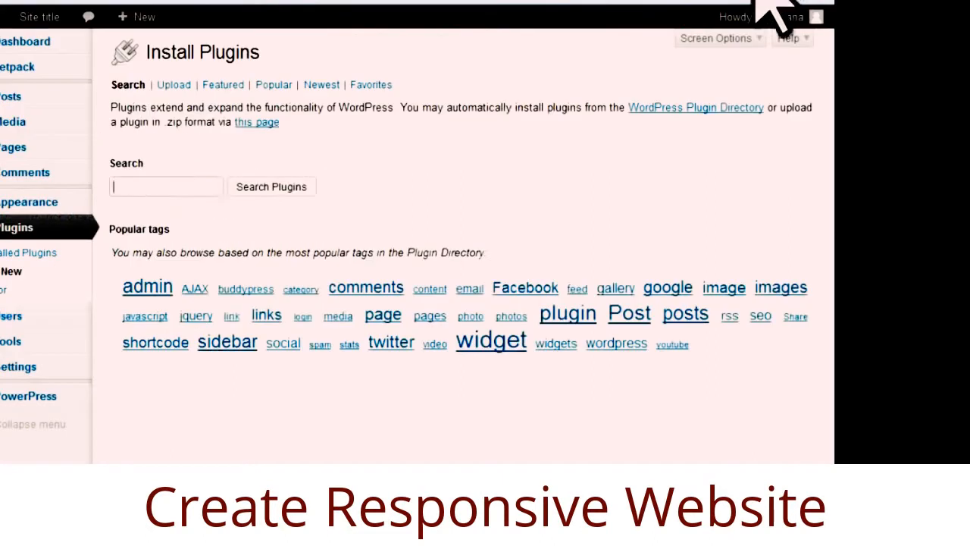
pyautogui.rightClick(161, 187)
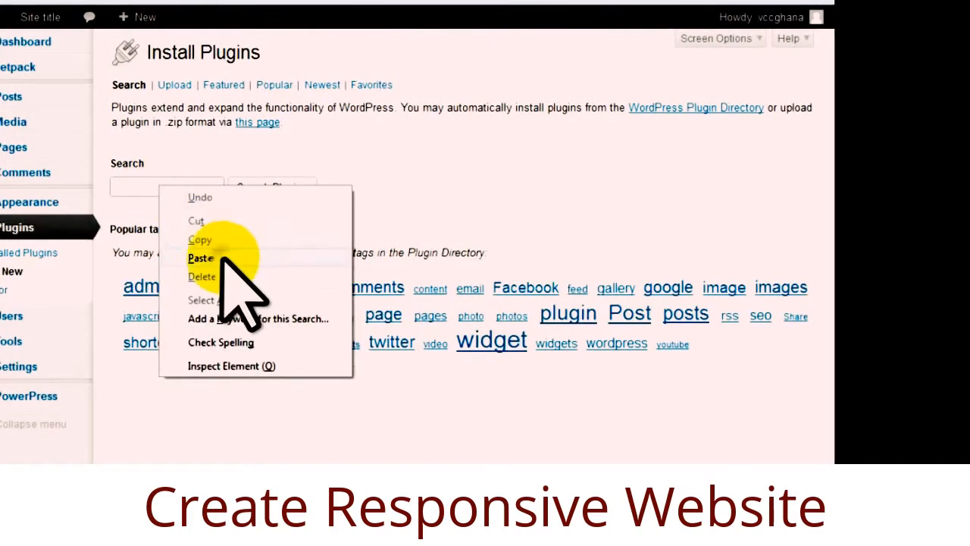
pyautogui.click(226, 257)
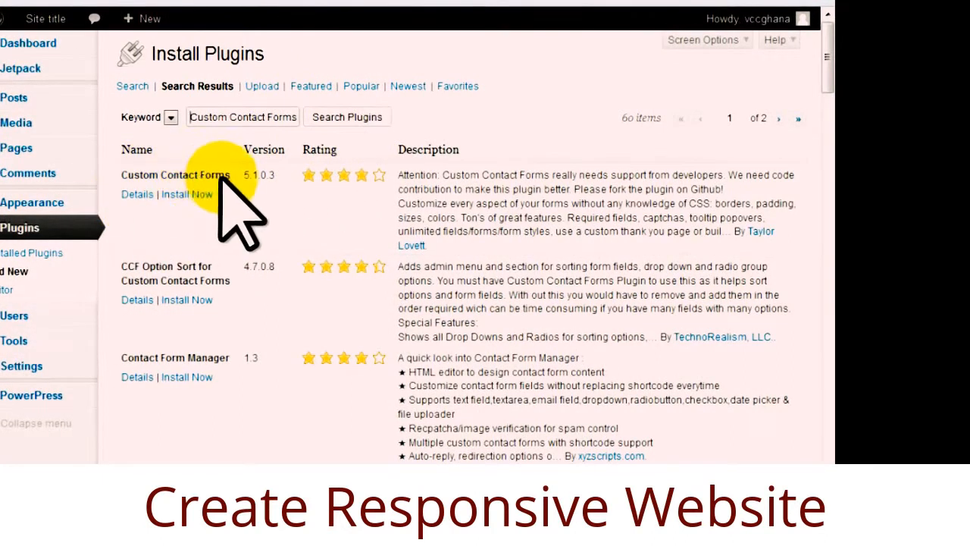
# Install the Custom Contact Forms plugin, confirm, and activate it.
pyautogui.click(187, 194)
pyautogui.click(382, 241)
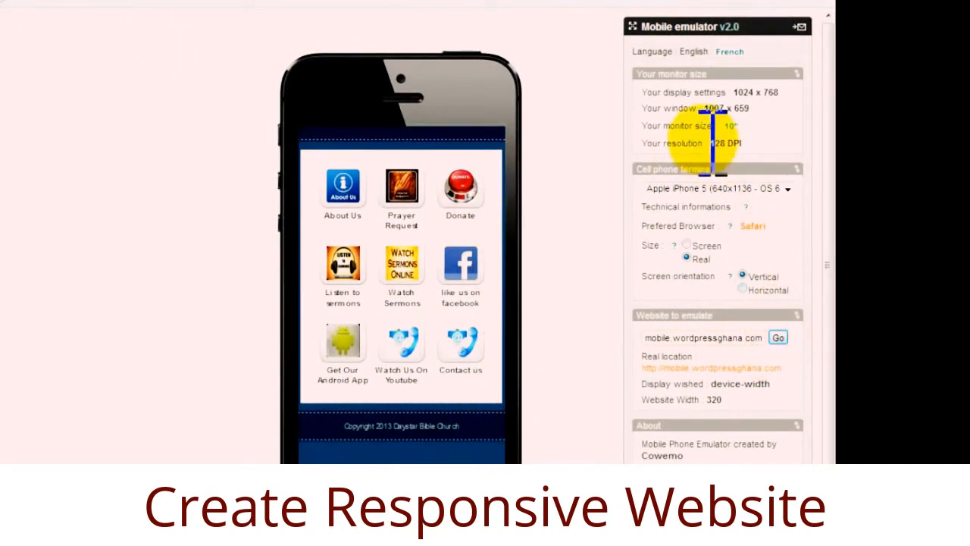
pyautogui.click(779, 338)
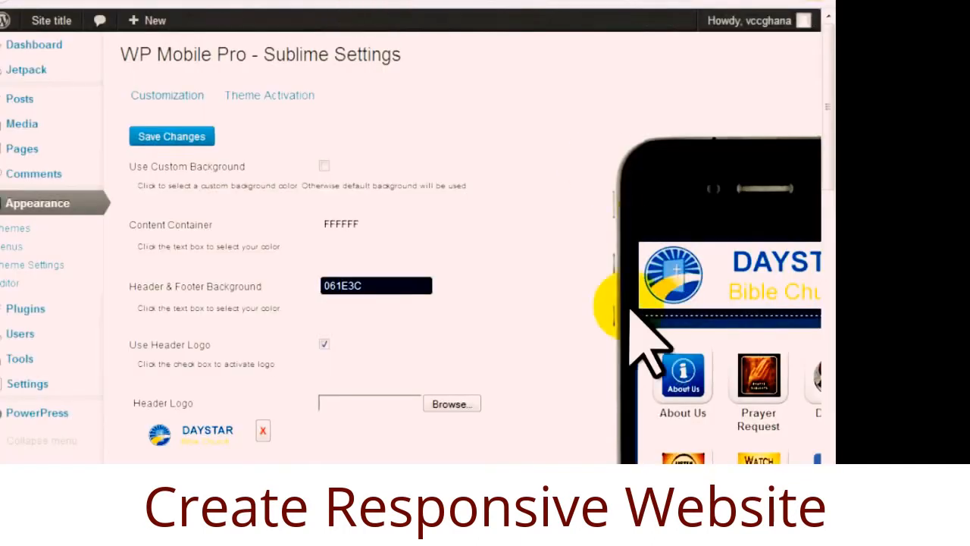
pyautogui.moveTo(197, 471); pyautogui.dragTo(305, 471)
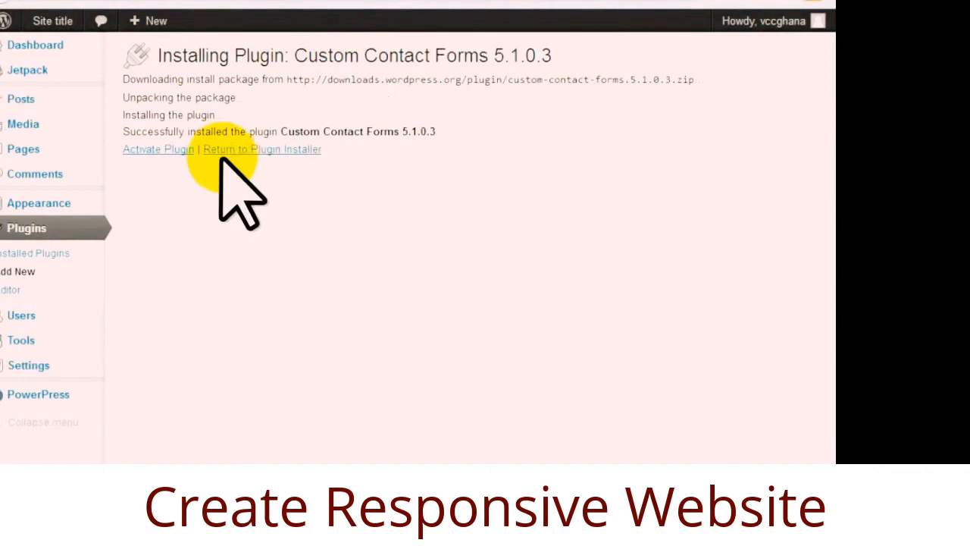
pyautogui.click(176, 151)
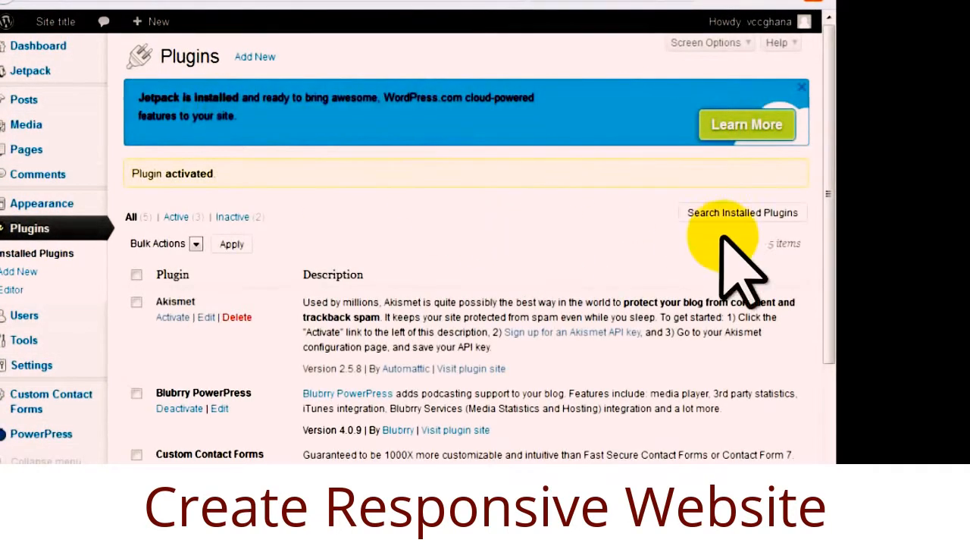
# Check the installed plugins list, then view the mobile site in the phone emulator.
pyautogui.moveTo(831, 182); pyautogui.dragTo(831, 209)
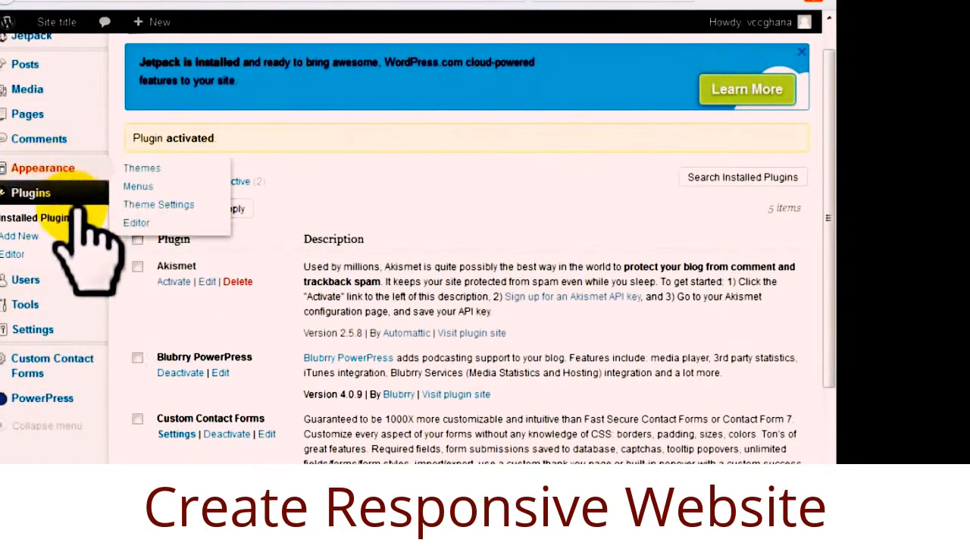
pyautogui.moveTo(81, 328)
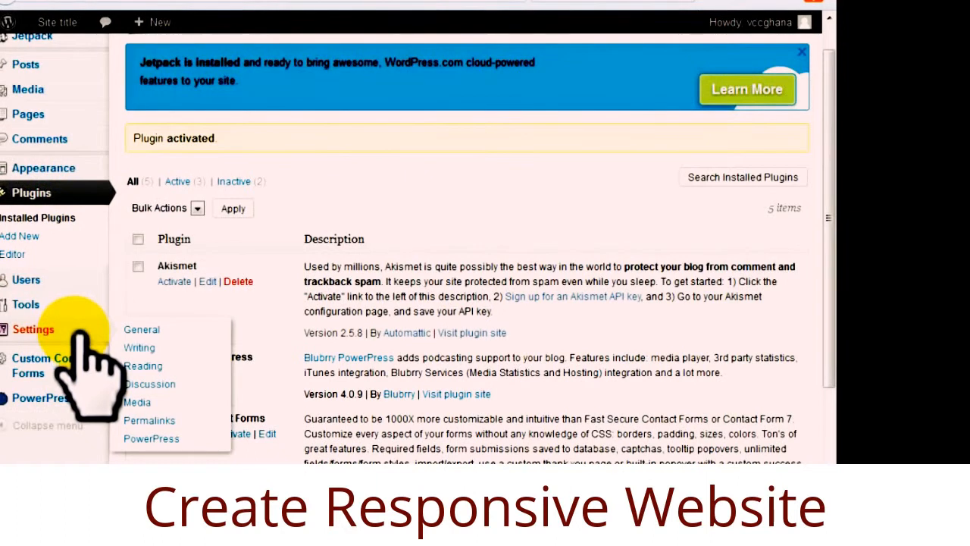
pyautogui.moveTo(81, 373)
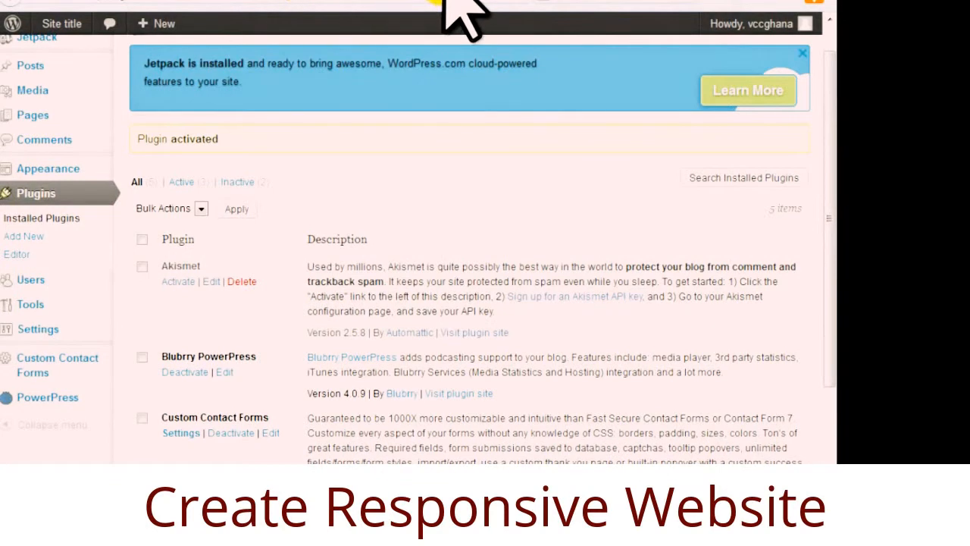
pyautogui.click(444, 0)
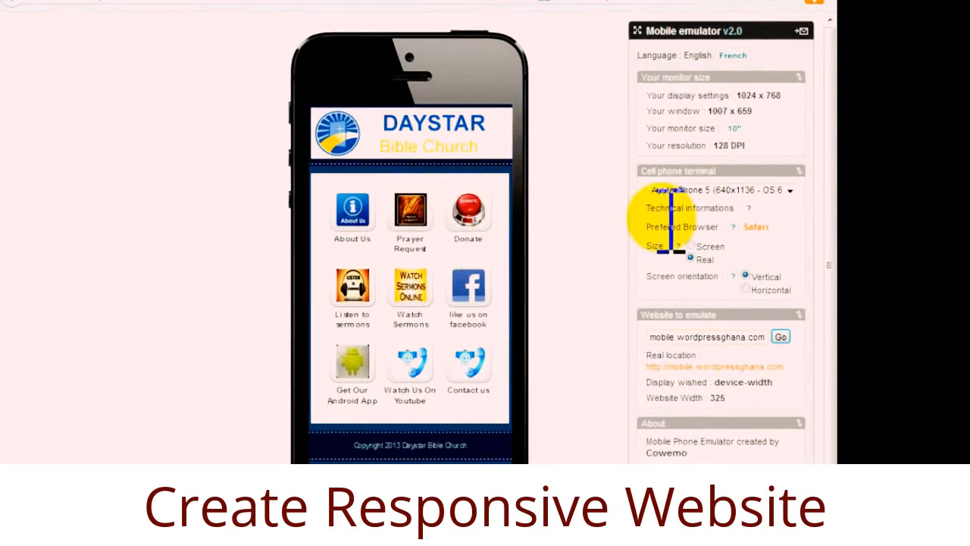
# Switch the emulated phone from BlackBerry 8900 Curve to Apple iPhone 4 (640x960).
pyautogui.click(791, 191)
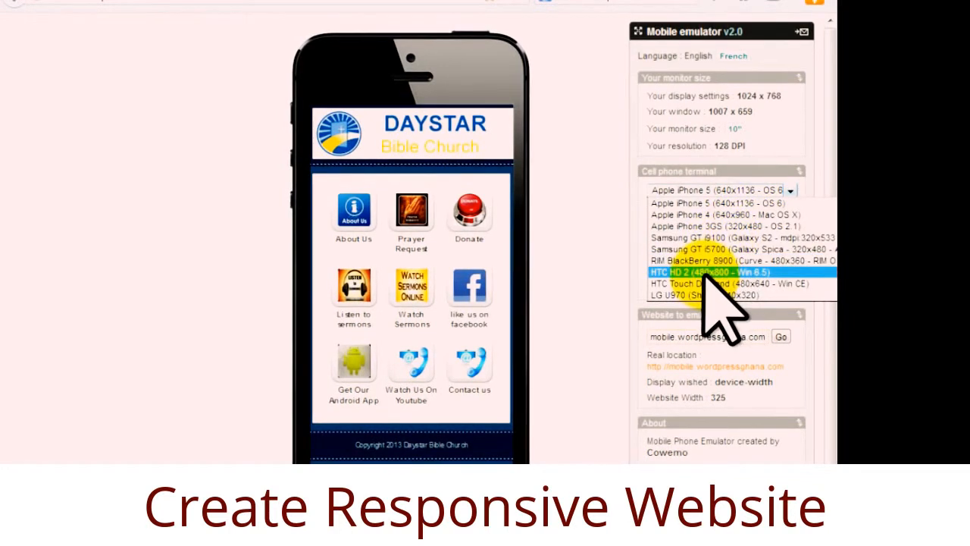
pyautogui.click(712, 261)
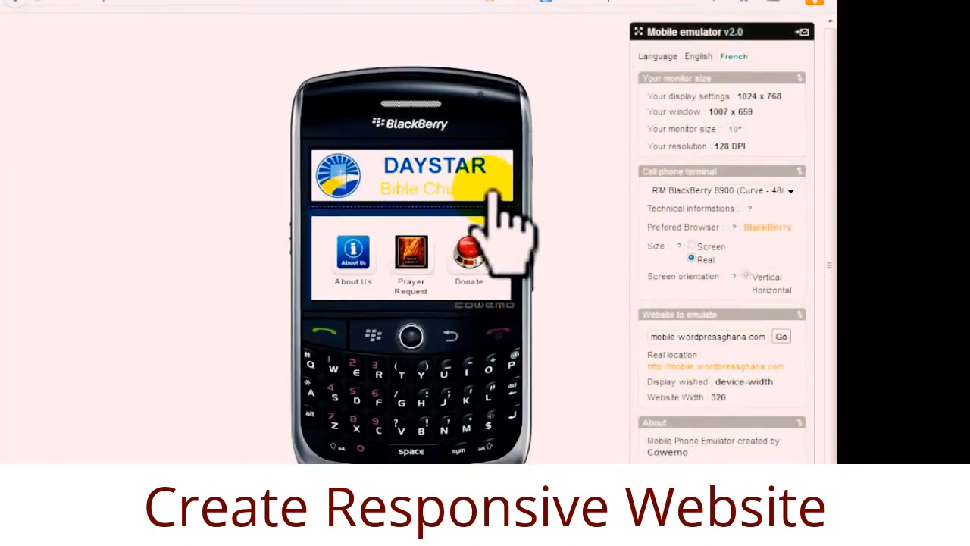
pyautogui.moveTo(519, 188); pyautogui.dragTo(515, 167)
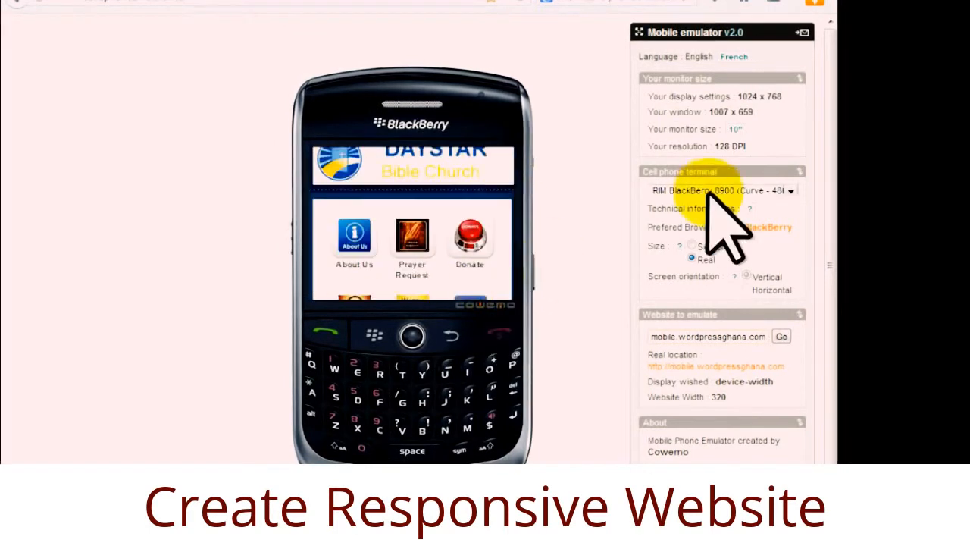
pyautogui.click(790, 190)
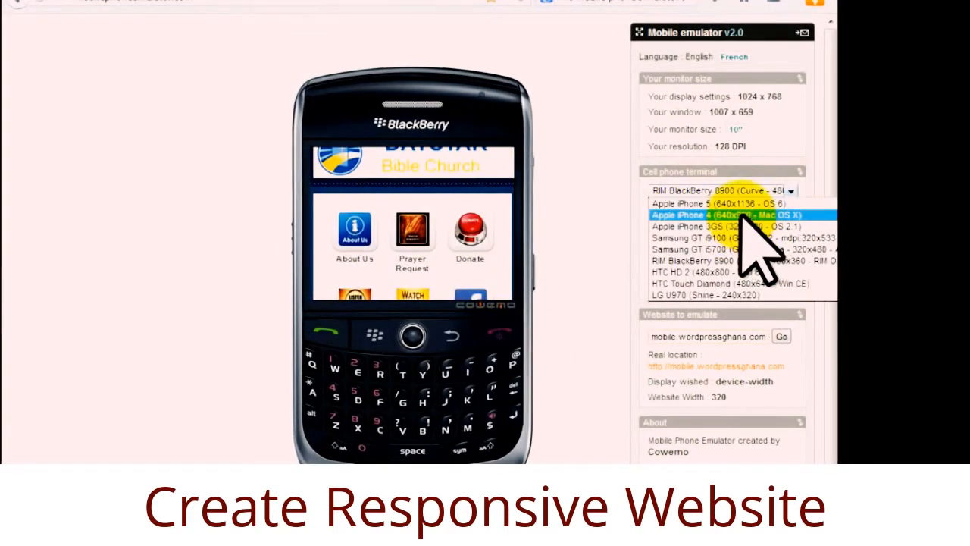
pyautogui.click(743, 215)
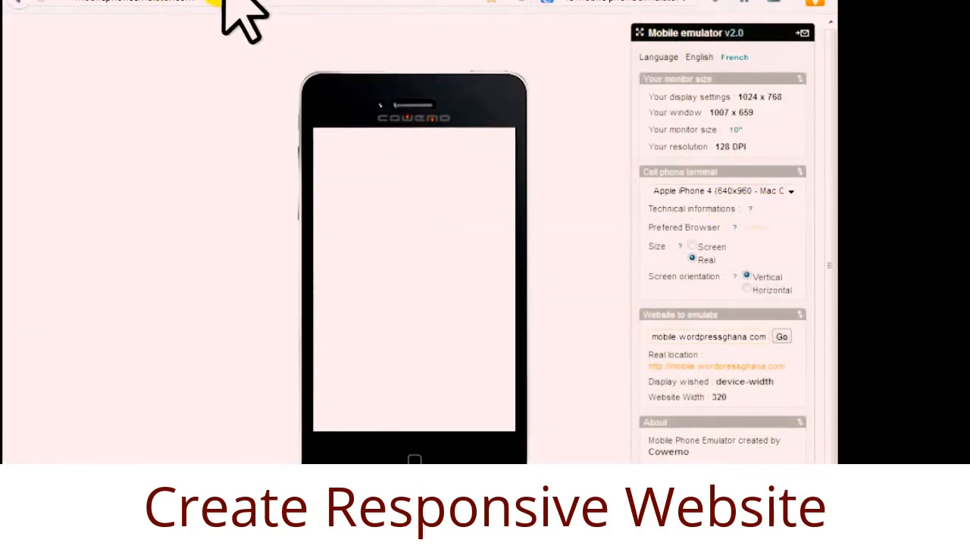
pyautogui.click(226, 0)
# Scroll through the Custom Contact Forms page and back up to the Create A Form section.
pyautogui.scroll(-10, 503, 241)
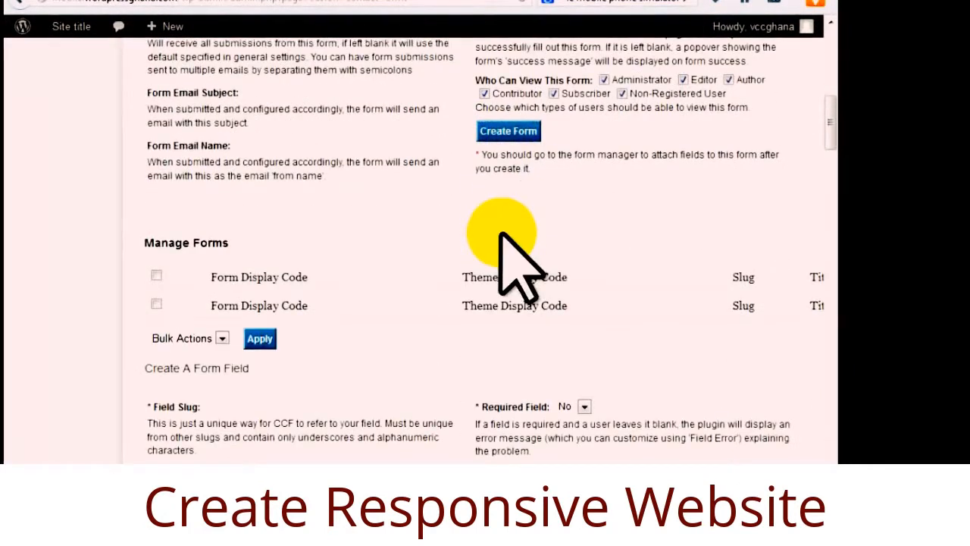
pyautogui.scroll(-5, 502, 235)
pyautogui.scroll(-2, 502, 236)
pyautogui.scroll(7, 502, 242)
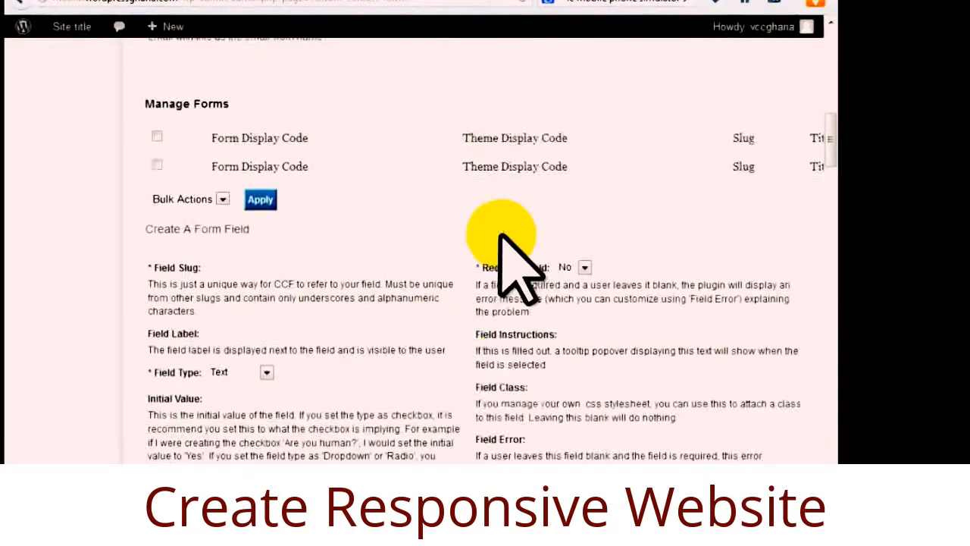
pyautogui.scroll(-7, 502, 250)
pyautogui.scroll(-10, 515, 288)
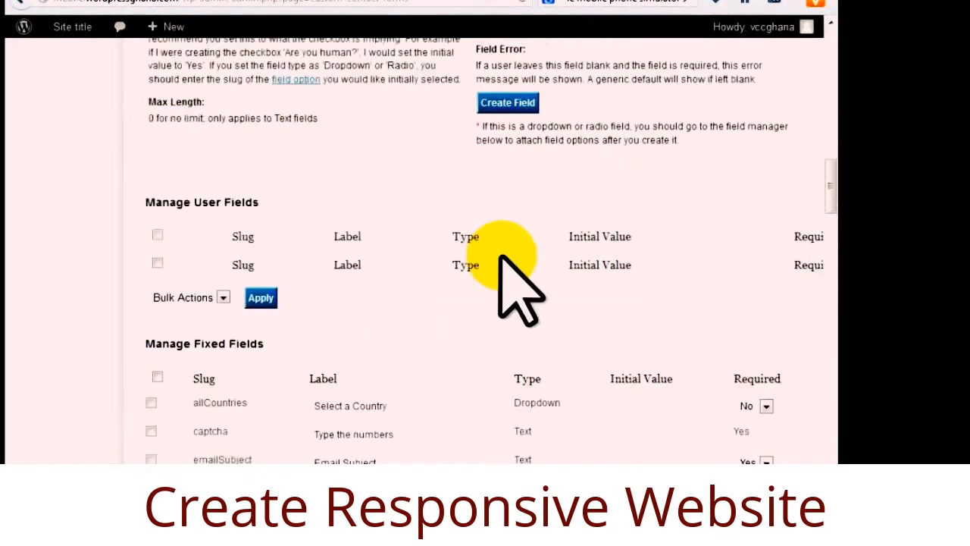
pyautogui.scroll(20, 515, 288)
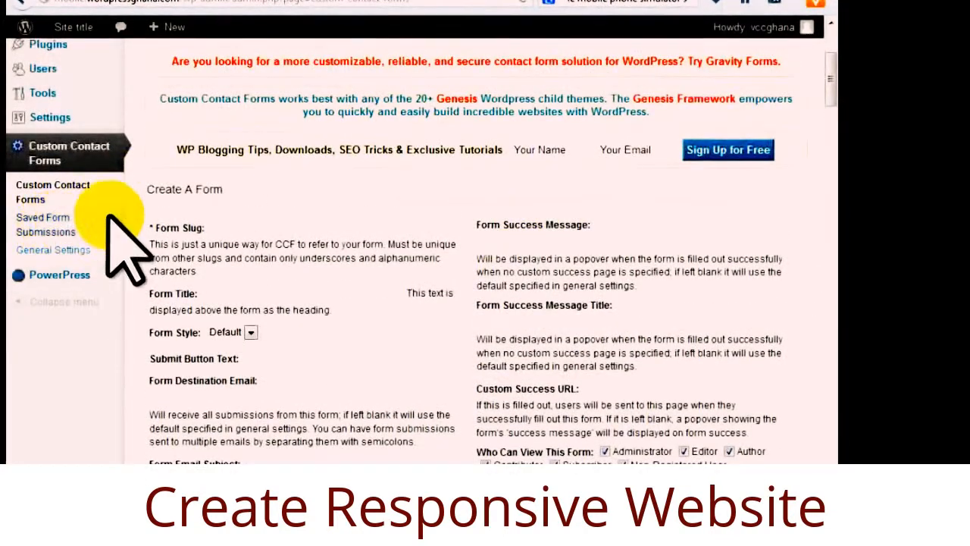
pyautogui.scroll(3, 385, 261)
pyautogui.scroll(1, 371, 265)
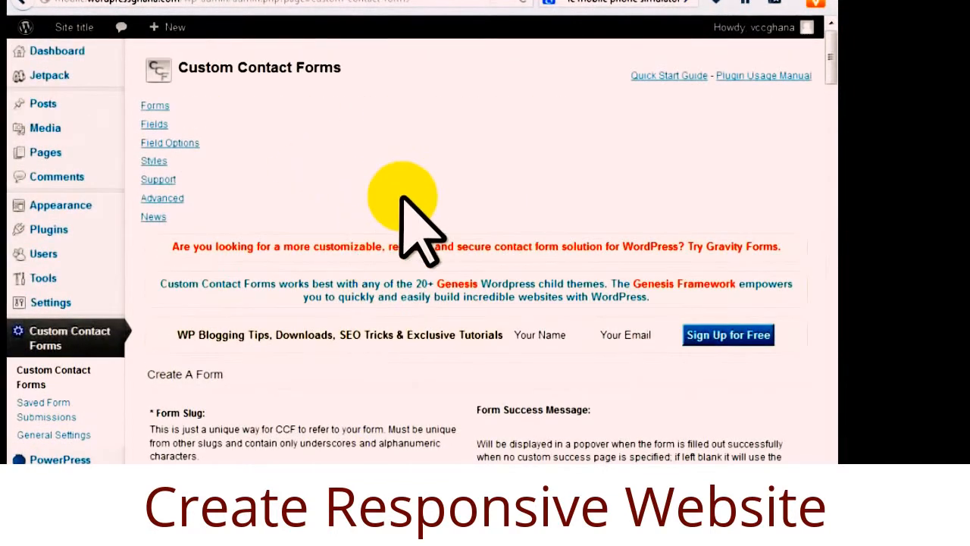
pyautogui.moveTo(832, 62)
pyautogui.mouseDown()
pyautogui.moveTo(831, 140)
pyautogui.moveTo(831, 61)
pyautogui.mouseUp()
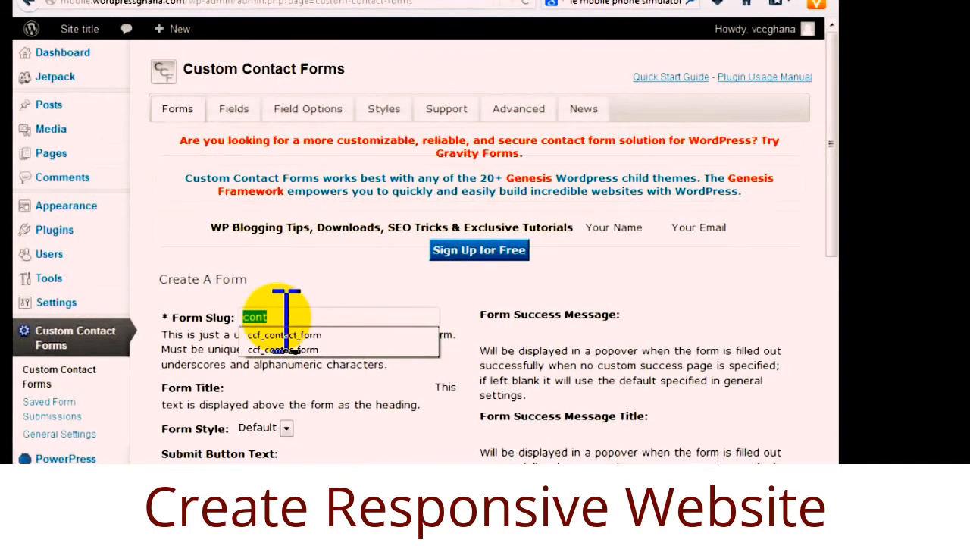
# Enter the form slug, title 'contact form' and 'Send Message' as the submit button text.
pyautogui.write('peter')
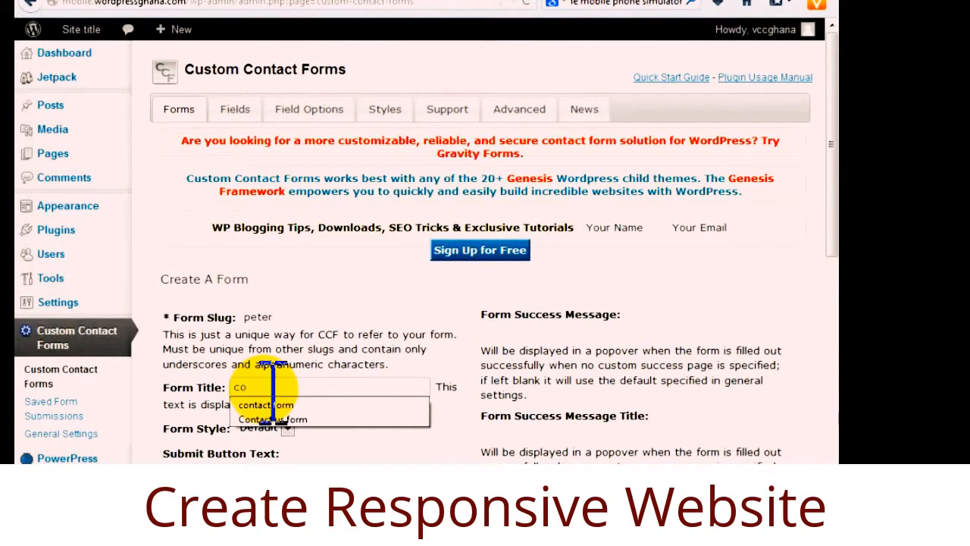
pyautogui.write('co')
pyautogui.click(282, 406)
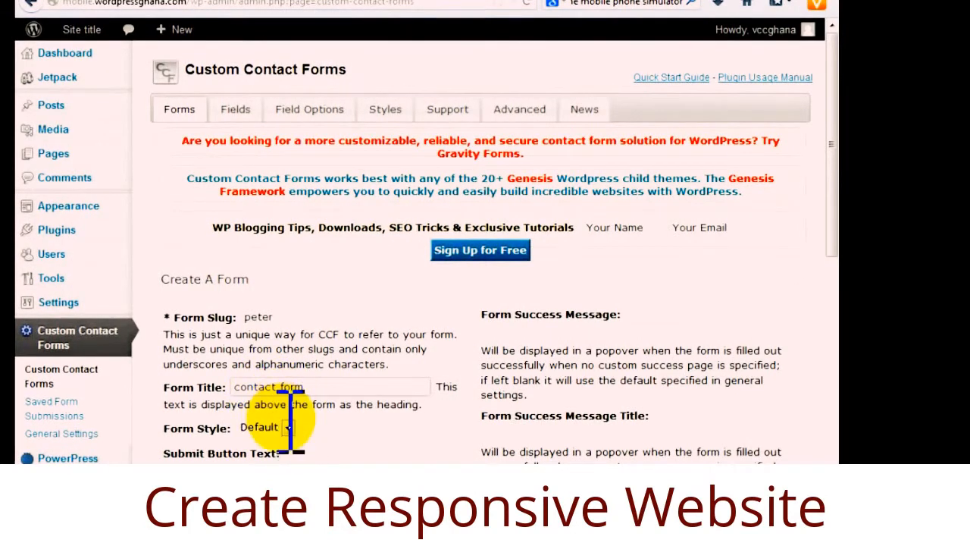
pyautogui.scroll(-3, 288, 418)
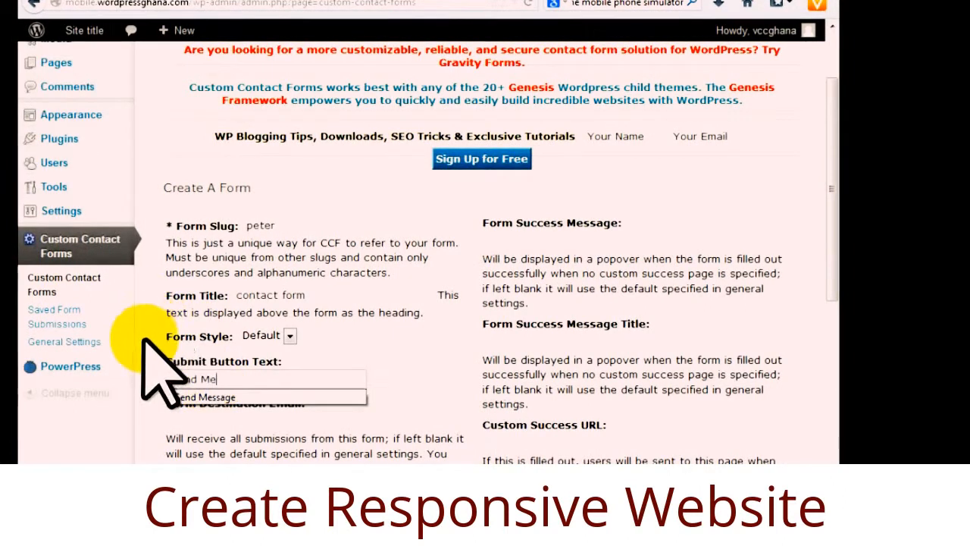
pyautogui.click(189, 397)
# Dismiss the Windows colour scheme prompt and create the new contact form.
pyautogui.scroll(-2, 381, 402)
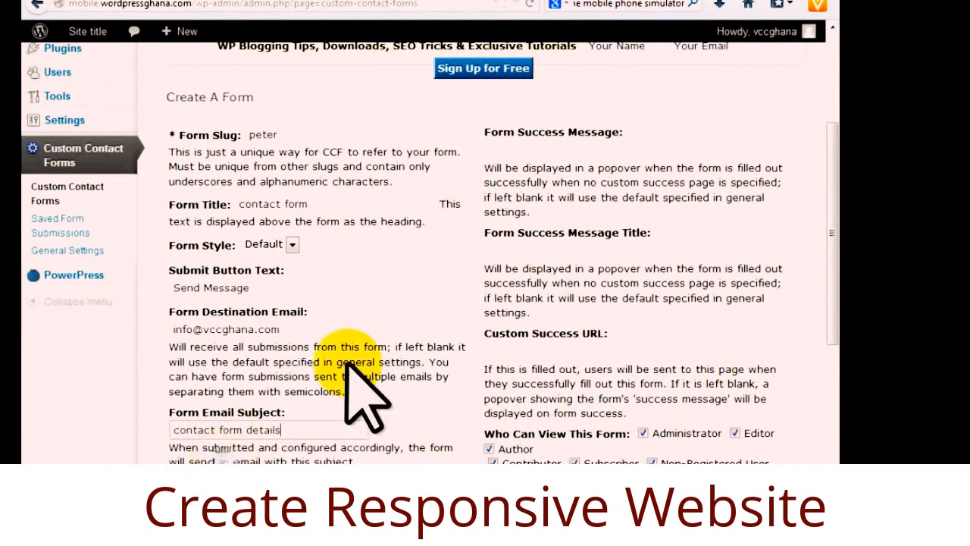
pyautogui.scroll(-3, 368, 400)
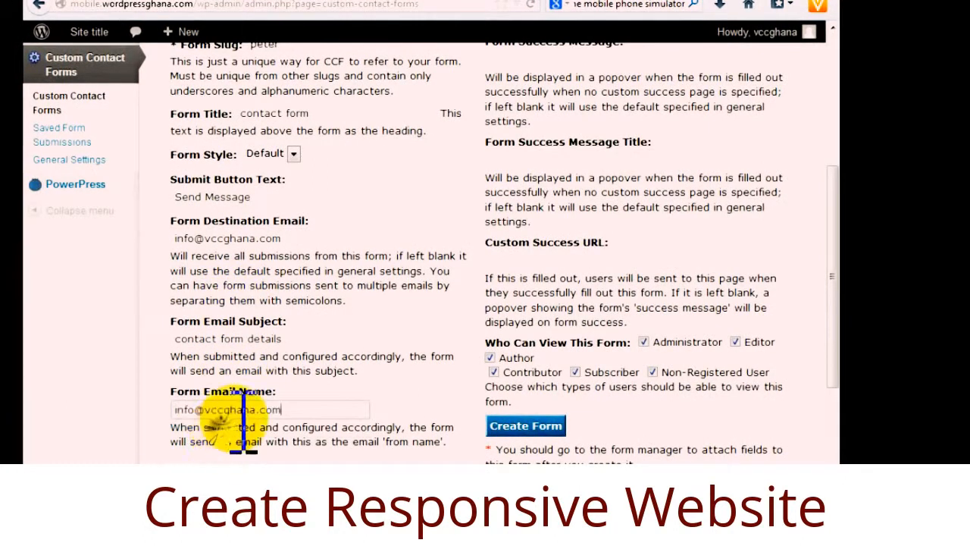
pyautogui.scroll(6, 444, 357)
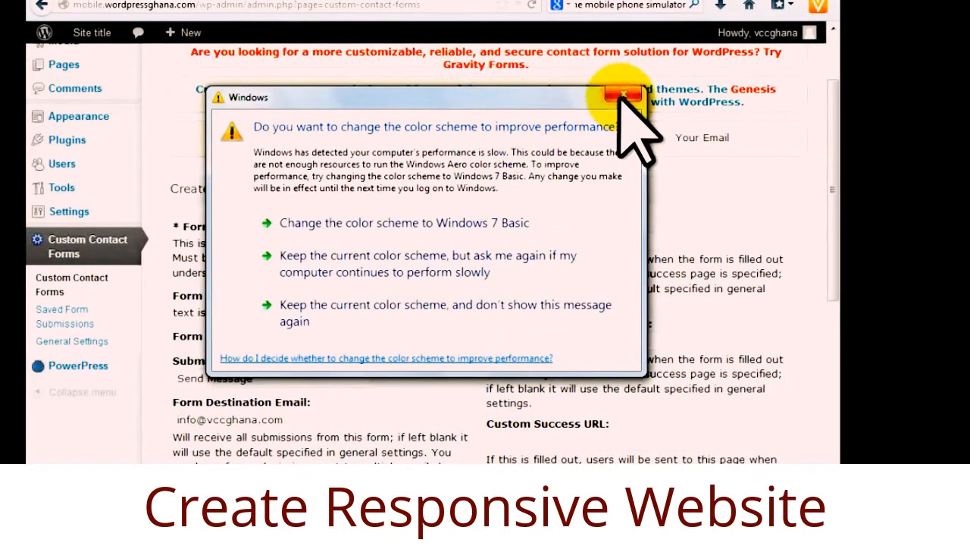
pyautogui.click(623, 97)
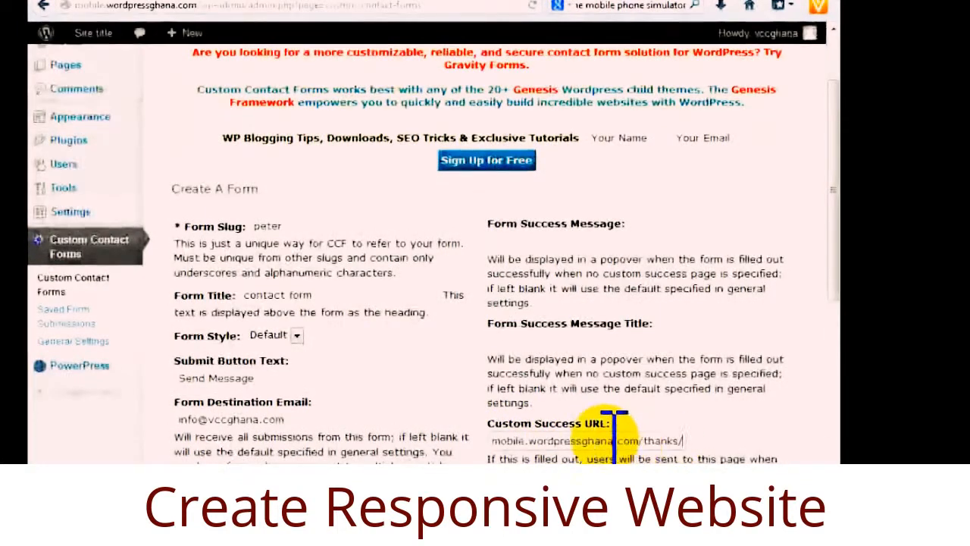
pyautogui.scroll(-3, 614, 425)
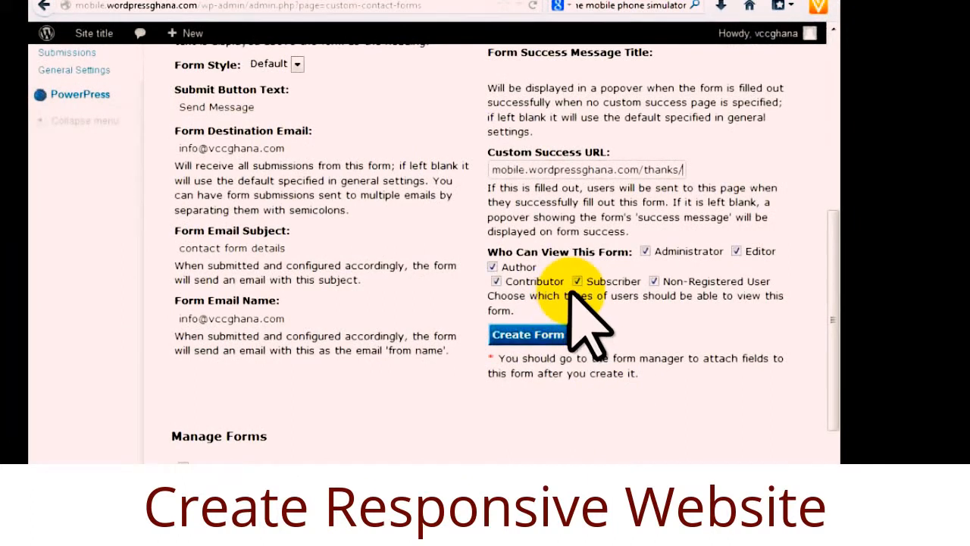
pyautogui.scroll(1, 613, 338)
pyautogui.click(535, 425)
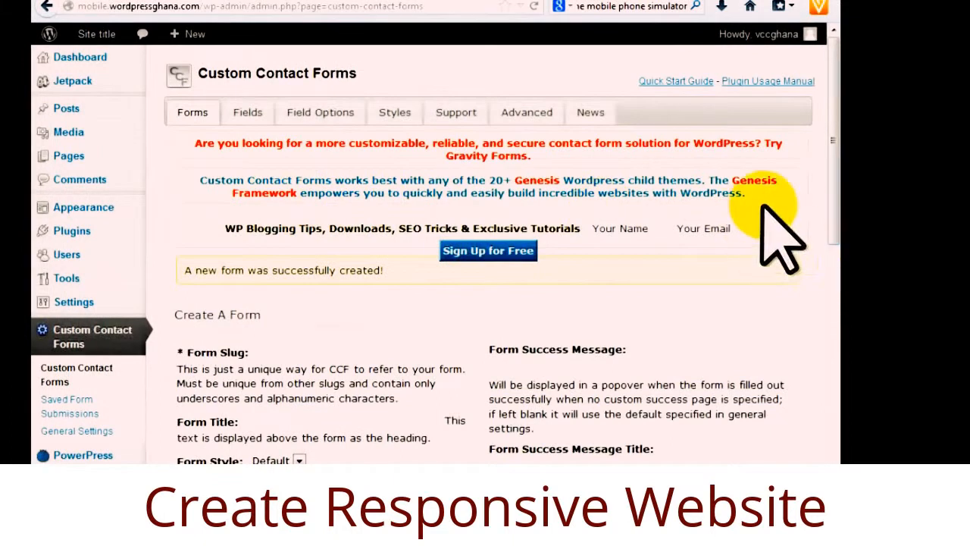
# Expand the new contact form's Options in Manage Forms and scroll down to Add A Field.
pyautogui.moveTo(835, 195); pyautogui.dragTo(833, 424)
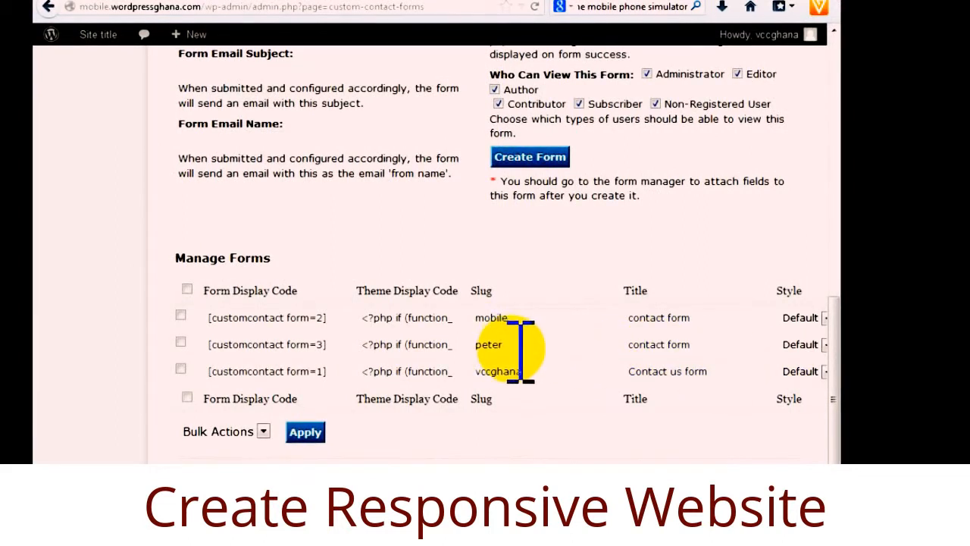
pyautogui.moveTo(470, 500); pyautogui.dragTo(617, 501)
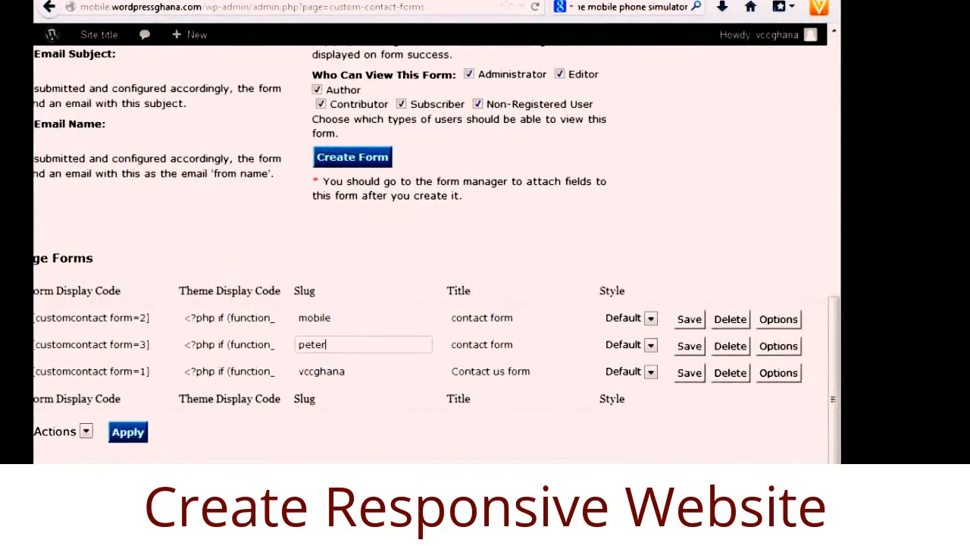
pyautogui.click(778, 347)
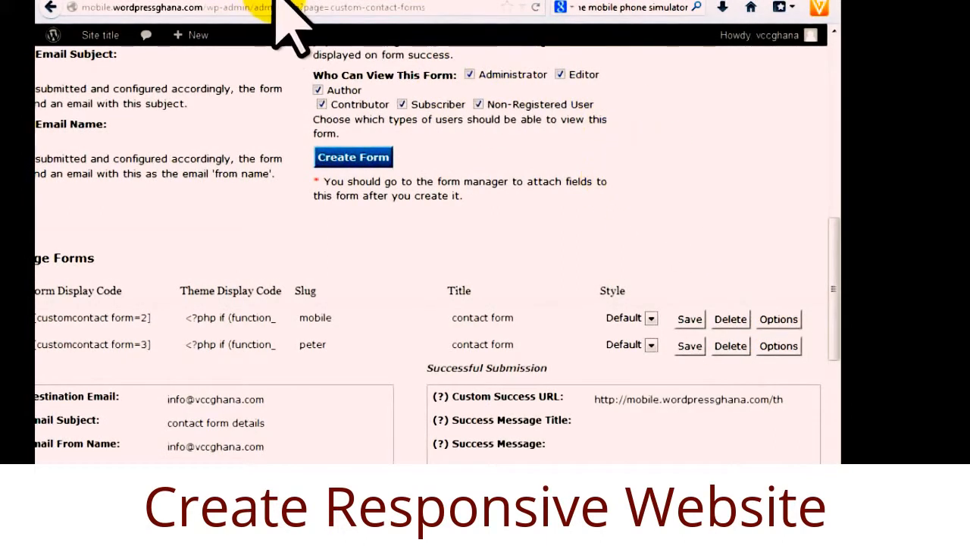
pyautogui.moveTo(835, 257); pyautogui.dragTo(833, 326)
pyautogui.moveTo(635, 484); pyautogui.dragTo(558, 484)
pyautogui.moveTo(835, 313); pyautogui.dragTo(834, 398)
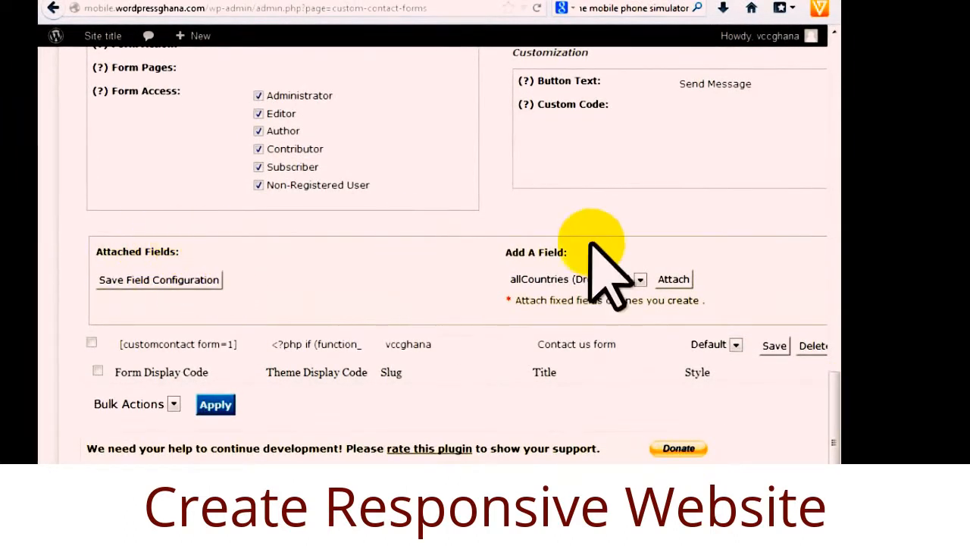
# Attach the Name and Phone_Number fields to the contact form.
pyautogui.click(640, 279)
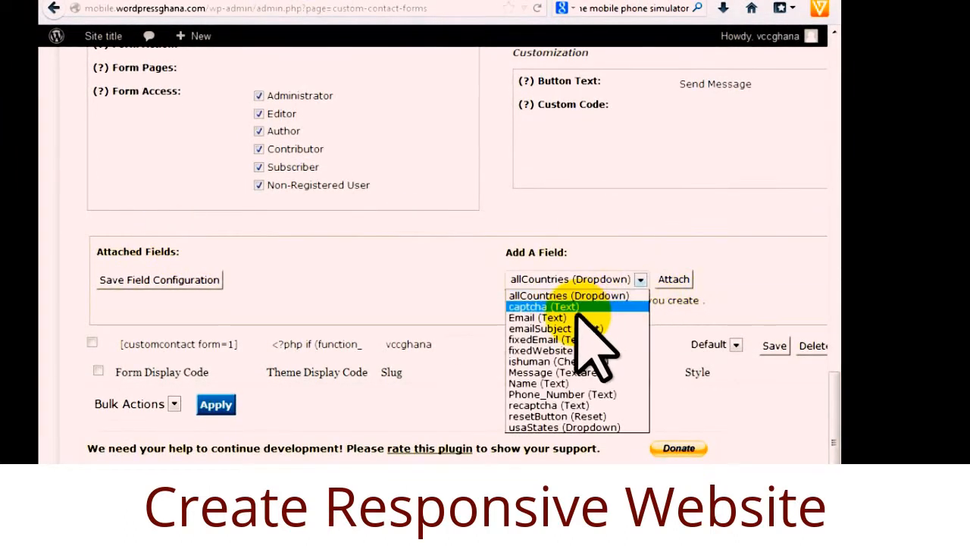
pyautogui.click(544, 383)
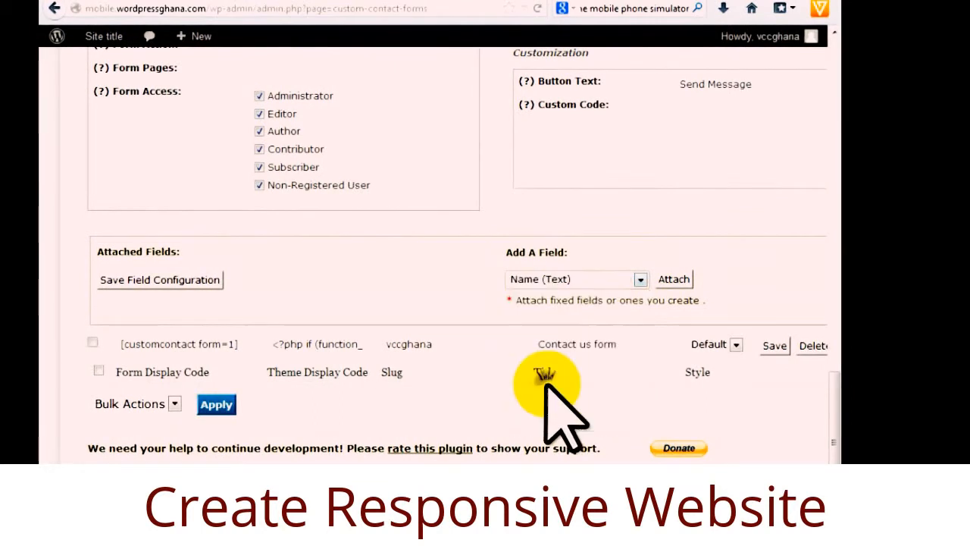
pyautogui.click(674, 278)
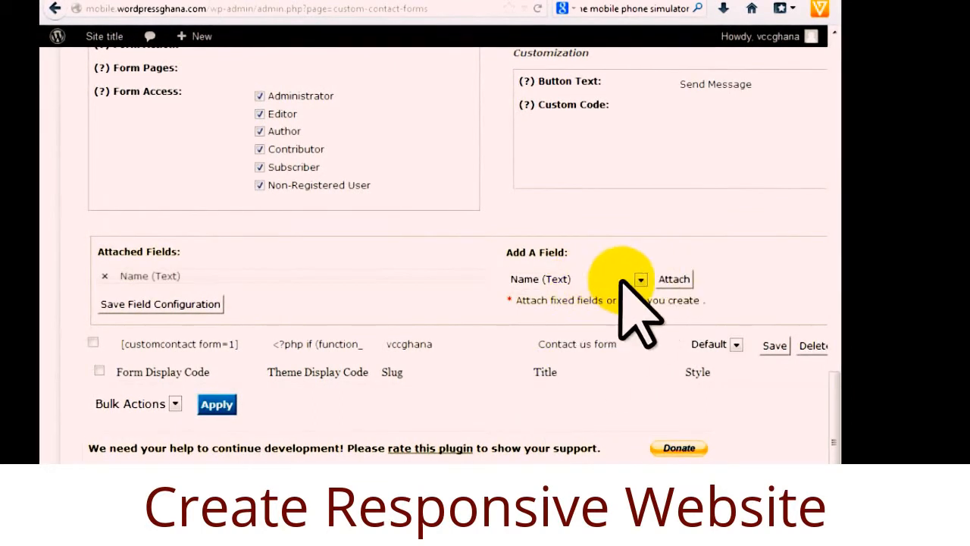
pyautogui.click(640, 279)
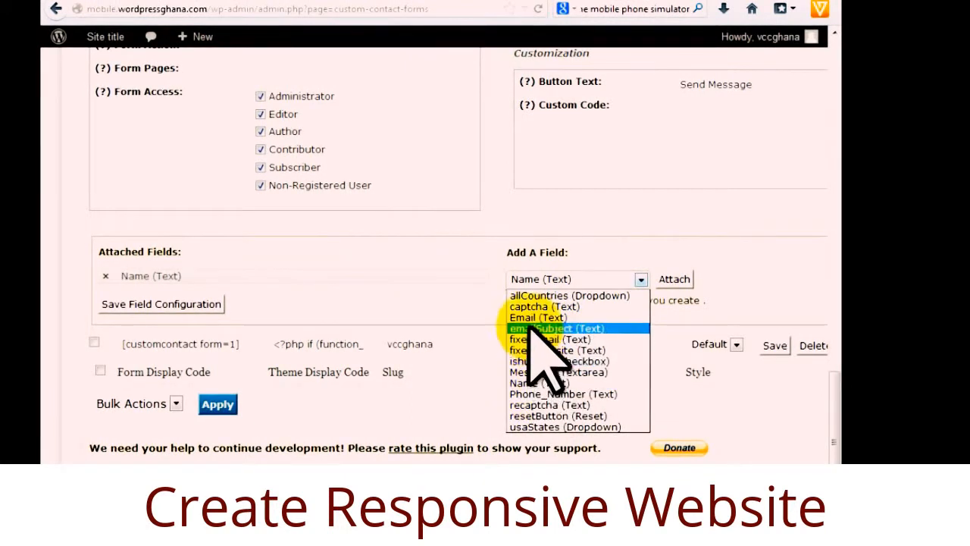
pyautogui.click(545, 394)
pyautogui.click(674, 279)
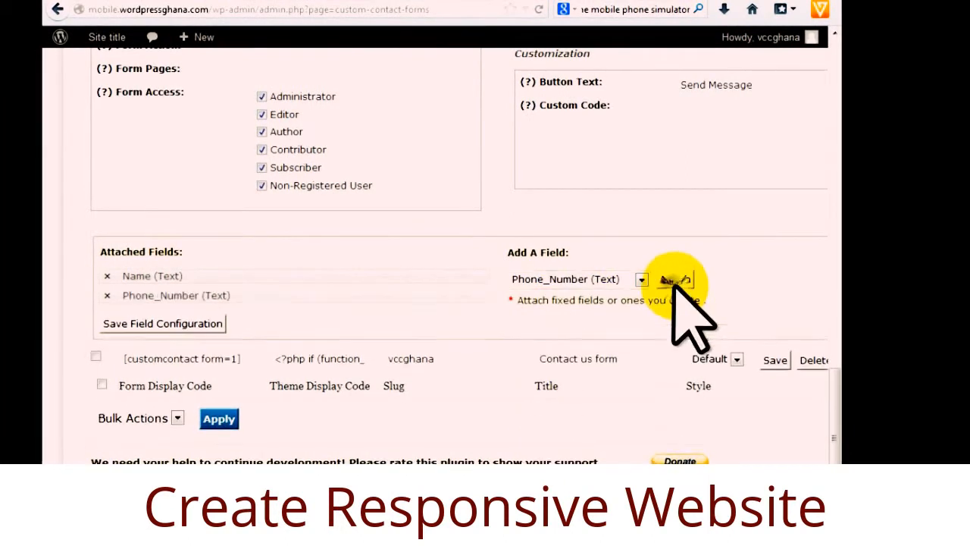
# Attach the Email and Message fields, then save the field configuration.
pyautogui.click(641, 279)
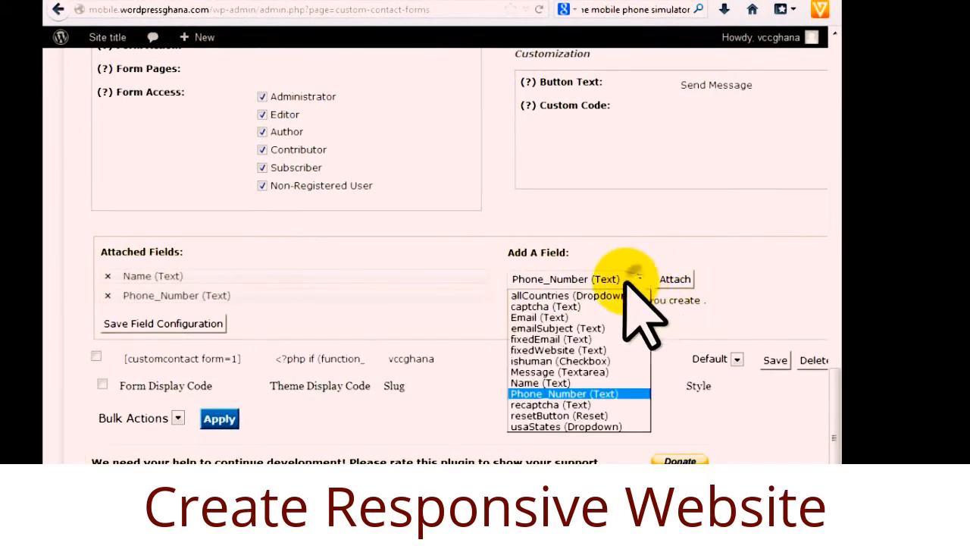
pyautogui.click(538, 318)
pyautogui.click(670, 278)
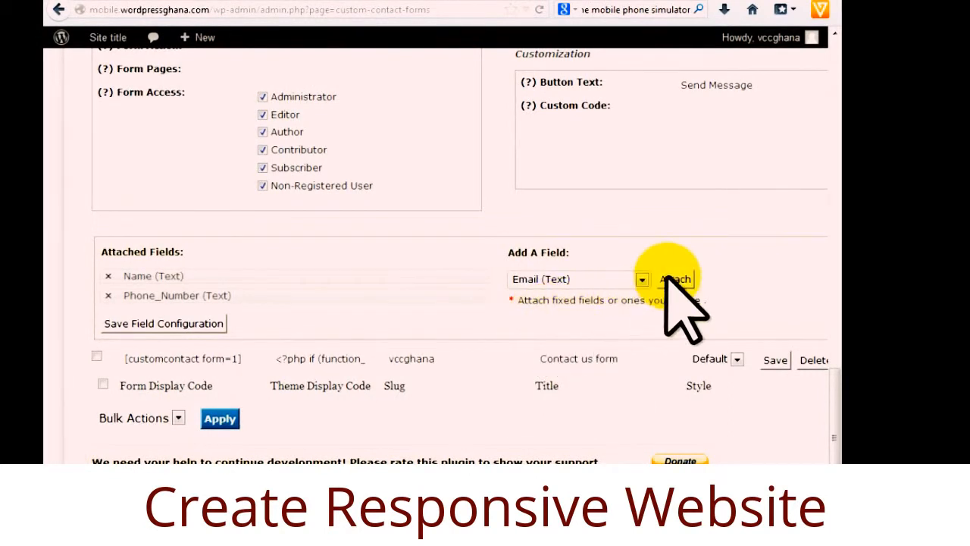
pyautogui.click(641, 279)
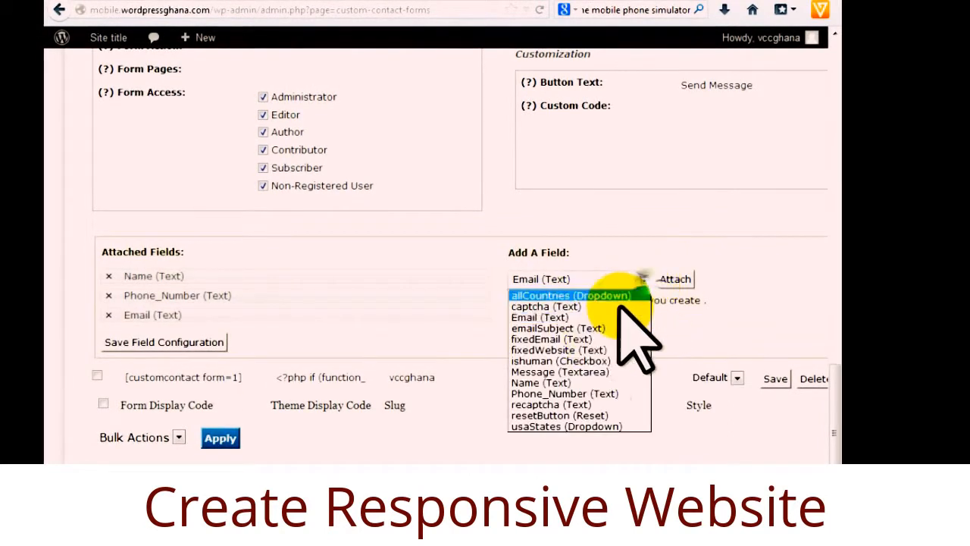
pyautogui.click(574, 371)
pyautogui.click(658, 278)
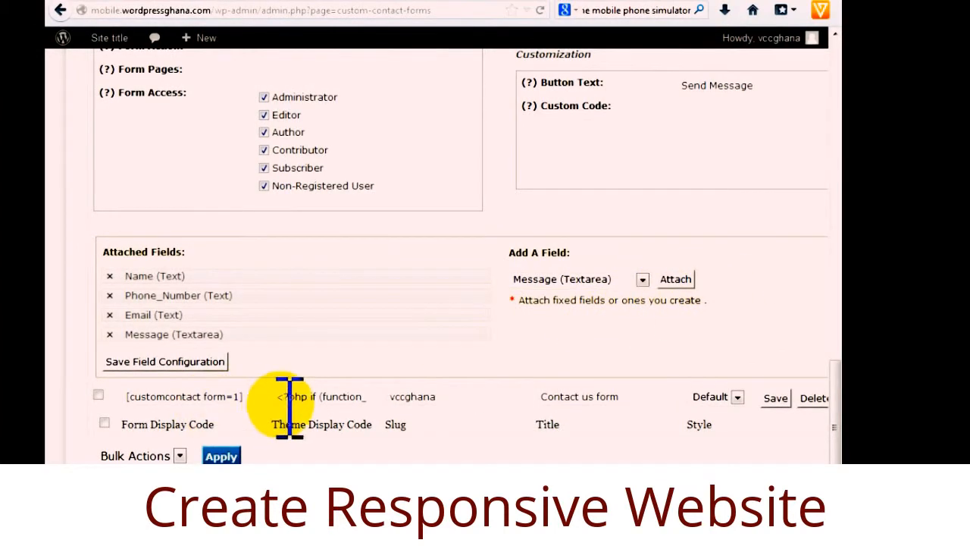
pyautogui.click(193, 362)
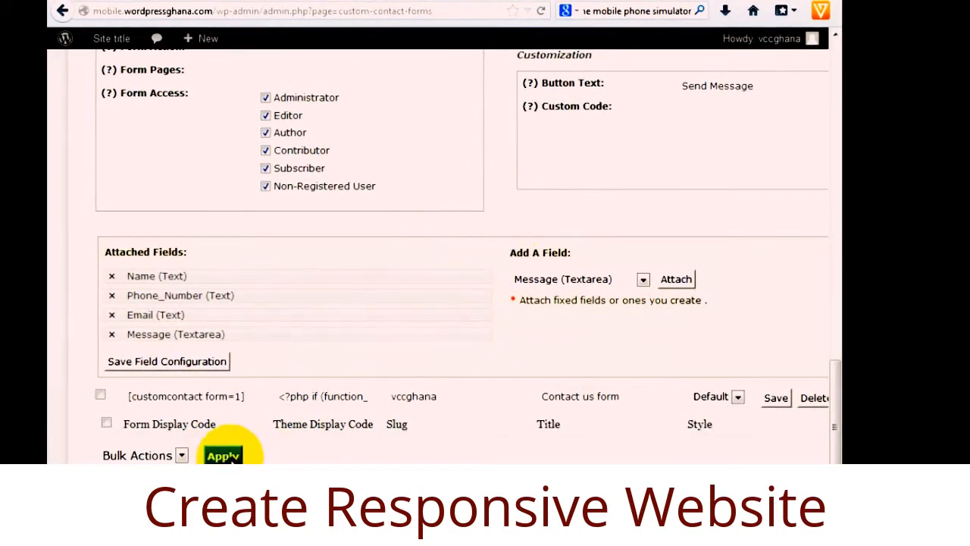
# Copy the display code [customcontact form=3] from the Manage Forms list.
pyautogui.scroll(8, 458, 329)
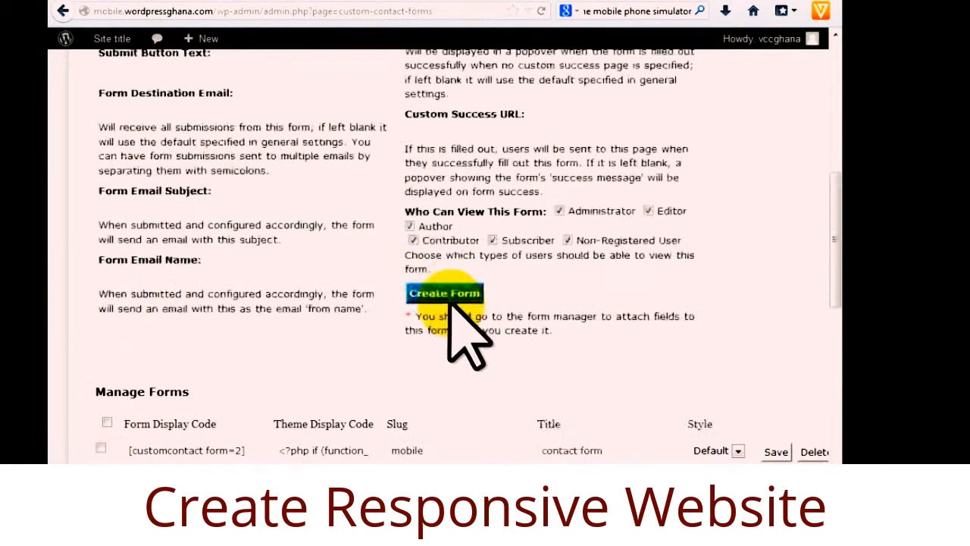
pyautogui.scroll(-1, 530, 364)
pyautogui.scroll(-1, 494, 401)
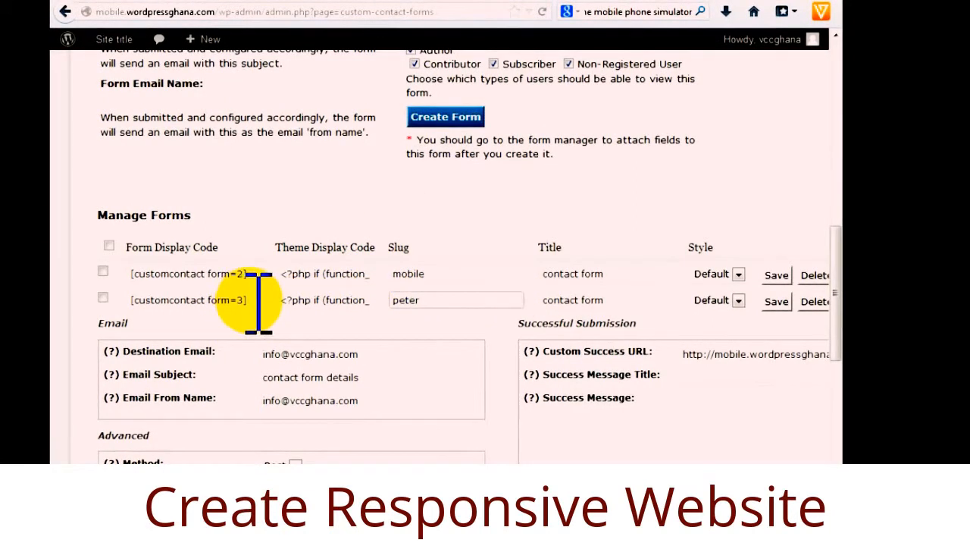
pyautogui.moveTo(210, 303); pyautogui.dragTo(108, 303)
pyautogui.rightClick(156, 304)
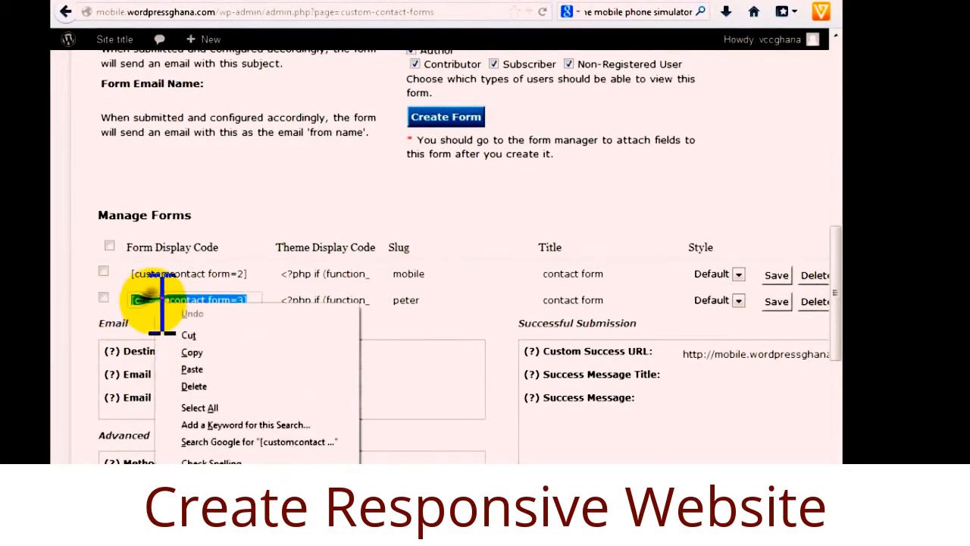
pyautogui.click(194, 353)
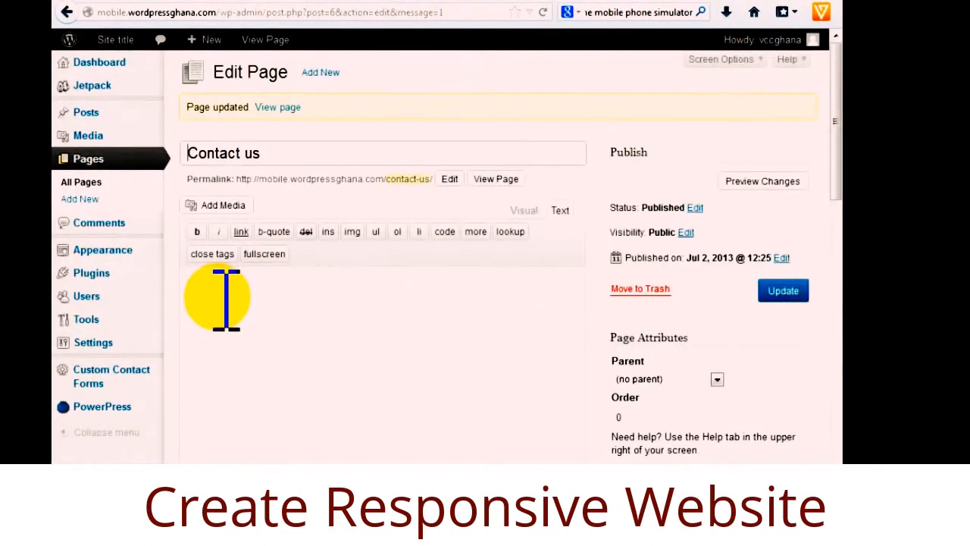
# Put [customcontact form=3] into the Contact us page body in Text mode and update the page.
pyautogui.click(209, 282)
pyautogui.click(523, 210)
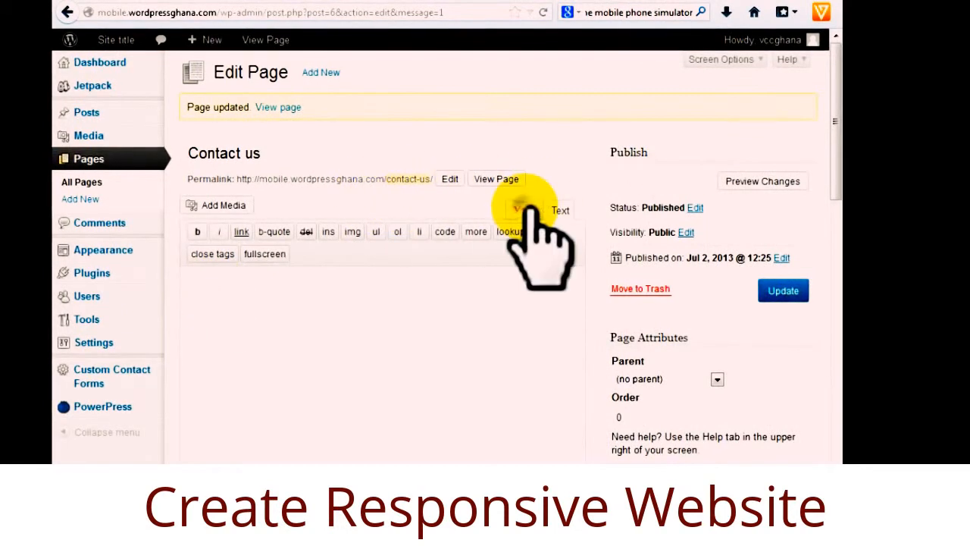
pyautogui.click(229, 241)
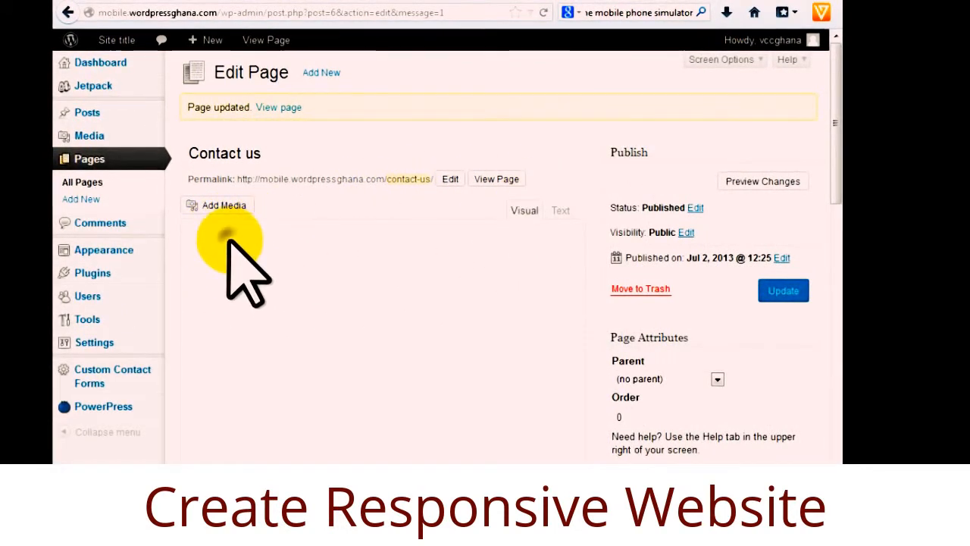
pyautogui.click(562, 212)
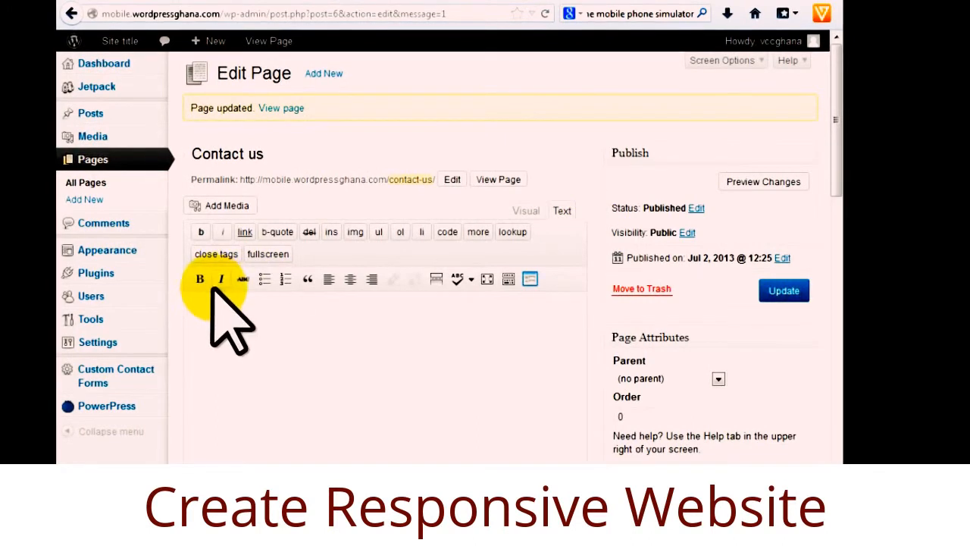
pyautogui.click(786, 291)
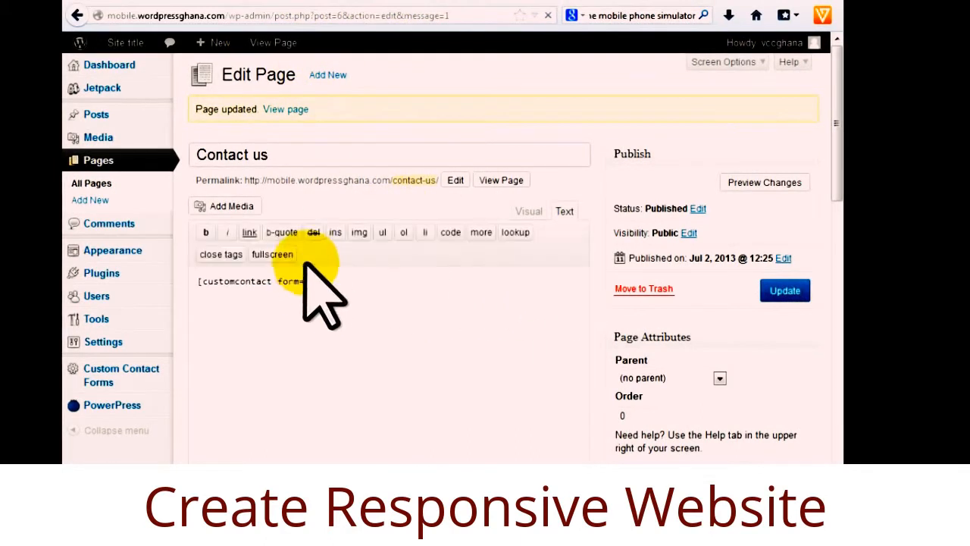
# Move across the forms, page editor and Thanks page tabs, ending on the mobile phone emulator.
pyautogui.click(337, 0)
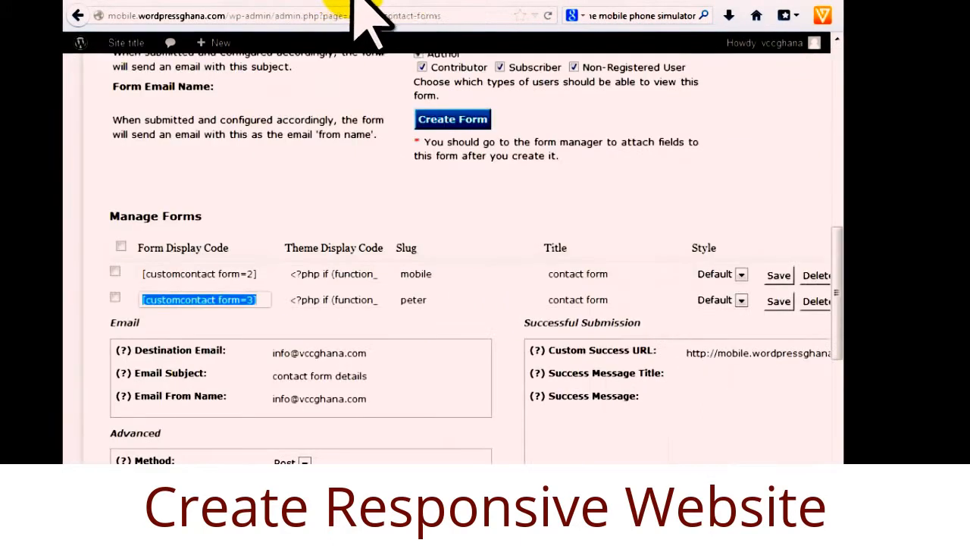
pyautogui.click(428, 2)
pyautogui.click(368, 2)
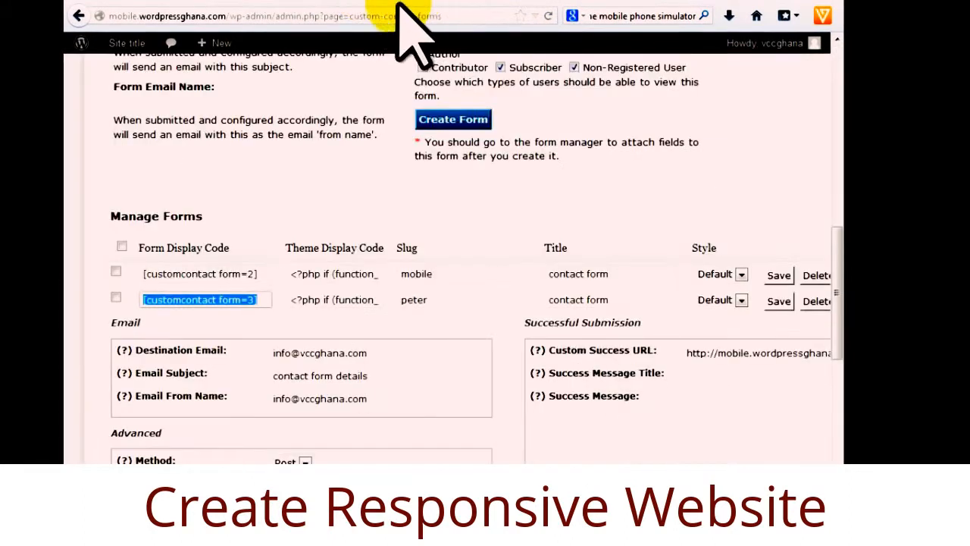
pyautogui.click(430, 3)
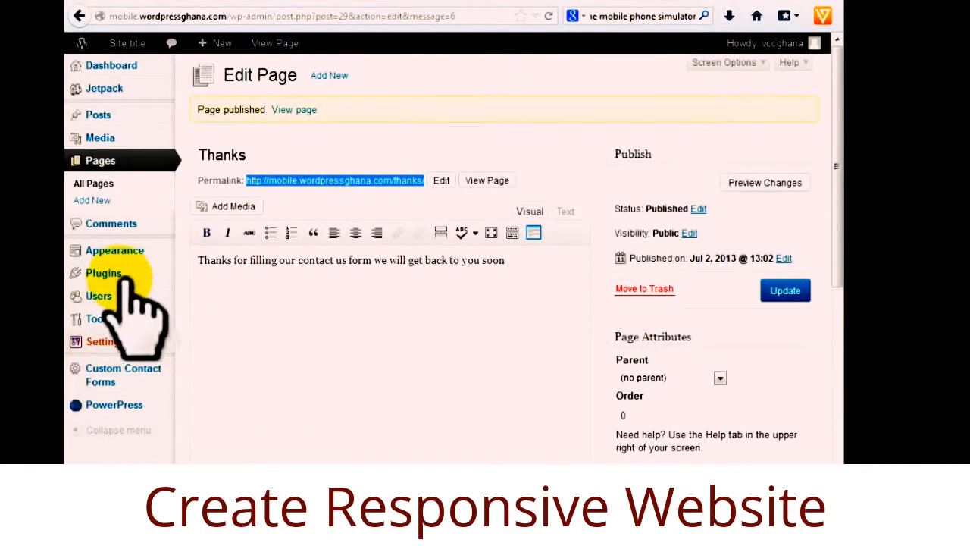
pyautogui.moveTo(125, 252)
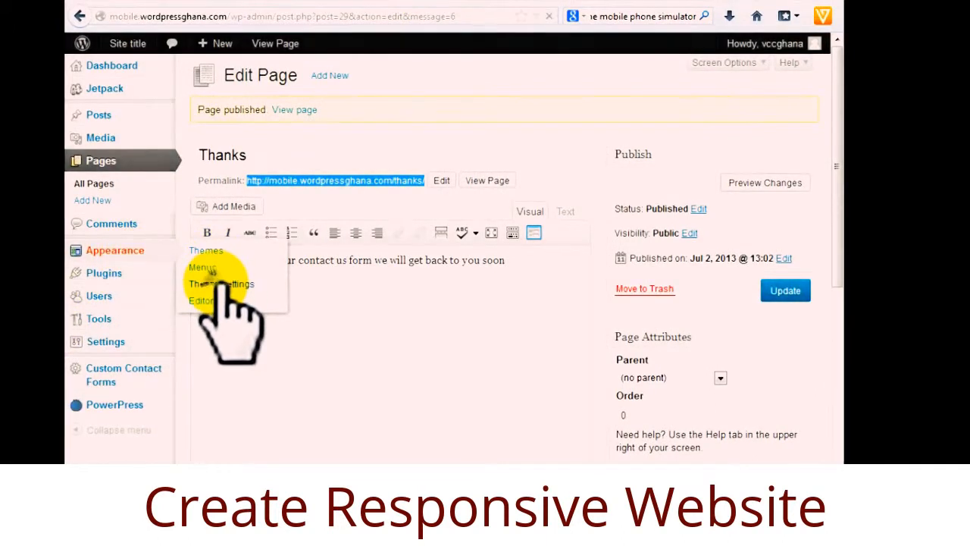
pyautogui.click(569, 3)
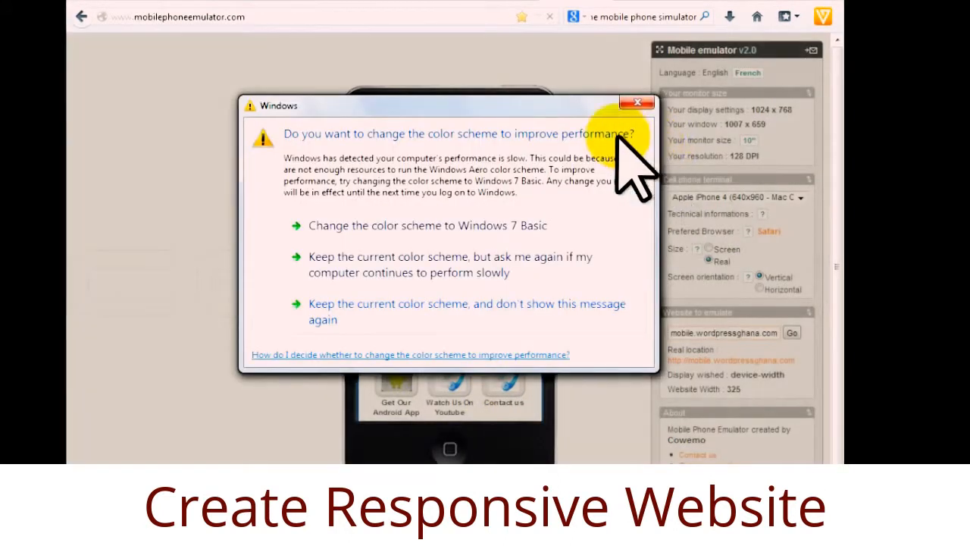
# Dismiss the Windows colour scheme prompt and get back to the Contact us page editor.
pyautogui.click(636, 102)
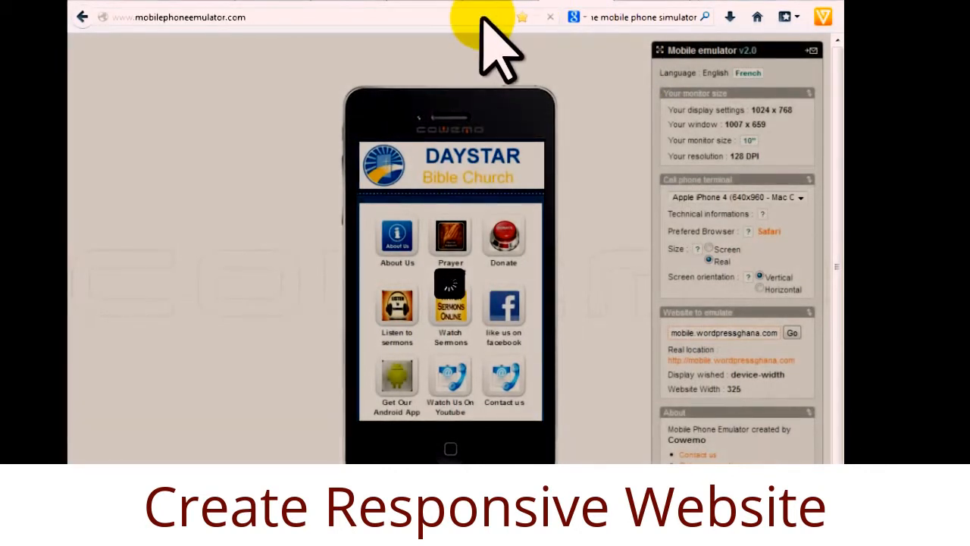
pyautogui.click(434, 2)
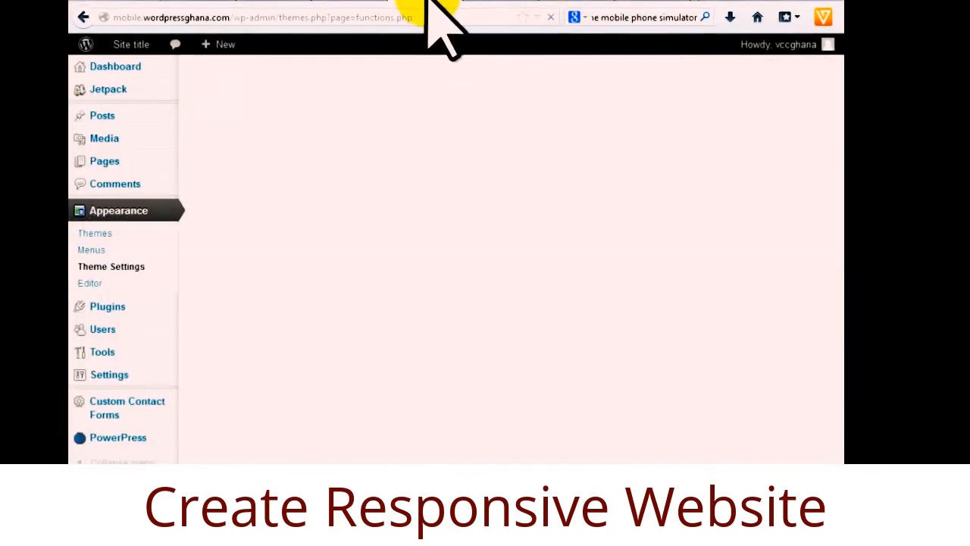
pyautogui.click(580, 3)
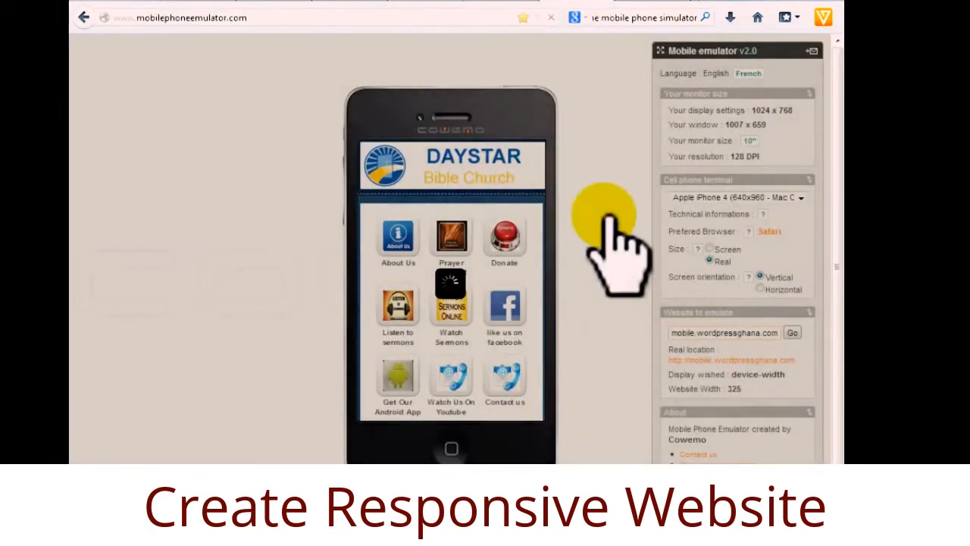
pyautogui.click(515, 2)
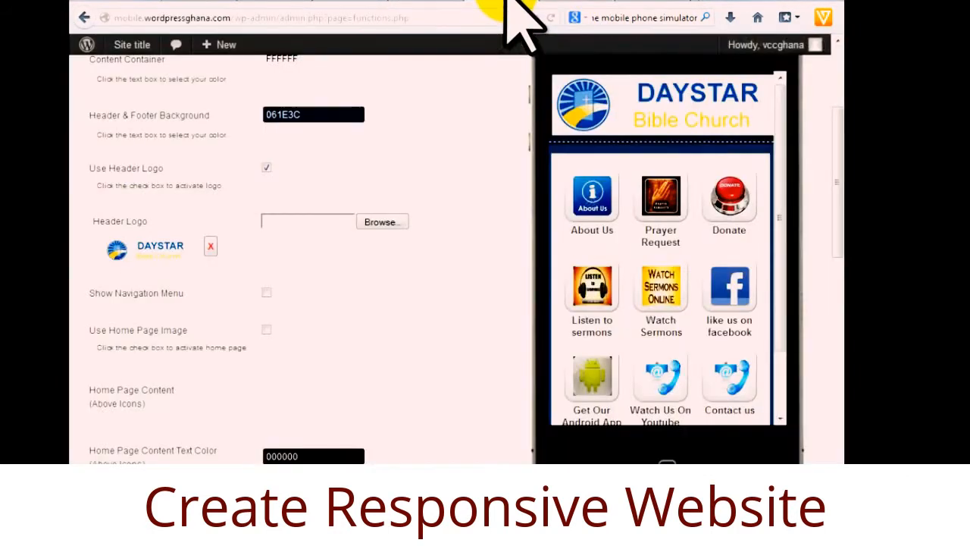
pyautogui.click(295, 3)
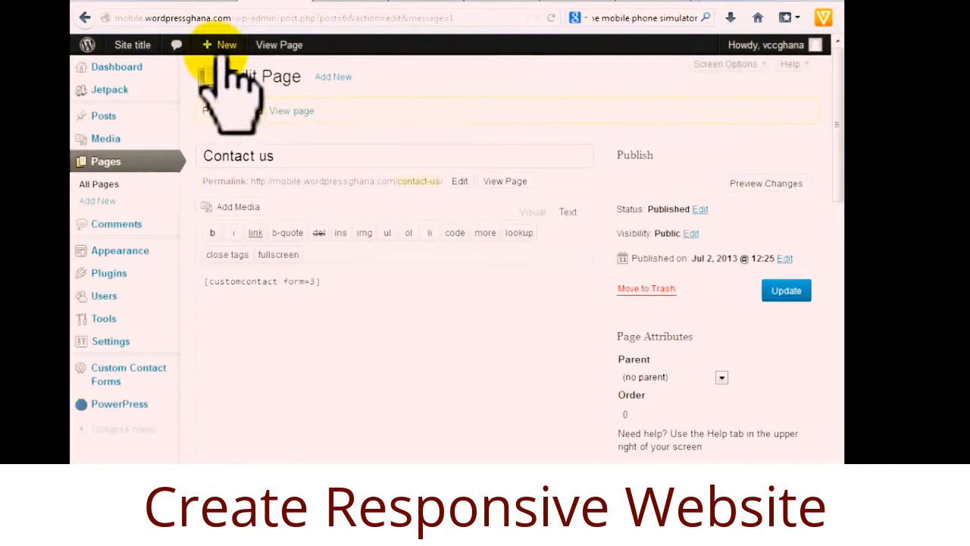
# Edit the 'like us on facebook' page and place the cursor in its empty body.
pyautogui.scroll(-2, 347, 368)
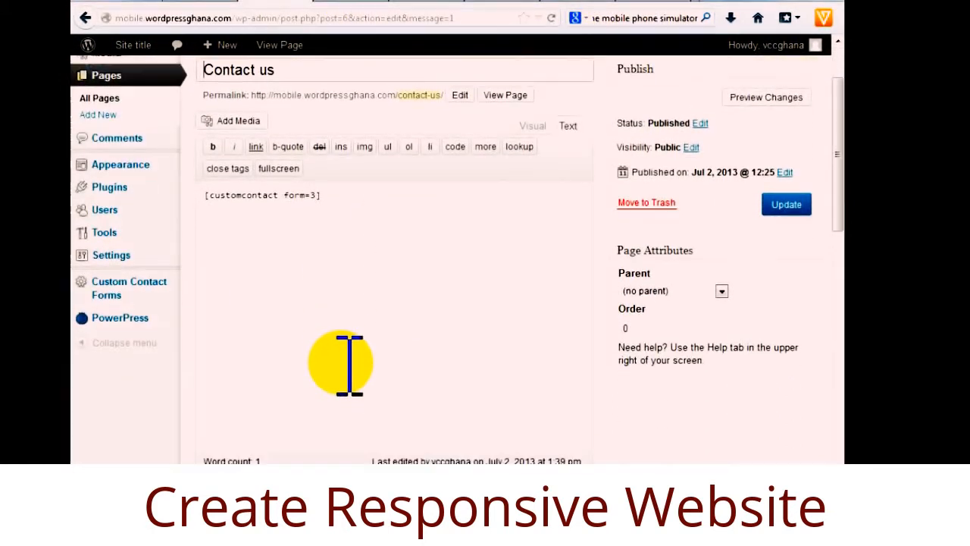
pyautogui.scroll(2, 351, 356)
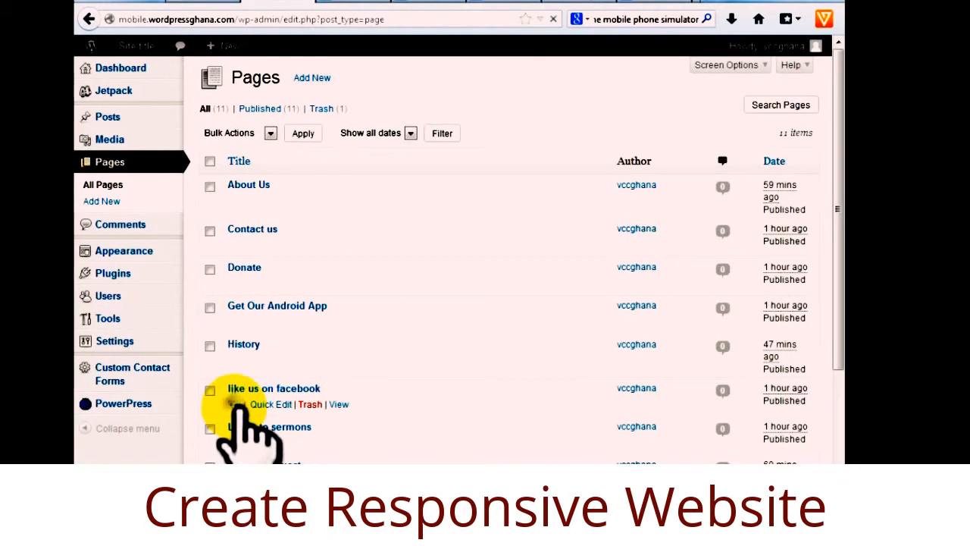
pyautogui.click(236, 405)
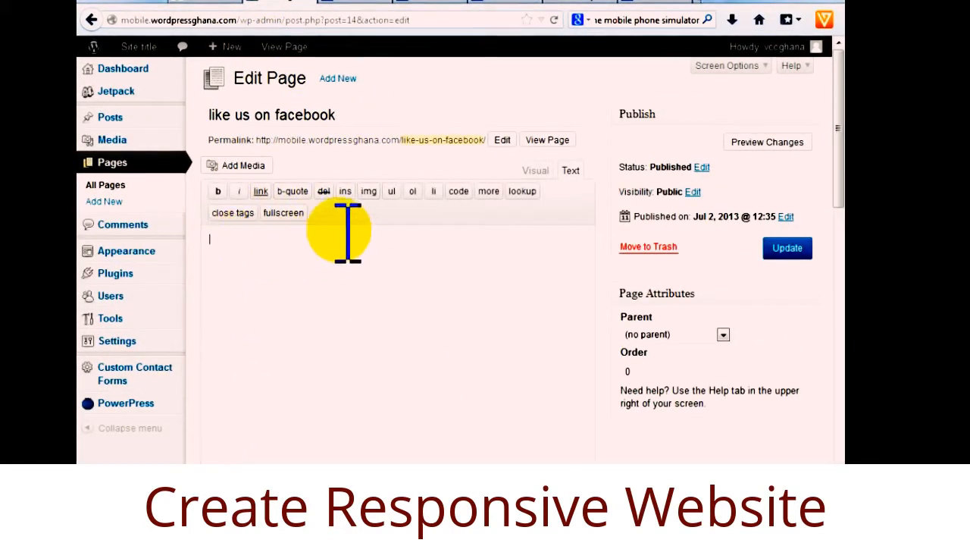
pyautogui.click(238, 281)
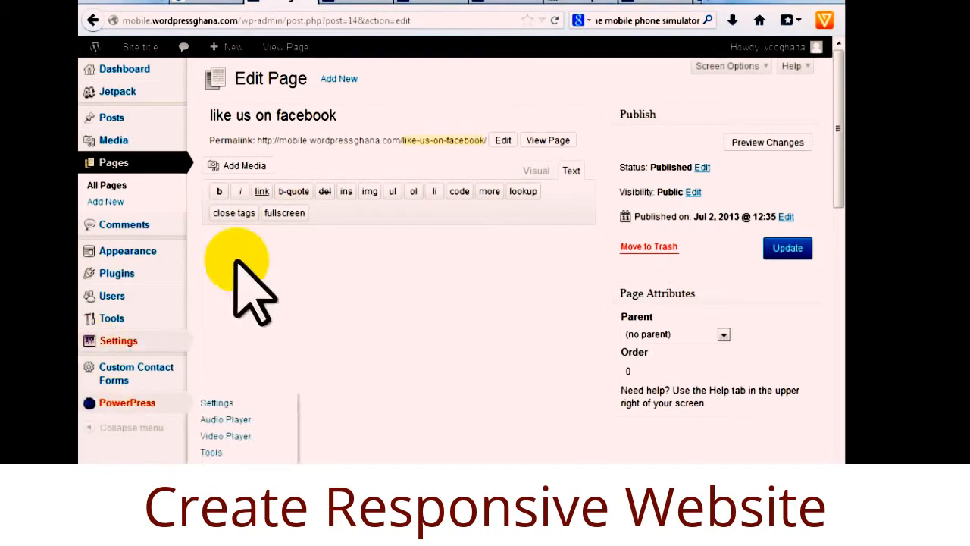
# Copy 'Quick Page/Post Redirect Plugin' from the Notepad notes and go back to WordPress.
pyautogui.moveTo(483, 532)
pyautogui.click(532, 459)
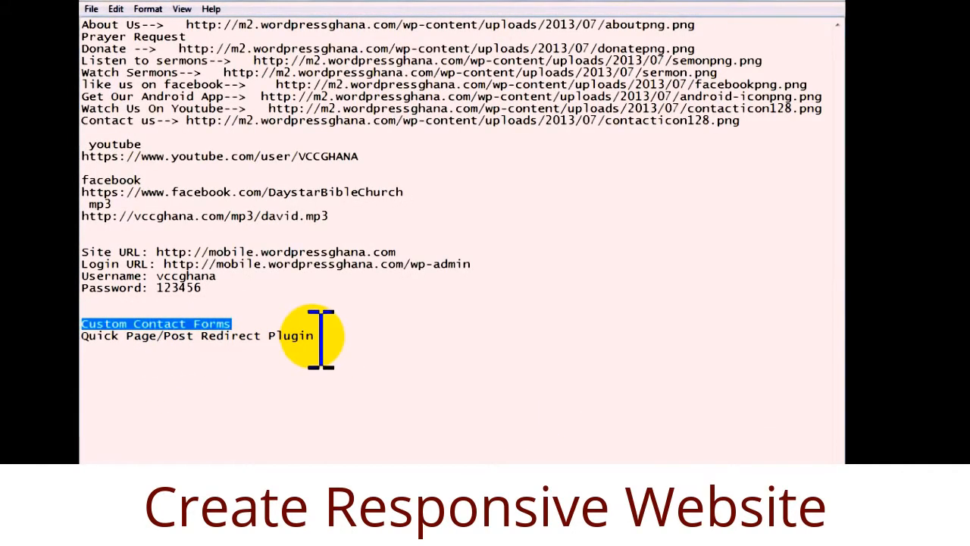
pyautogui.moveTo(322, 336); pyautogui.dragTo(97, 344)
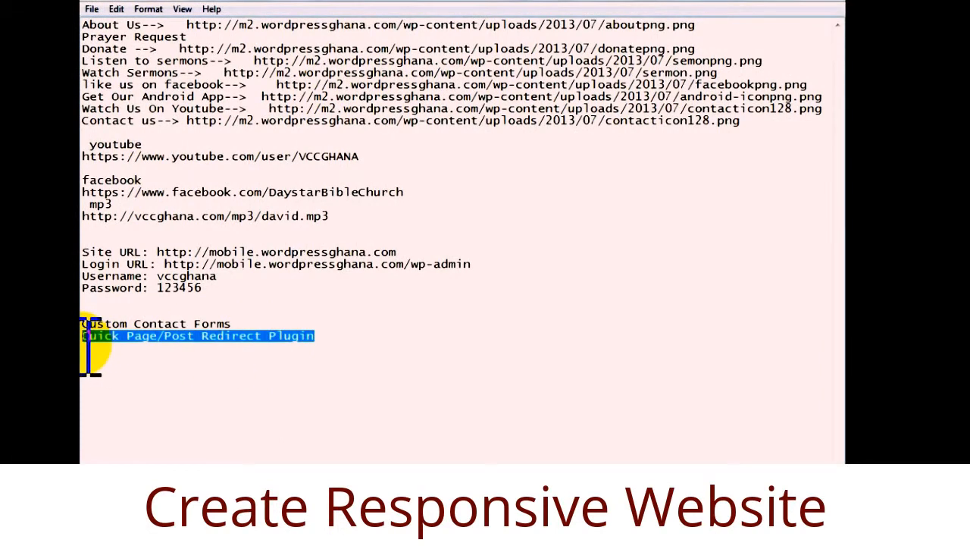
pyautogui.rightClick(96, 340)
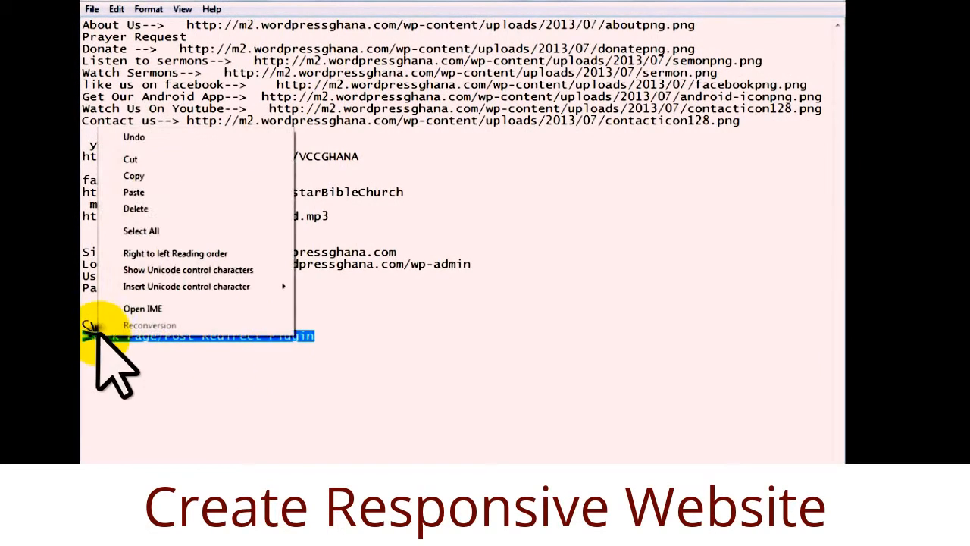
pyautogui.click(152, 176)
pyautogui.click(795, 3)
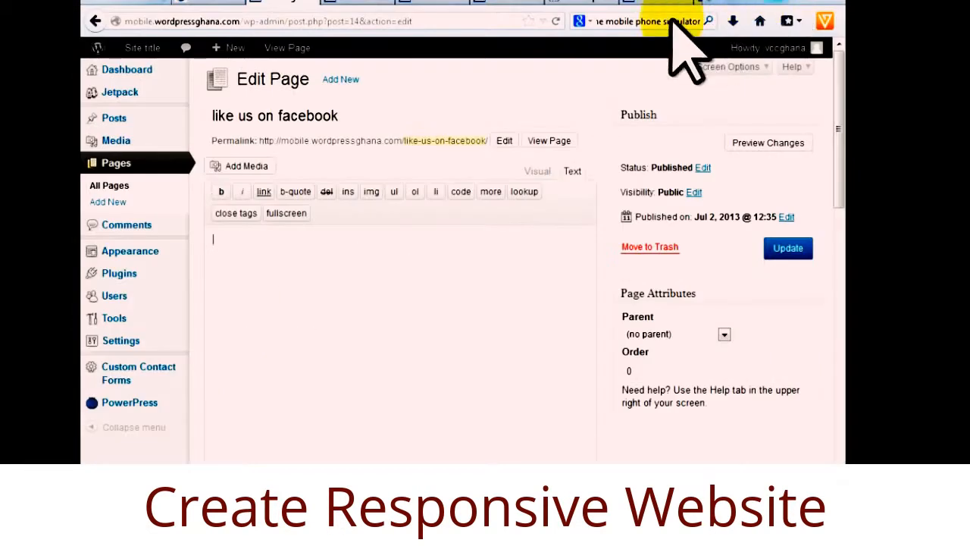
# Leave the emulator's contact-page preview and focus the empty Search Plugins box in WordPress.
pyautogui.moveTo(171, 274)
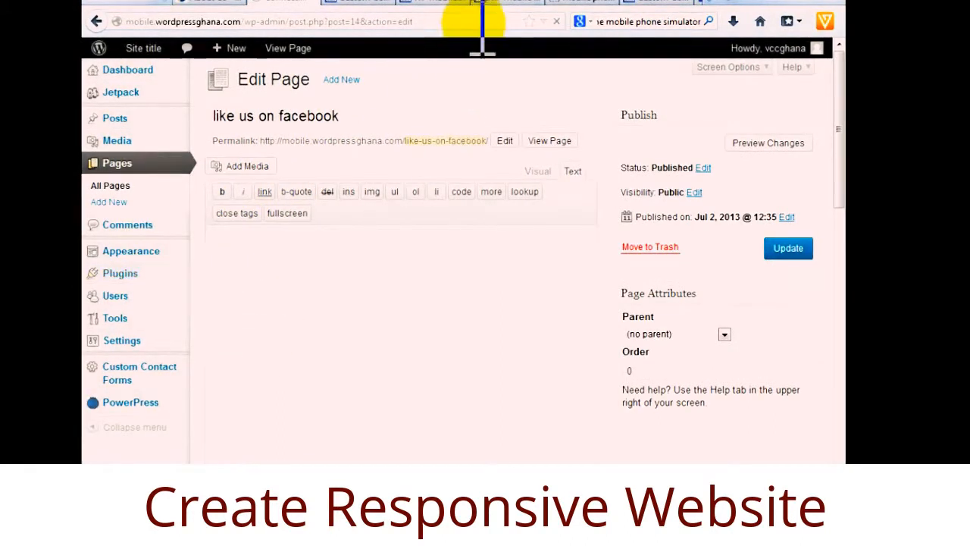
pyautogui.click(593, 3)
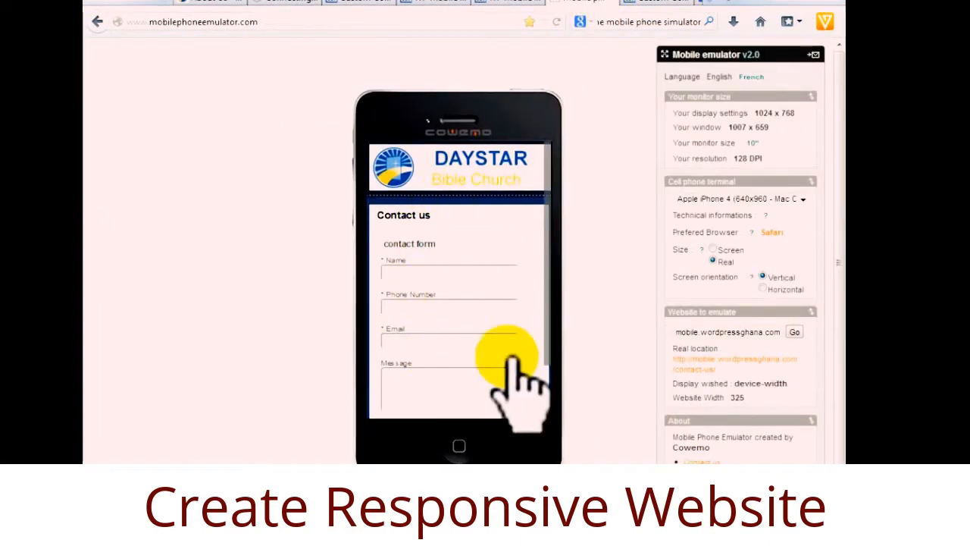
pyautogui.scroll(-2, 564, 318)
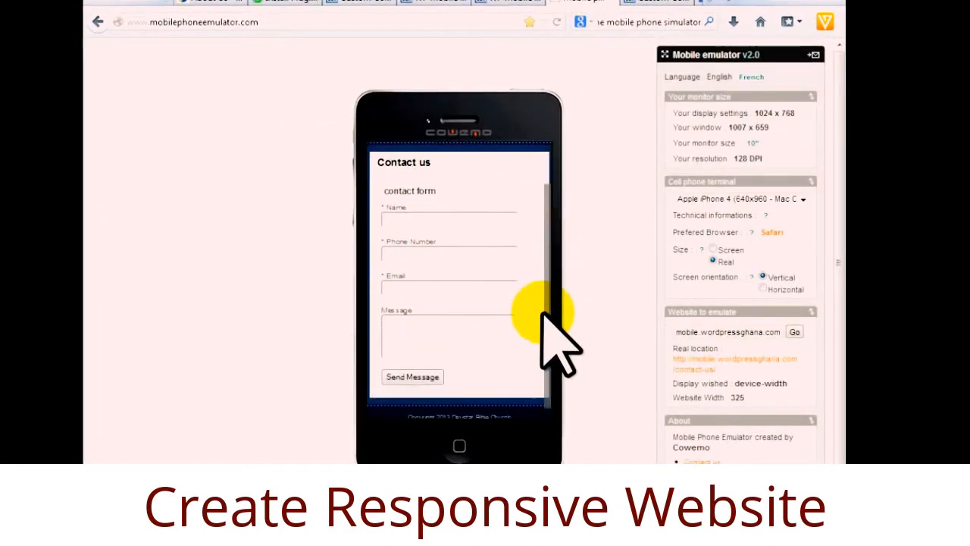
pyautogui.scroll(1, 542, 303)
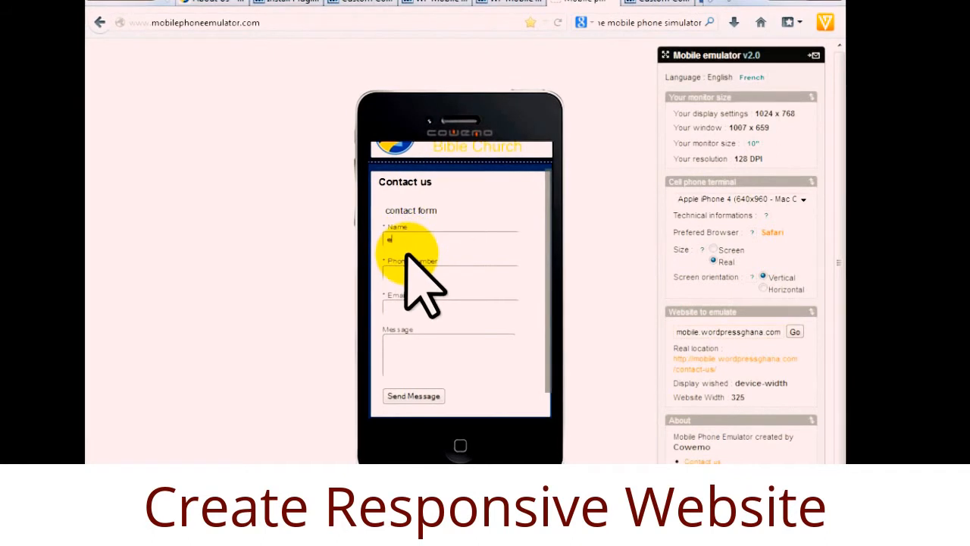
pyautogui.click(293, 5)
pyautogui.click(250, 197)
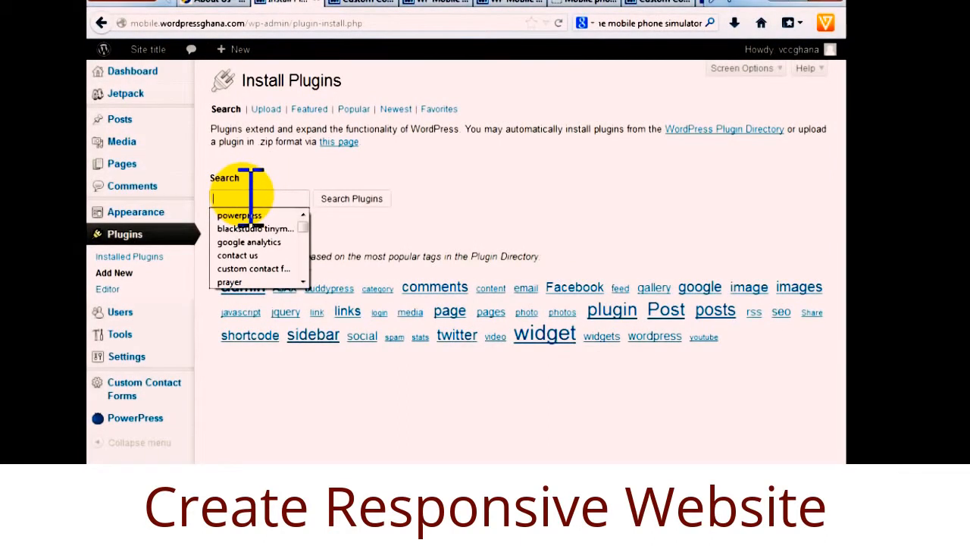
# Search the plugin directory for the Quick Page/Post Redirect Plugin.
pyautogui.hotkey('ctrl', 'v')
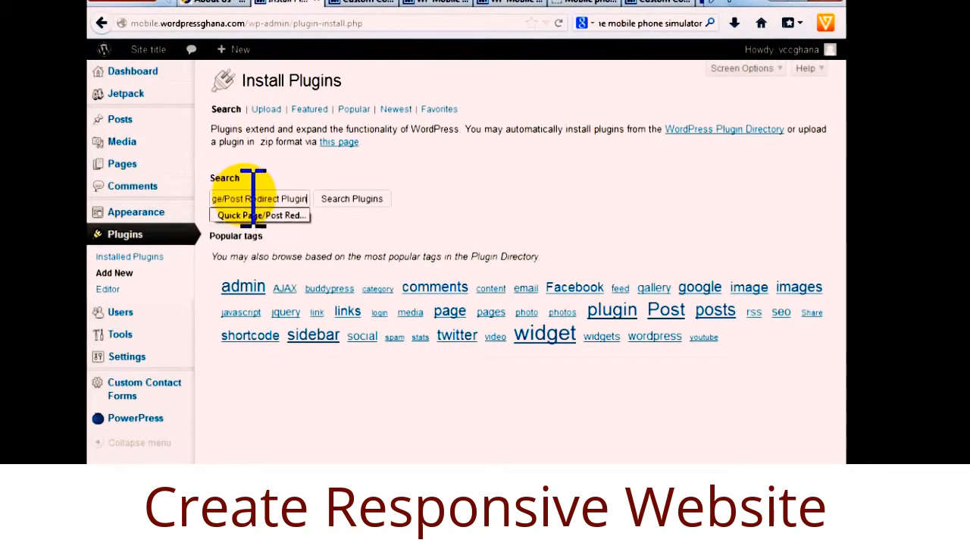
pyautogui.click(350, 200)
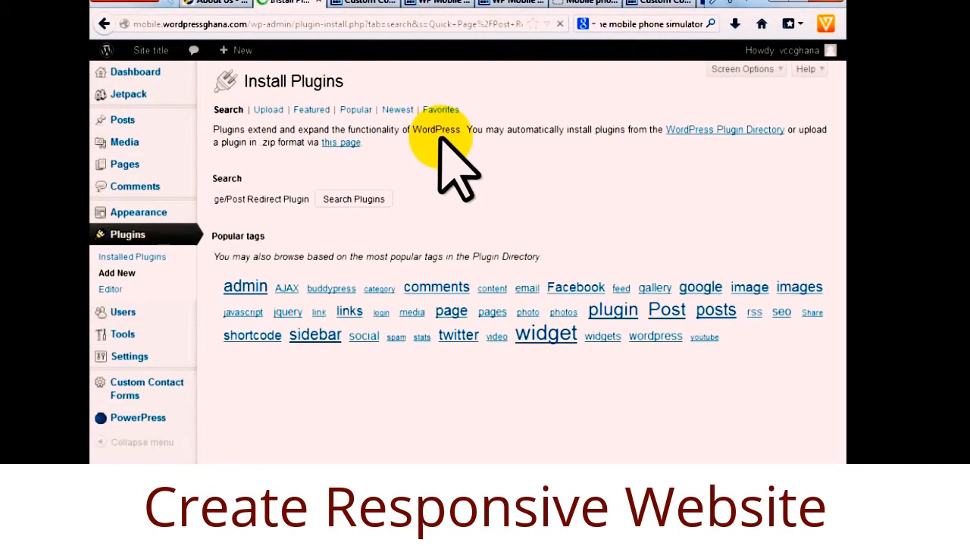
pyautogui.scroll(-10, 338, 371)
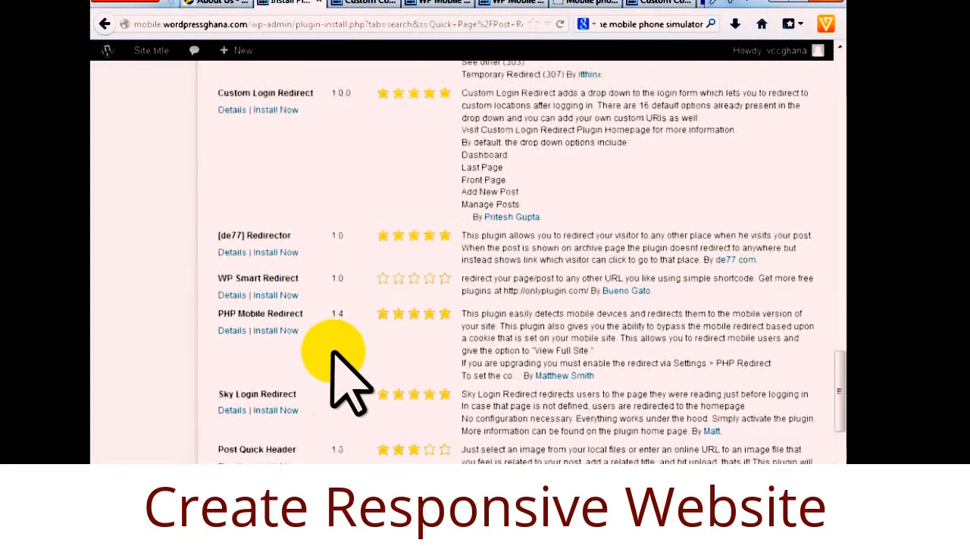
pyautogui.scroll(-5, 336, 356)
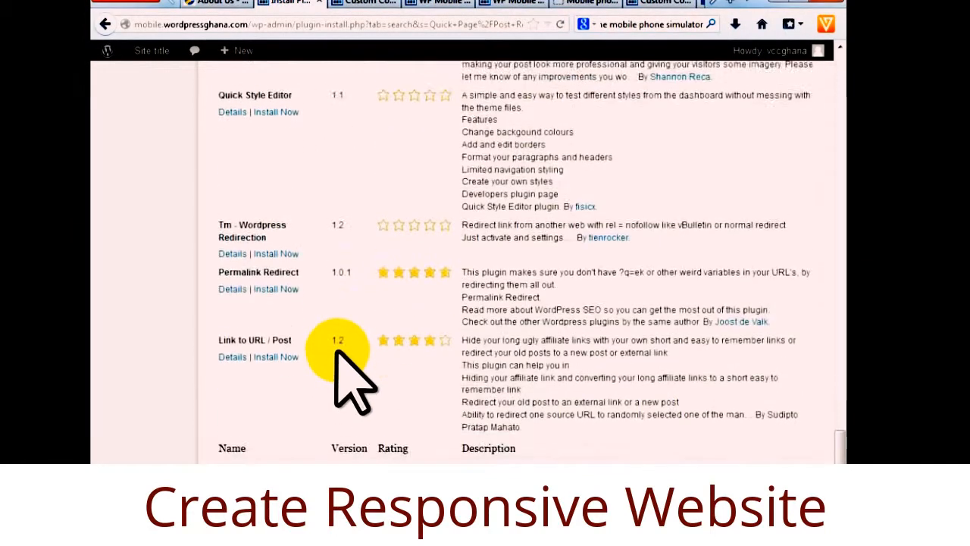
pyautogui.scroll(10, 345, 379)
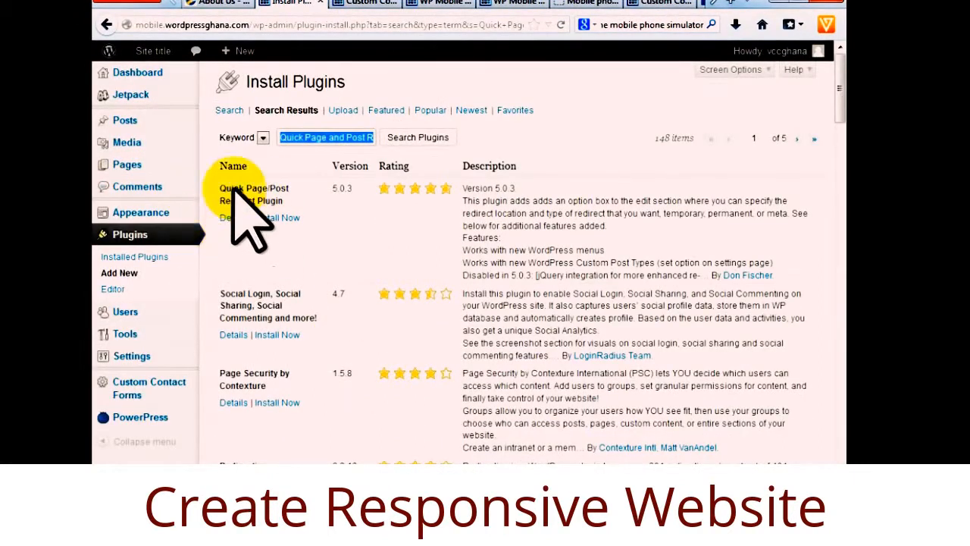
# Install and activate Quick Page/Post Redirect Plugin 5.0.3, then return to WP Mobile Pro settings.
pyautogui.click(283, 221)
pyautogui.click(459, 250)
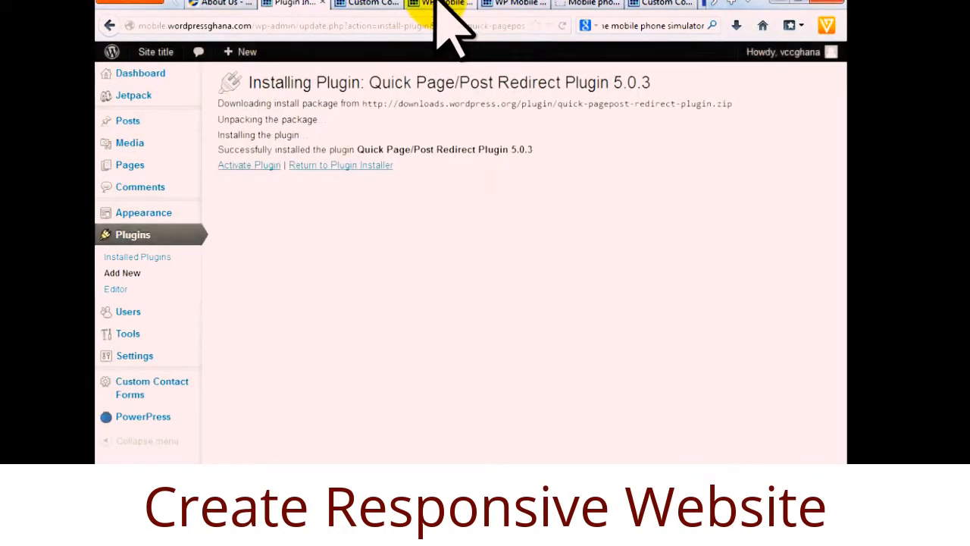
pyautogui.click(243, 165)
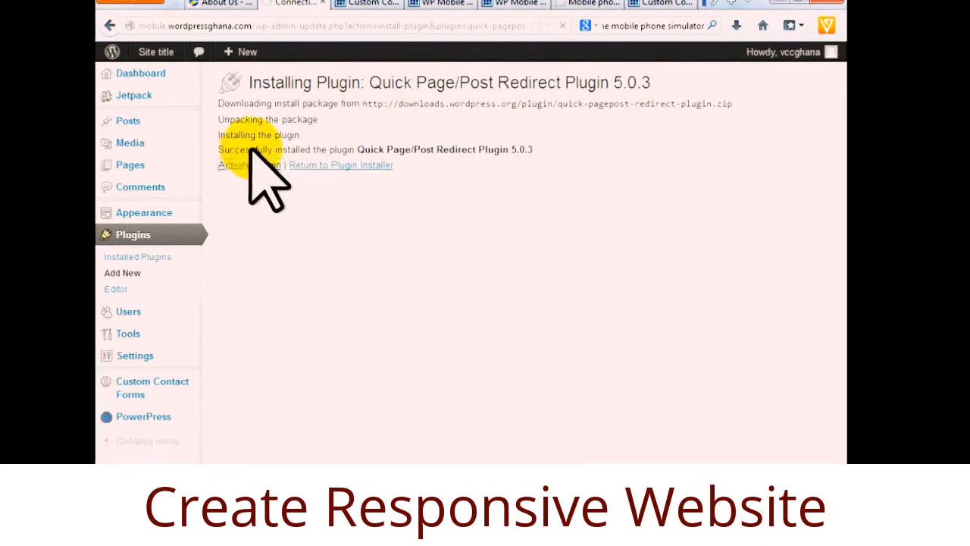
pyautogui.click(442, 5)
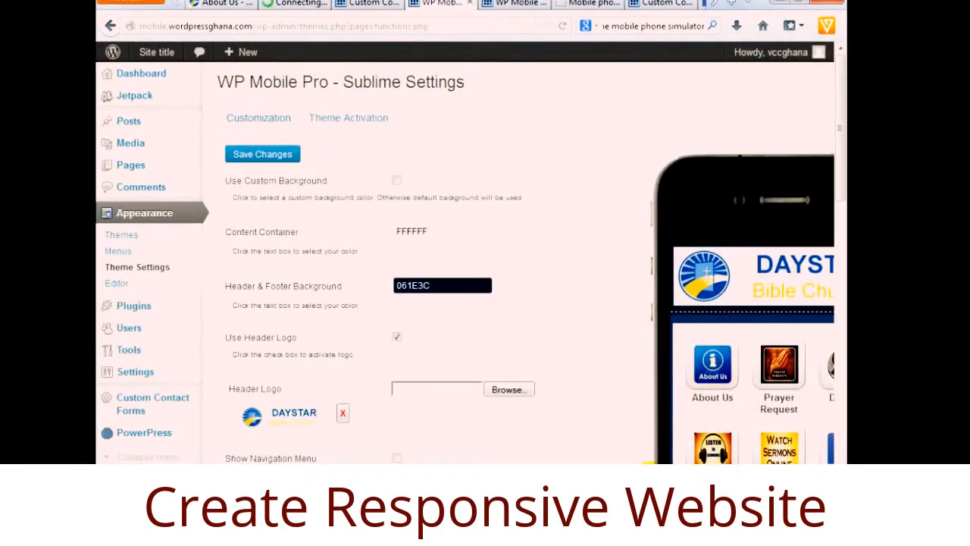
# Preview the empty 'like us on facebook' page via the phone's Facebook icon, then go to Plugins.
pyautogui.hscroll(3, 465, 265)
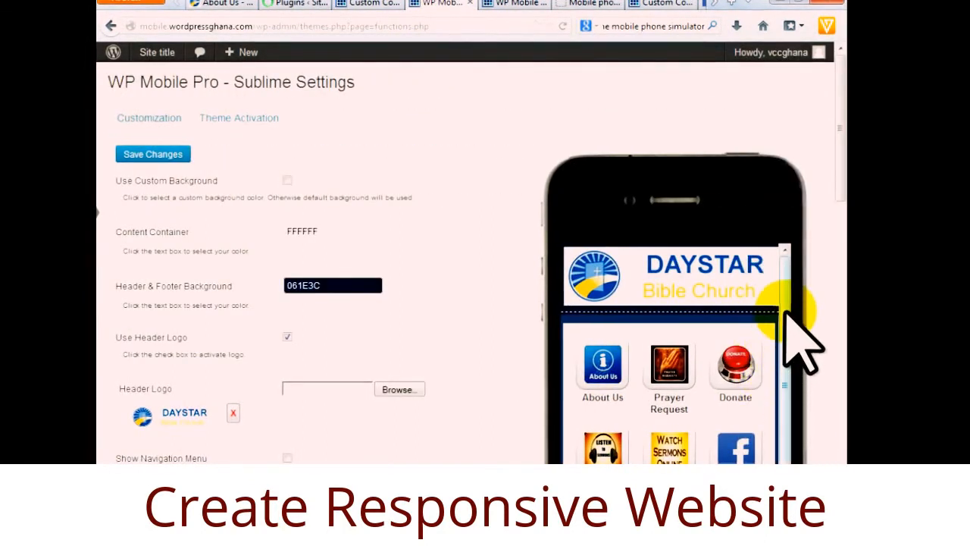
pyautogui.moveTo(785, 315); pyautogui.dragTo(786, 392)
pyautogui.click(737, 382)
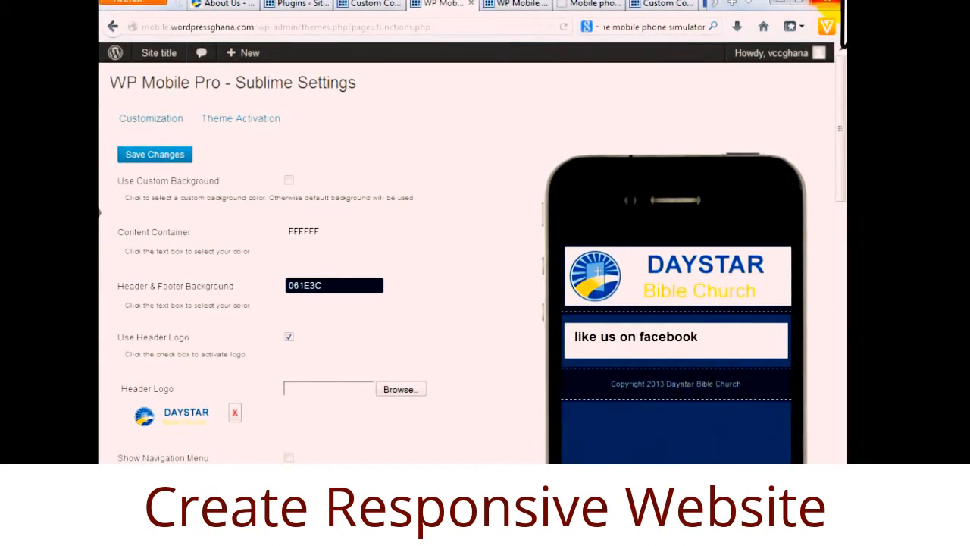
pyautogui.moveTo(697, 336); pyautogui.dragTo(569, 337)
pyautogui.click(673, 278)
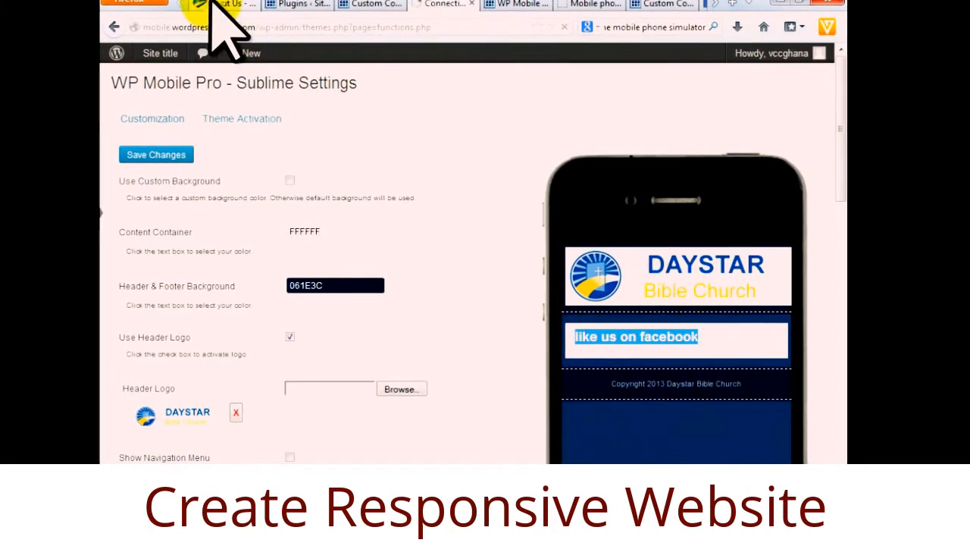
pyautogui.click(303, 6)
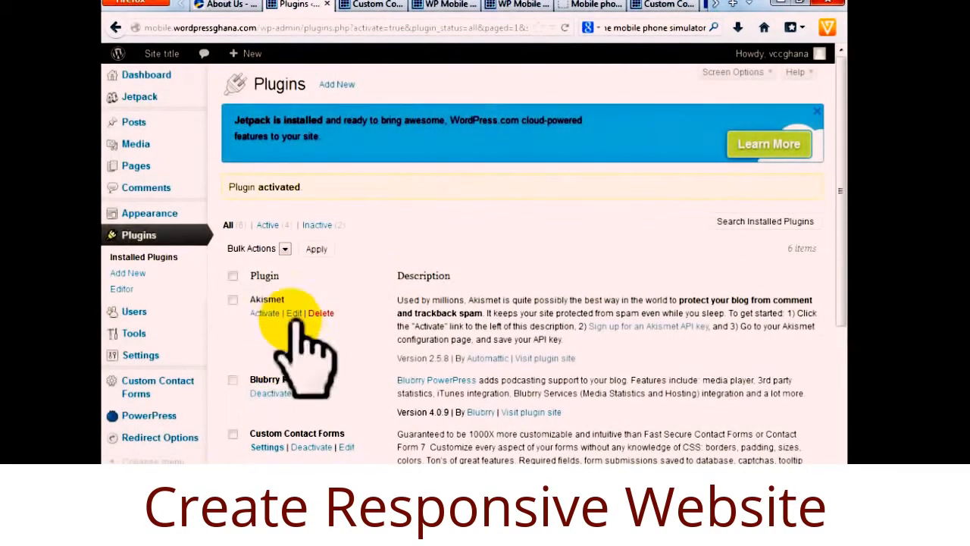
# View the Quick Page Post Redirect Options & Settings page and scroll its basic settings.
pyautogui.click(260, 438)
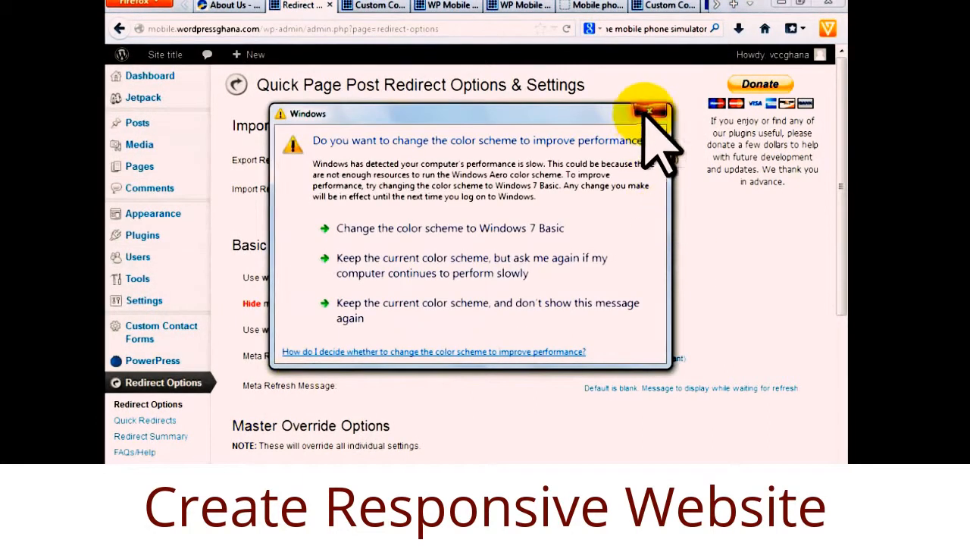
pyautogui.click(649, 112)
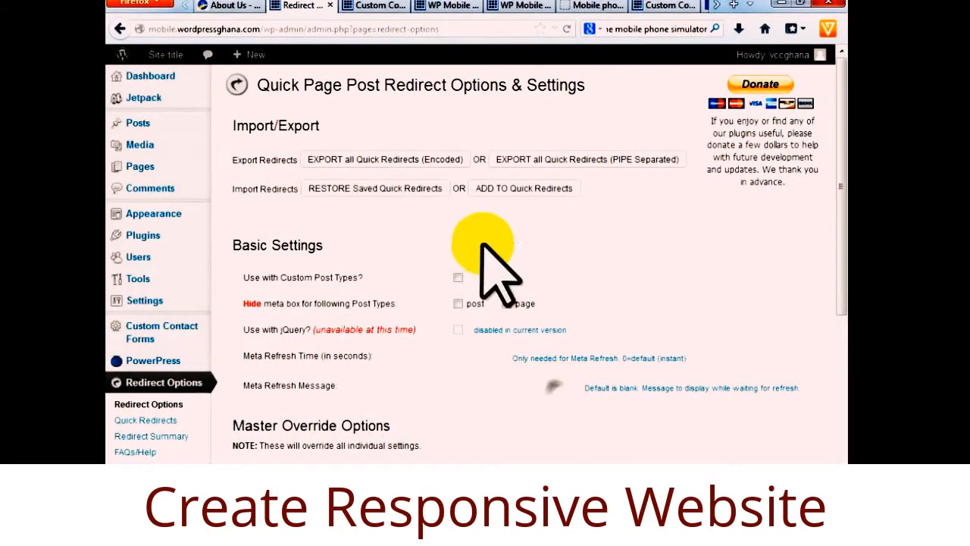
pyautogui.moveTo(839, 179); pyautogui.dragTo(840, 134)
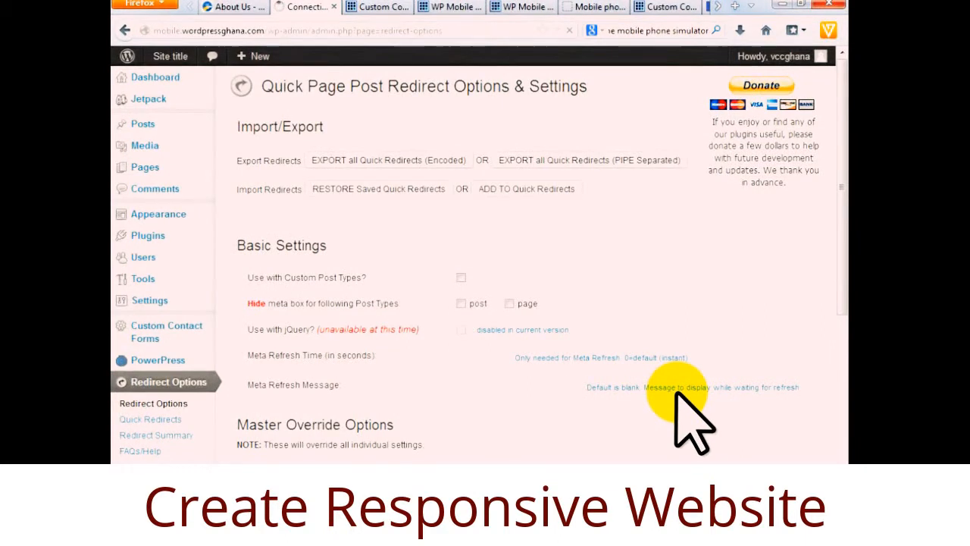
pyautogui.click(458, 6)
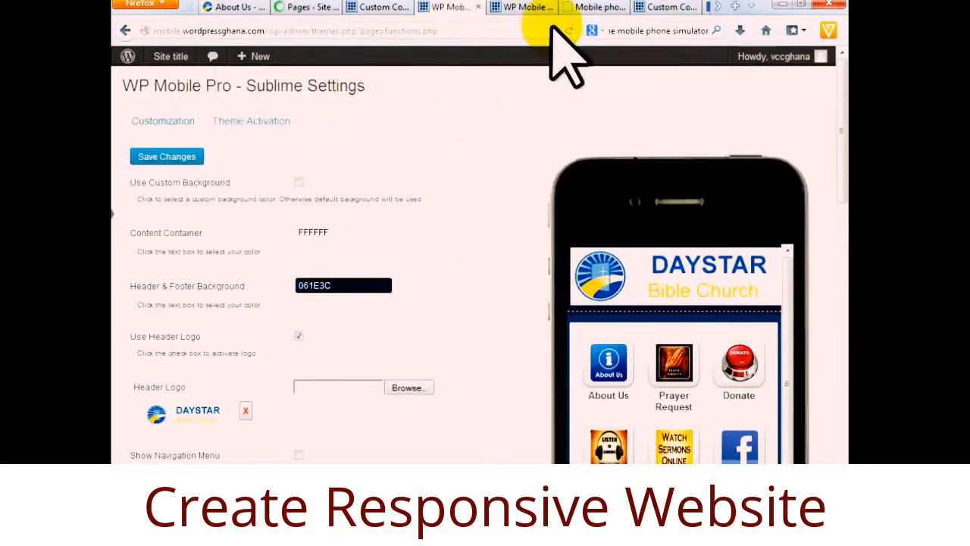
# Open 'like us on facebook' from the Pages list in the Edit Page screen.
pyautogui.click(311, 7)
pyautogui.scroll(-4, 402, 318)
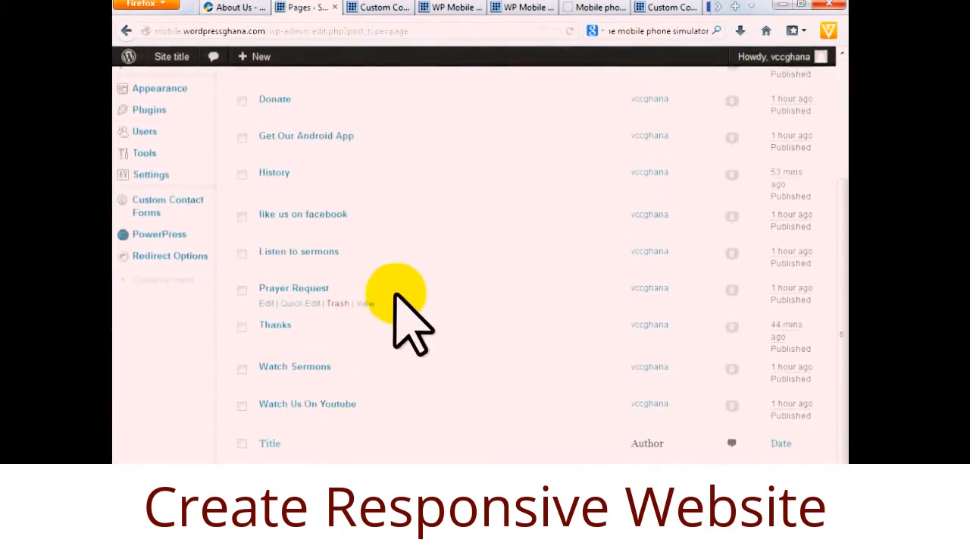
pyautogui.click(265, 215)
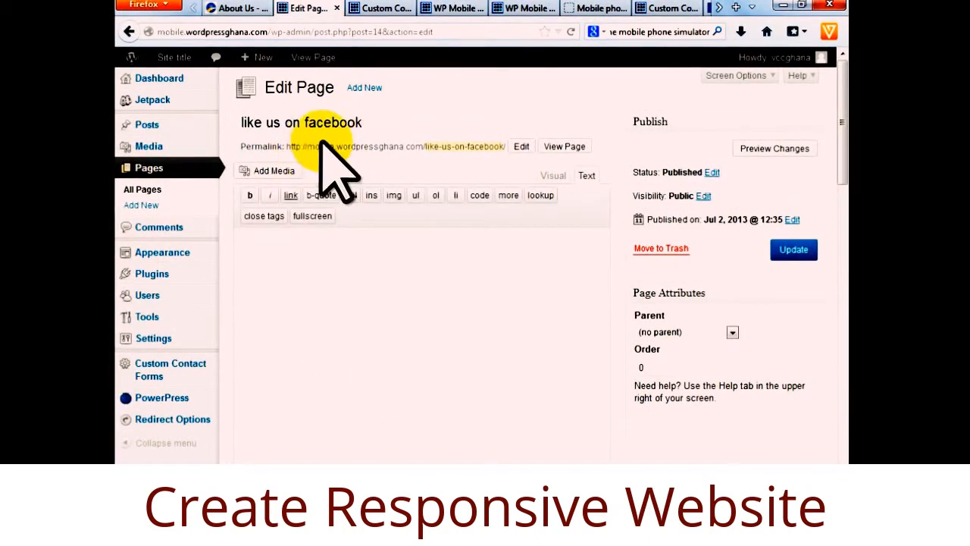
pyautogui.click(719, 9)
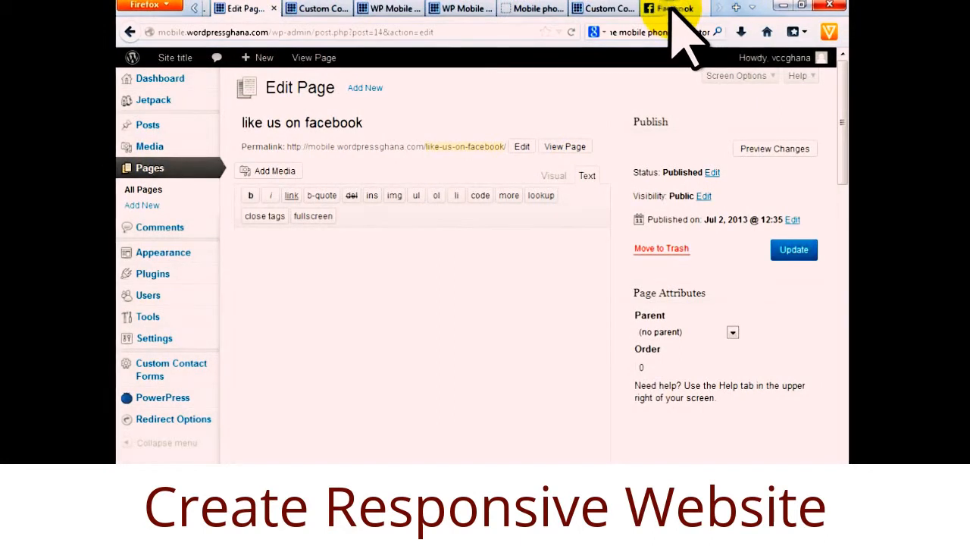
pyautogui.click(672, 10)
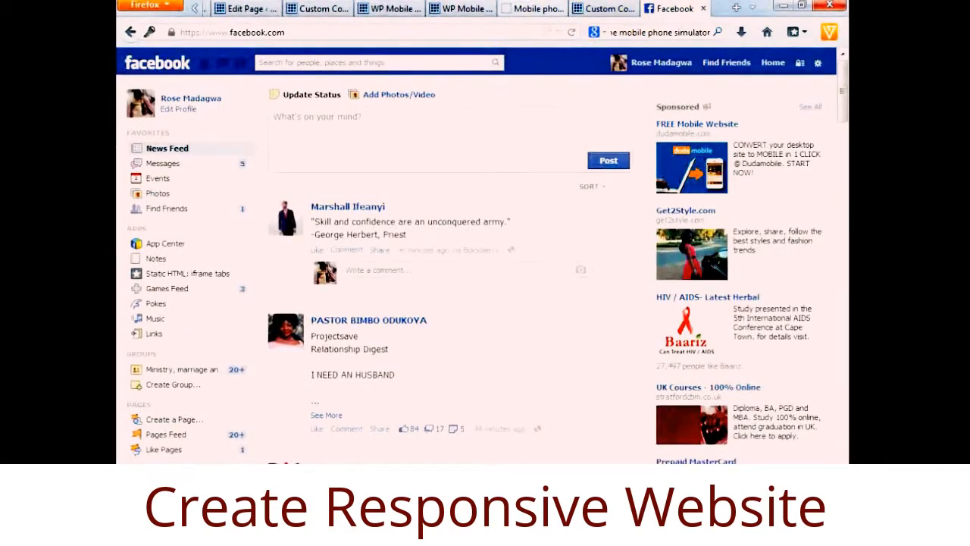
pyautogui.moveTo(503, 476)
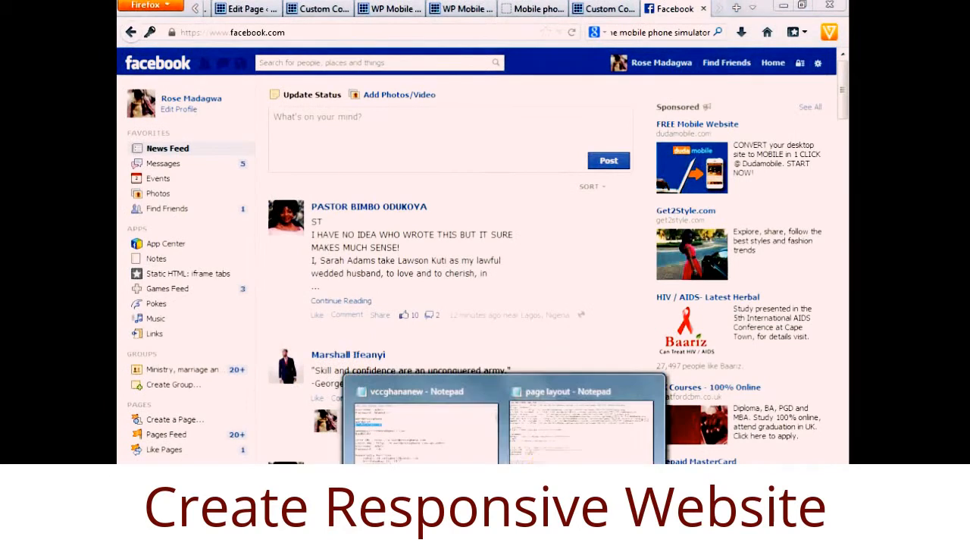
pyautogui.click(557, 458)
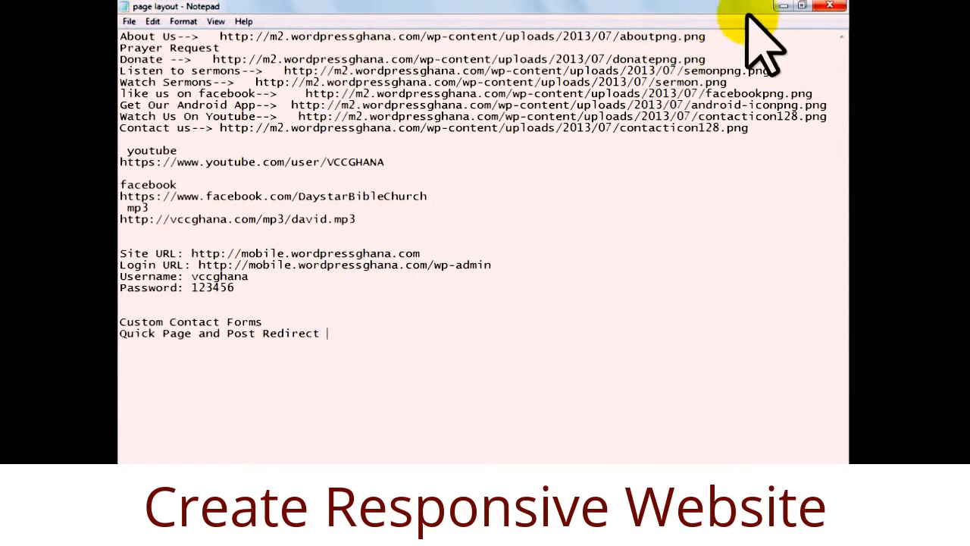
pyautogui.click(783, 6)
pyautogui.click(296, 64)
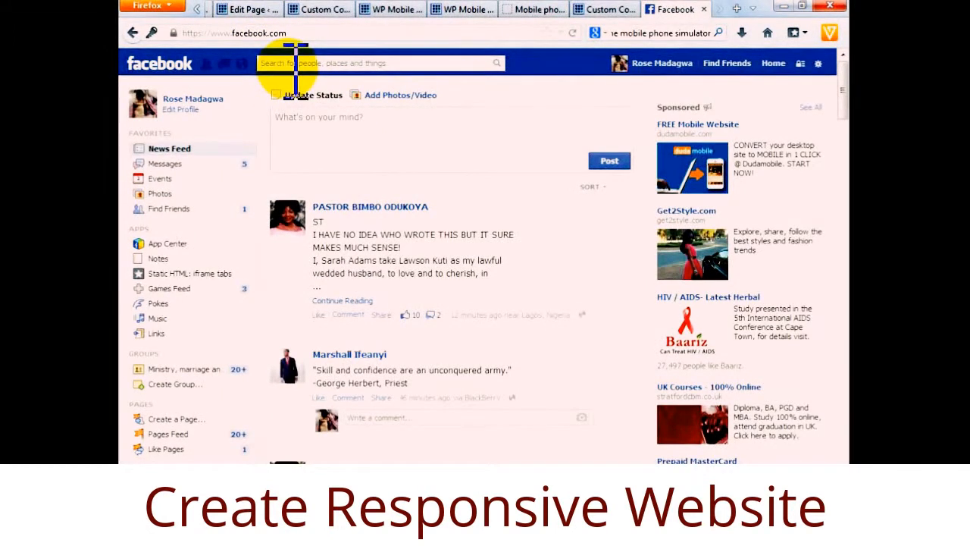
pyautogui.write('da')
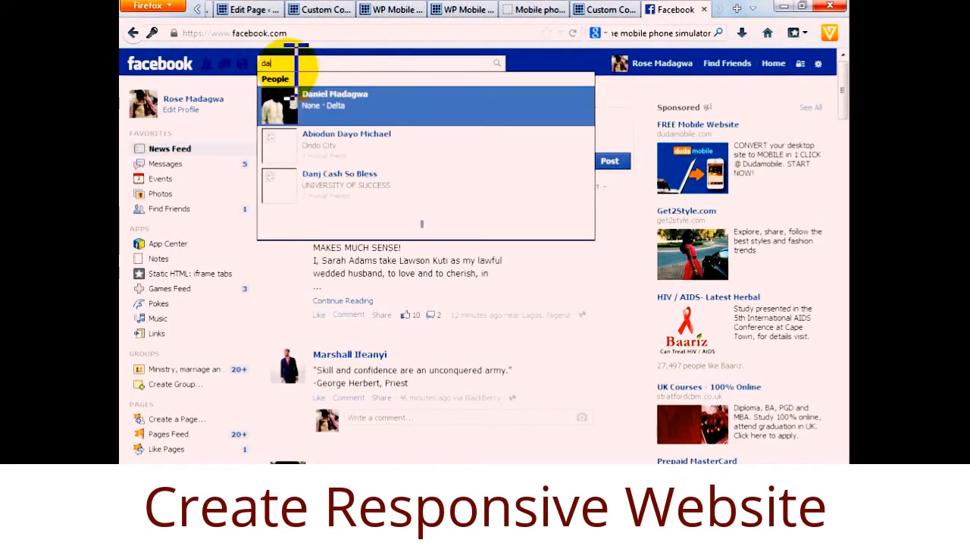
pyautogui.press('BackSpace')
pyautogui.press('BackSpace')
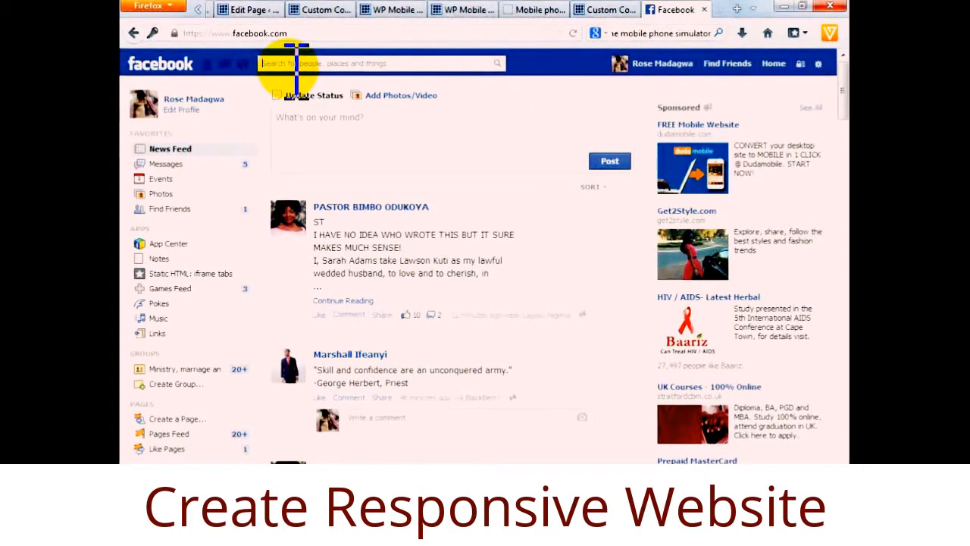
pyautogui.write('dayar')
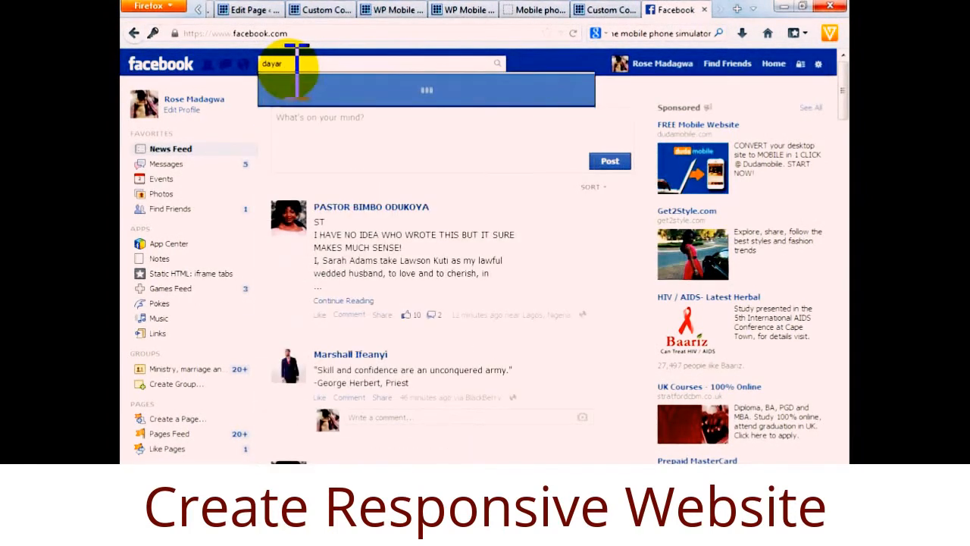
pyautogui.press('BackSpace')
pyautogui.press('BackSpace')
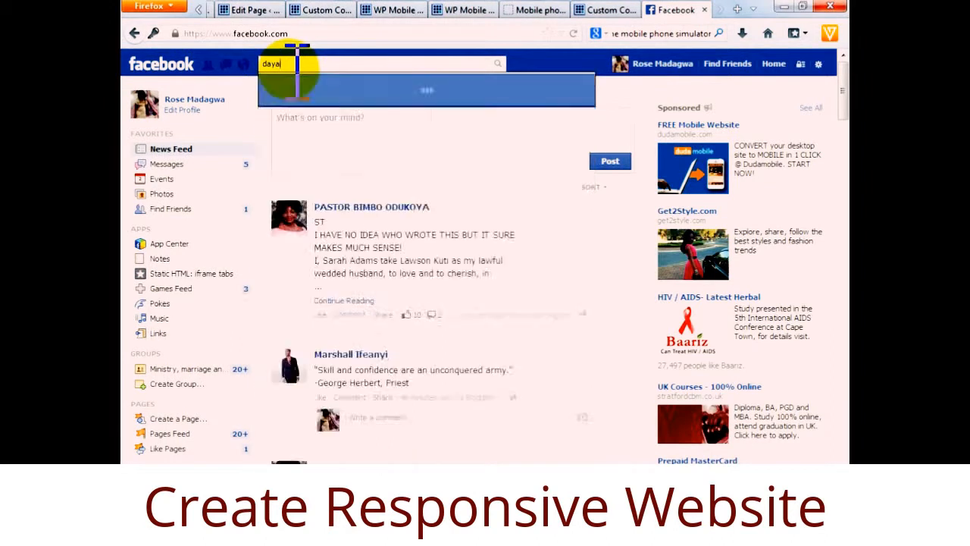
pyautogui.write('star blo')
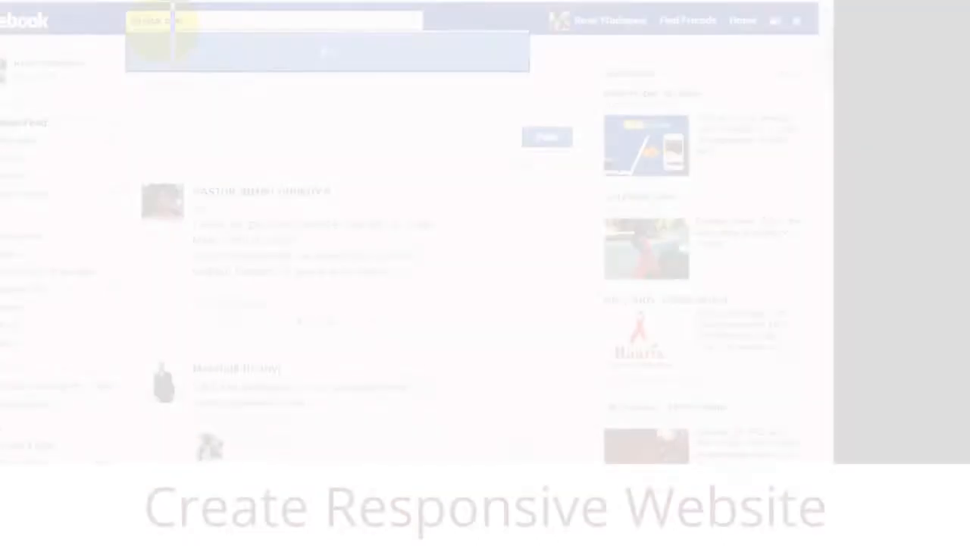
pyautogui.write('le')
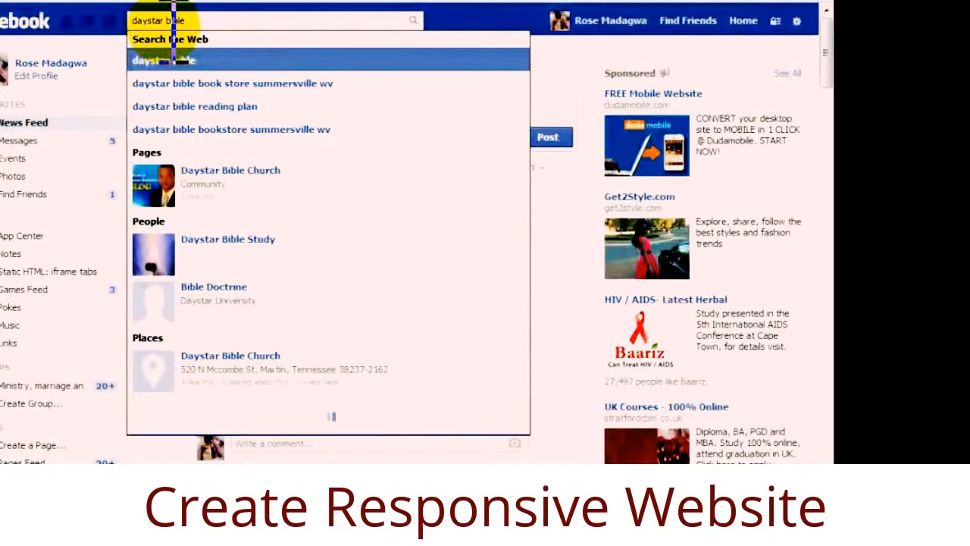
pyautogui.write(' church')
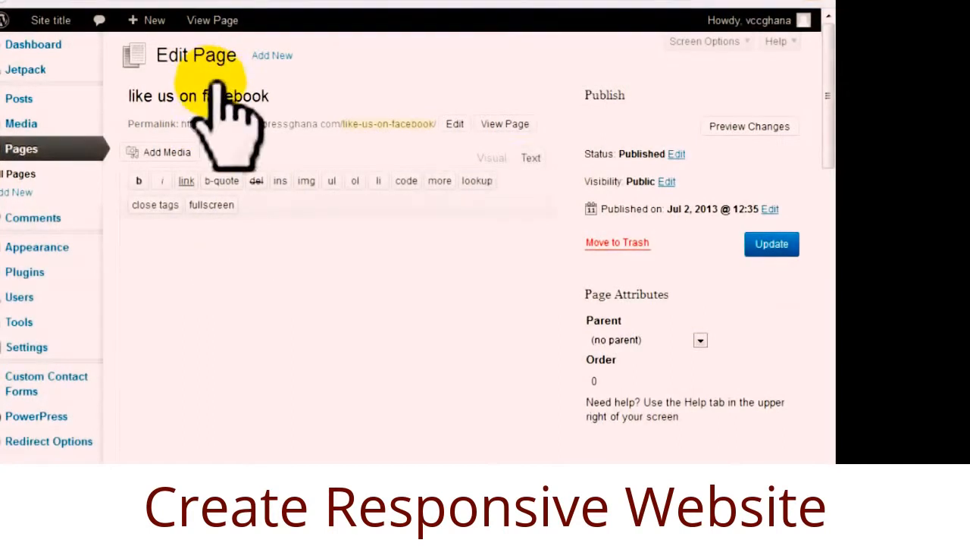
# Confirm the active 302 redirect to the church's Facebook URL and update the page.
pyautogui.moveTo(820, 136); pyautogui.dragTo(819, 422)
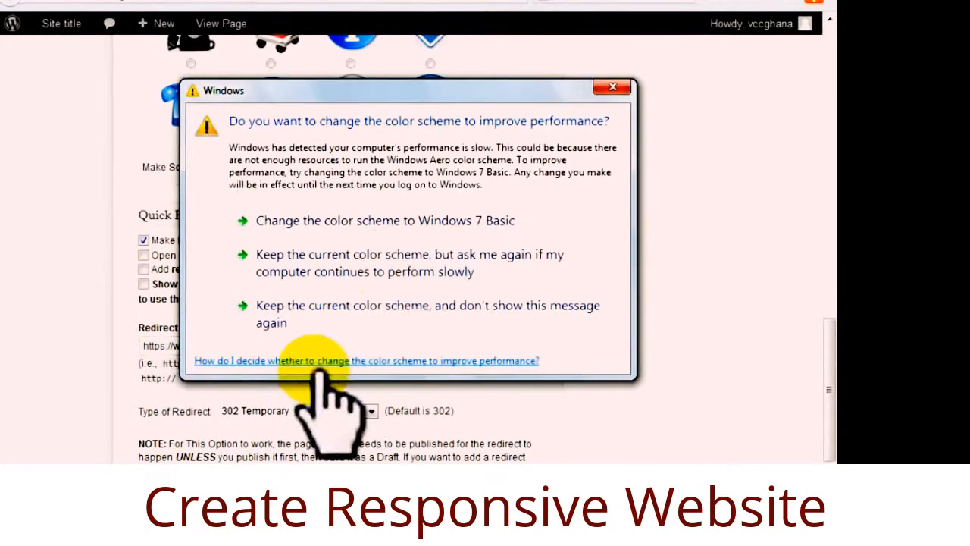
pyautogui.click(613, 91)
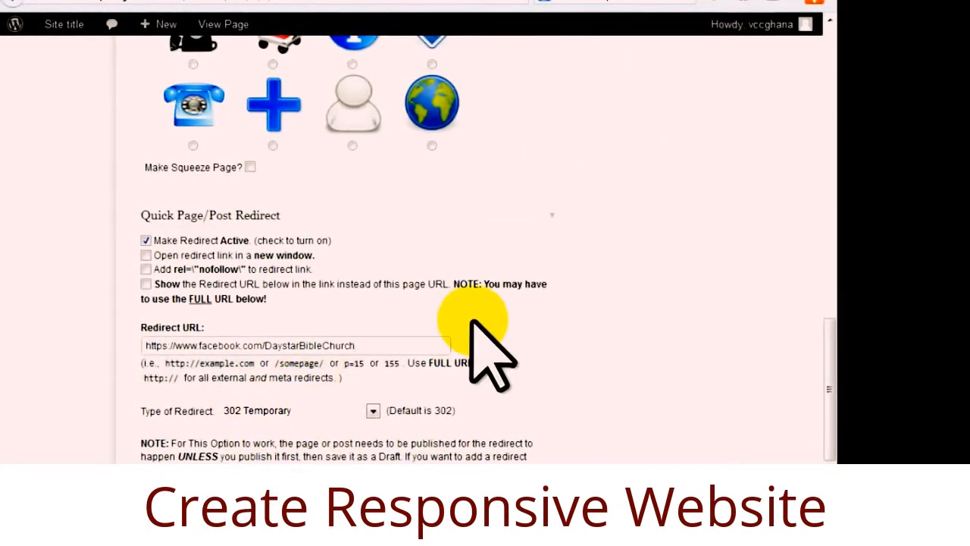
pyautogui.scroll(12, 409, 322)
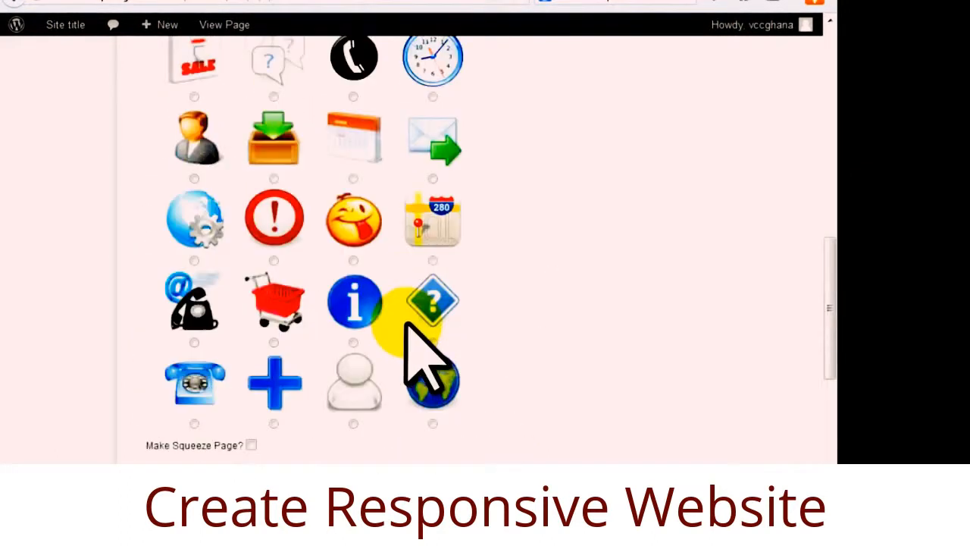
pyautogui.click(767, 250)
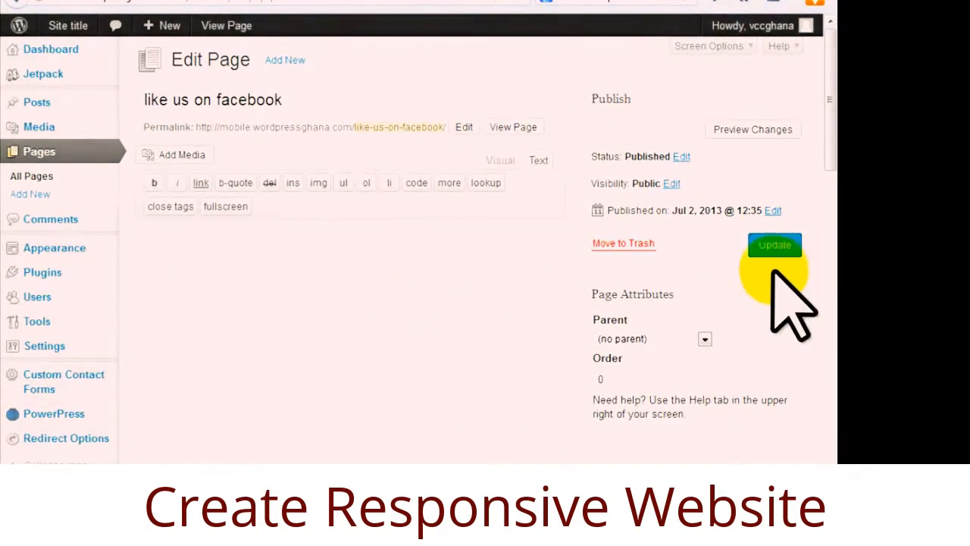
# Scroll the WP Mobile Pro Sublime Settings page and phone preview to check the home-screen icons.
pyautogui.click(291, 0)
pyautogui.scroll(-2, 773, 303)
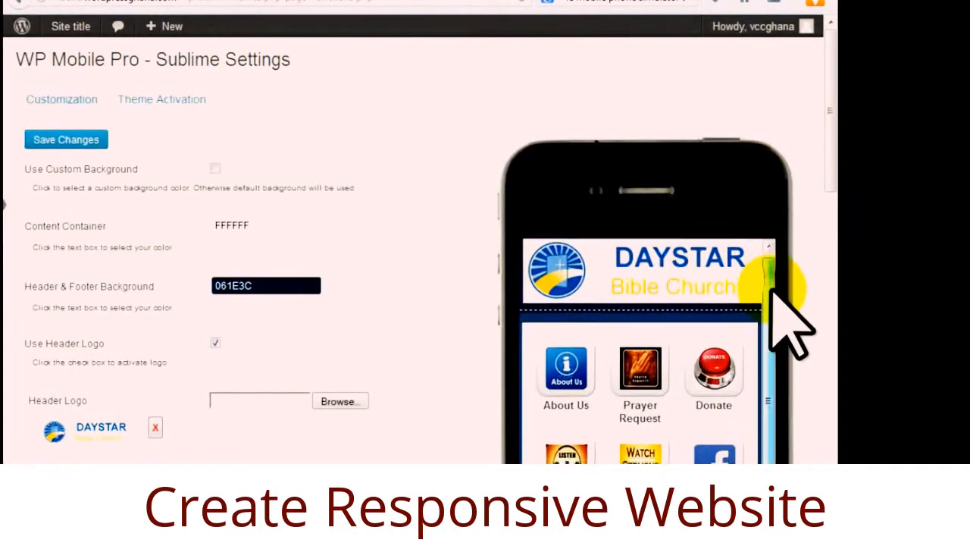
pyautogui.scroll(-3, 822, 182)
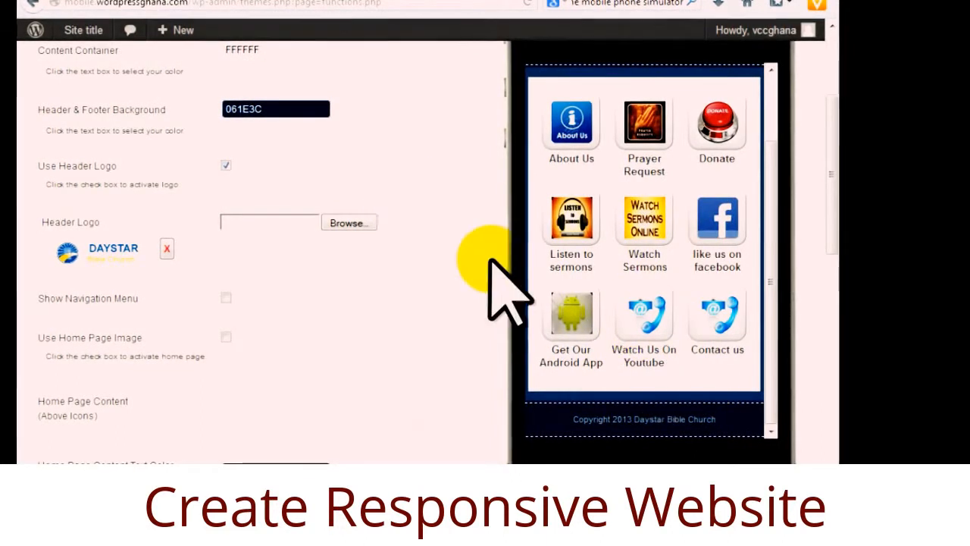
pyautogui.scroll(3, 493, 280)
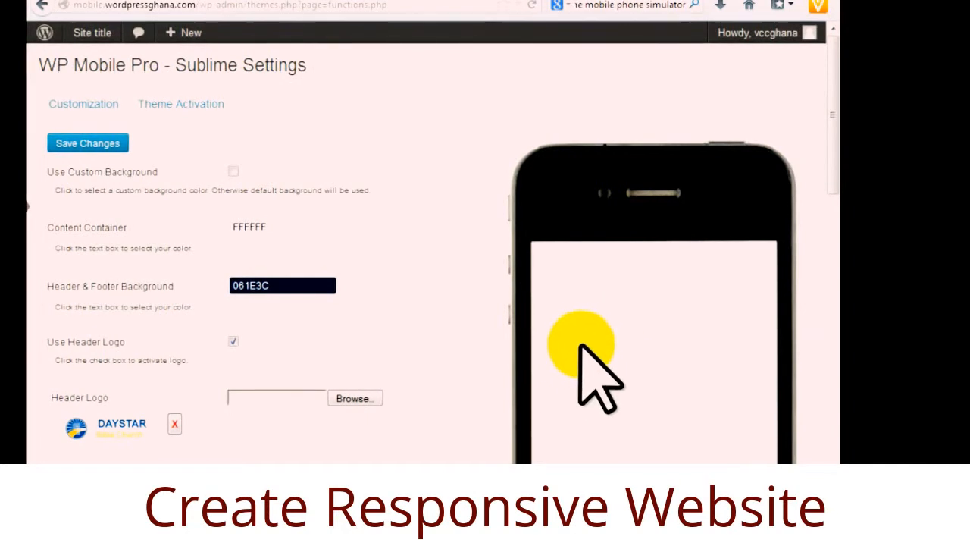
pyautogui.moveTo(829, 184); pyautogui.dragTo(824, 227)
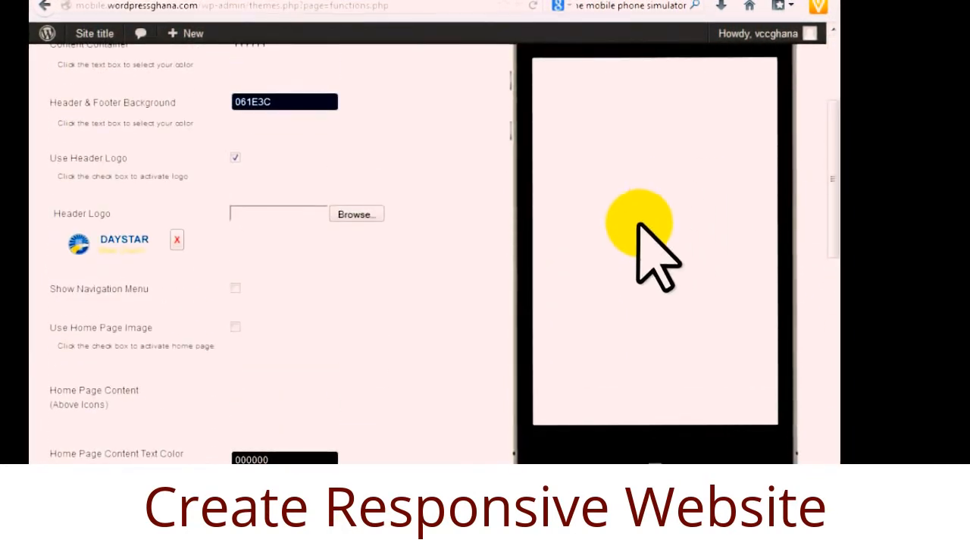
pyautogui.scroll(3, 618, 322)
pyautogui.scroll(-4, 568, 413)
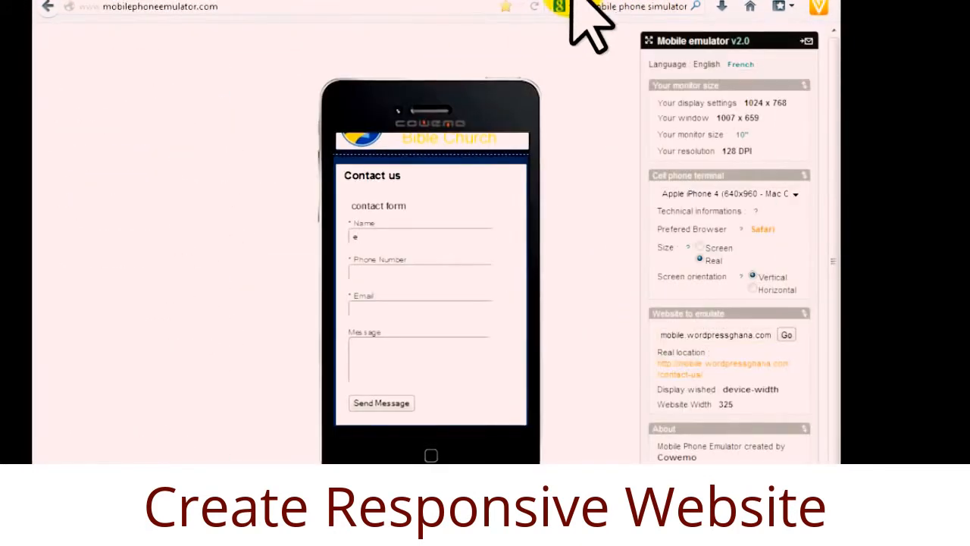
# Return the emulated site to its home screen, then move through browser tabs to the church website.
pyautogui.click(441, 144)
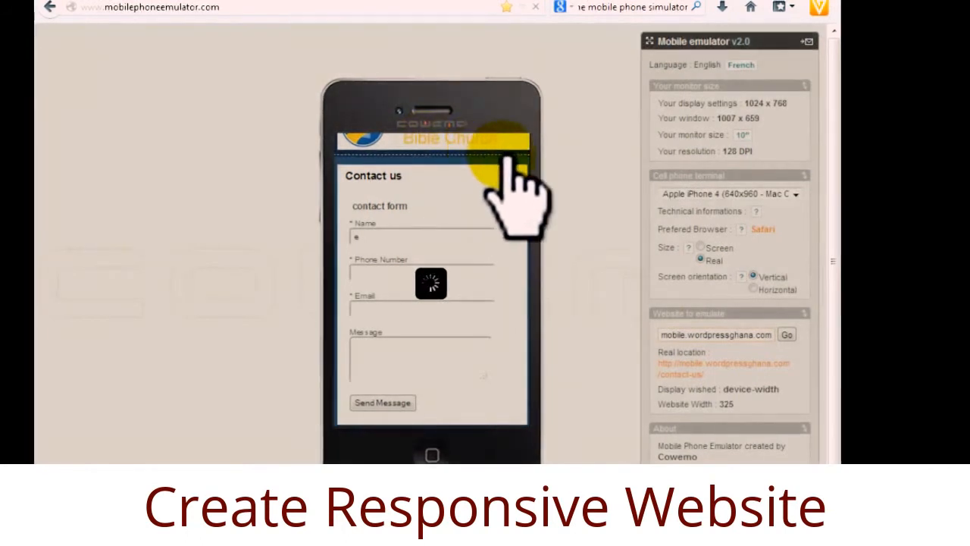
pyautogui.click(406, 1)
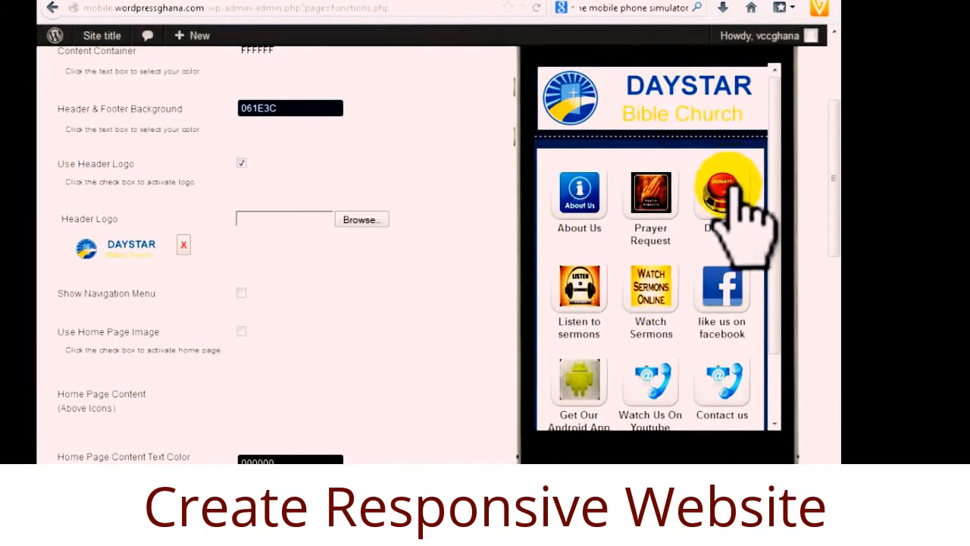
pyautogui.click(487, 2)
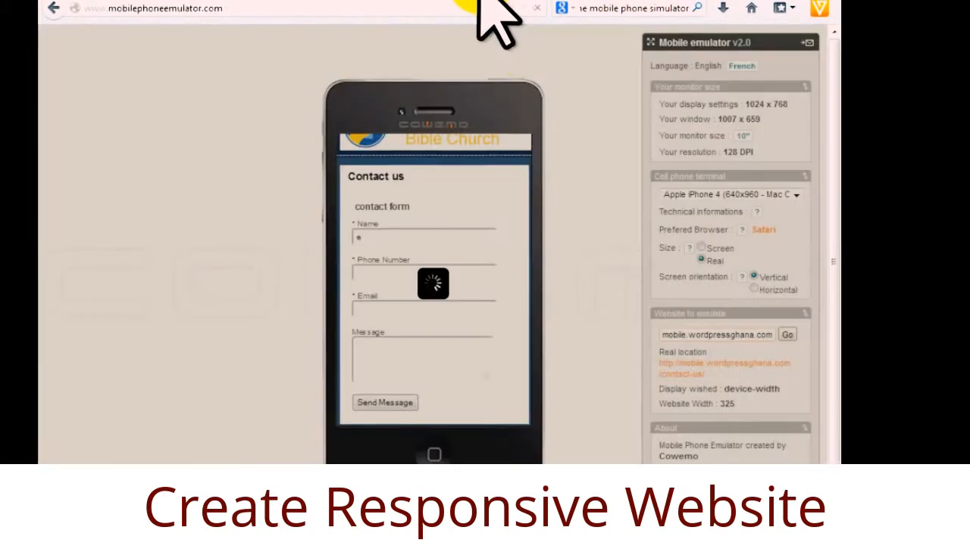
pyautogui.click(294, 1)
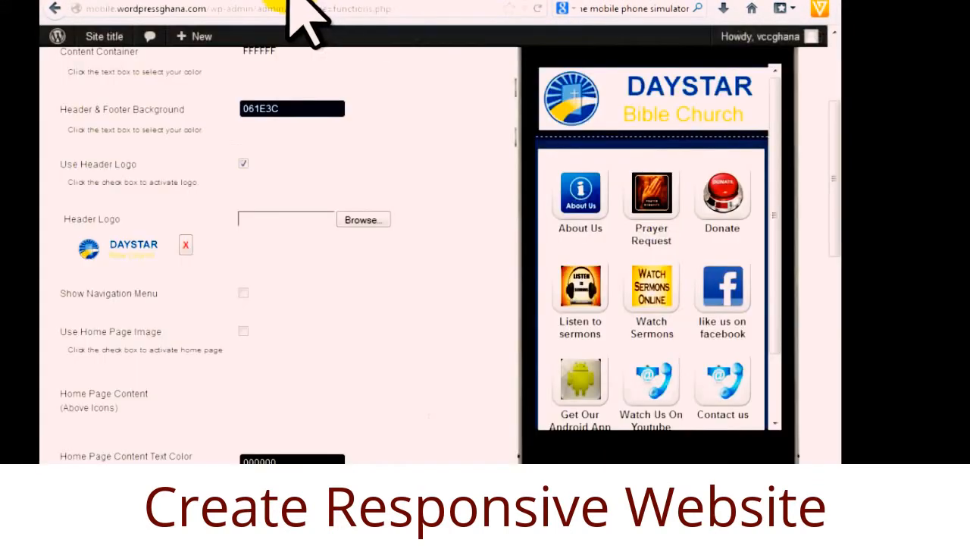
pyautogui.click(189, 3)
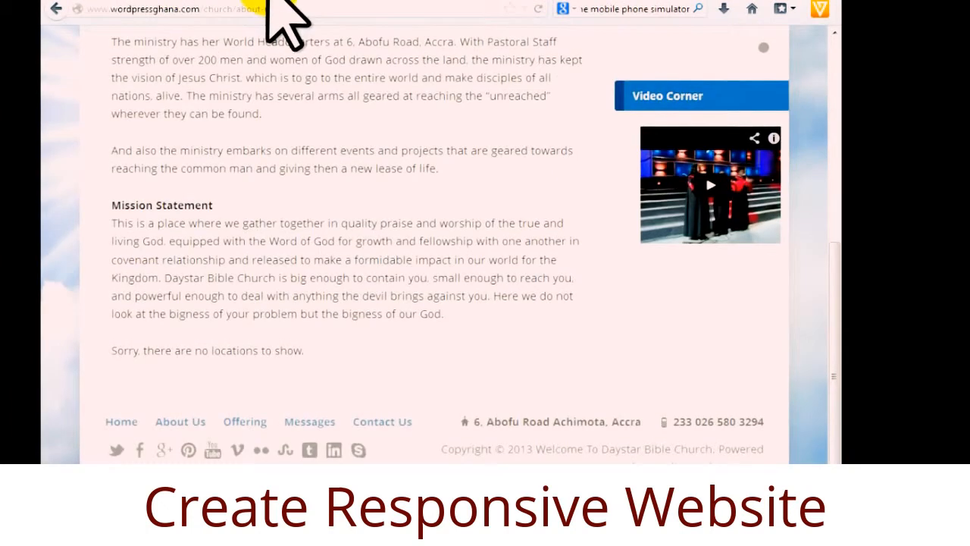
# Go from the page editor to All Pages, then reload Appearance > Theme Settings.
pyautogui.click(270, 3)
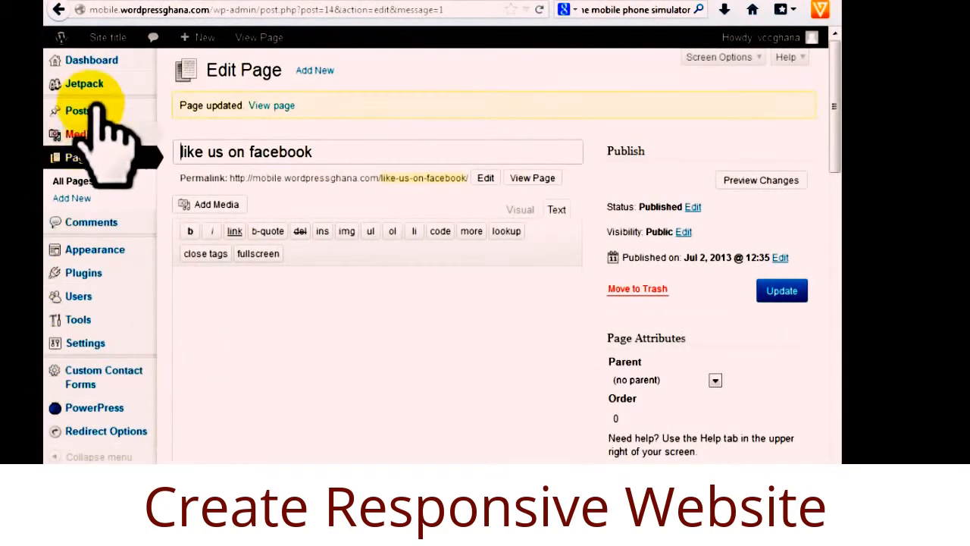
pyautogui.click(85, 182)
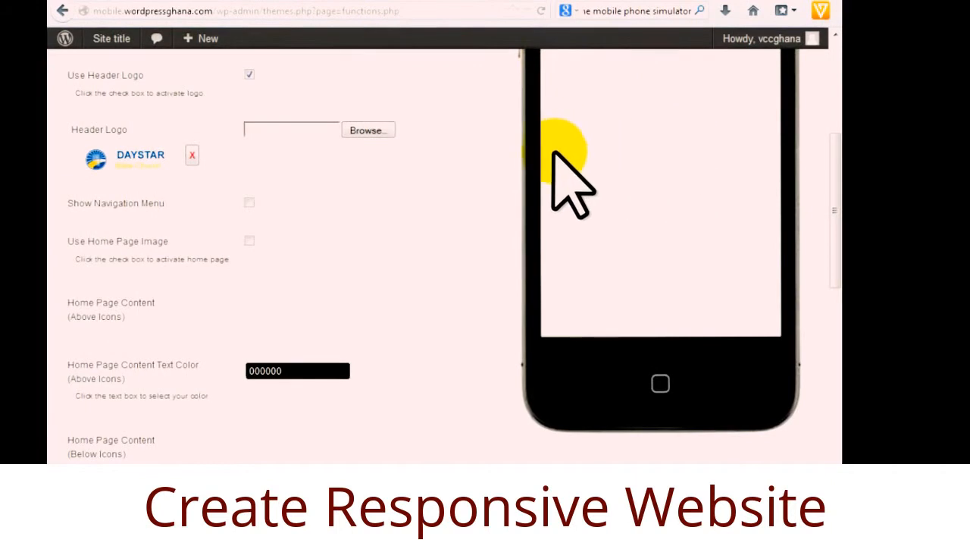
pyautogui.scroll(4, 655, 349)
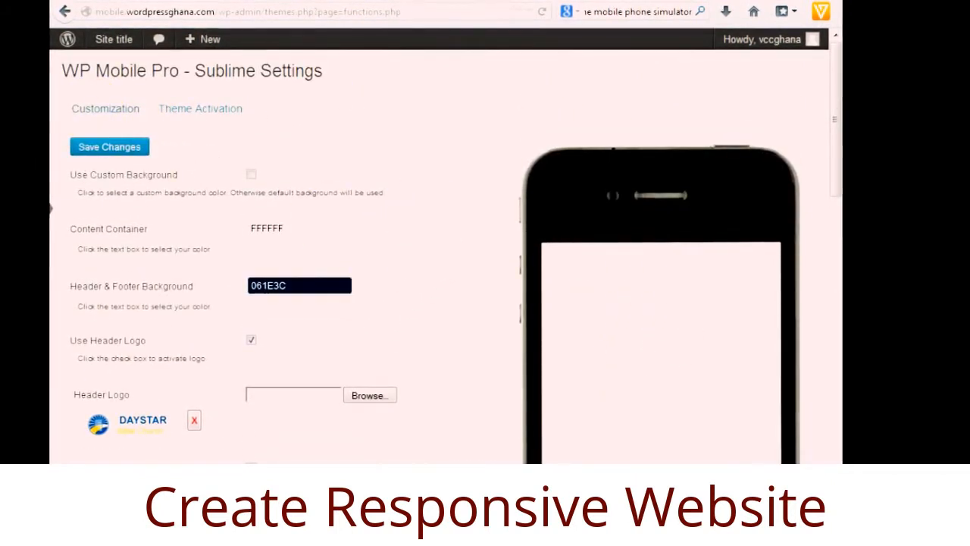
pyautogui.hscroll(-3, 438, 303)
pyautogui.moveTo(109, 469); pyautogui.dragTo(97, 469)
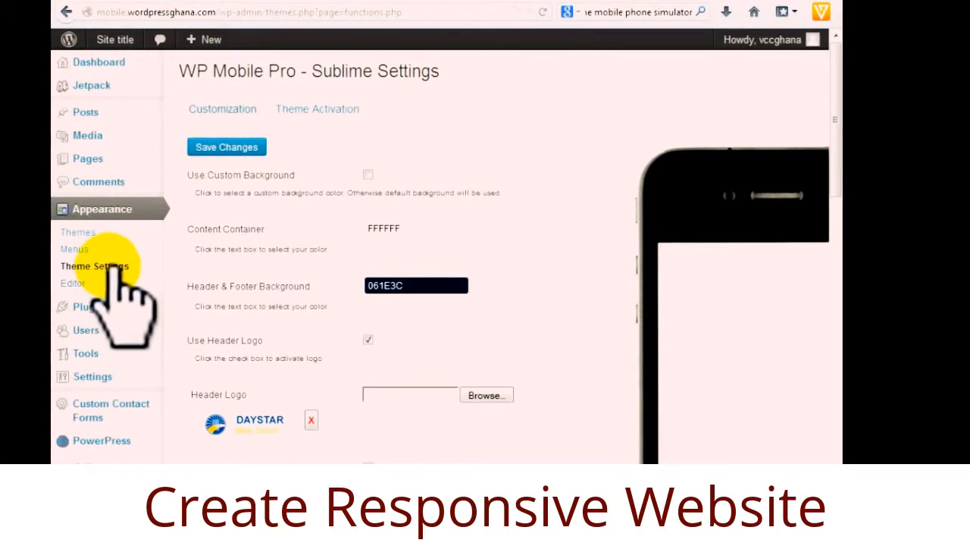
pyautogui.click(114, 268)
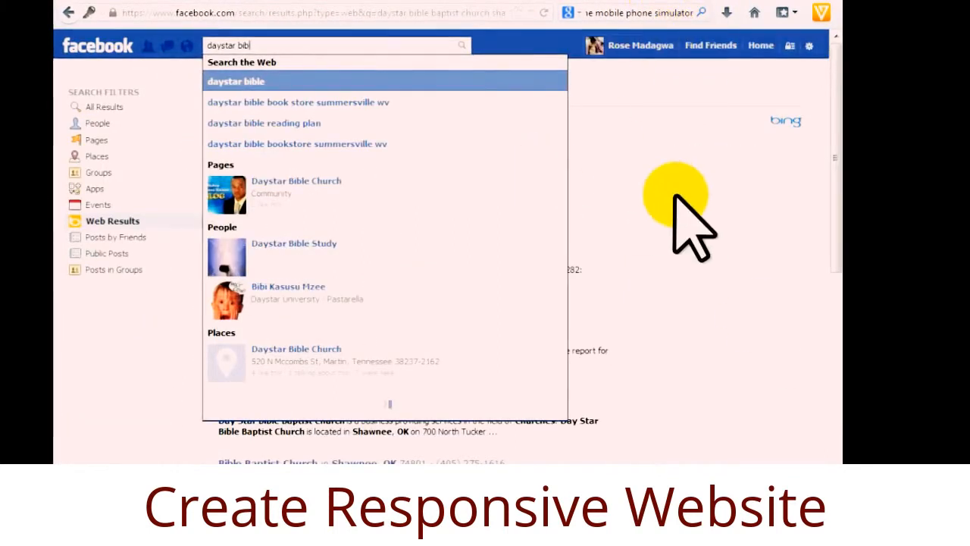
# Check the Daystar Bible Church Facebook page, then return to the WordPress pages list.
pyautogui.click(673, 0)
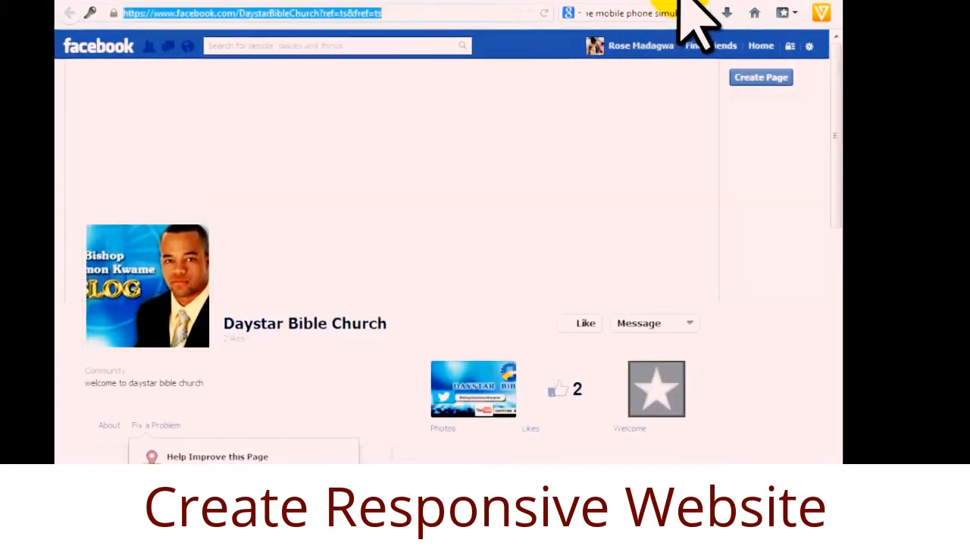
pyautogui.click(562, 2)
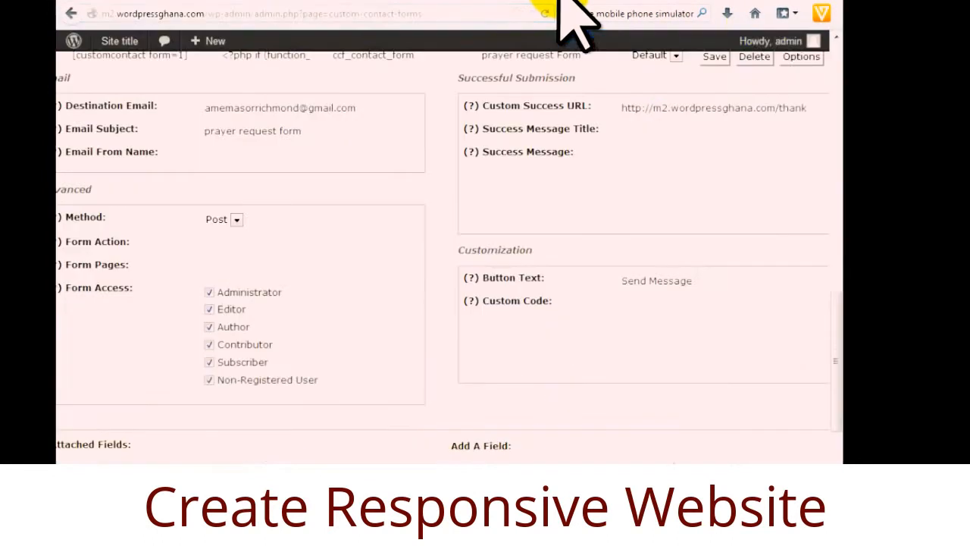
pyautogui.click(615, 1)
pyautogui.click(269, 1)
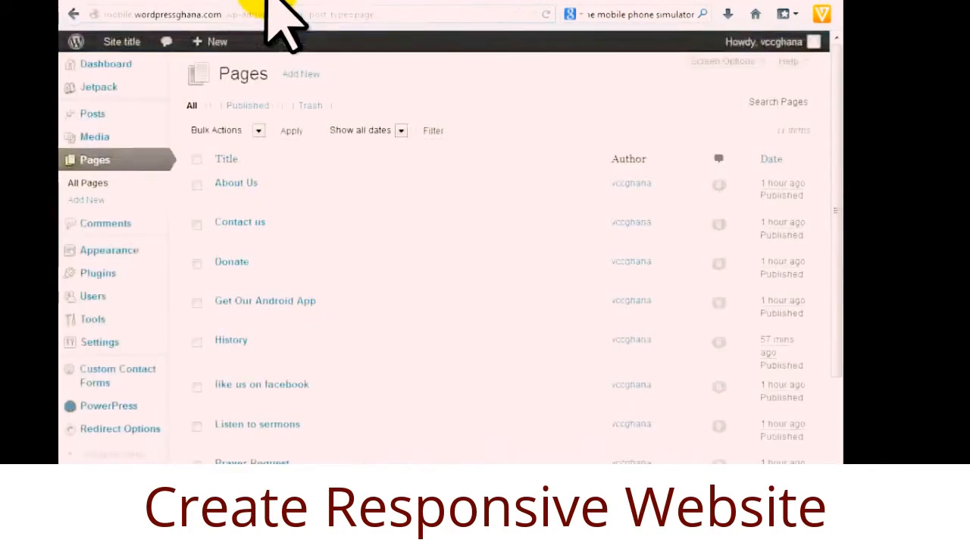
pyautogui.scroll(-2, 372, 389)
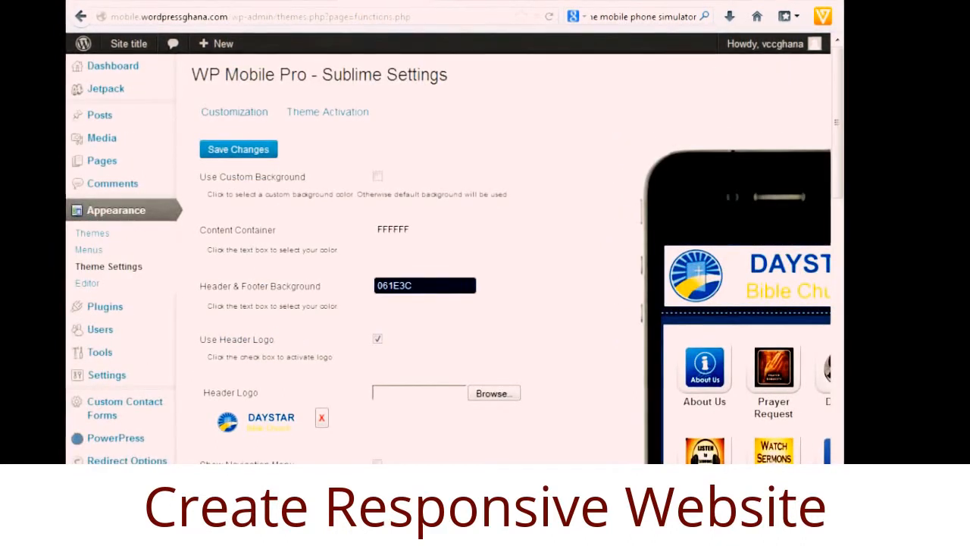
# Find the Watch Us On Youtube and Contact us URLs in the notes, then switch to the Watch Us On Youtube page editor.
pyautogui.click(530, 454)
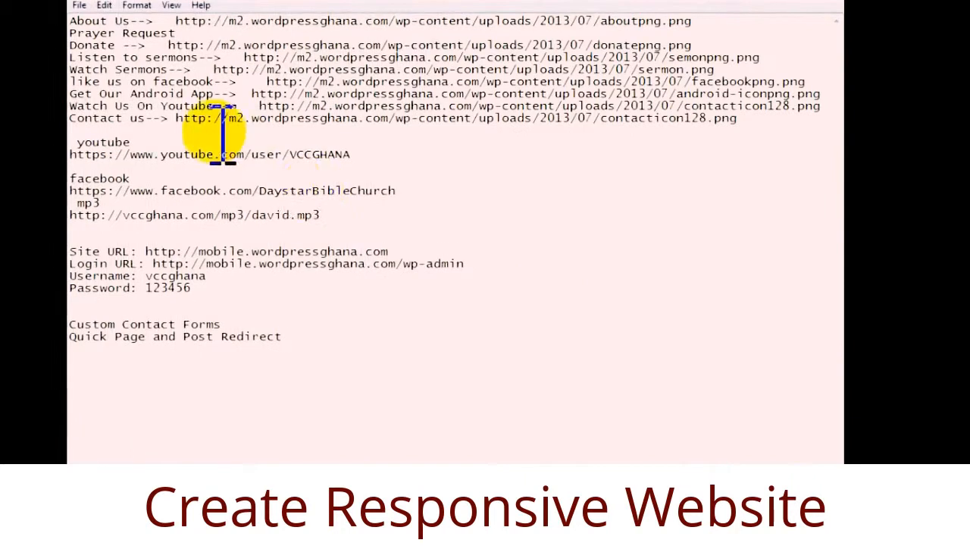
pyautogui.moveTo(261, 106); pyautogui.dragTo(719, 119)
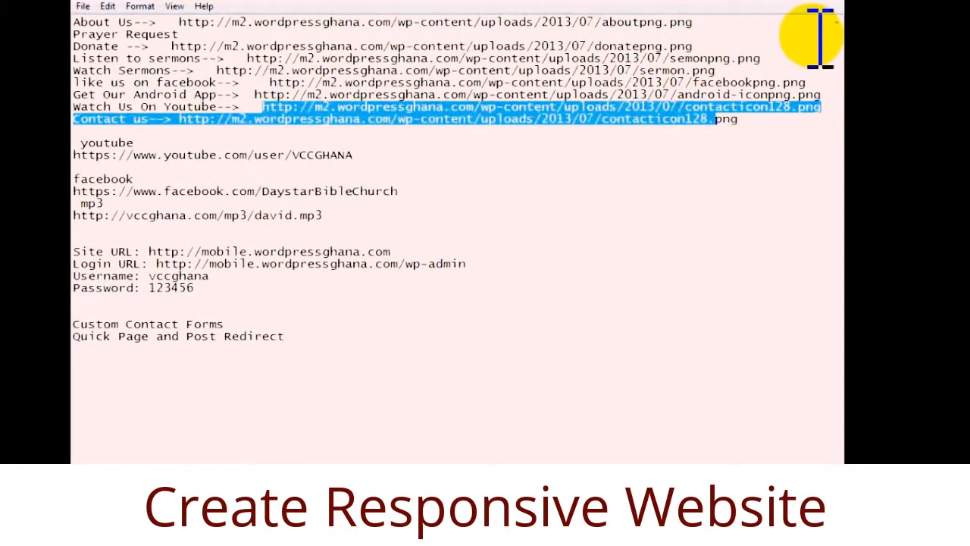
pyautogui.click(779, 1)
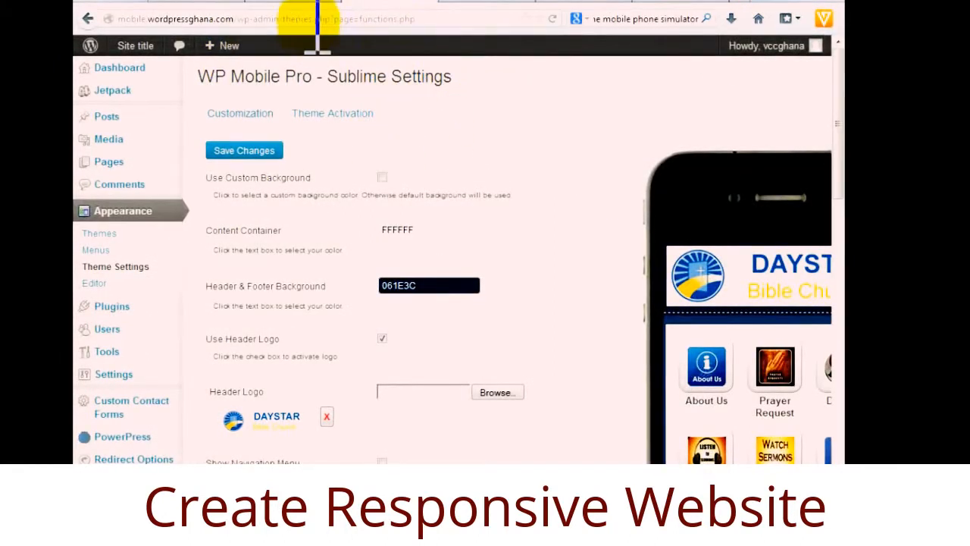
pyautogui.click(306, 1)
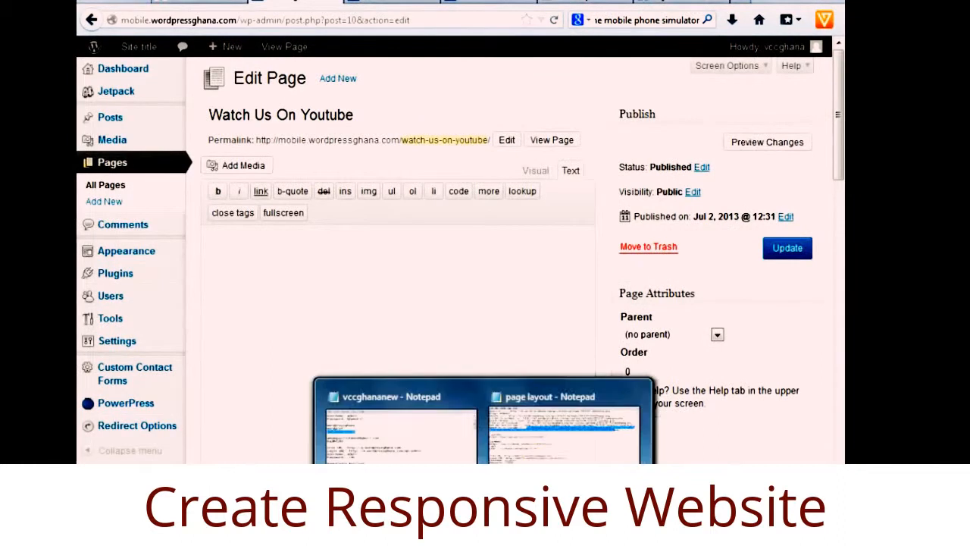
# Bring up the copy options for the church's YouTube channel link in the notes.
pyautogui.click(568, 455)
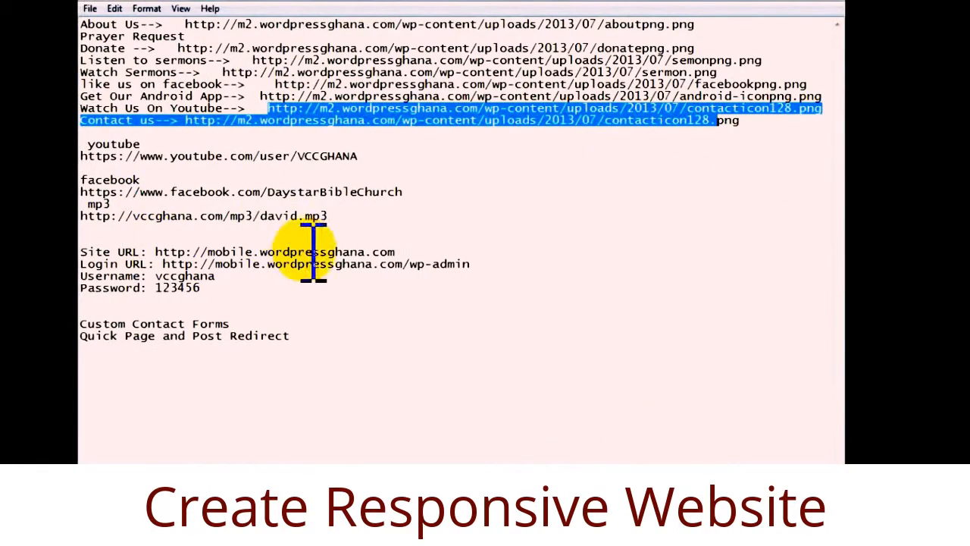
pyautogui.click(349, 160)
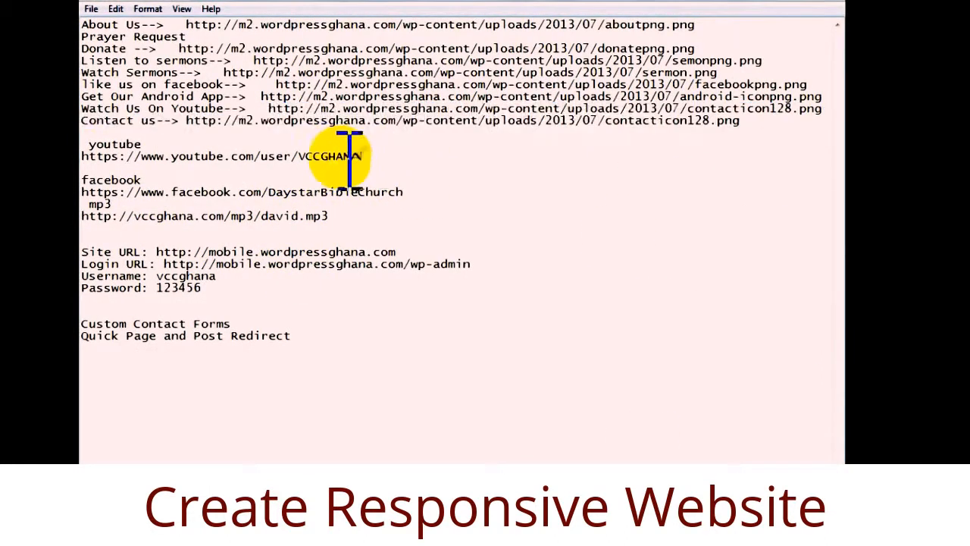
pyautogui.rightClick(114, 162)
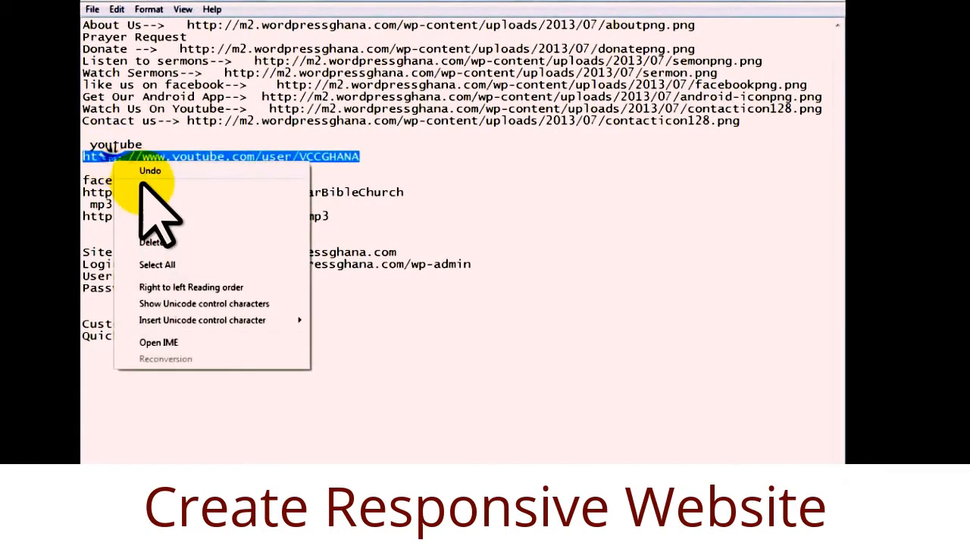
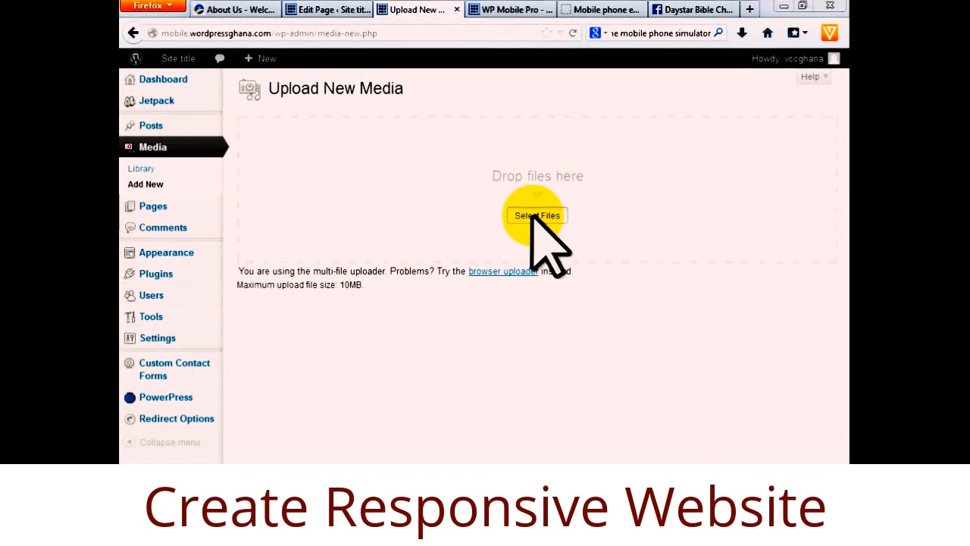
# Upload the YouTubePNG image file to the media library.
pyautogui.click(534, 216)
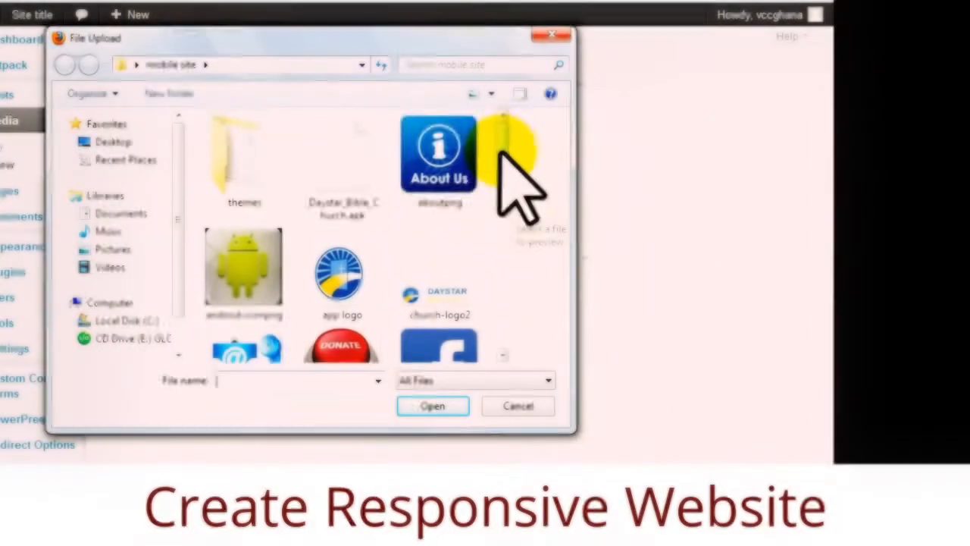
pyautogui.moveTo(501, 147); pyautogui.dragTo(499, 295)
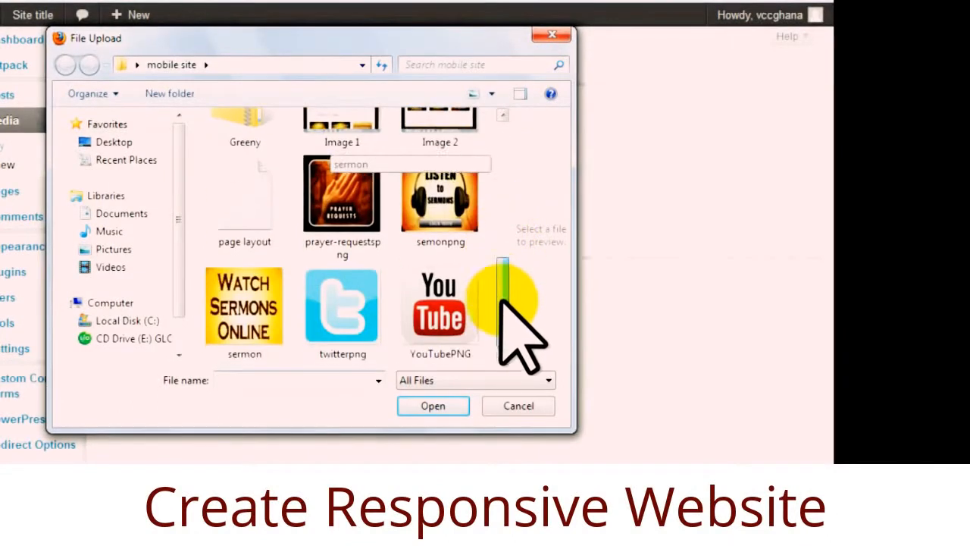
pyautogui.click(453, 317)
pyautogui.click(433, 407)
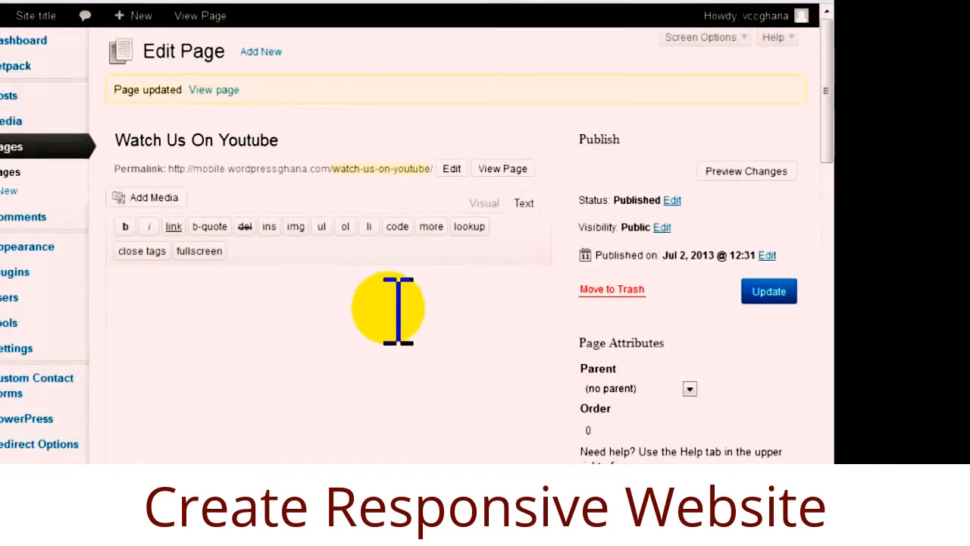
# Clear the old icon URL on the Watch Us On Youtube page.
pyautogui.scroll(-3, 431, 420)
pyautogui.scroll(-2, 379, 425)
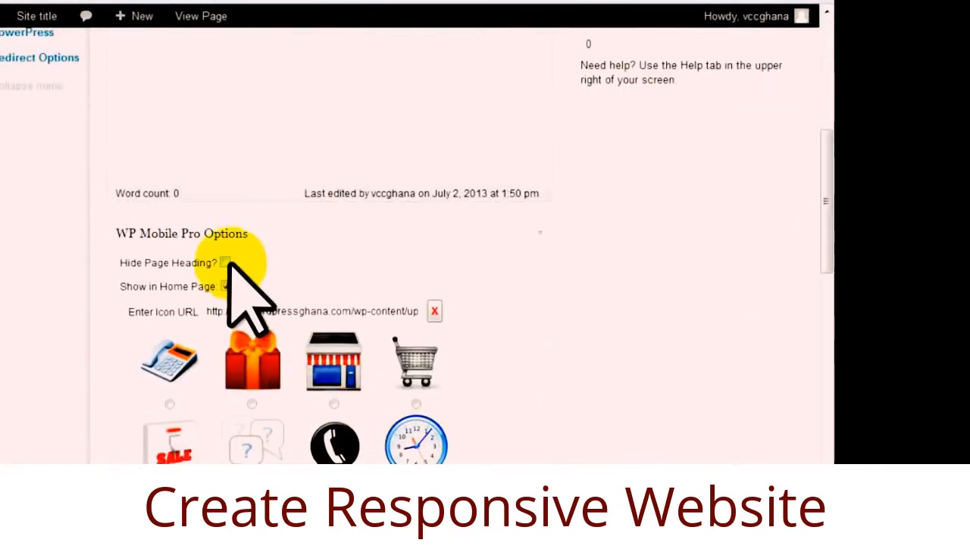
pyautogui.scroll(-4, 319, 413)
pyautogui.scroll(4, 325, 345)
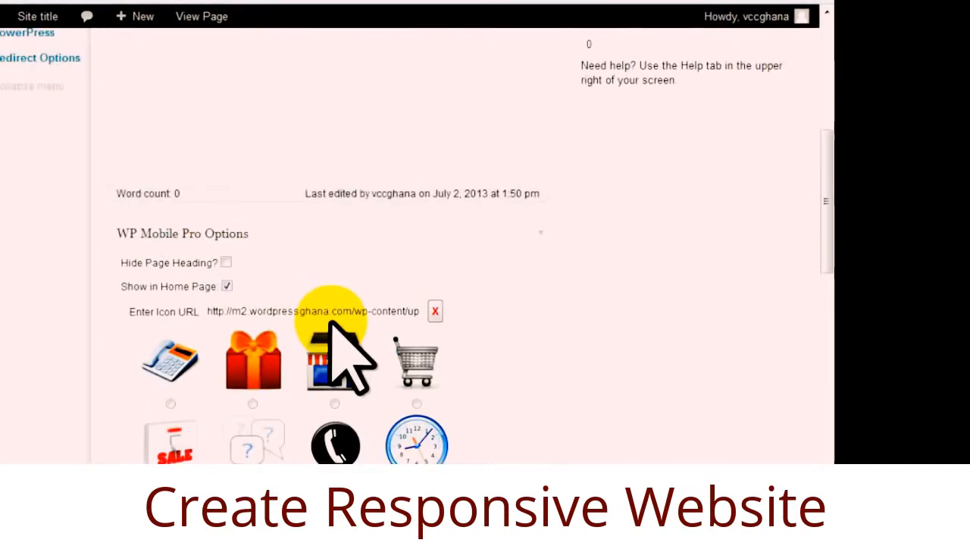
pyautogui.click(324, 311)
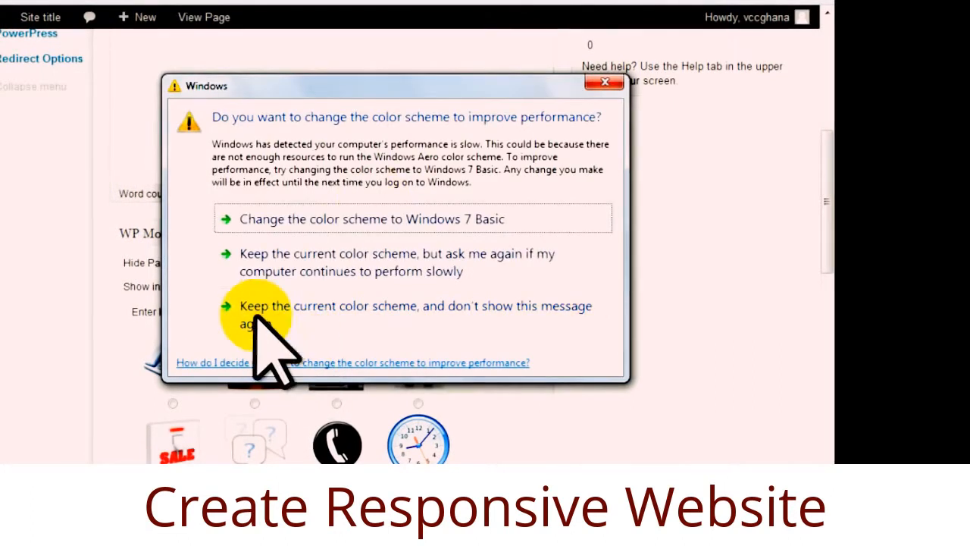
pyautogui.click(606, 80)
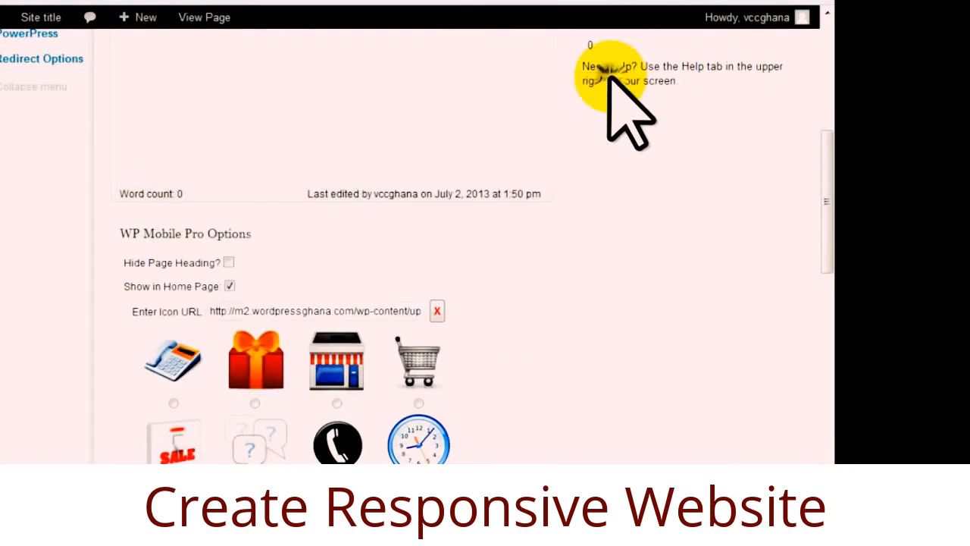
pyautogui.tripleClick(303, 310)
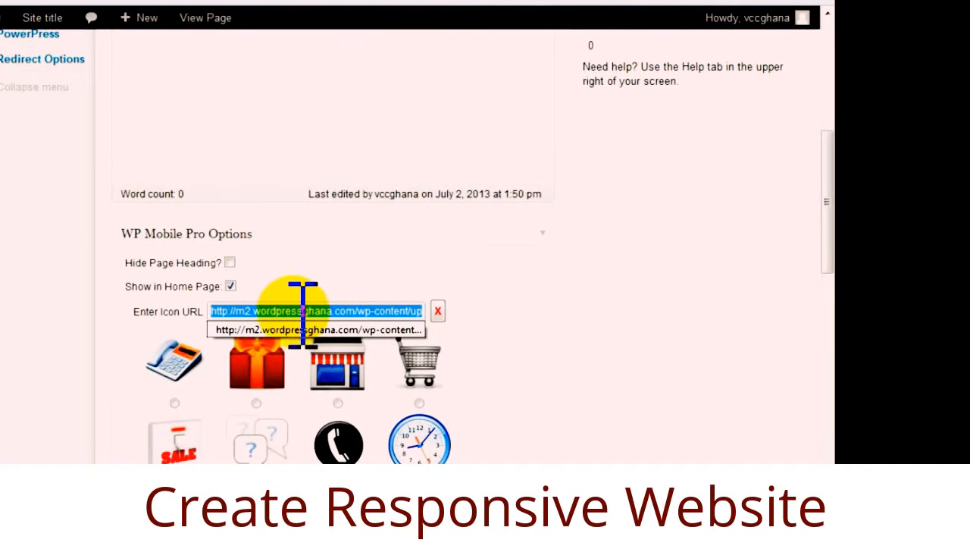
pyautogui.press('BackSpace')
# Open the Edit Media details for the uploaded YouTubePNG image.
pyautogui.click(353, 1)
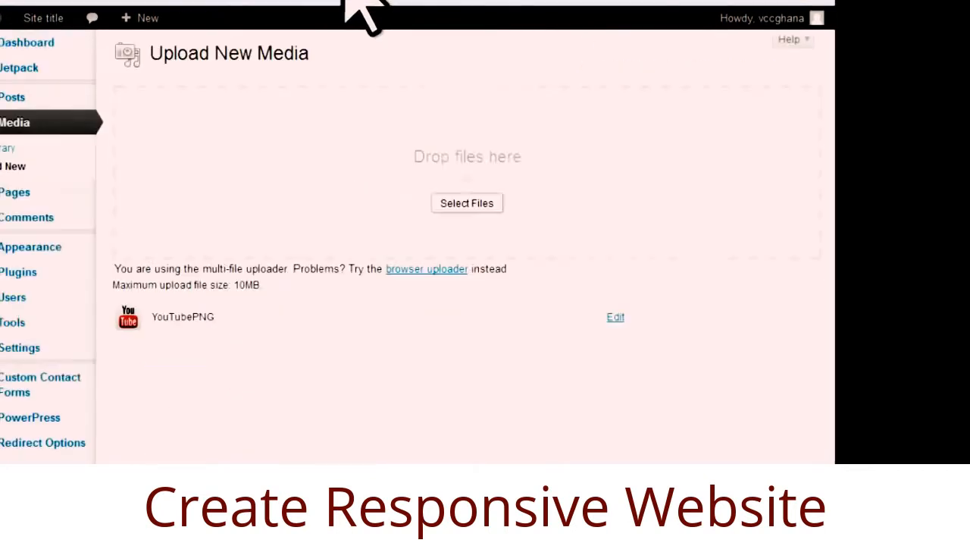
pyautogui.click(614, 317)
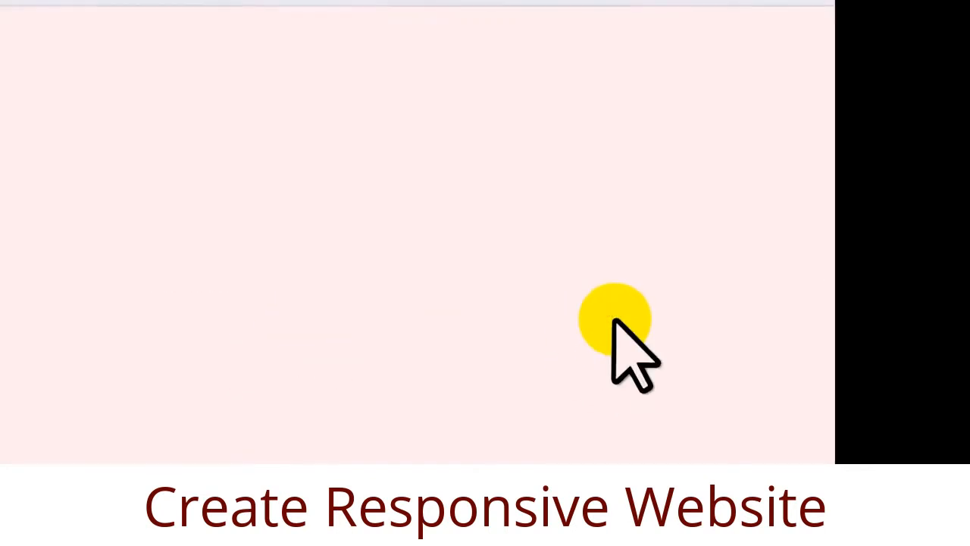
pyautogui.click(321, 1)
pyautogui.click(326, 1)
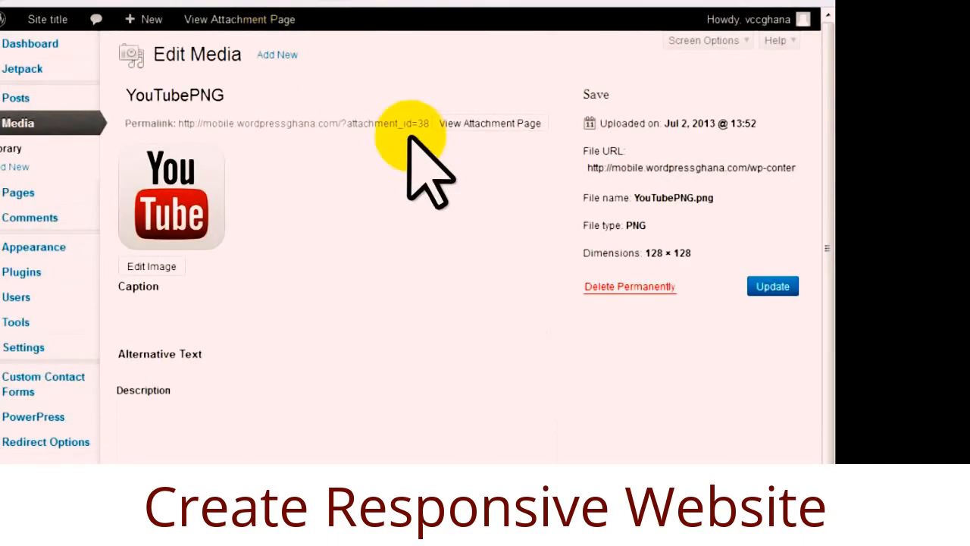
# Copy the YouTubePNG file URL and paste it as the page's mobile icon URL.
pyautogui.click(665, 169)
pyautogui.rightClick(668, 168)
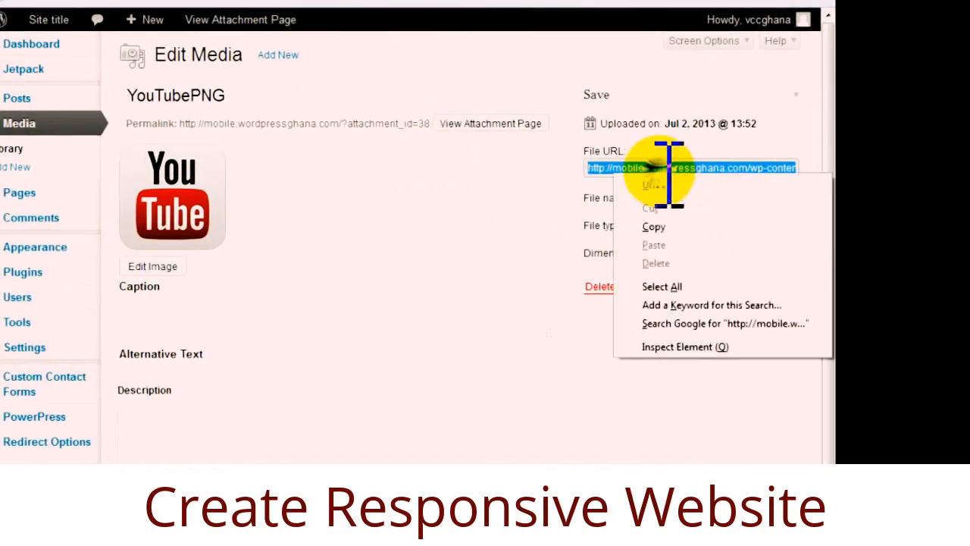
pyautogui.click(660, 225)
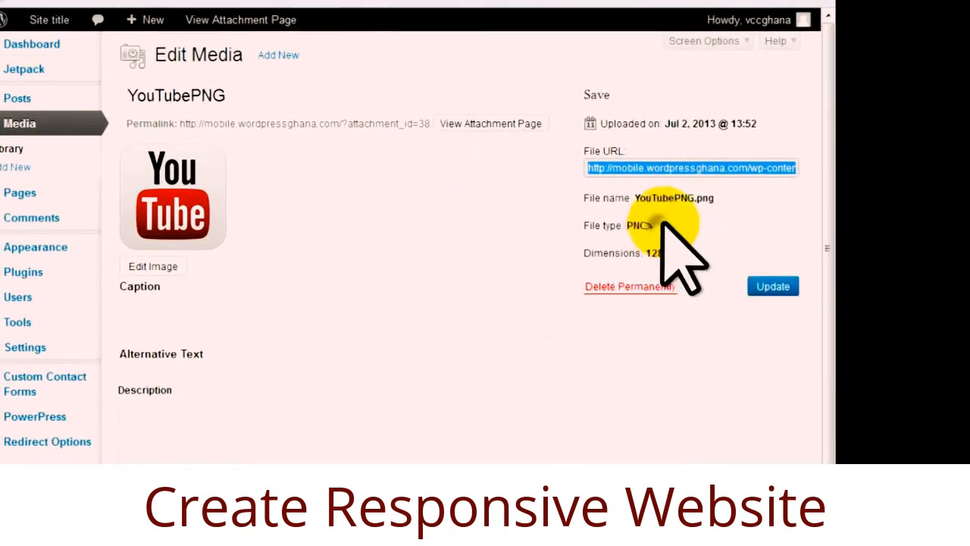
pyautogui.click(242, 1)
pyautogui.click(249, 309)
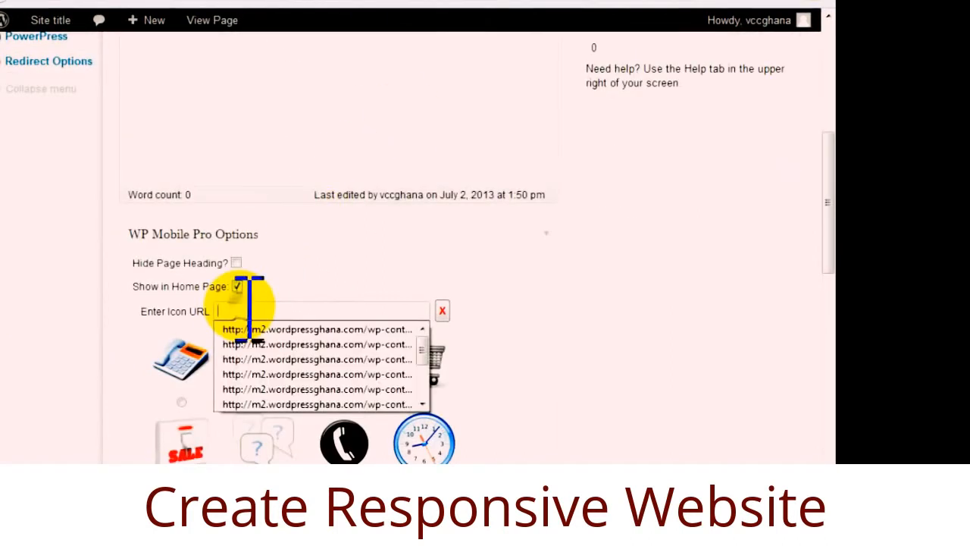
pyautogui.hotkey('ctrl', 'v')
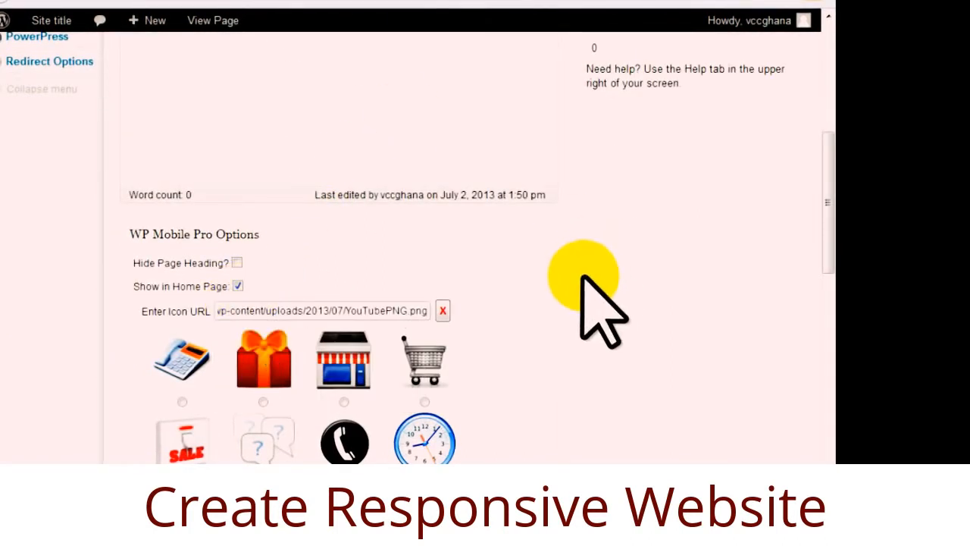
# Update the Watch Us On Youtube page, then switch to the emulator preview.
pyautogui.scroll(-8, 582, 276)
pyautogui.scroll(7, 541, 303)
pyautogui.scroll(10, 549, 288)
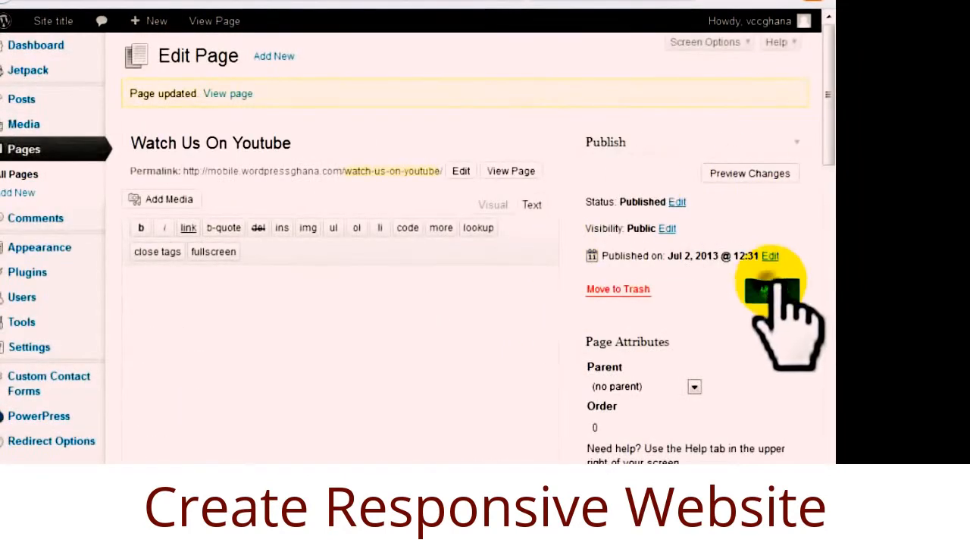
pyautogui.click(770, 290)
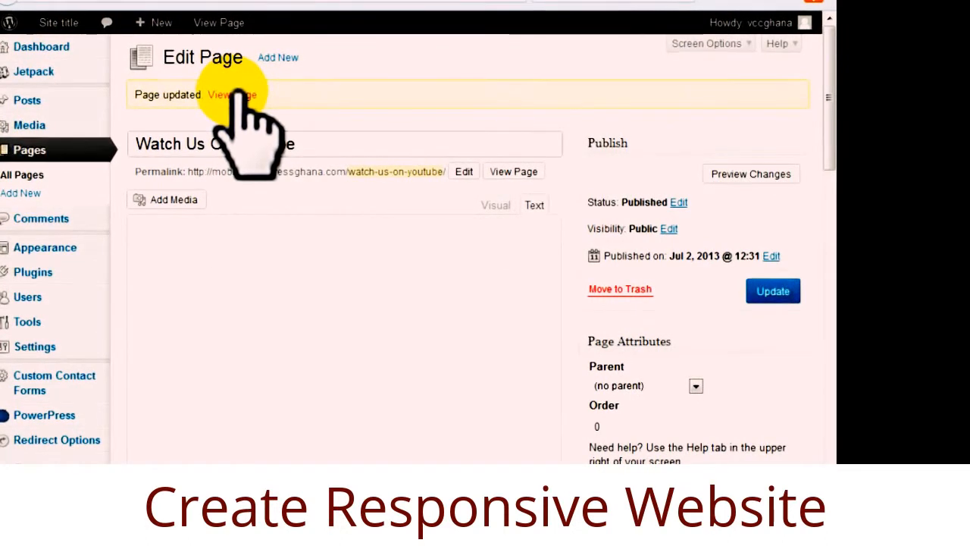
pyautogui.click(262, 265)
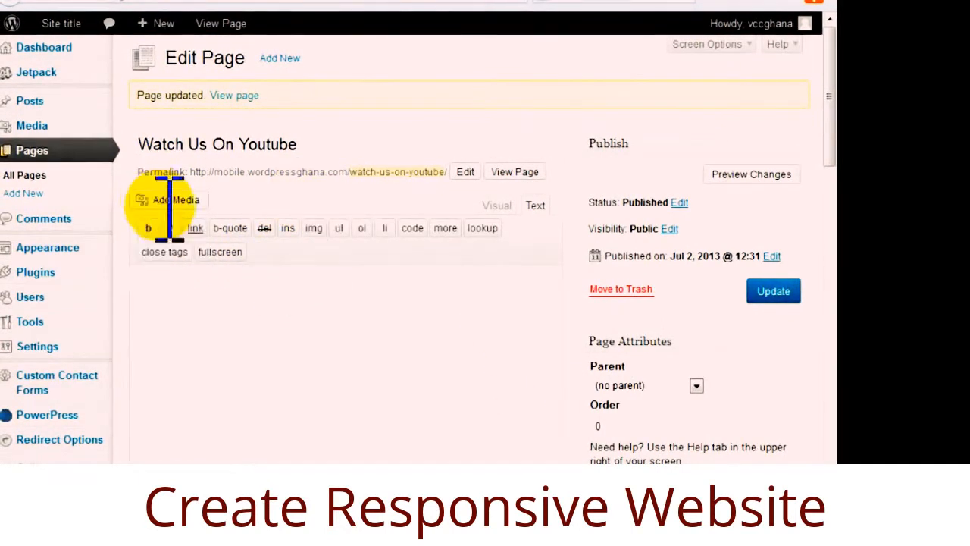
pyautogui.scroll(-9, 342, 243)
pyautogui.scroll(5, 635, 198)
pyautogui.scroll(5, 644, 212)
pyautogui.click(773, 292)
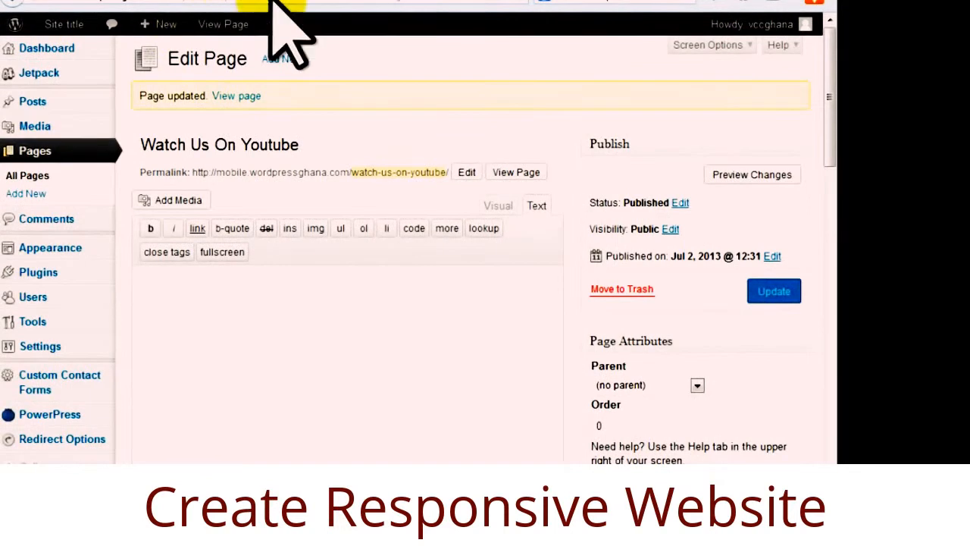
pyautogui.click(333, 6)
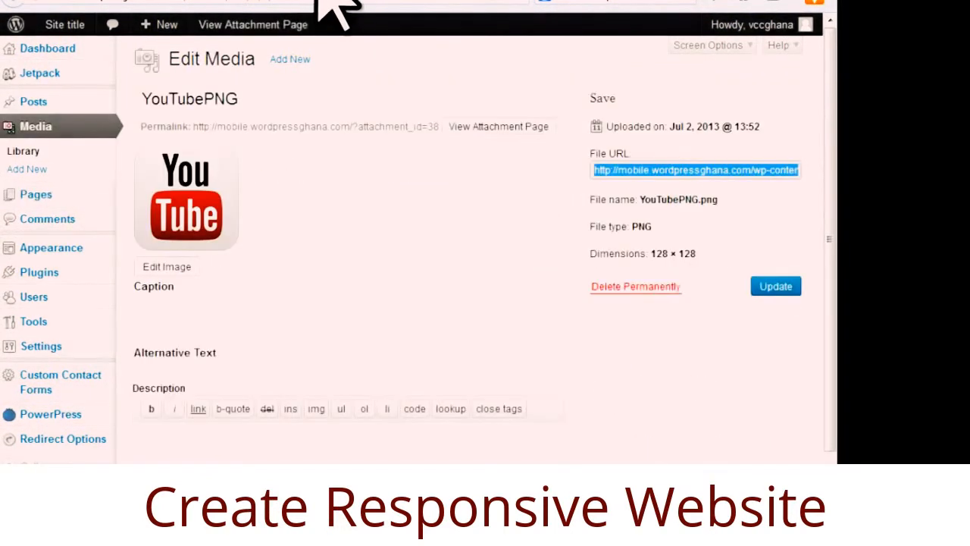
pyautogui.click(557, 3)
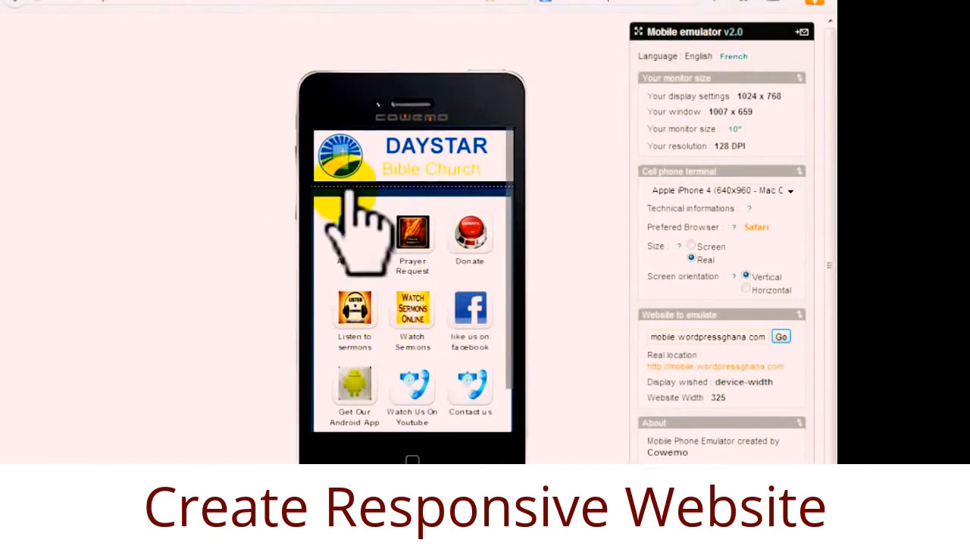
# Open Watch Us On Youtube in the emulator preview, then return to the WordPress editor.
pyautogui.click(413, 385)
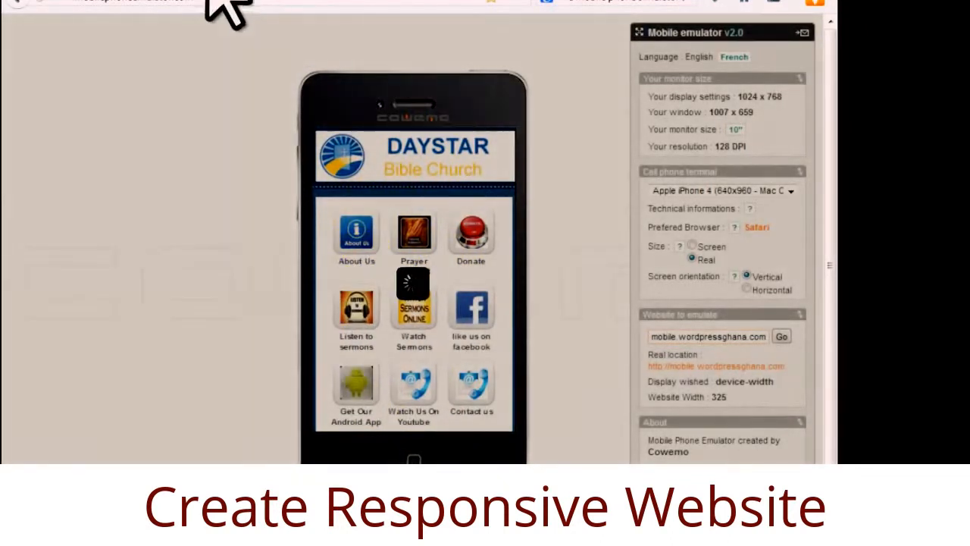
pyautogui.click(242, 4)
pyautogui.click(231, 301)
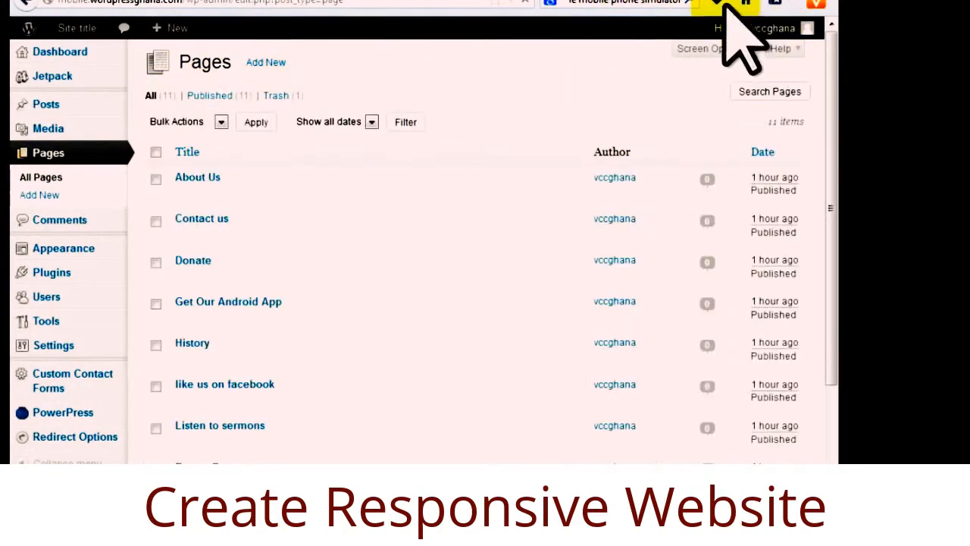
# Fill the Listen to sermons Media URL with a previously used MP3 address.
pyautogui.scroll(-3, 401, 340)
pyautogui.scroll(-1, 384, 310)
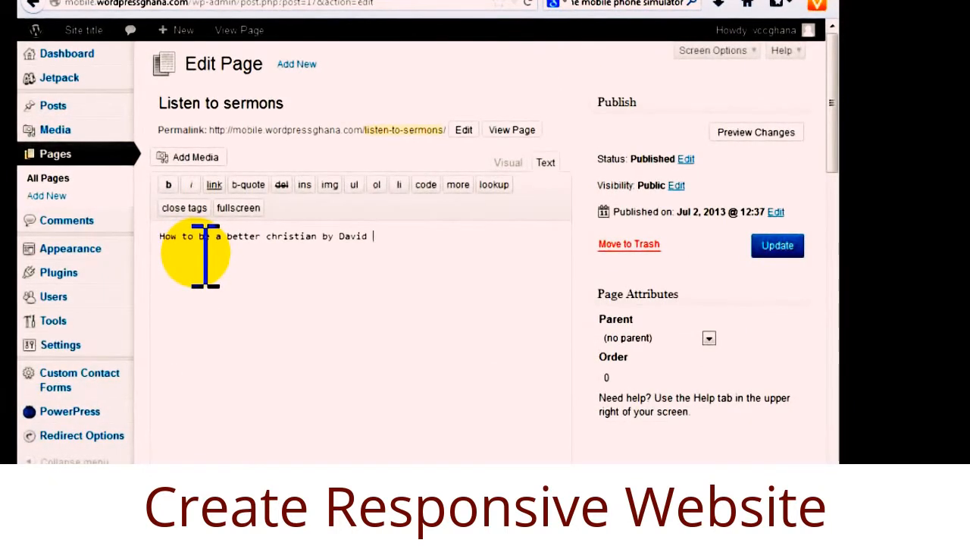
pyautogui.write('po')
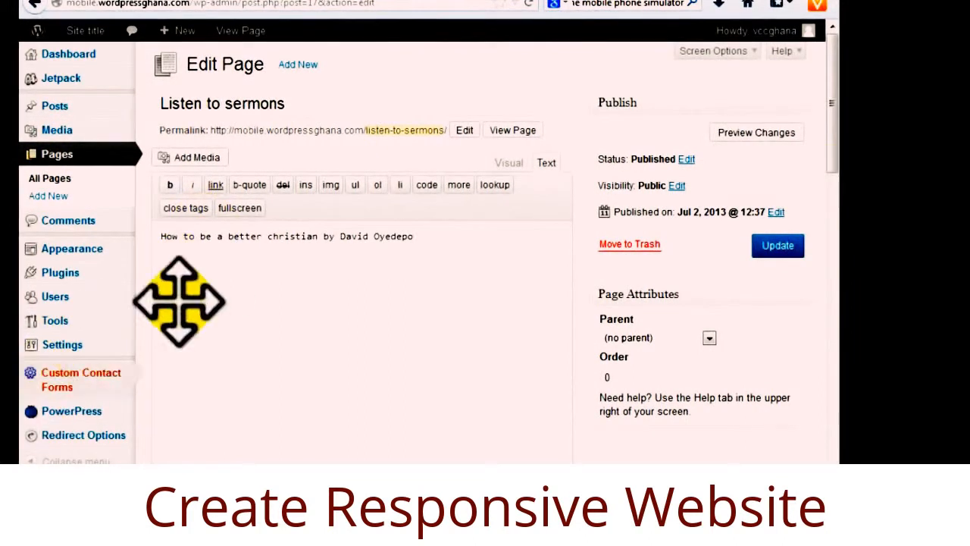
pyautogui.moveTo(832, 121); pyautogui.dragTo(832, 459)
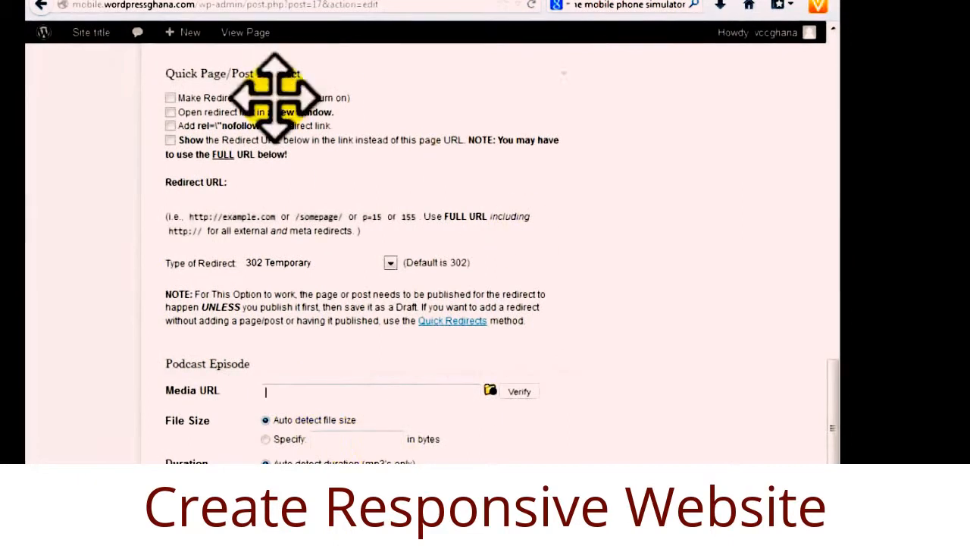
pyautogui.scroll(1, 294, 350)
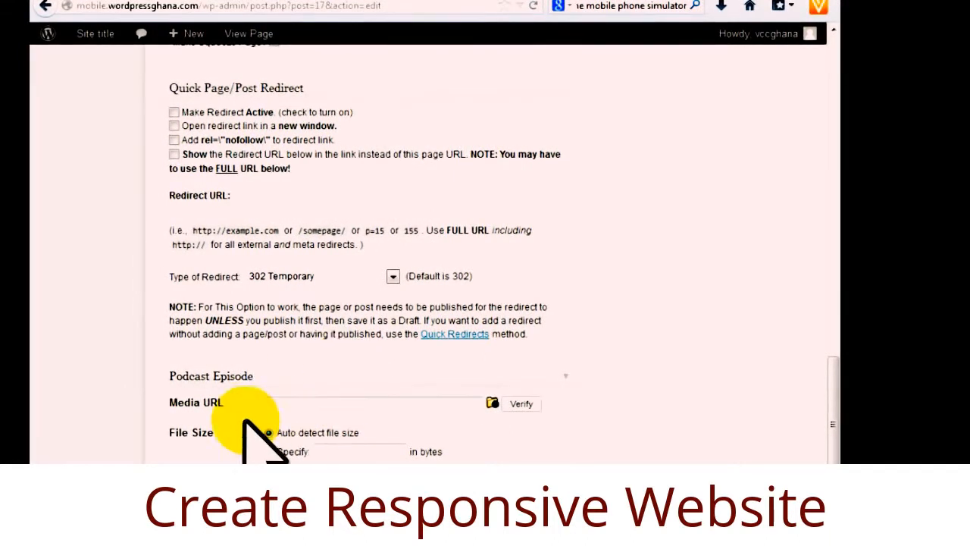
pyautogui.click(293, 403)
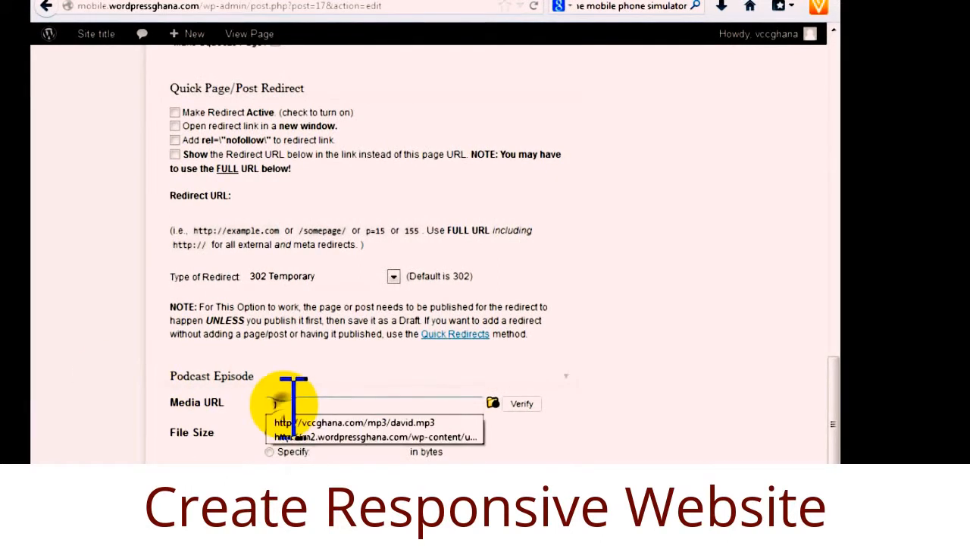
pyautogui.click(353, 422)
pyautogui.scroll(-2, 515, 333)
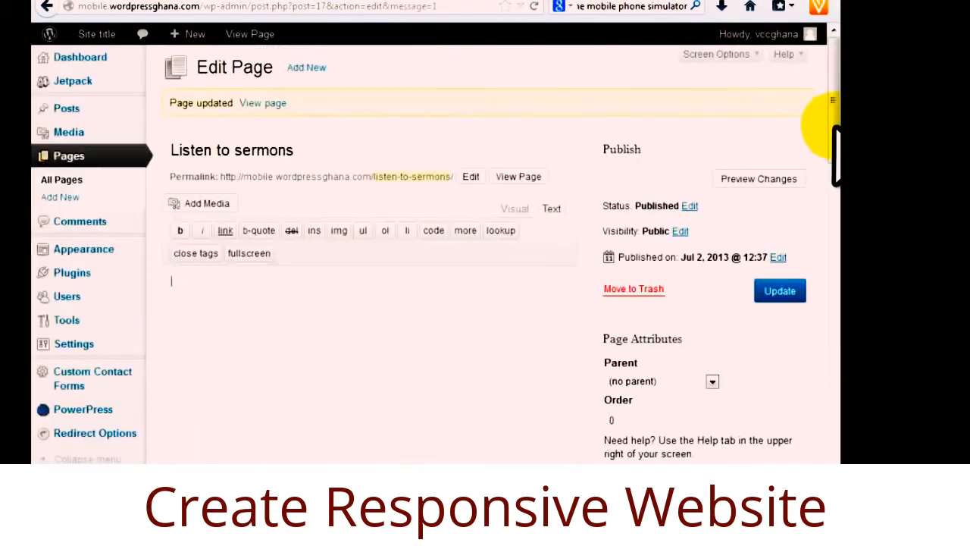
pyautogui.moveTo(829, 130)
pyautogui.mouseDown()
pyautogui.moveTo(830, 227)
pyautogui.moveTo(826, 148)
pyautogui.mouseUp()
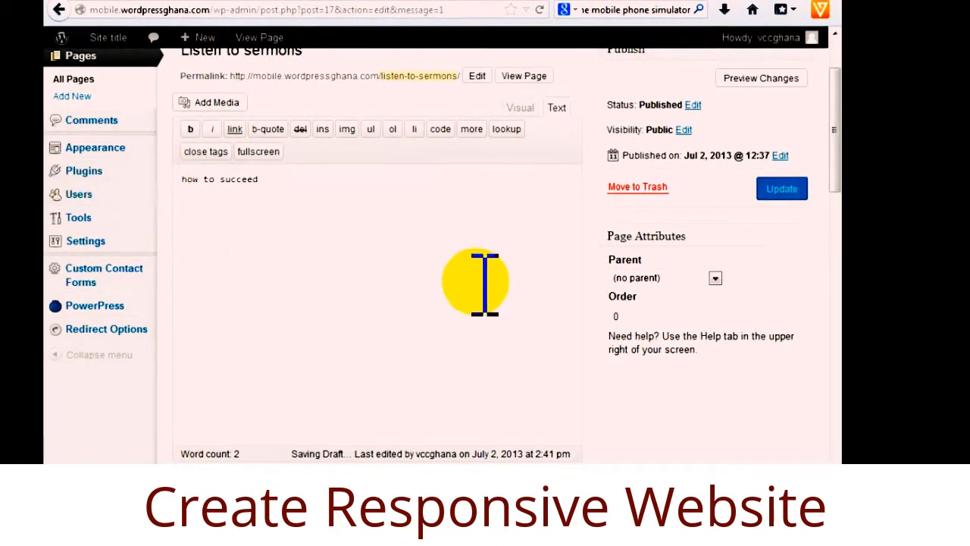
# Scroll down to the Podcast Episode section of the Listen to sermons page.
pyautogui.scroll(-4, 422, 310)
pyautogui.scroll(-6, 442, 310)
pyautogui.scroll(12, 433, 275)
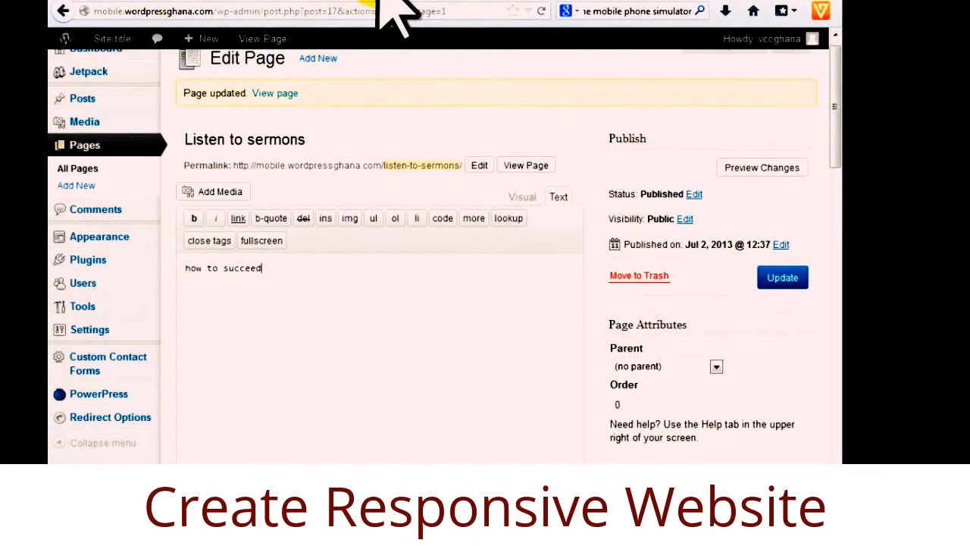
pyautogui.scroll(-7, 296, 325)
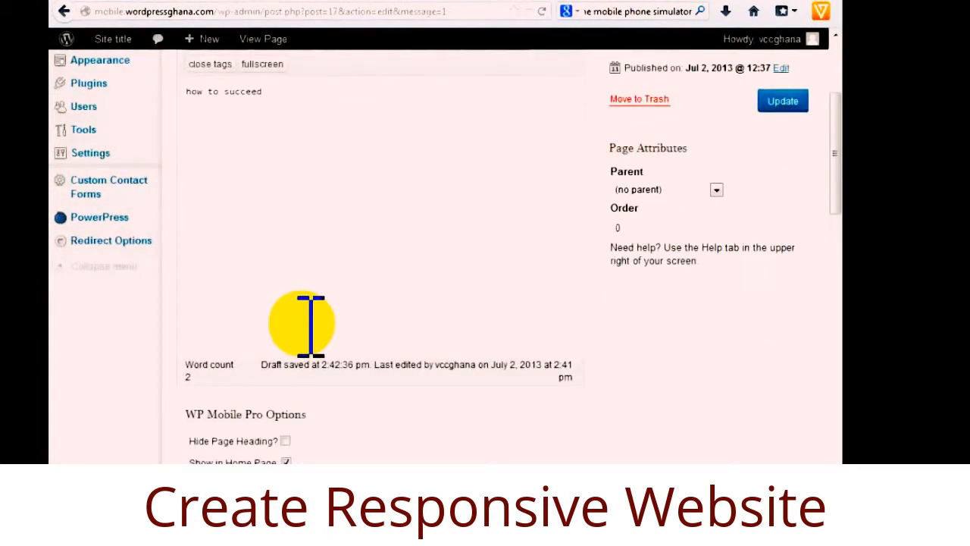
pyautogui.scroll(-5, 304, 326)
pyautogui.scroll(-5, 302, 324)
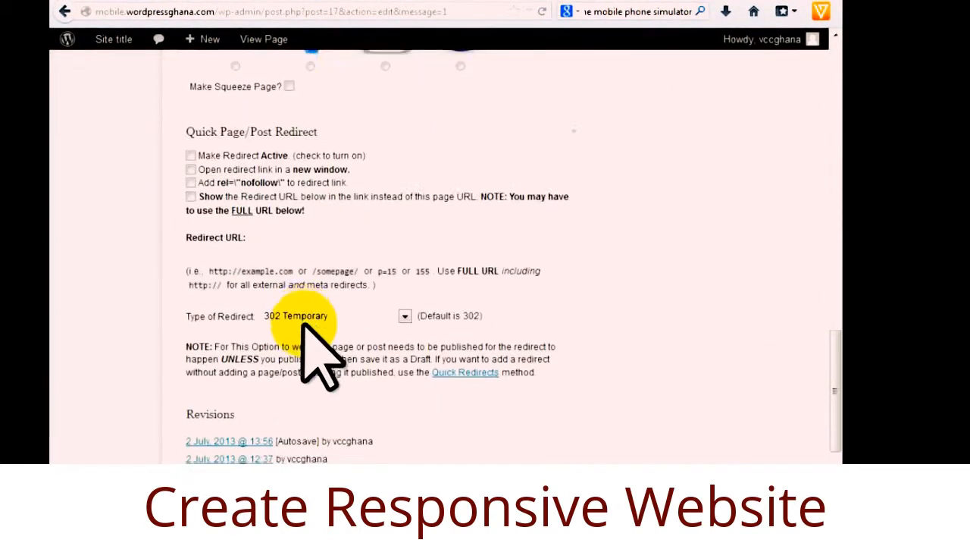
pyautogui.click(313, 277)
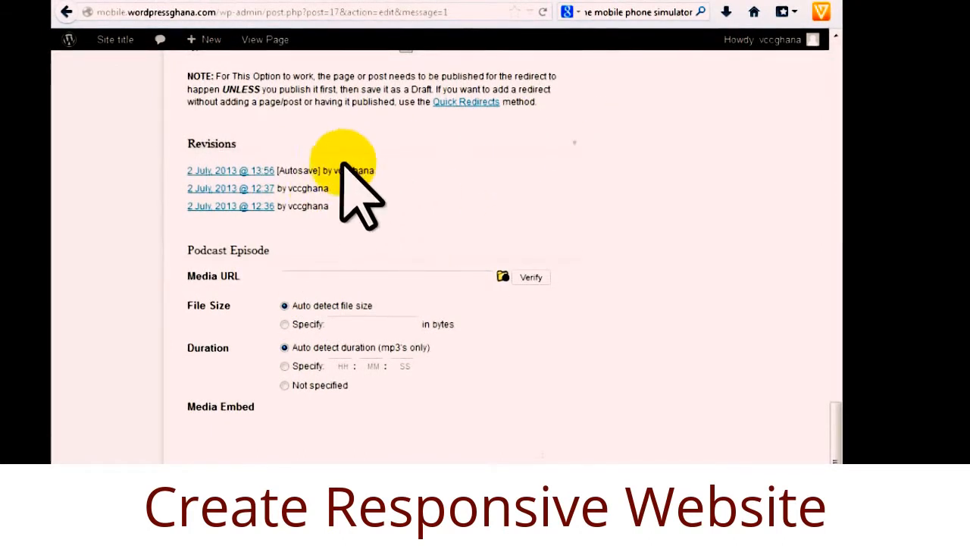
pyautogui.click(310, 278)
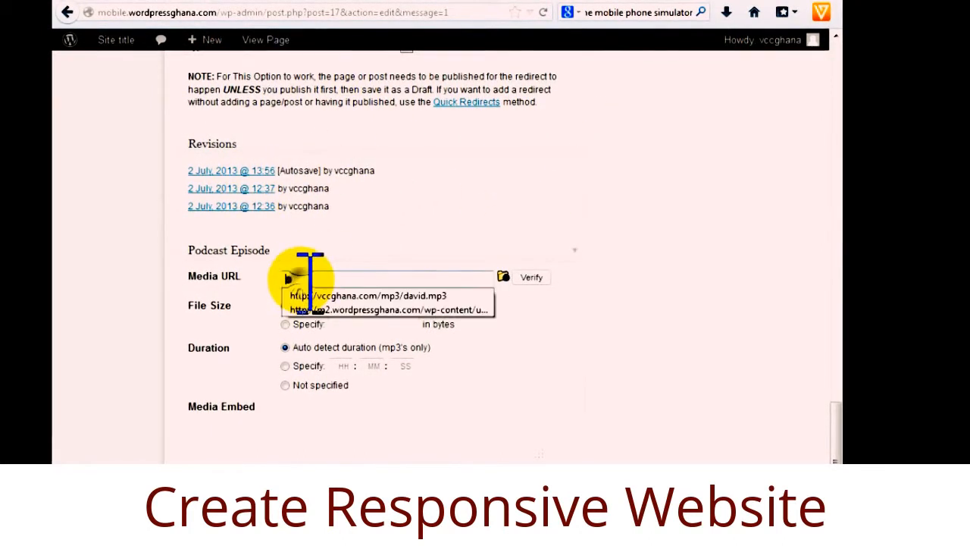
pyautogui.click(312, 277)
pyautogui.rightClick(312, 276)
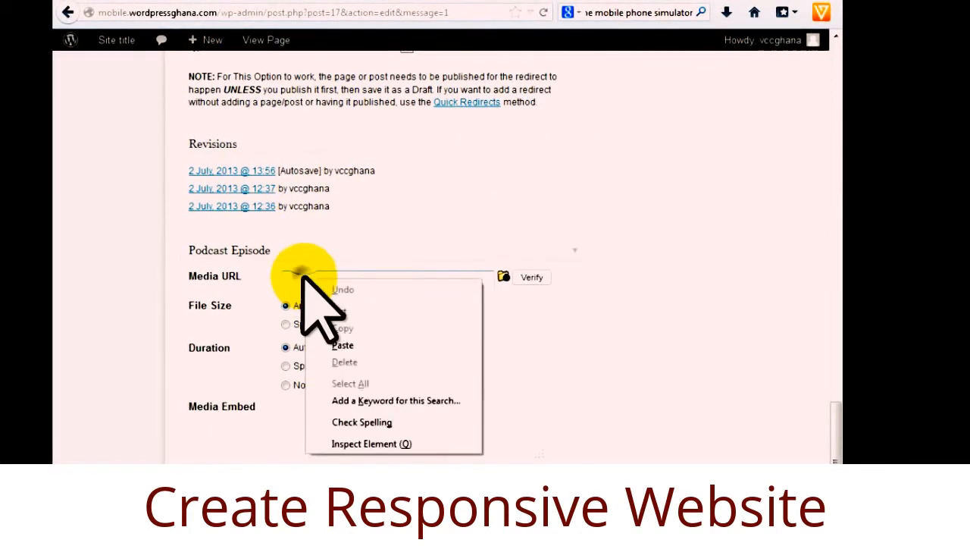
pyautogui.click(341, 344)
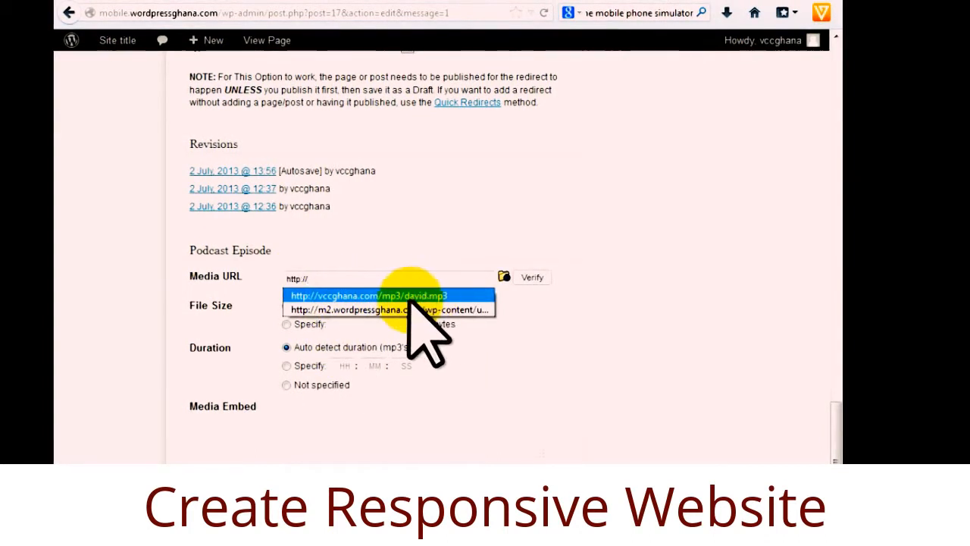
pyautogui.click(322, 278)
pyautogui.click(326, 276)
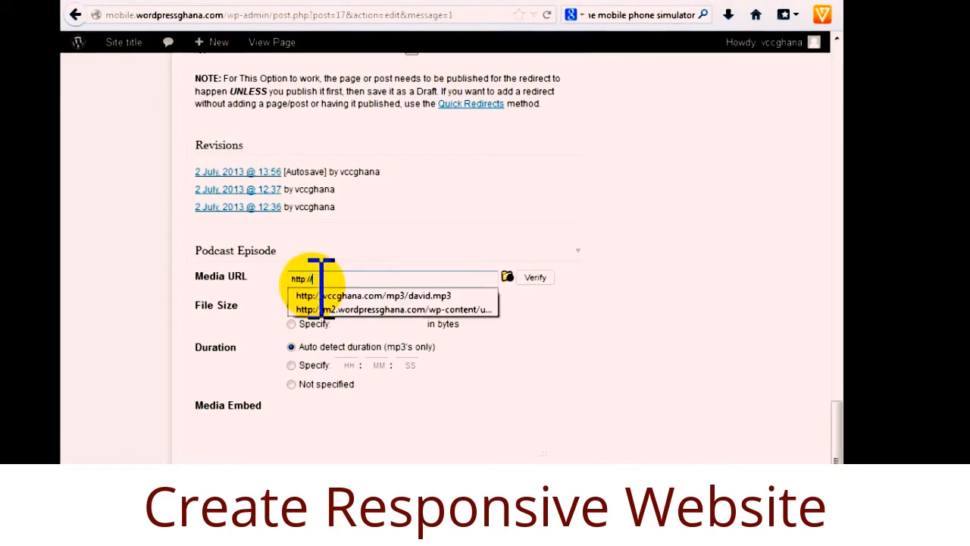
pyautogui.write('w')
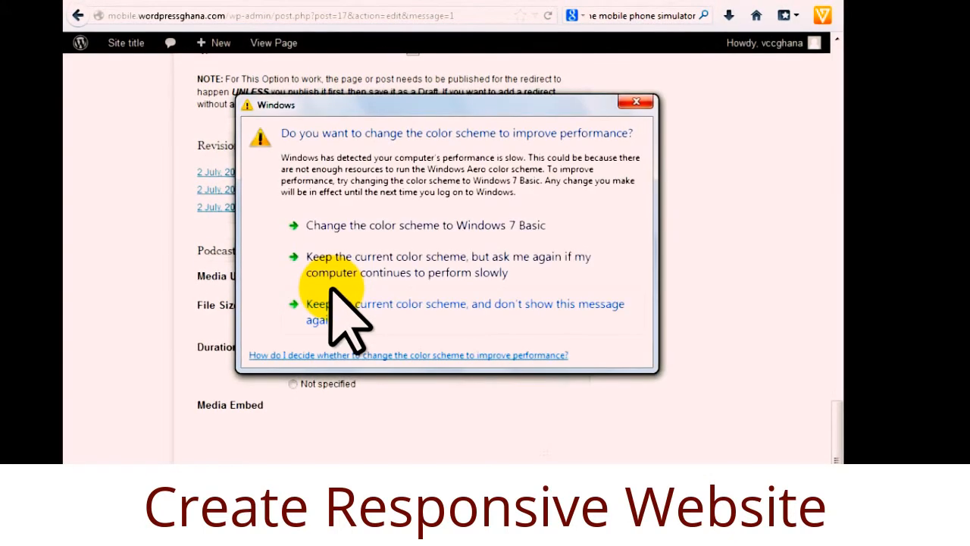
pyautogui.click(629, 102)
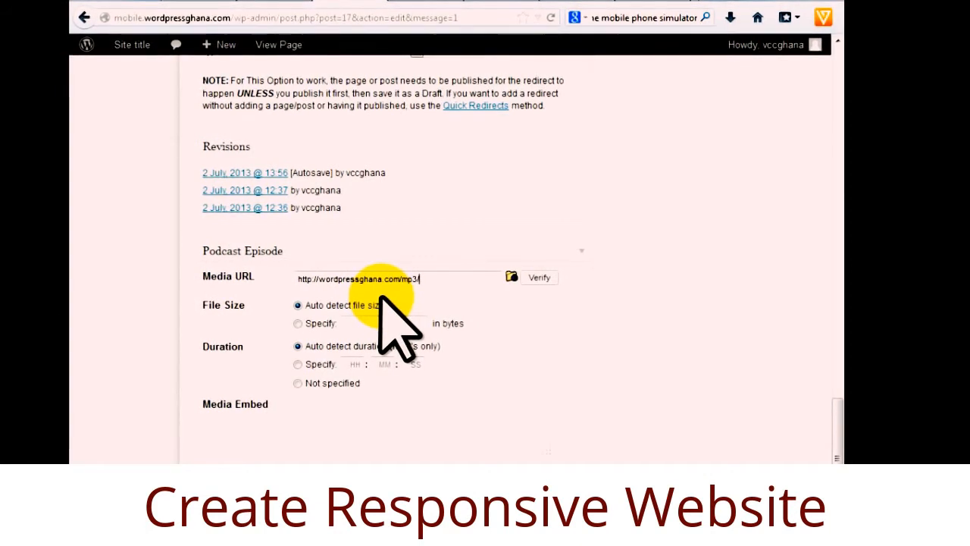
pyautogui.write('.mp3')
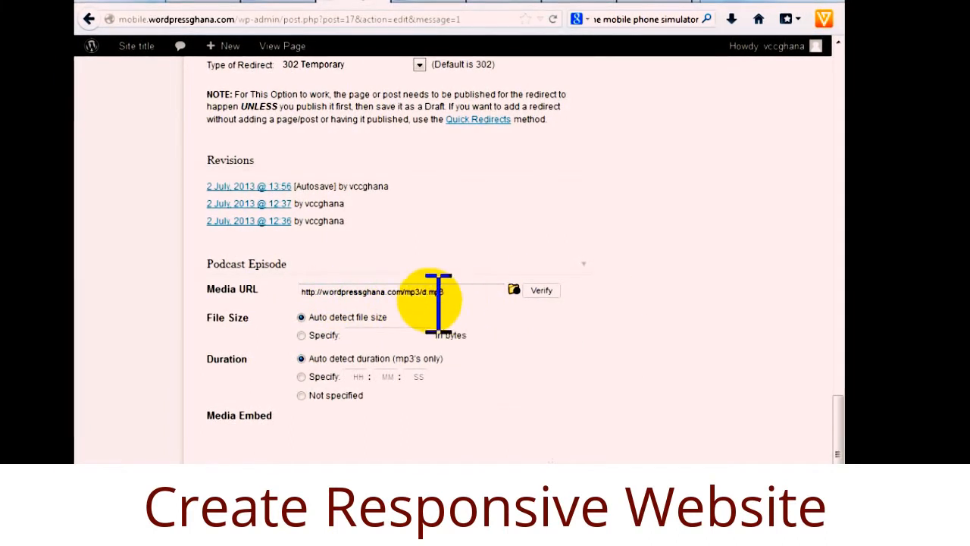
# Verify the sermon MP3 (27560126 bytes, 0:28:42) and update the Listen to sermons page.
pyautogui.click(541, 291)
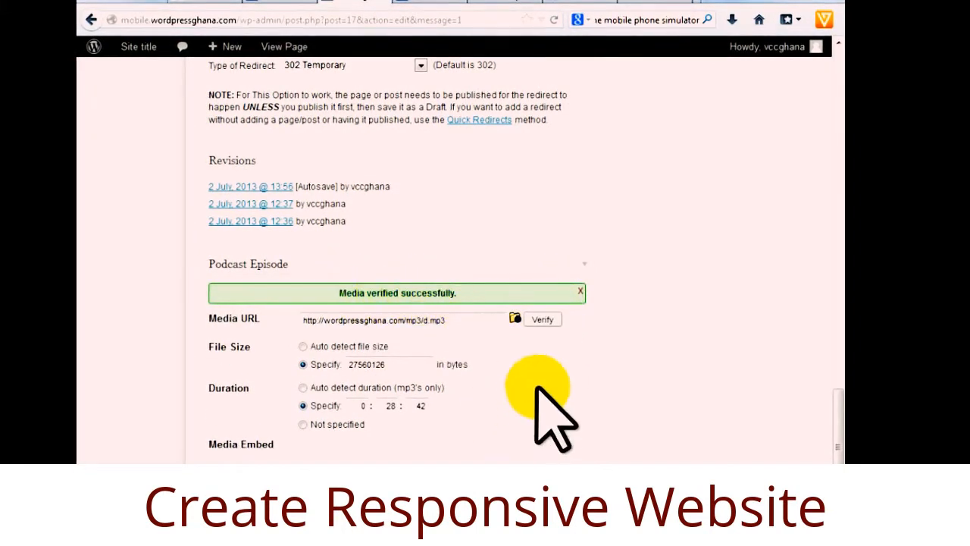
pyautogui.scroll(6, 537, 387)
pyautogui.scroll(15, 534, 379)
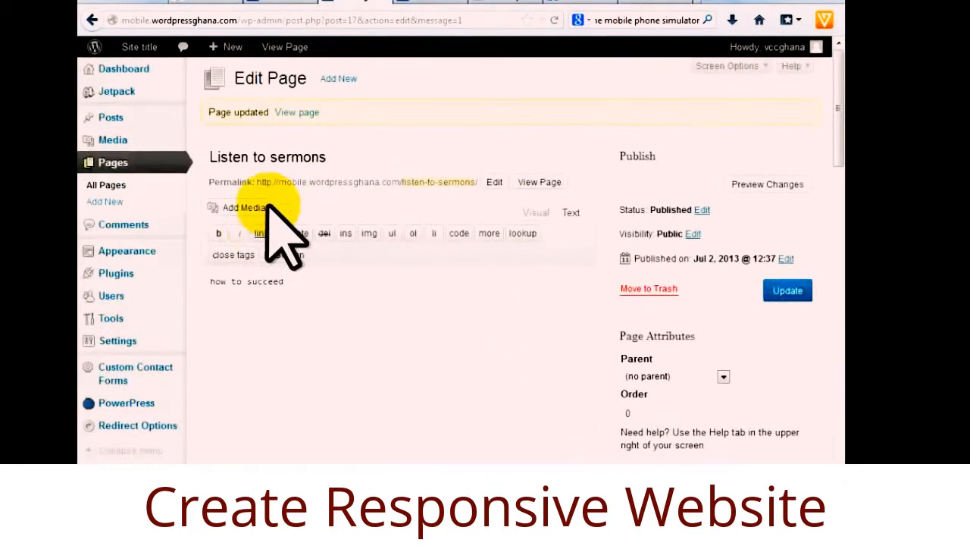
pyautogui.click(787, 291)
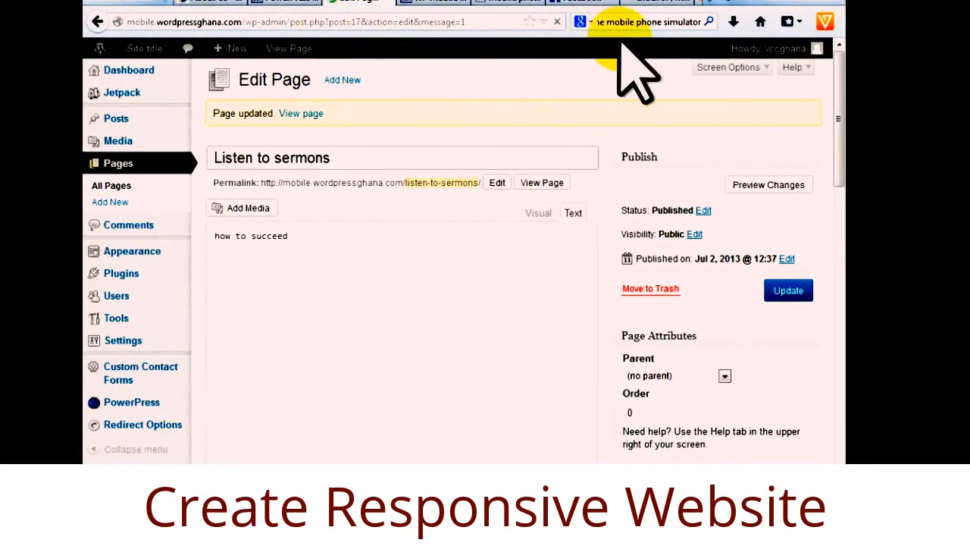
# Play the how to succeed sermon from Listen to sermons in the mobile preview.
pyautogui.click(431, 6)
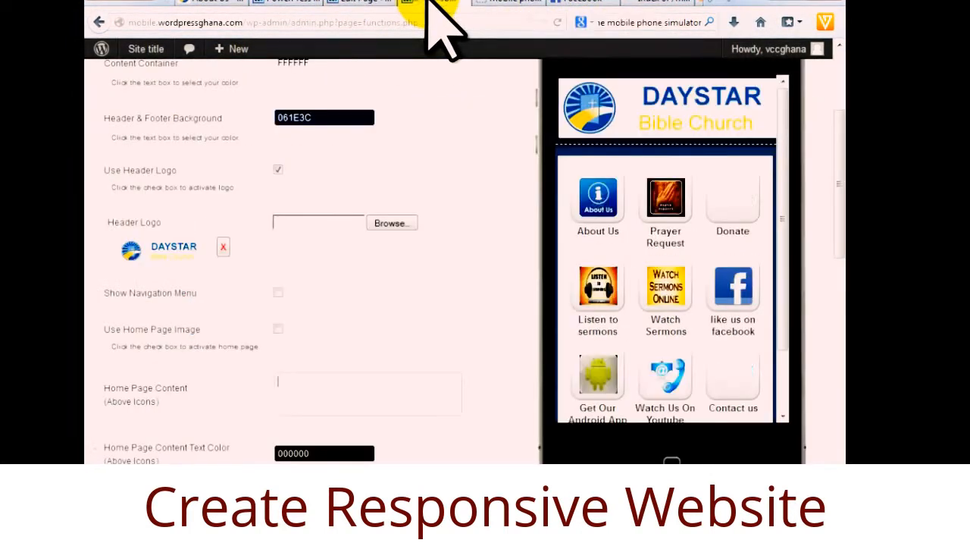
pyautogui.click(604, 287)
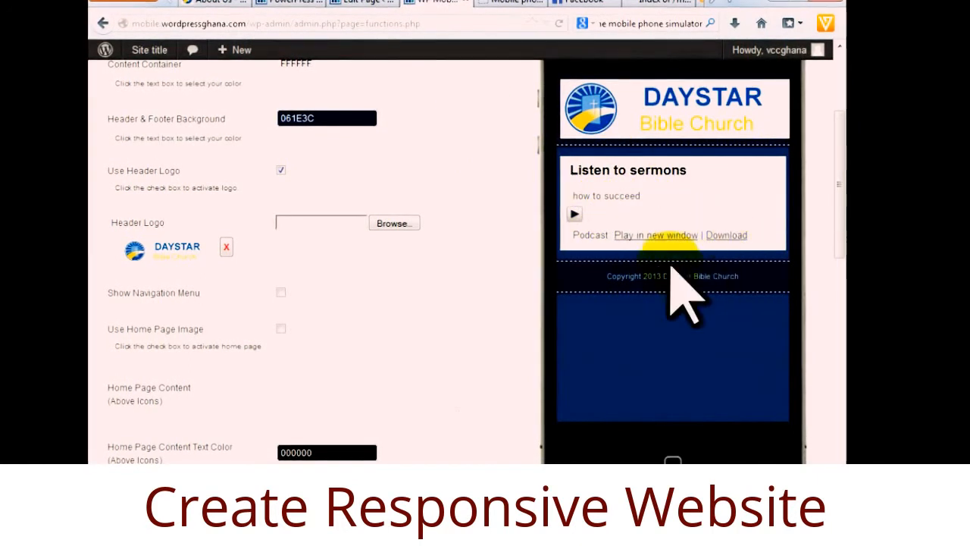
pyautogui.click(582, 215)
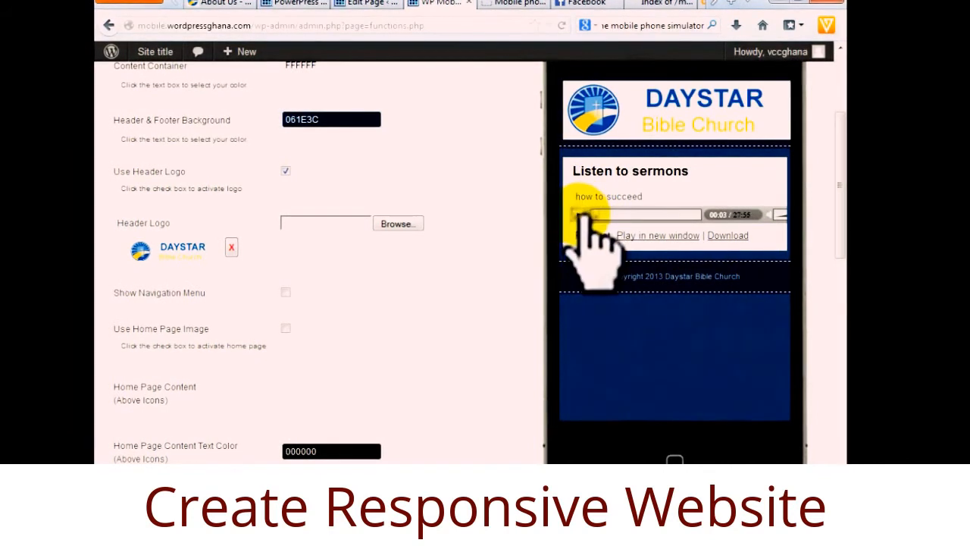
pyautogui.click(639, 121)
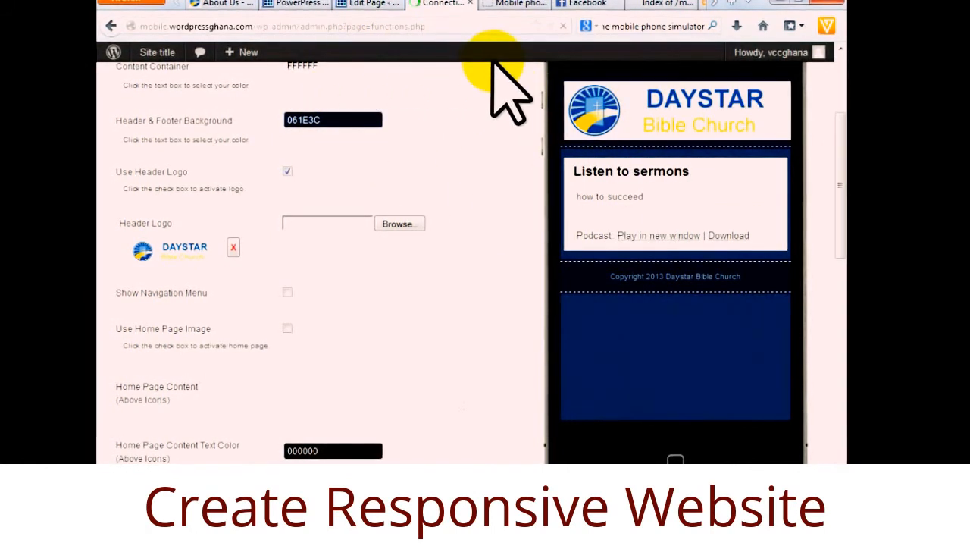
pyautogui.click(371, 4)
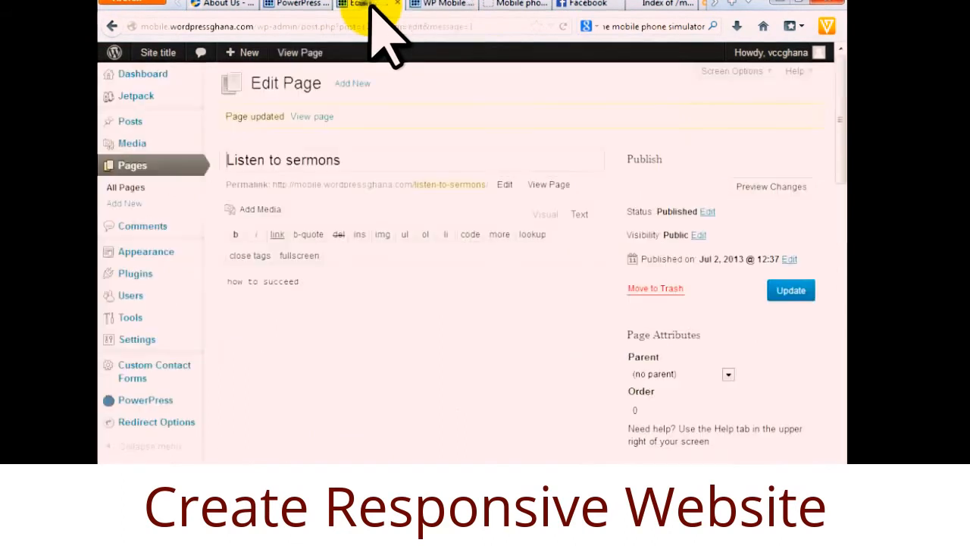
# Review all 11 published pages in the Pages list, then switch to the phone emulator.
pyautogui.click(135, 191)
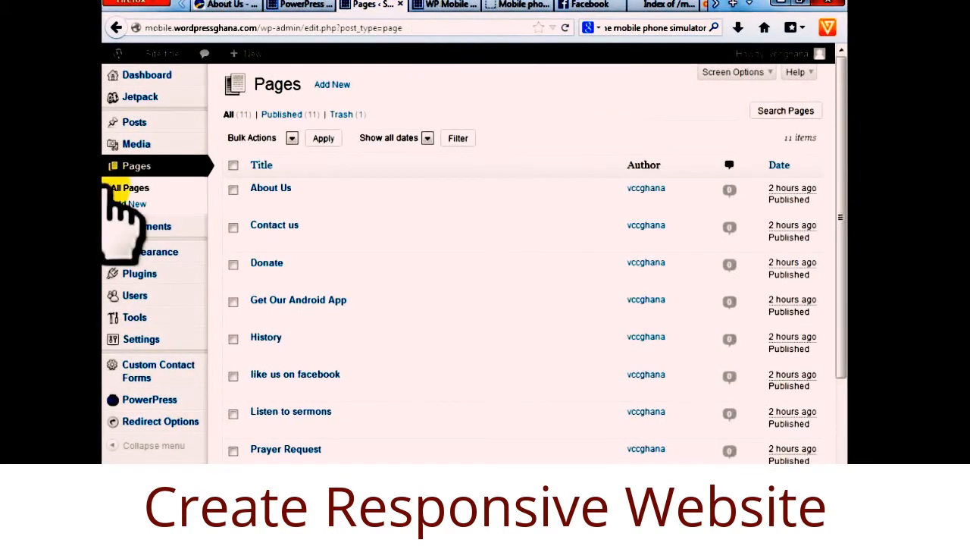
pyautogui.moveTo(837, 154); pyautogui.dragTo(833, 223)
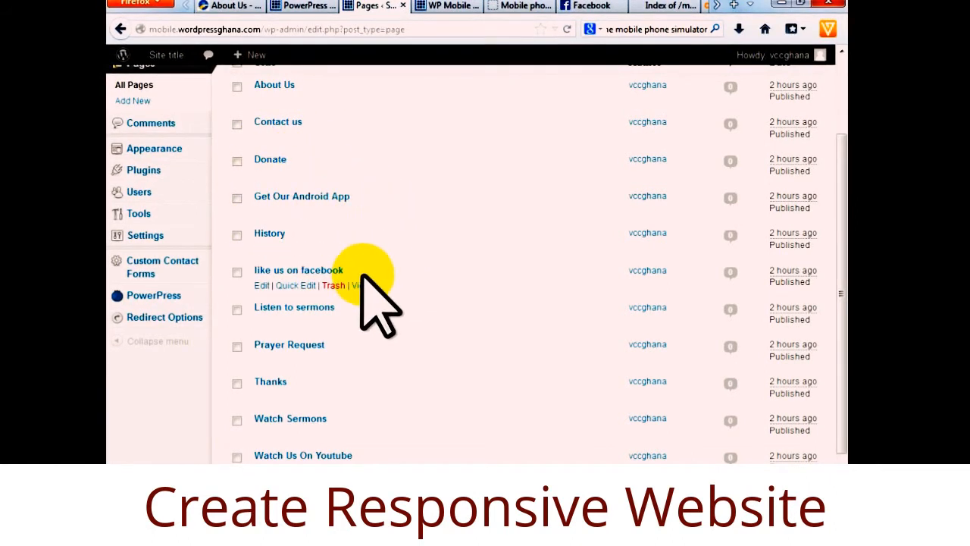
pyautogui.scroll(-2, 360, 274)
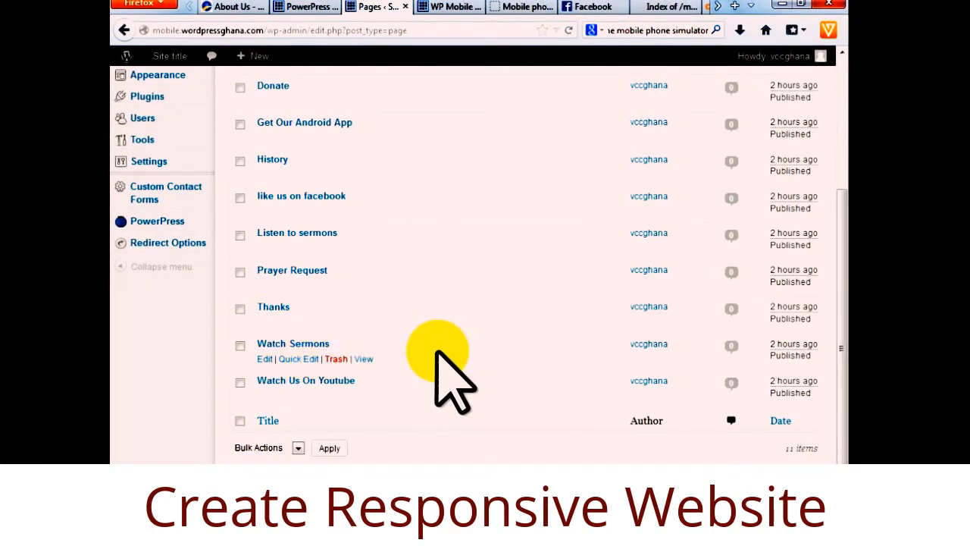
pyautogui.scroll(5, 485, 377)
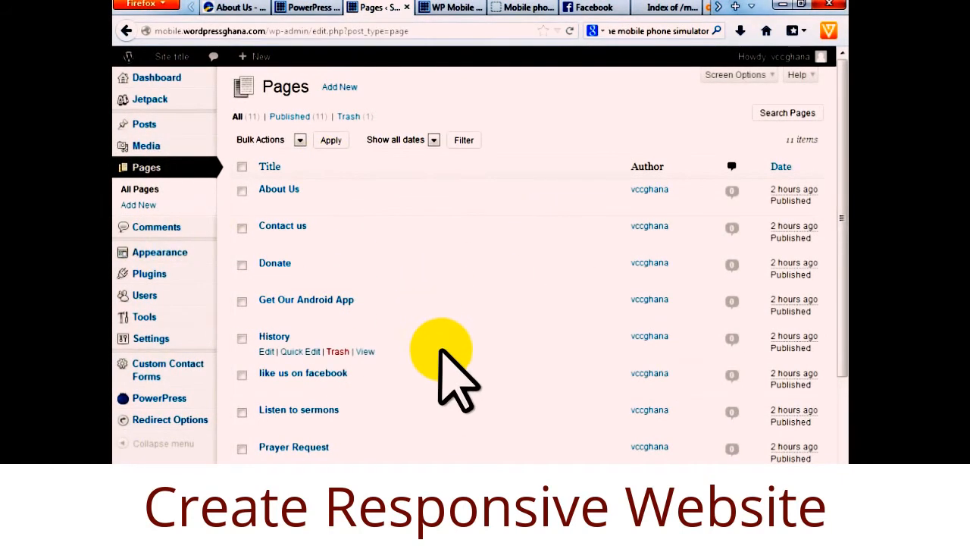
pyautogui.moveTo(833, 162); pyautogui.dragTo(841, 99)
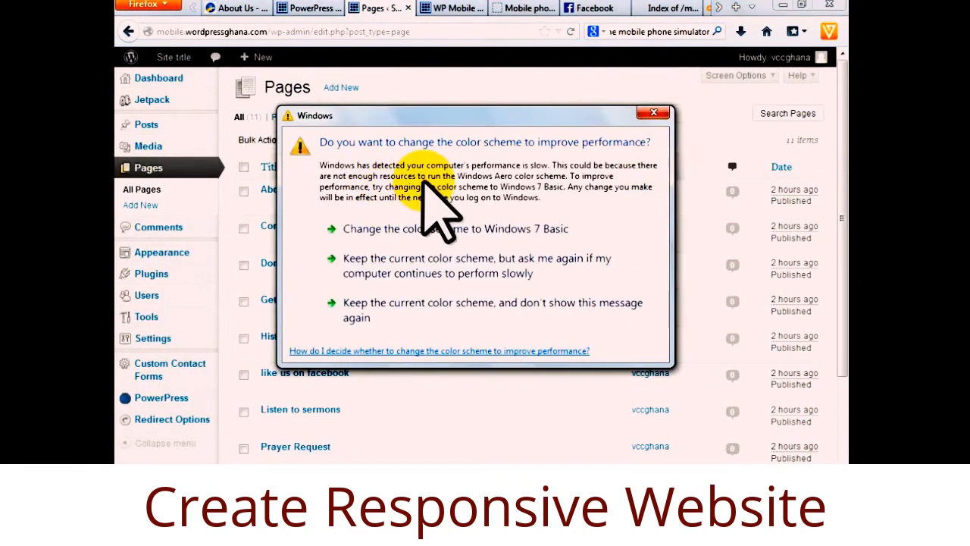
pyautogui.click(653, 113)
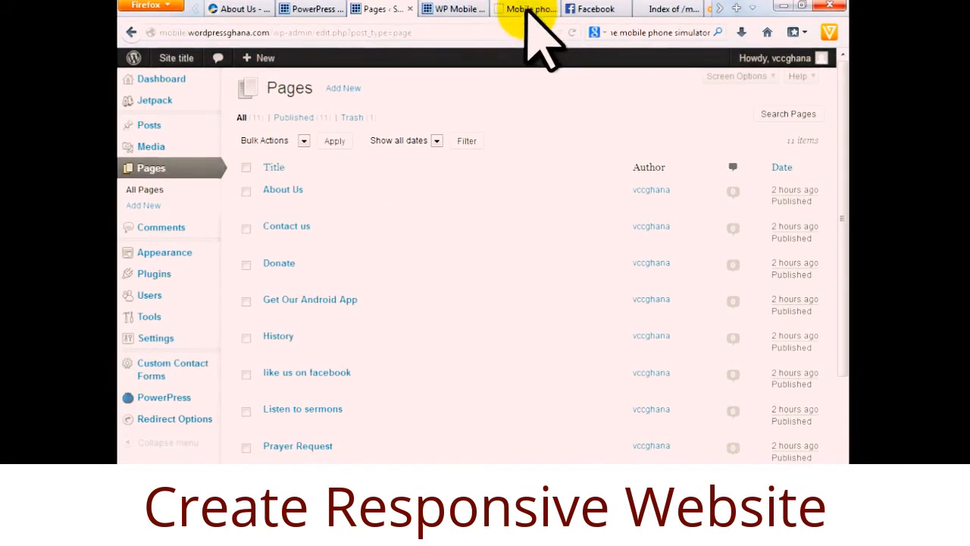
pyautogui.click(531, 8)
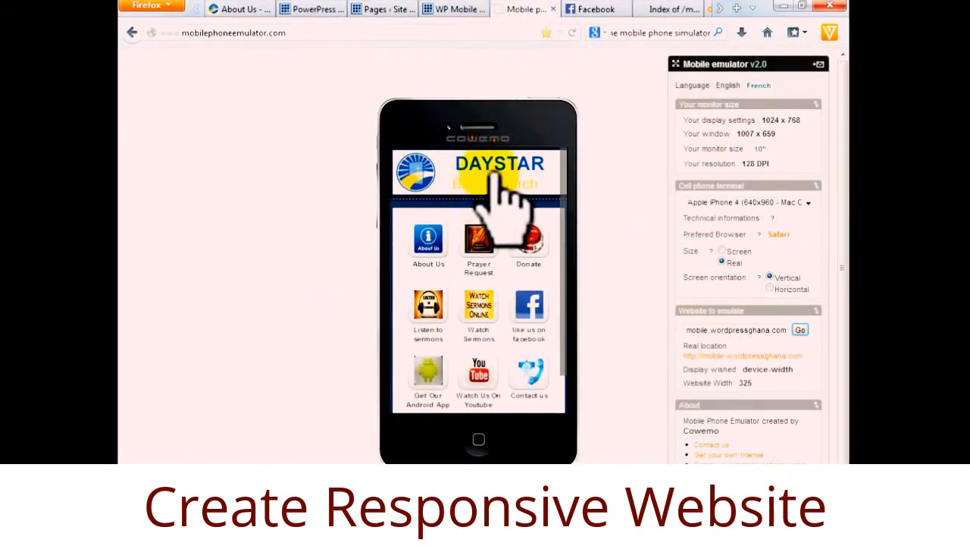